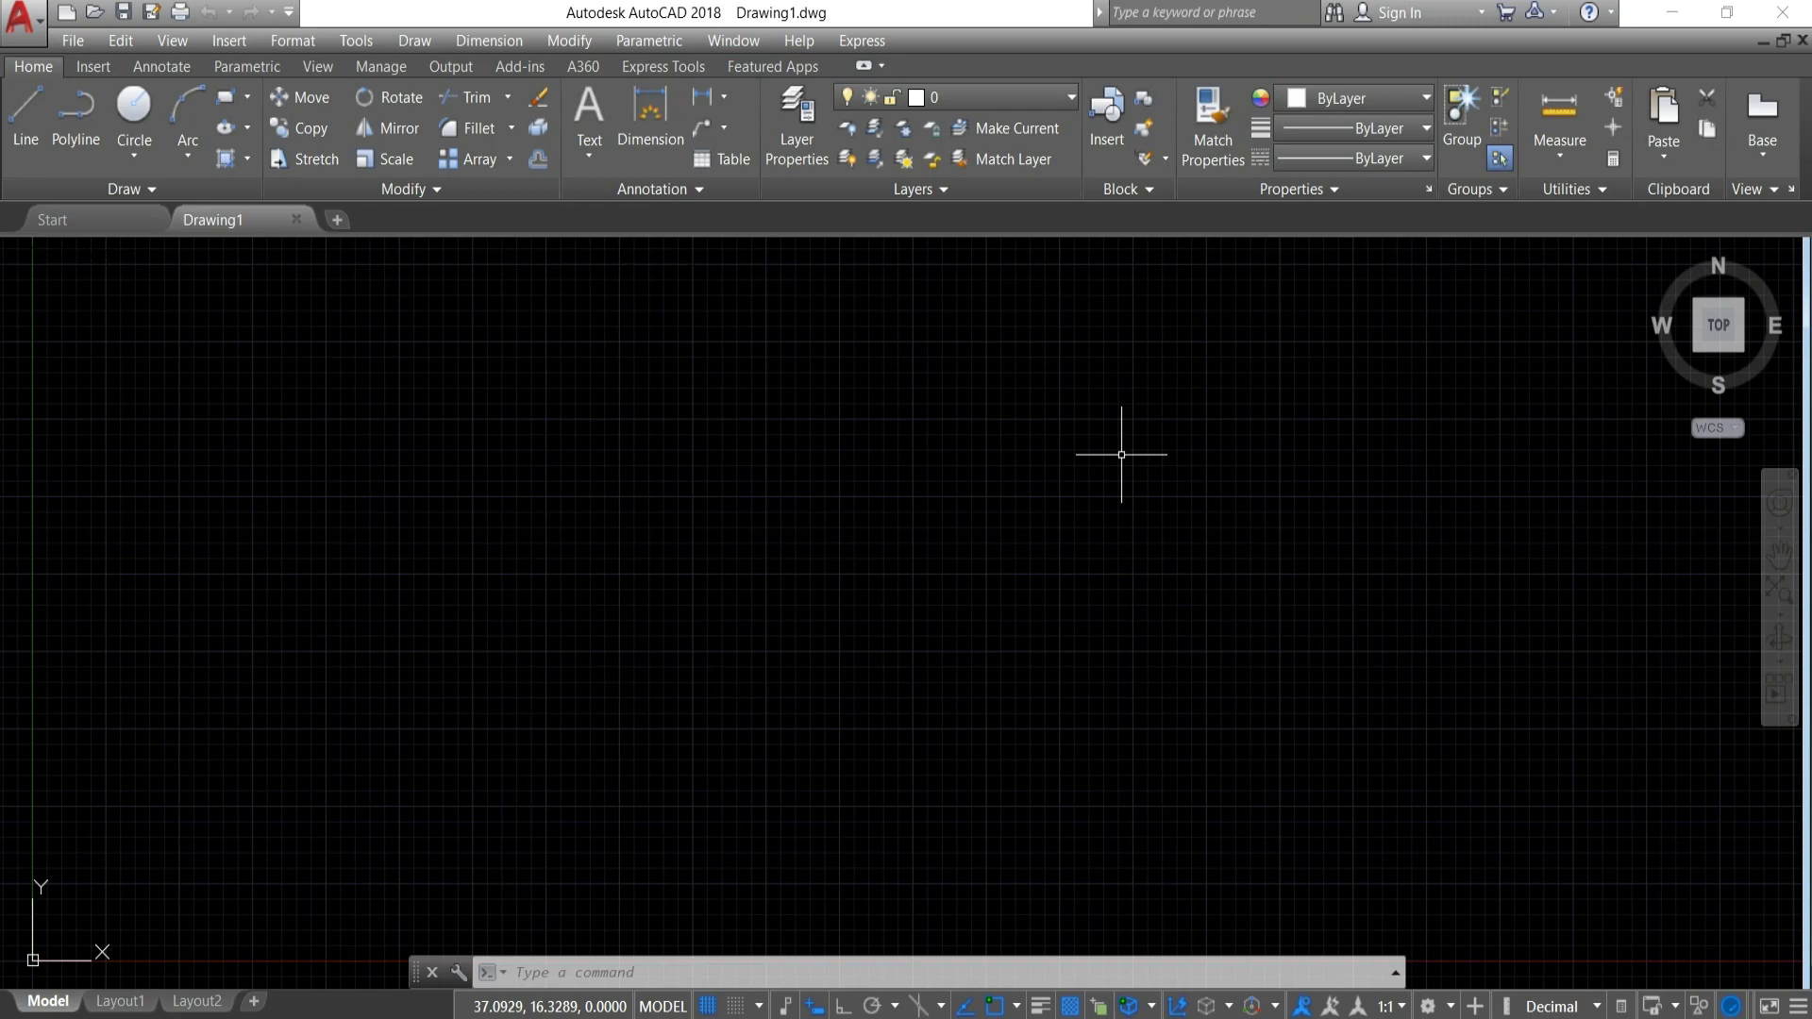
# Set the drawing units to 0.0 length precision with Millimeters as the insertion scale.
pyautogui.write('UN')
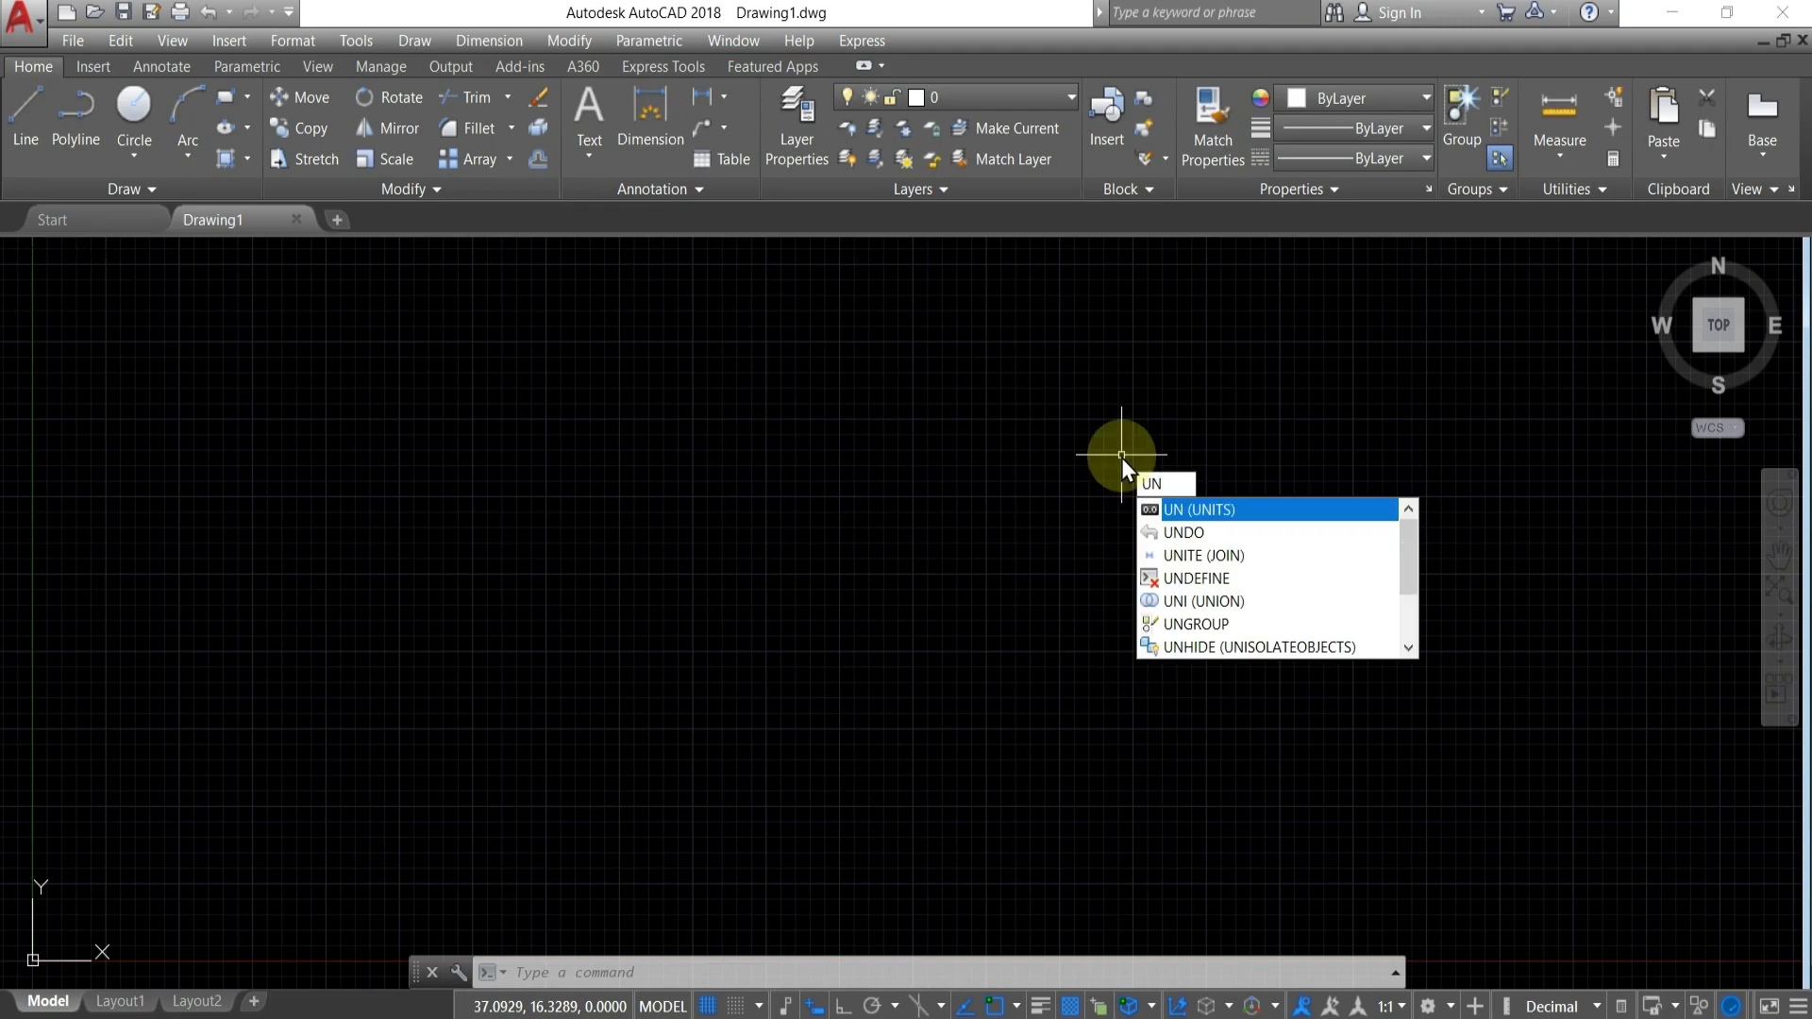
pyautogui.press('Return')
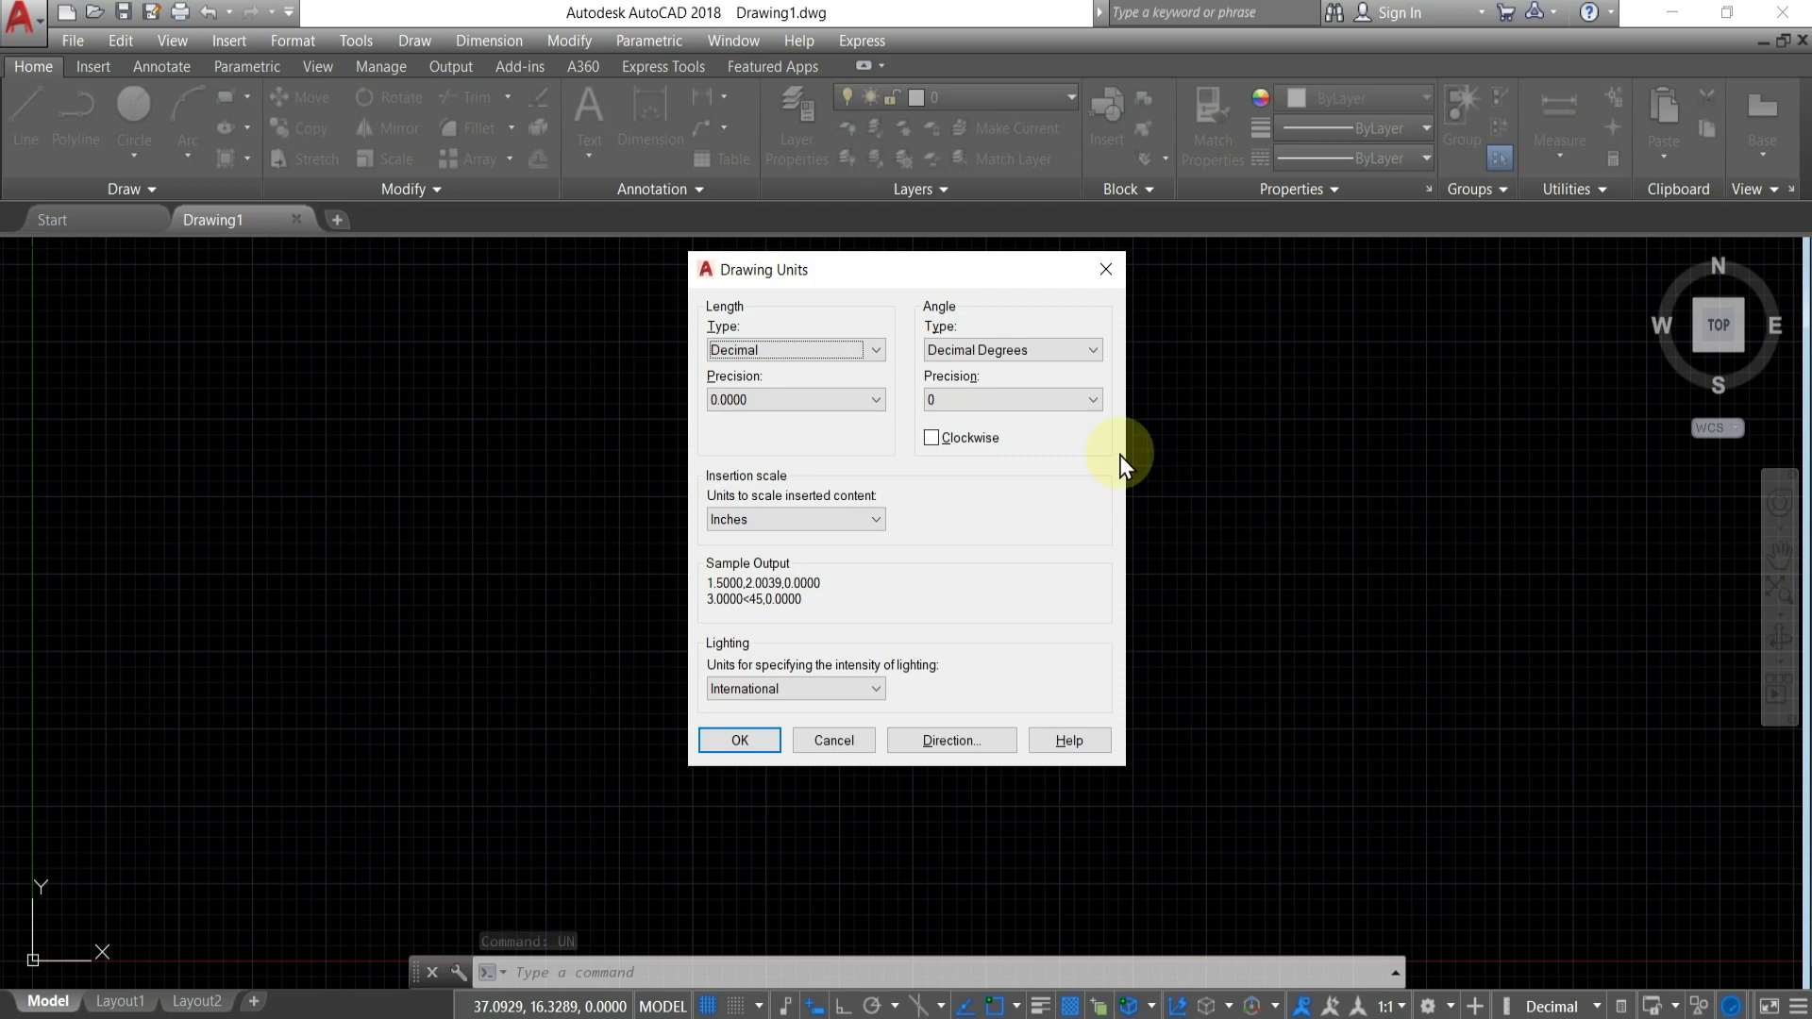
pyautogui.click(874, 400)
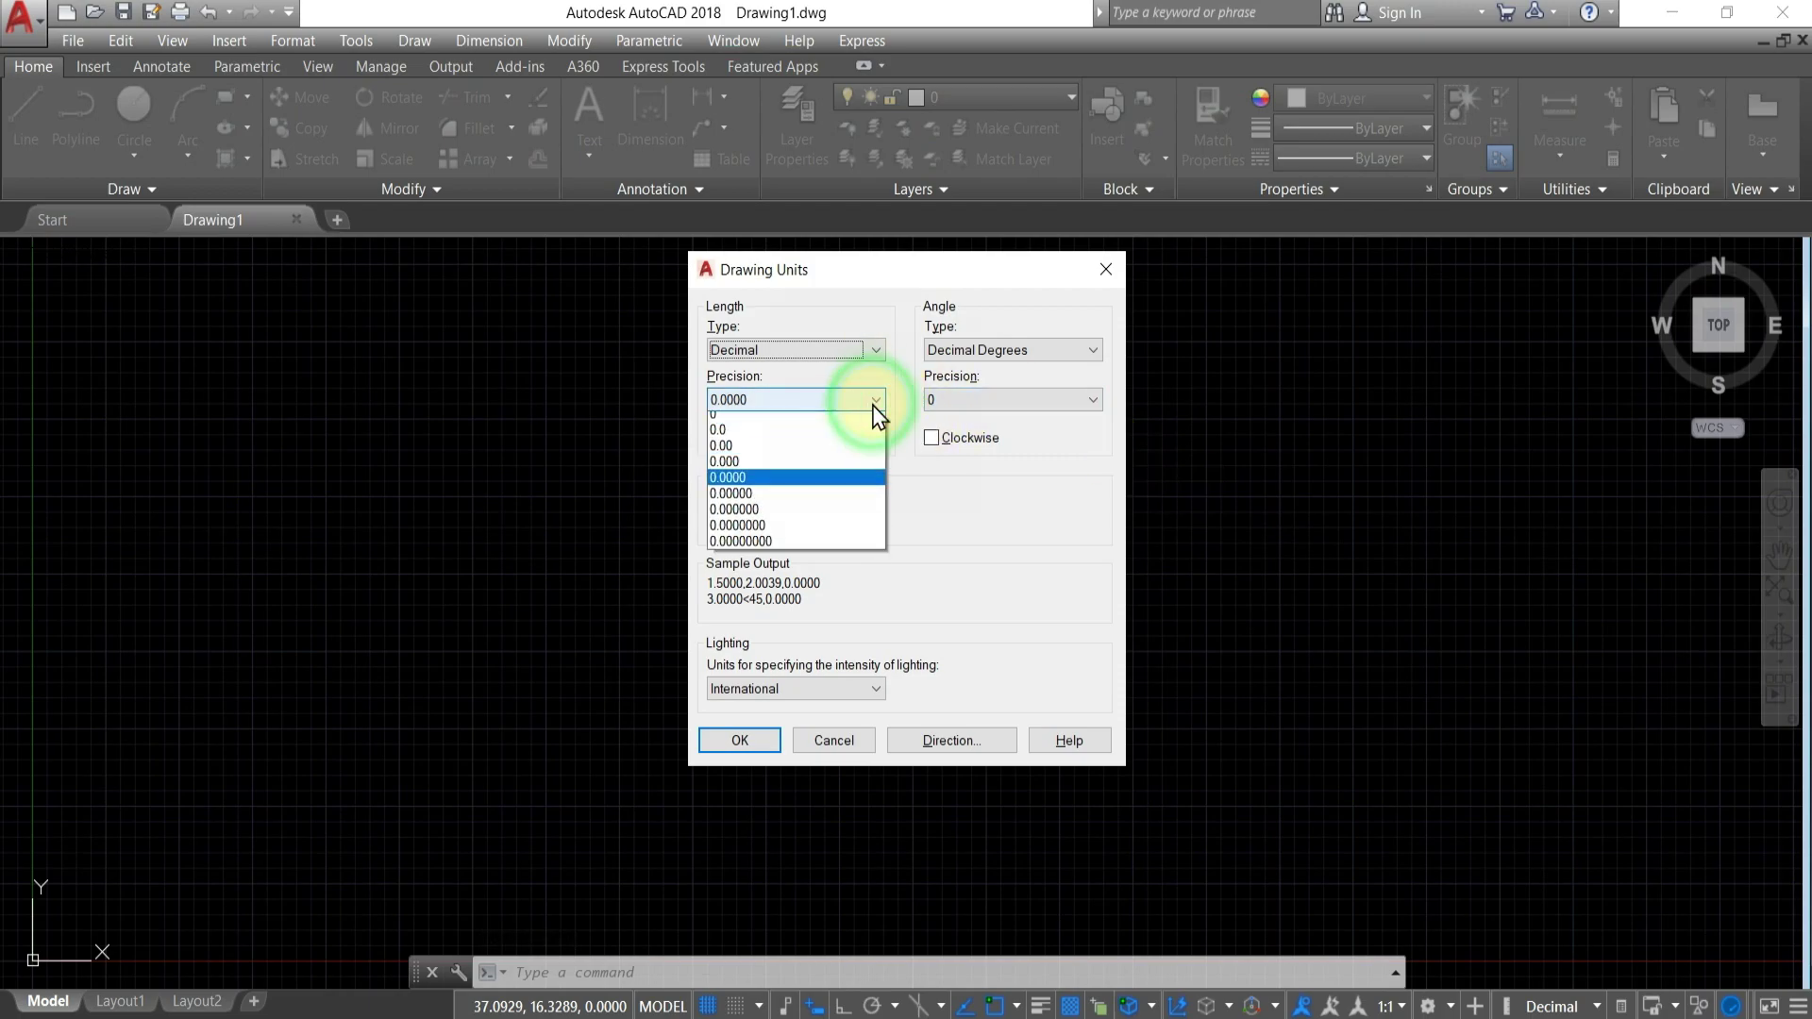
pyautogui.click(850, 437)
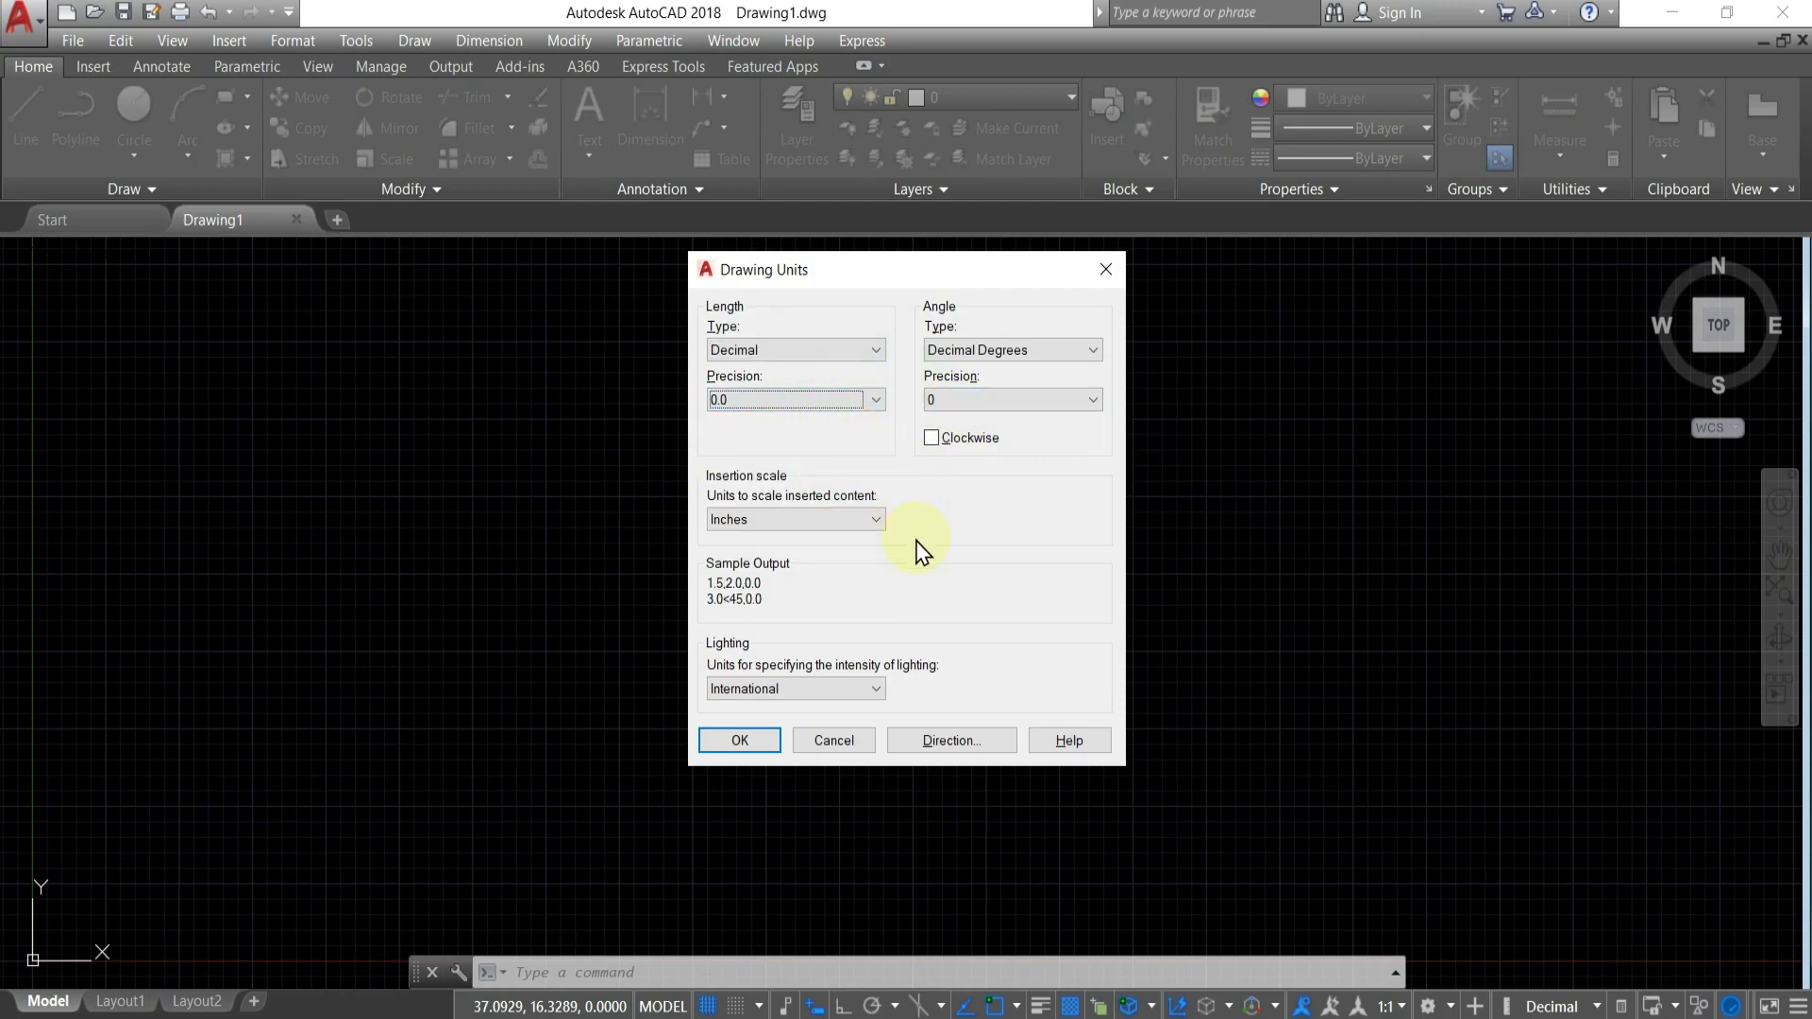
pyautogui.click(877, 520)
pyautogui.click(829, 604)
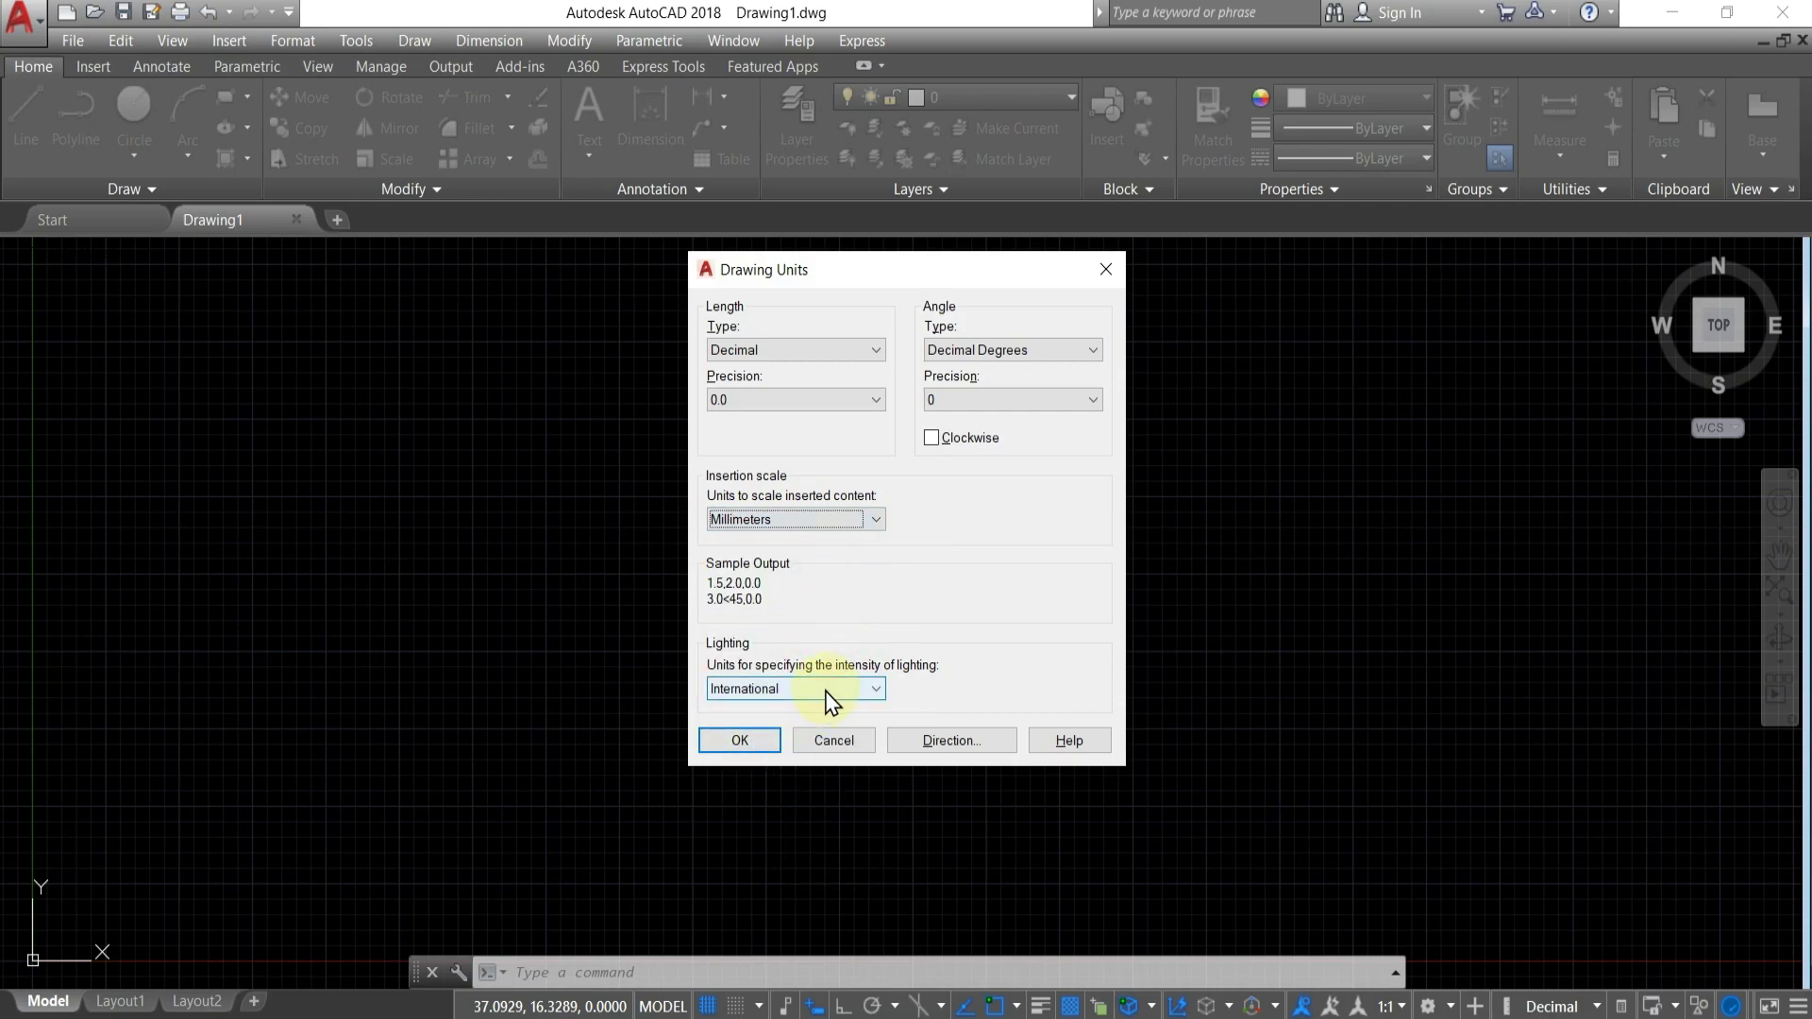
pyautogui.click(739, 740)
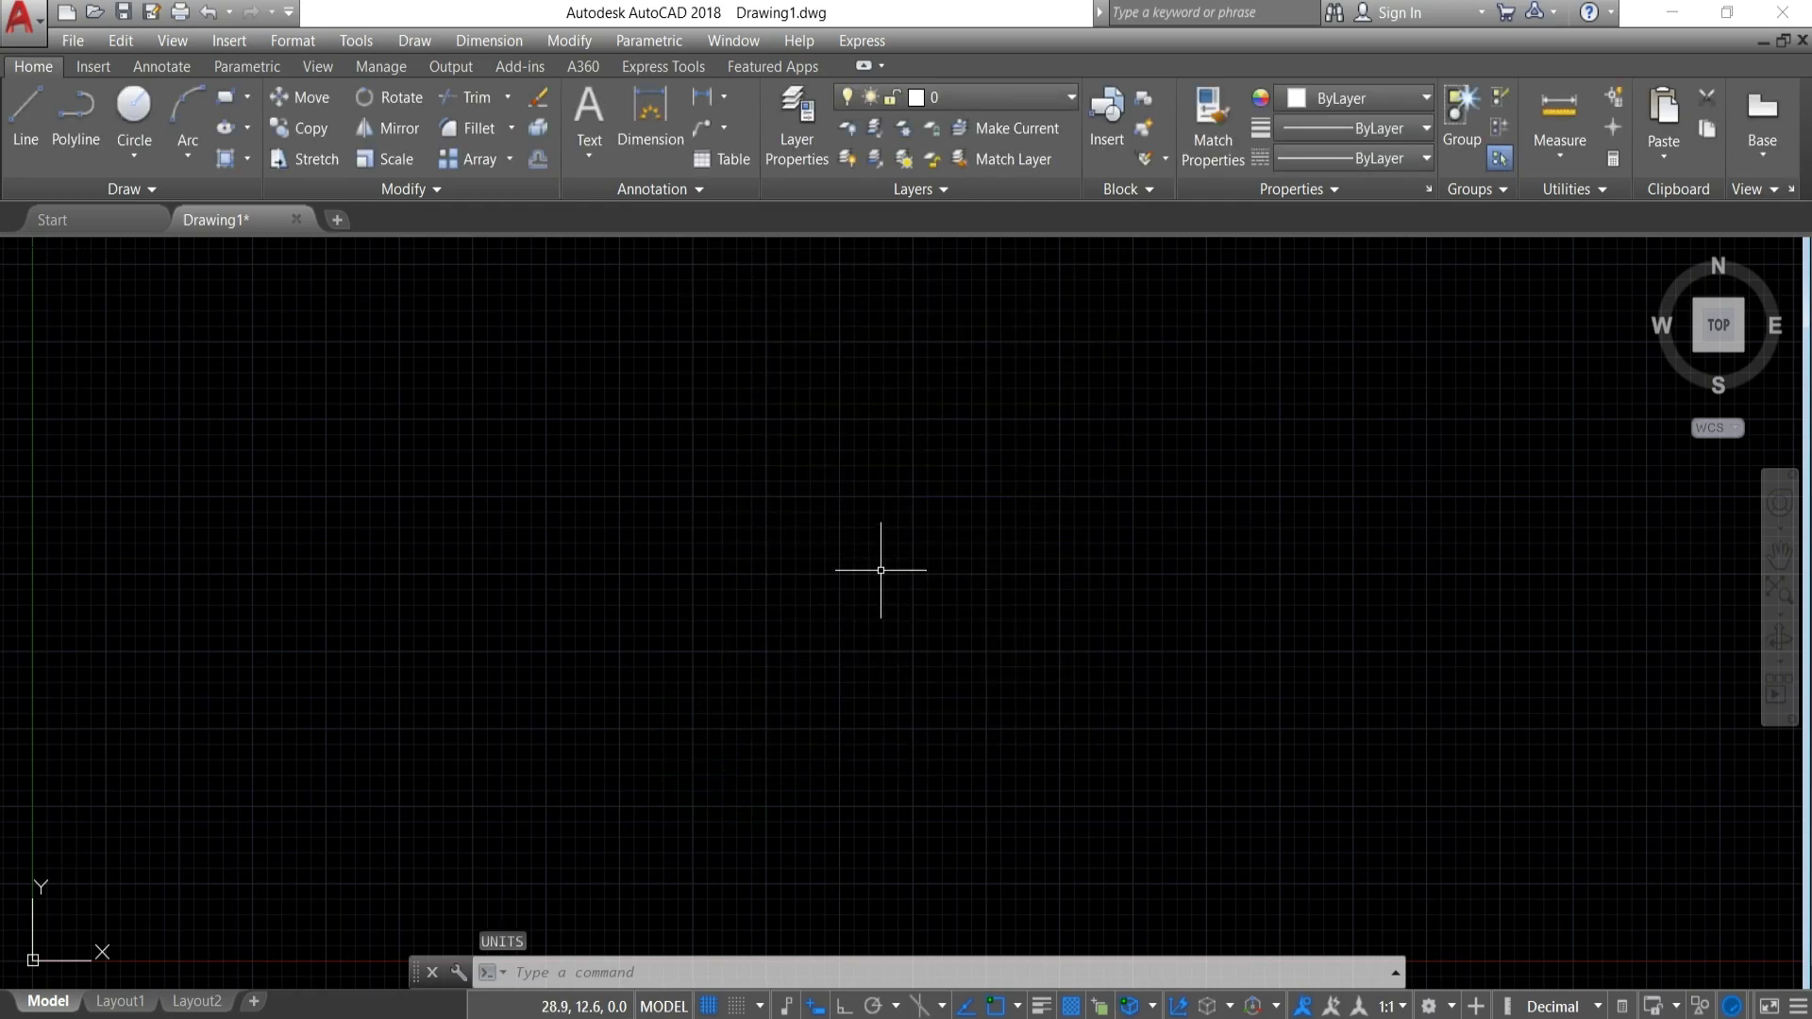
# Use LIMITS to set the lower-left corner to 0,0 and the upper-right to 420,297.
pyautogui.write('LIMITS')
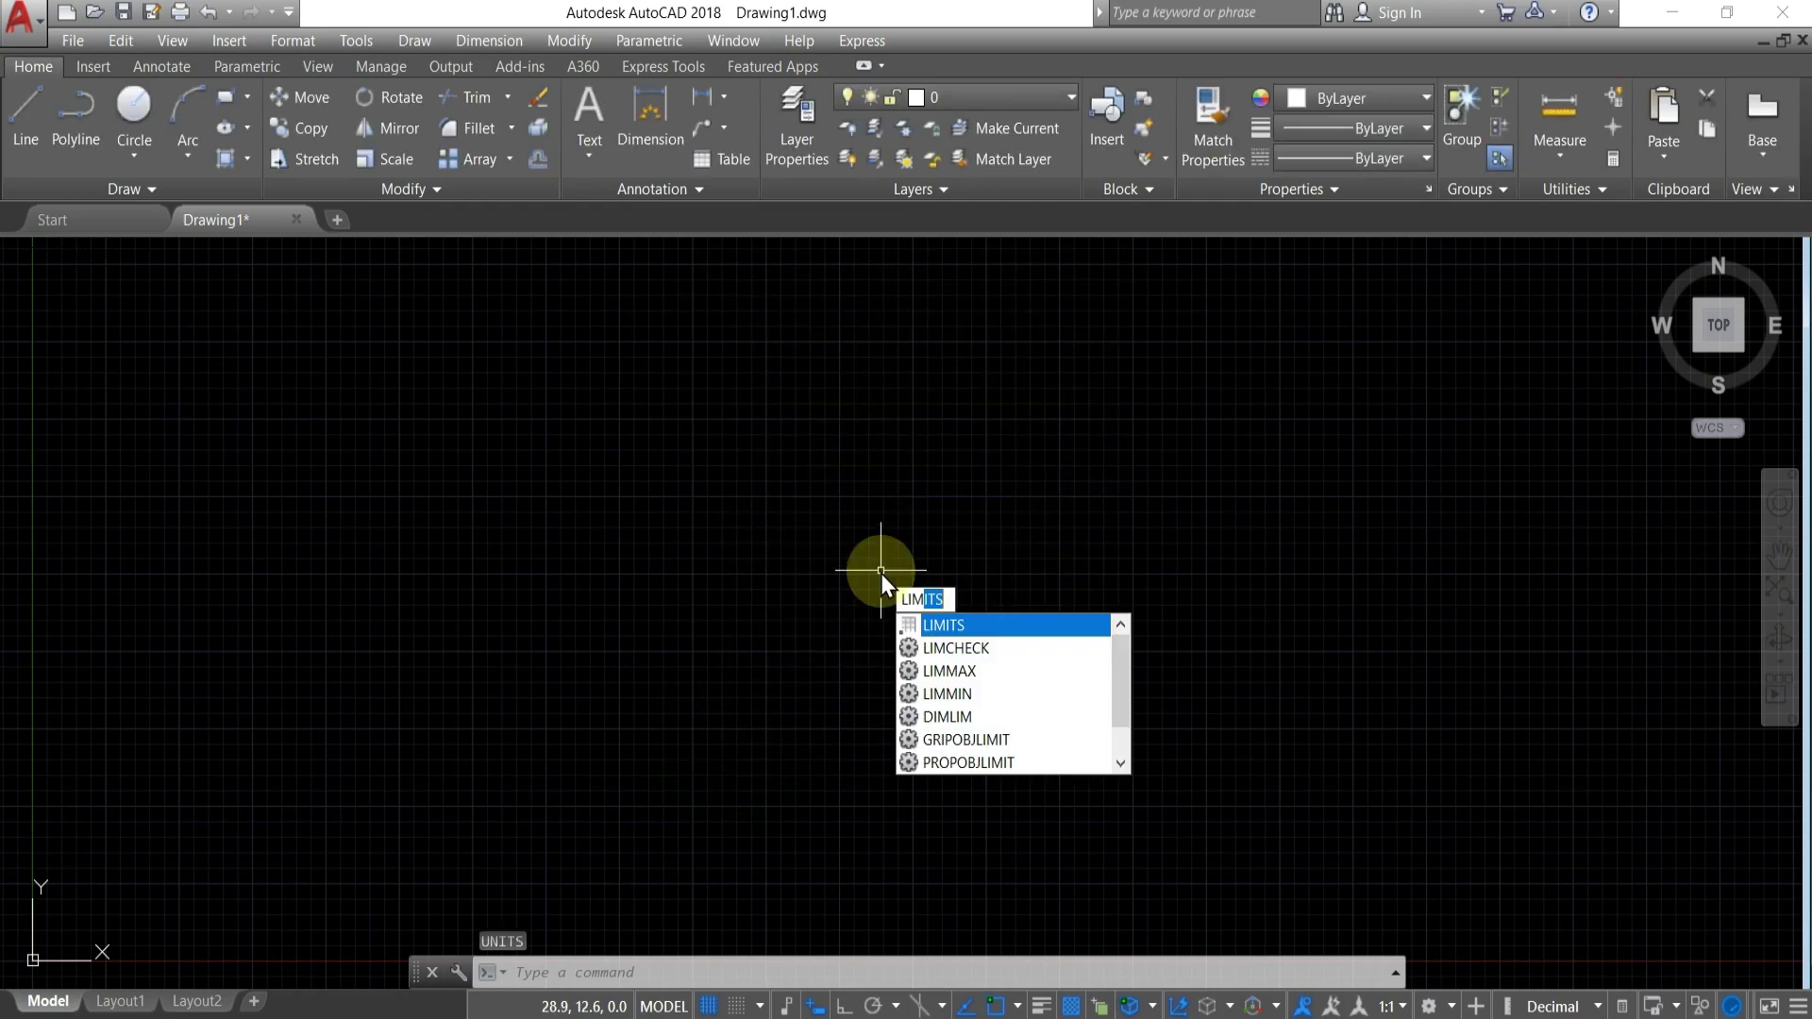
pyautogui.click(929, 625)
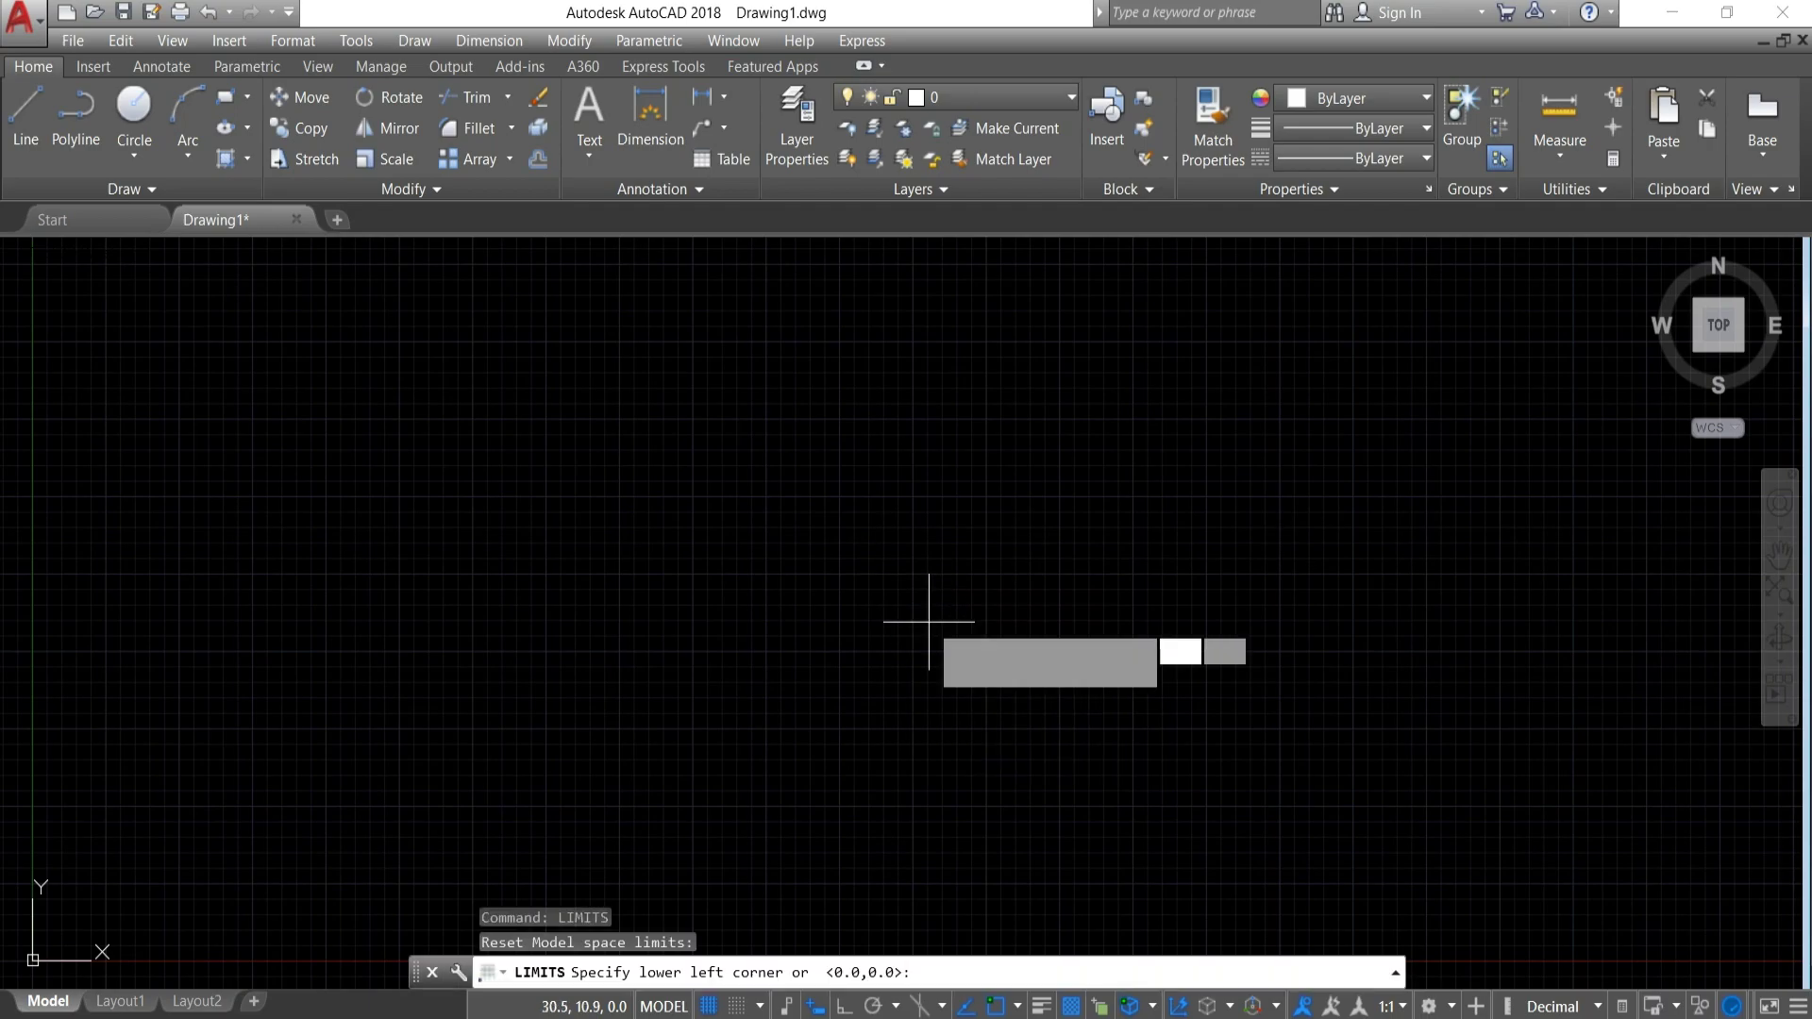
pyautogui.write('0')
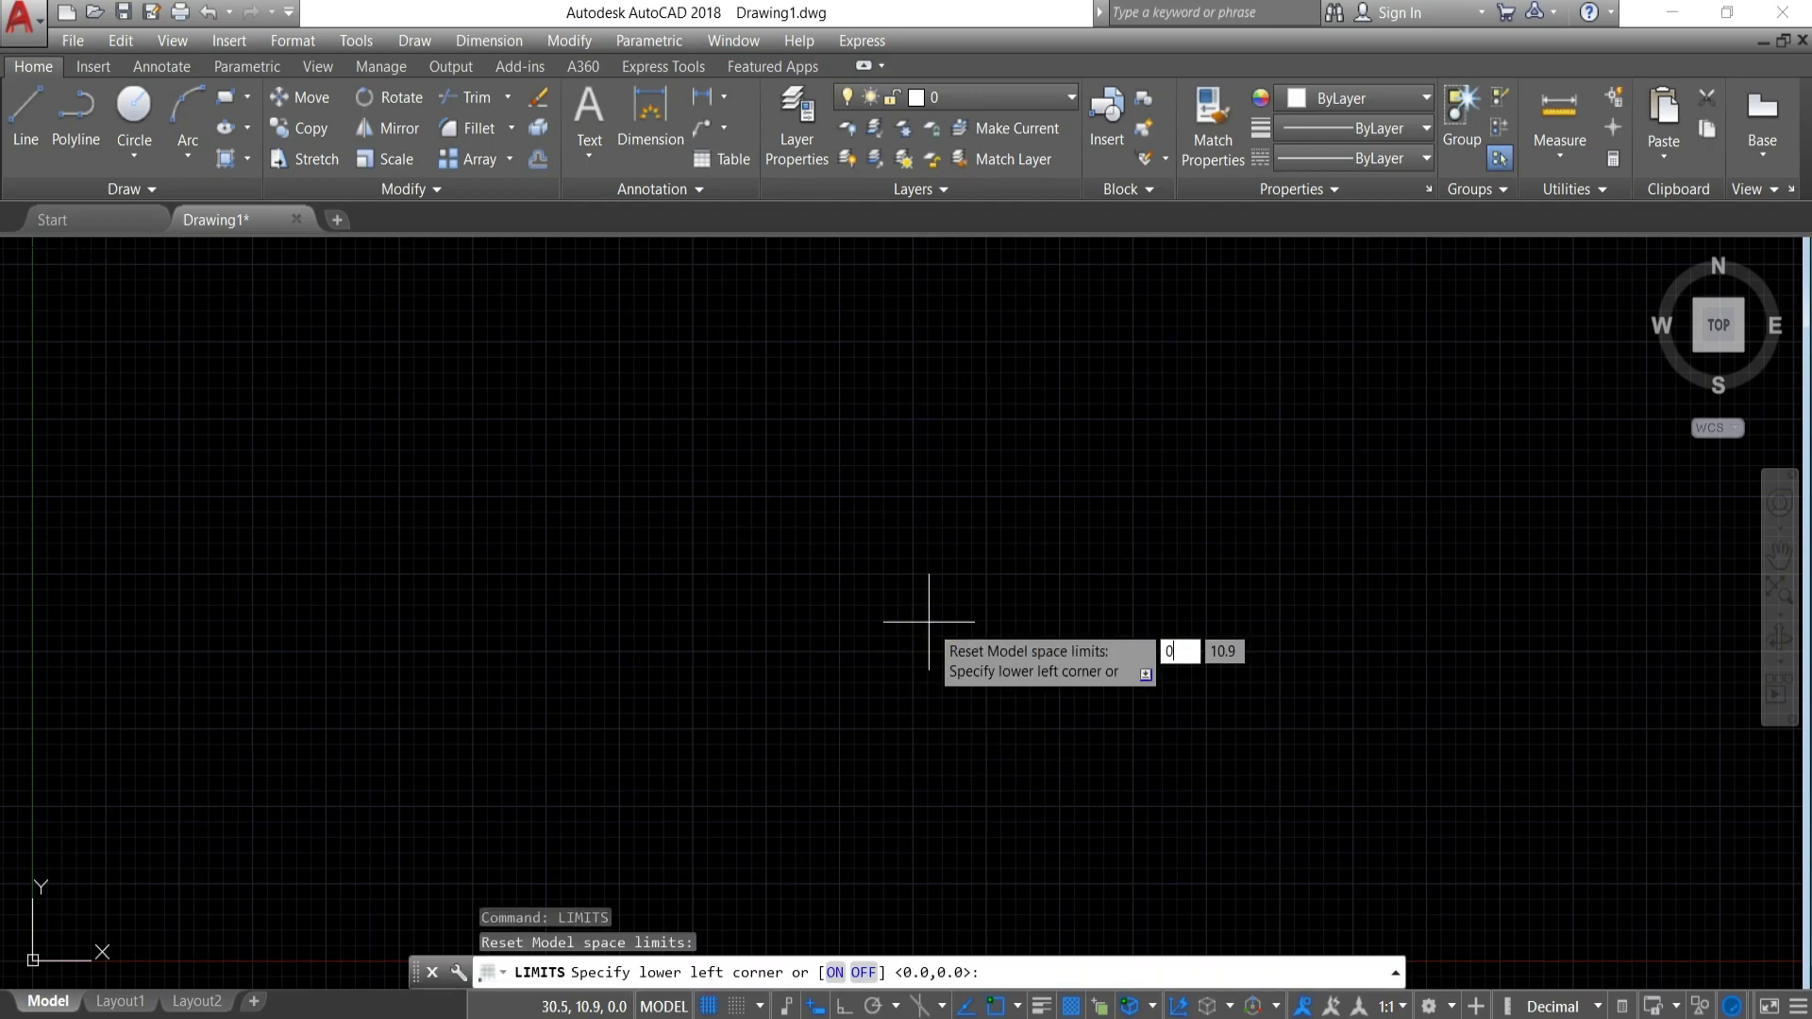
pyautogui.press('Tab')
pyautogui.write('0')
pyautogui.press('Return')
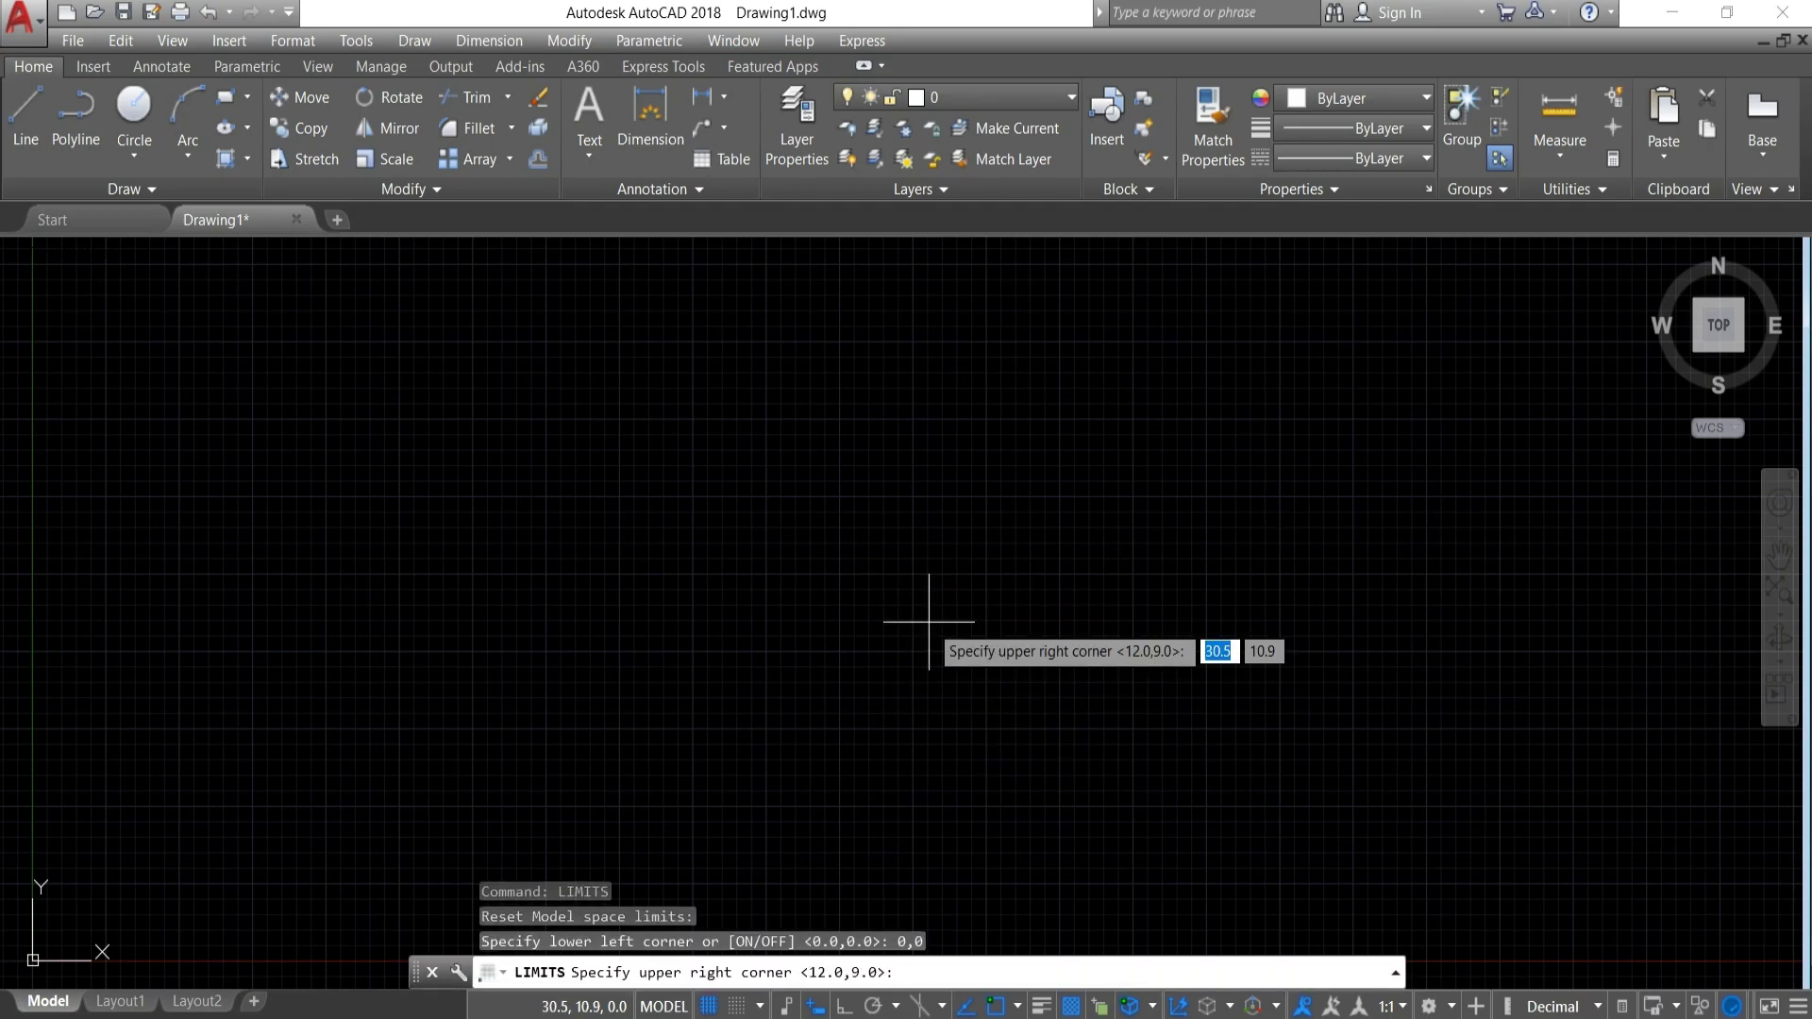
pyautogui.write('420')
pyautogui.press('Tab')
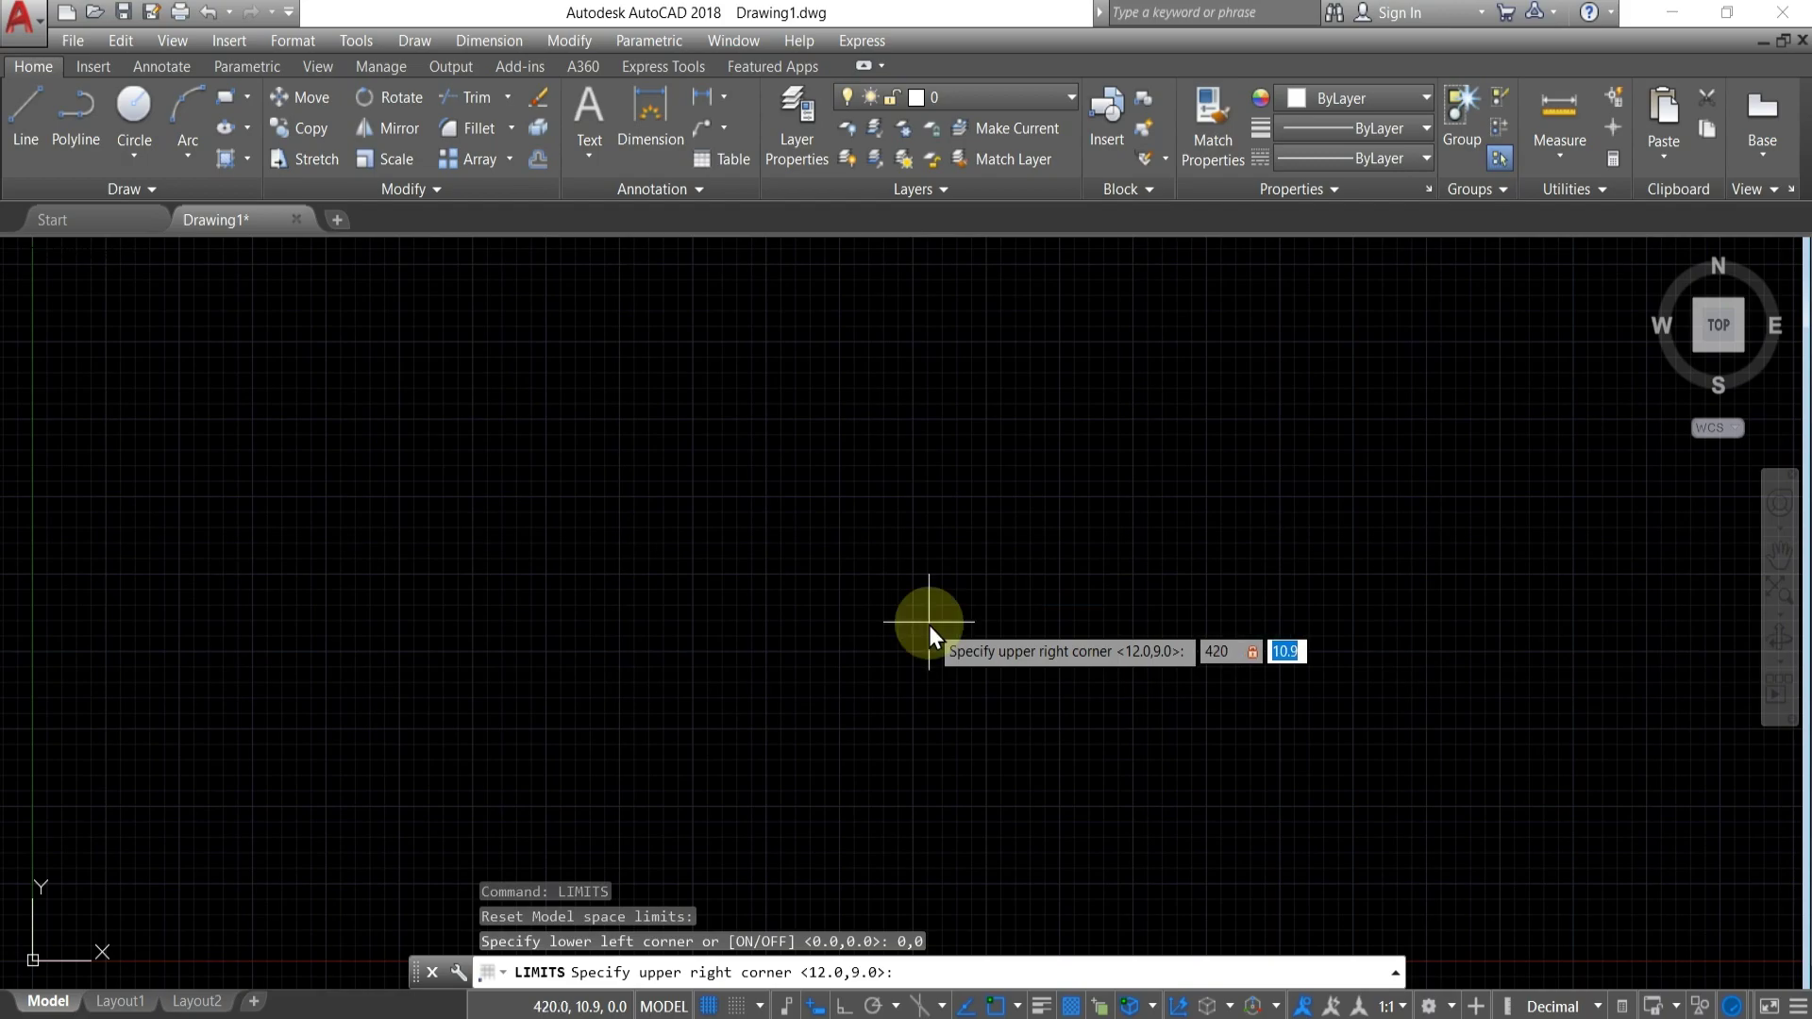
pyautogui.write('297')
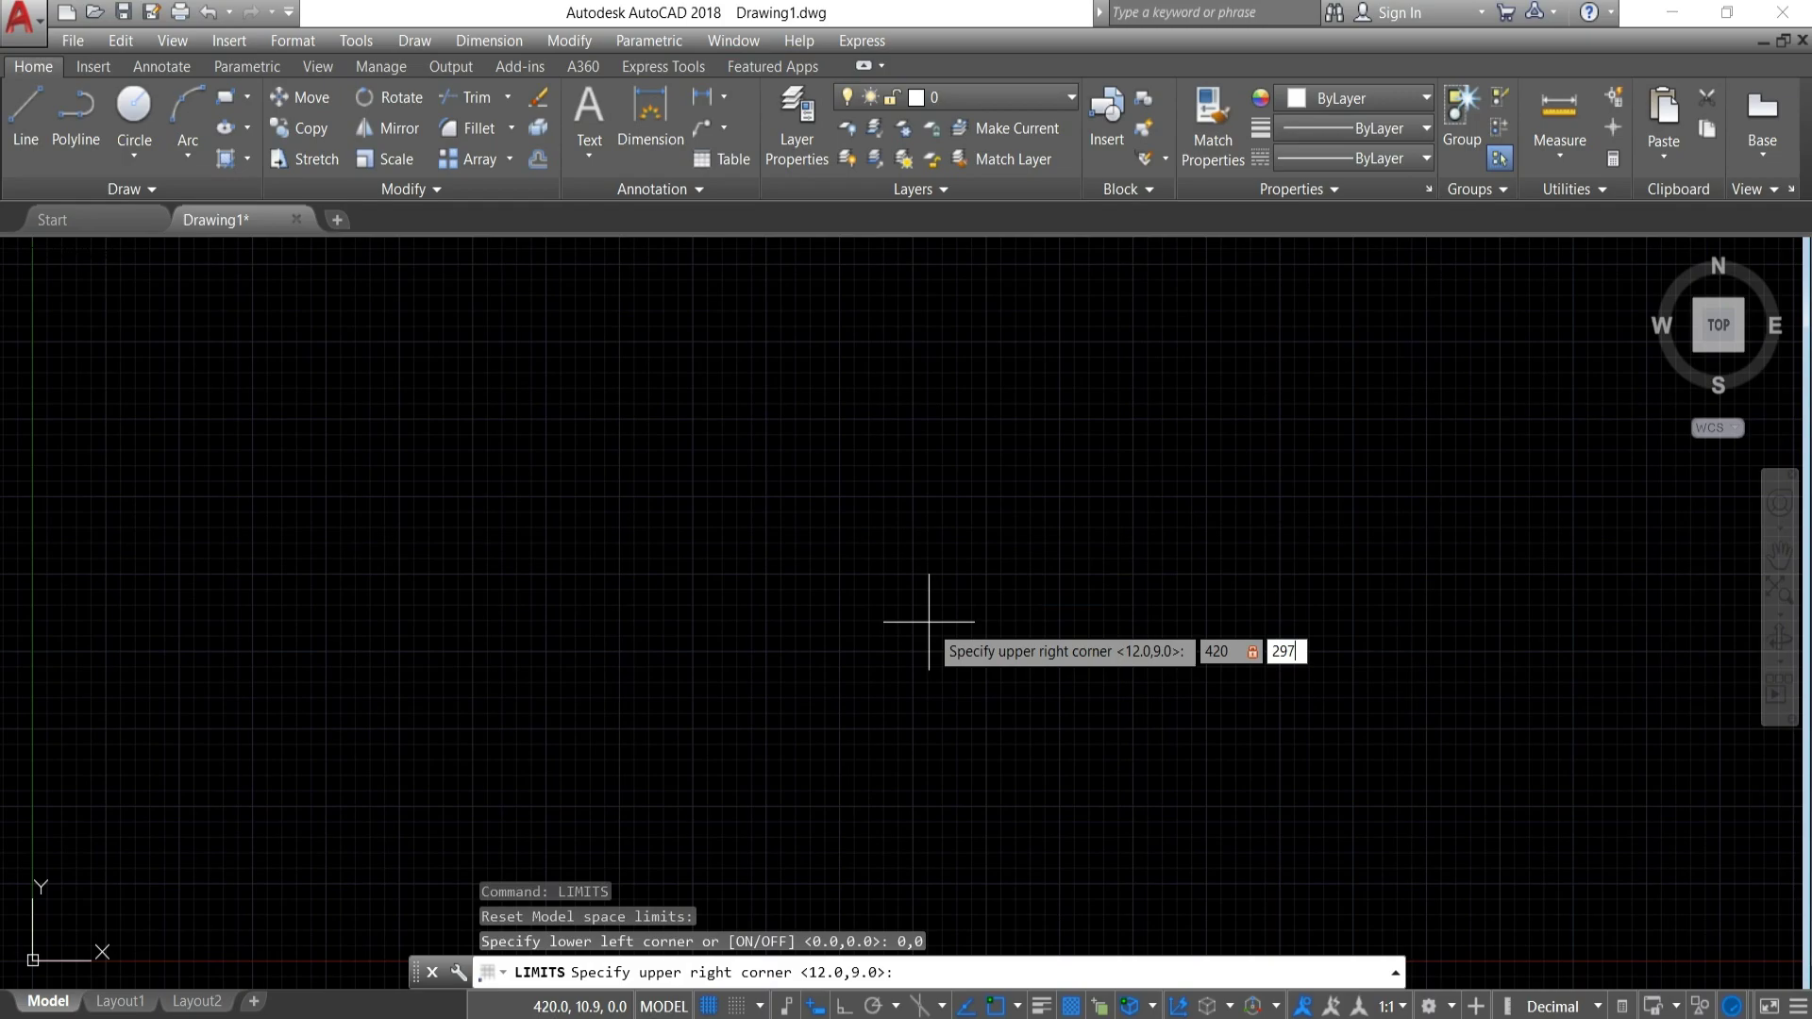
pyautogui.press('Return')
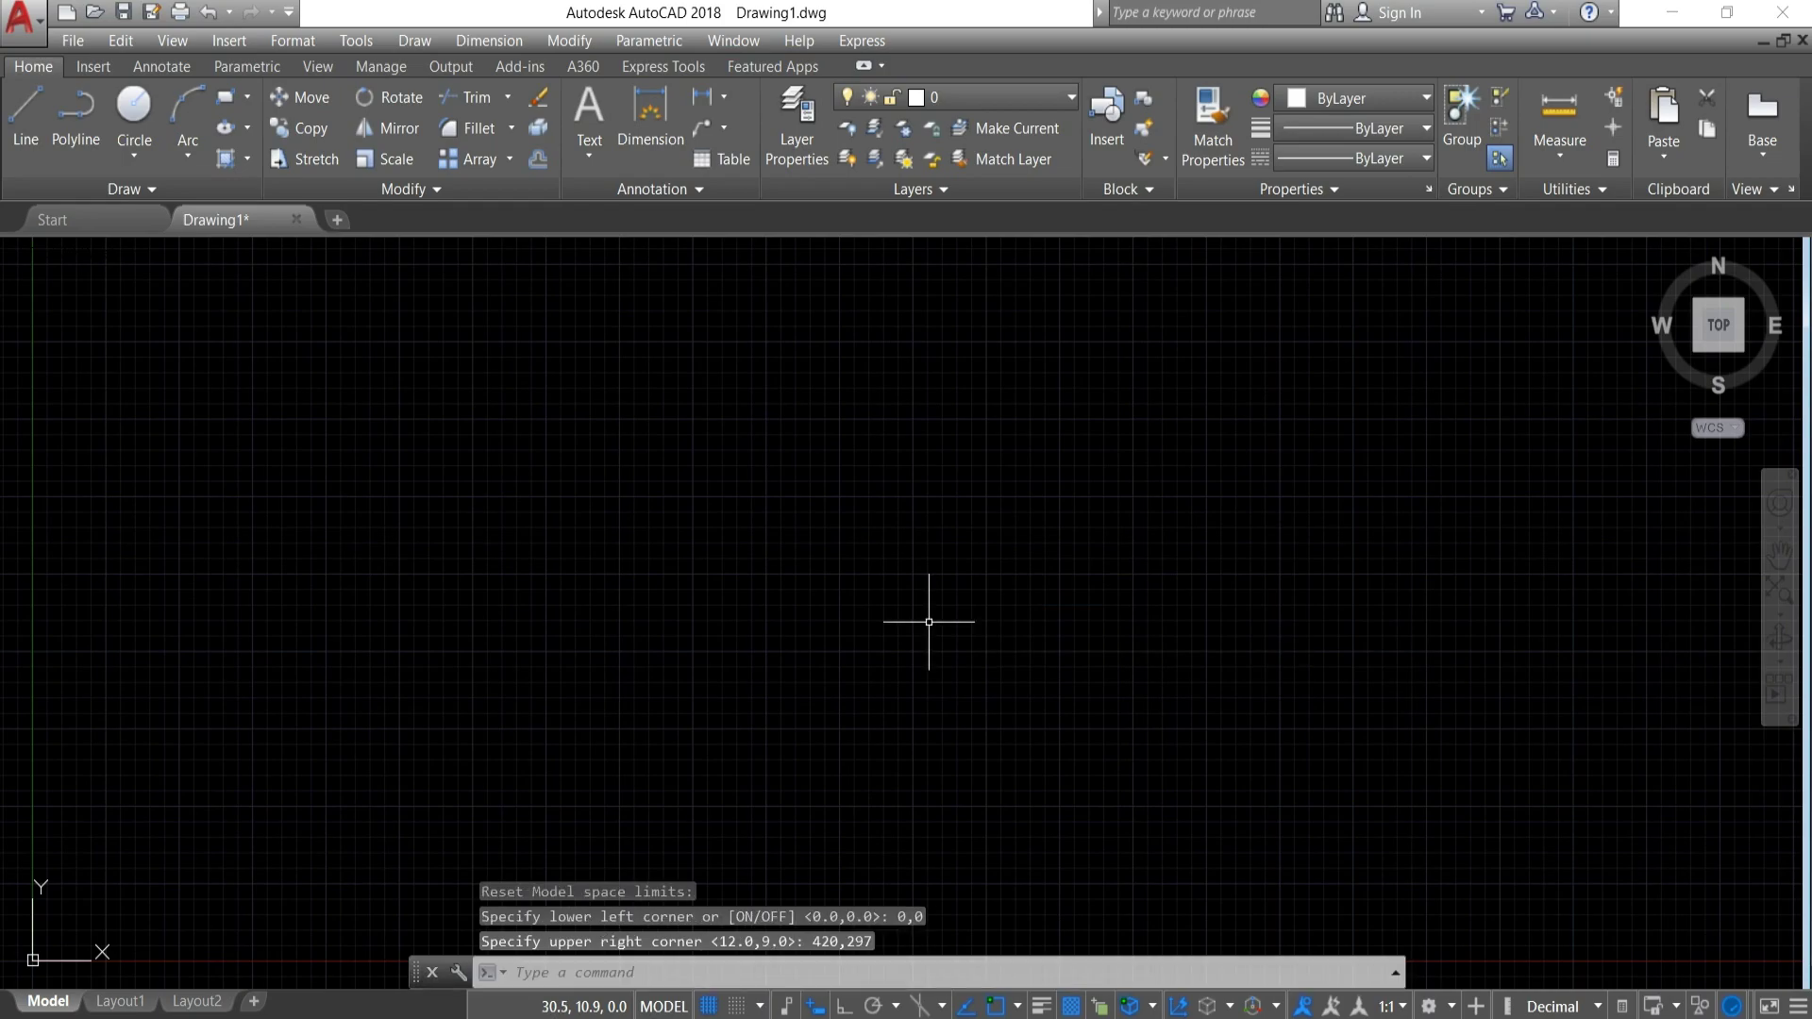
# Turn off Display grid beyond Limits in the Snap and Grid settings.
pyautogui.click(760, 1006)
pyautogui.click(768, 974)
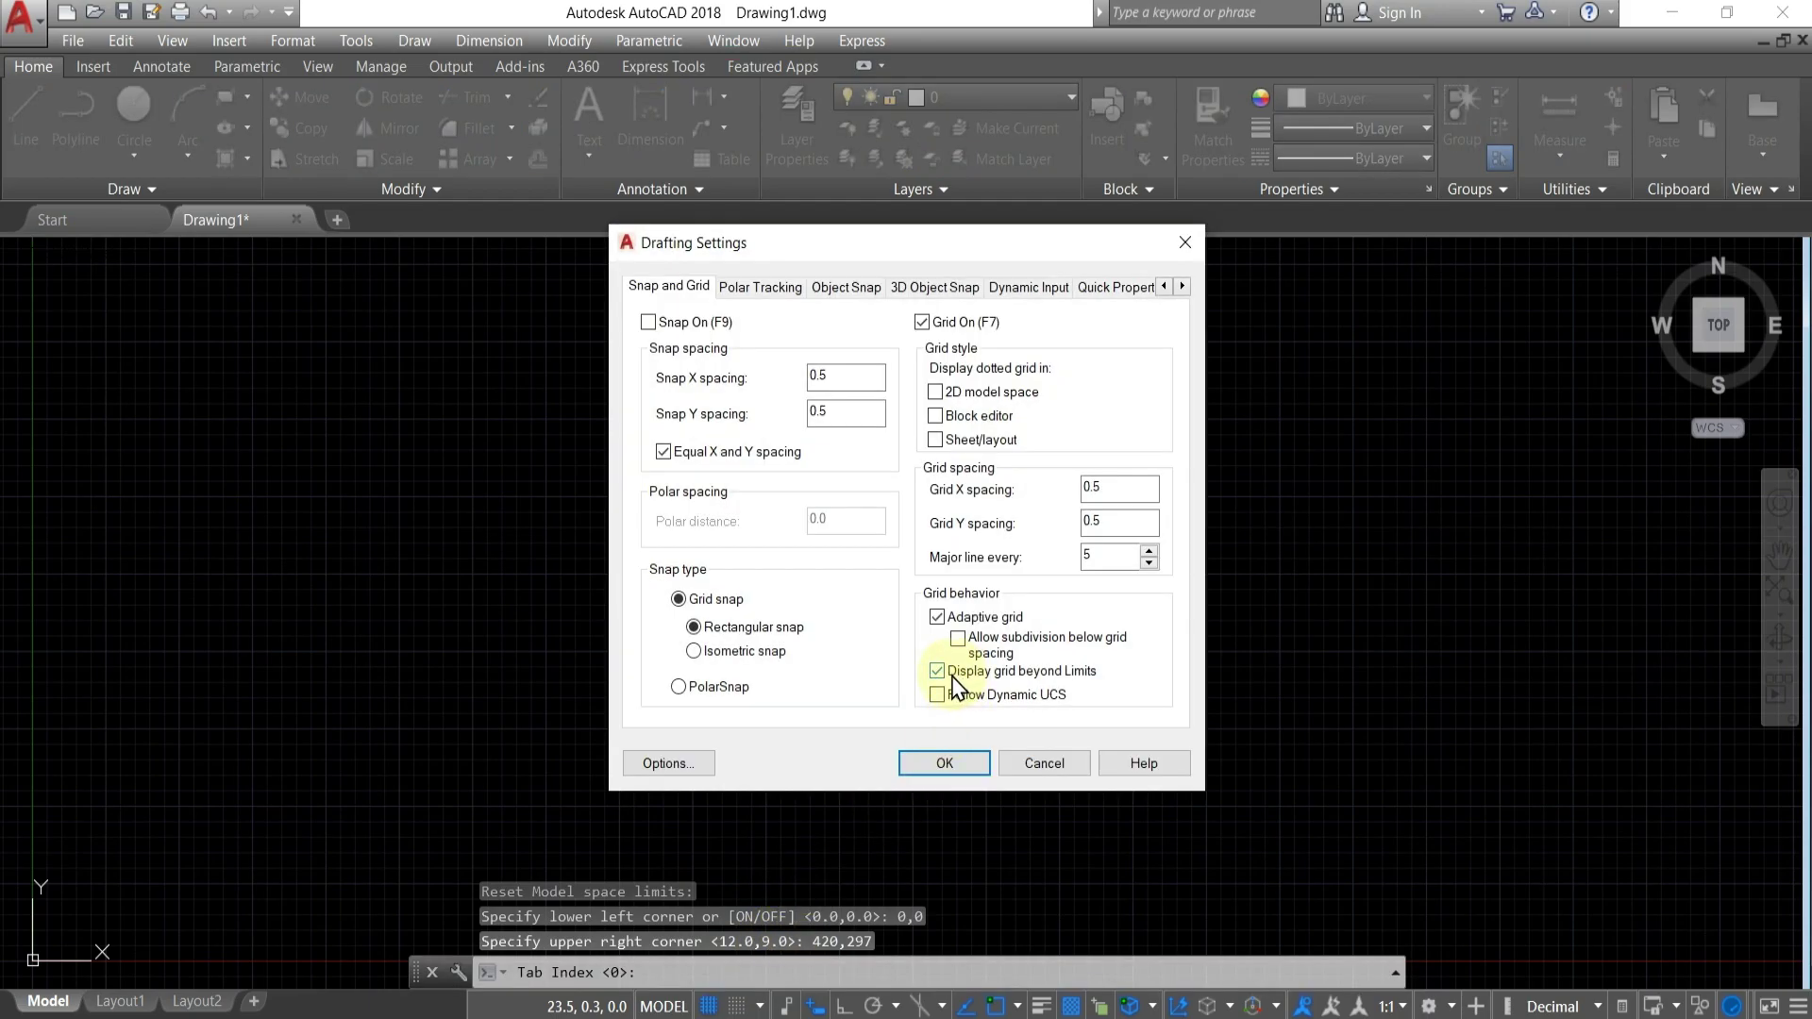
pyautogui.click(938, 672)
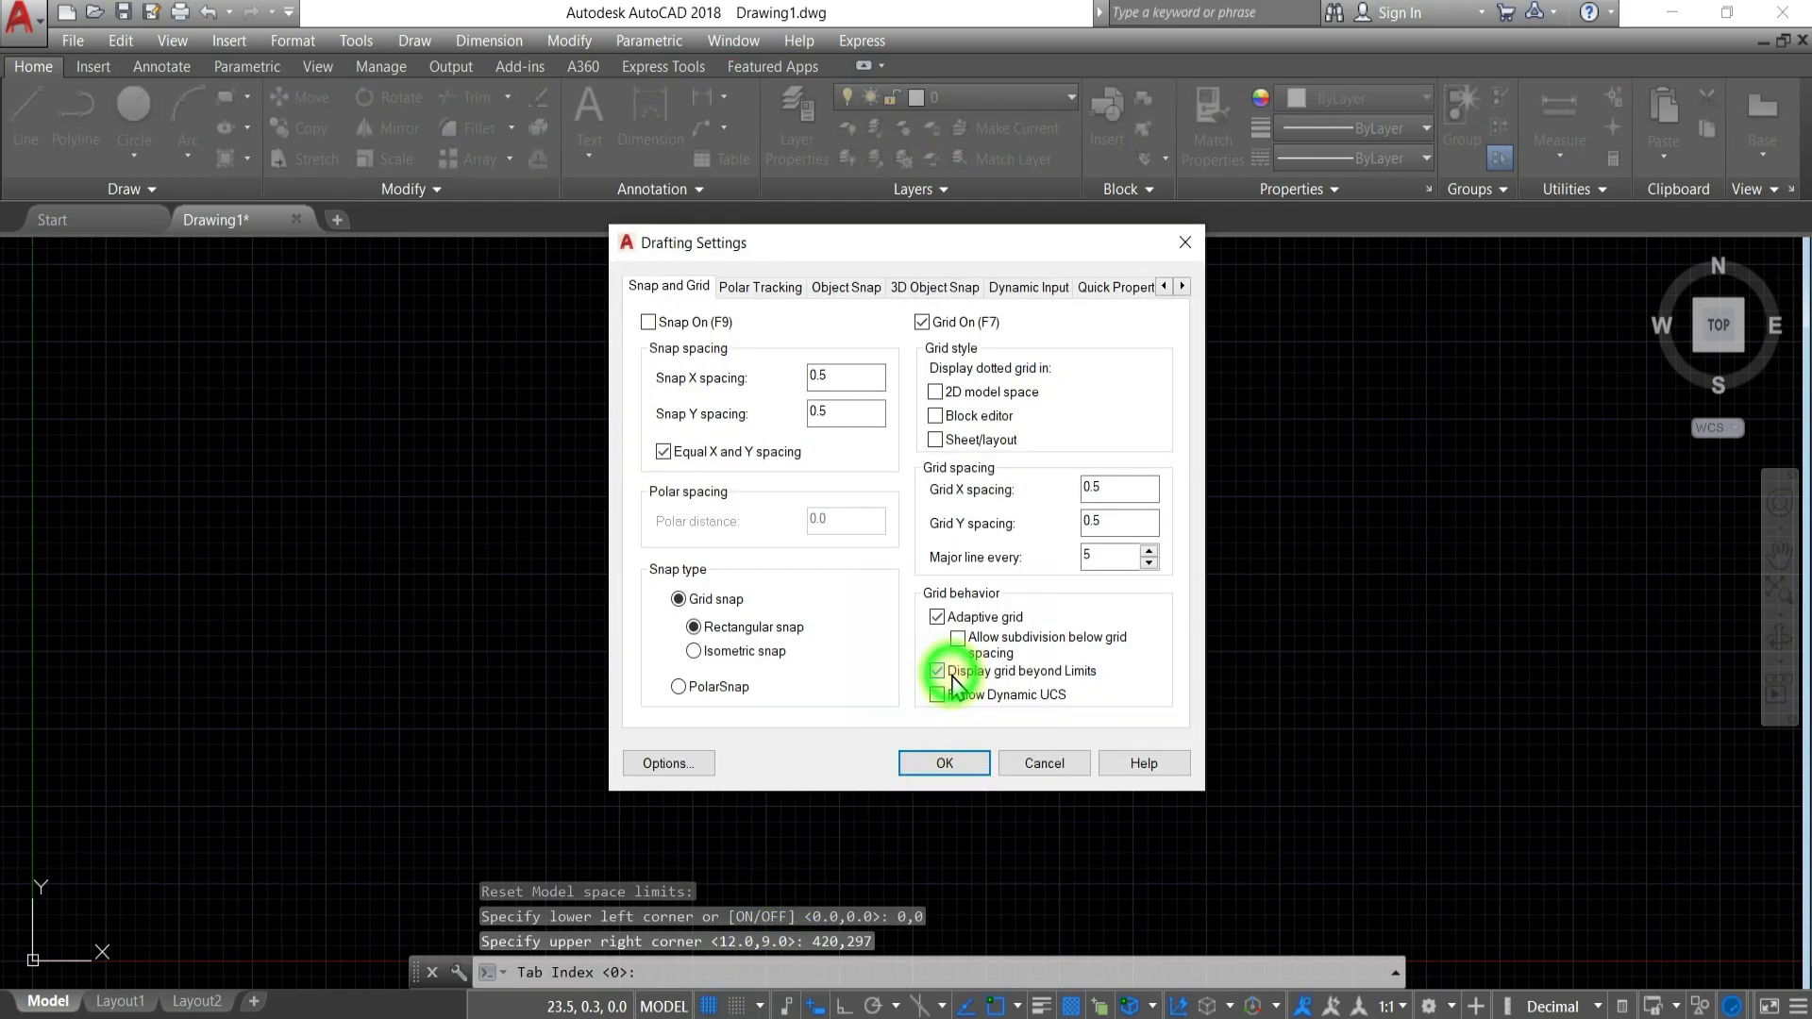
pyautogui.click(942, 765)
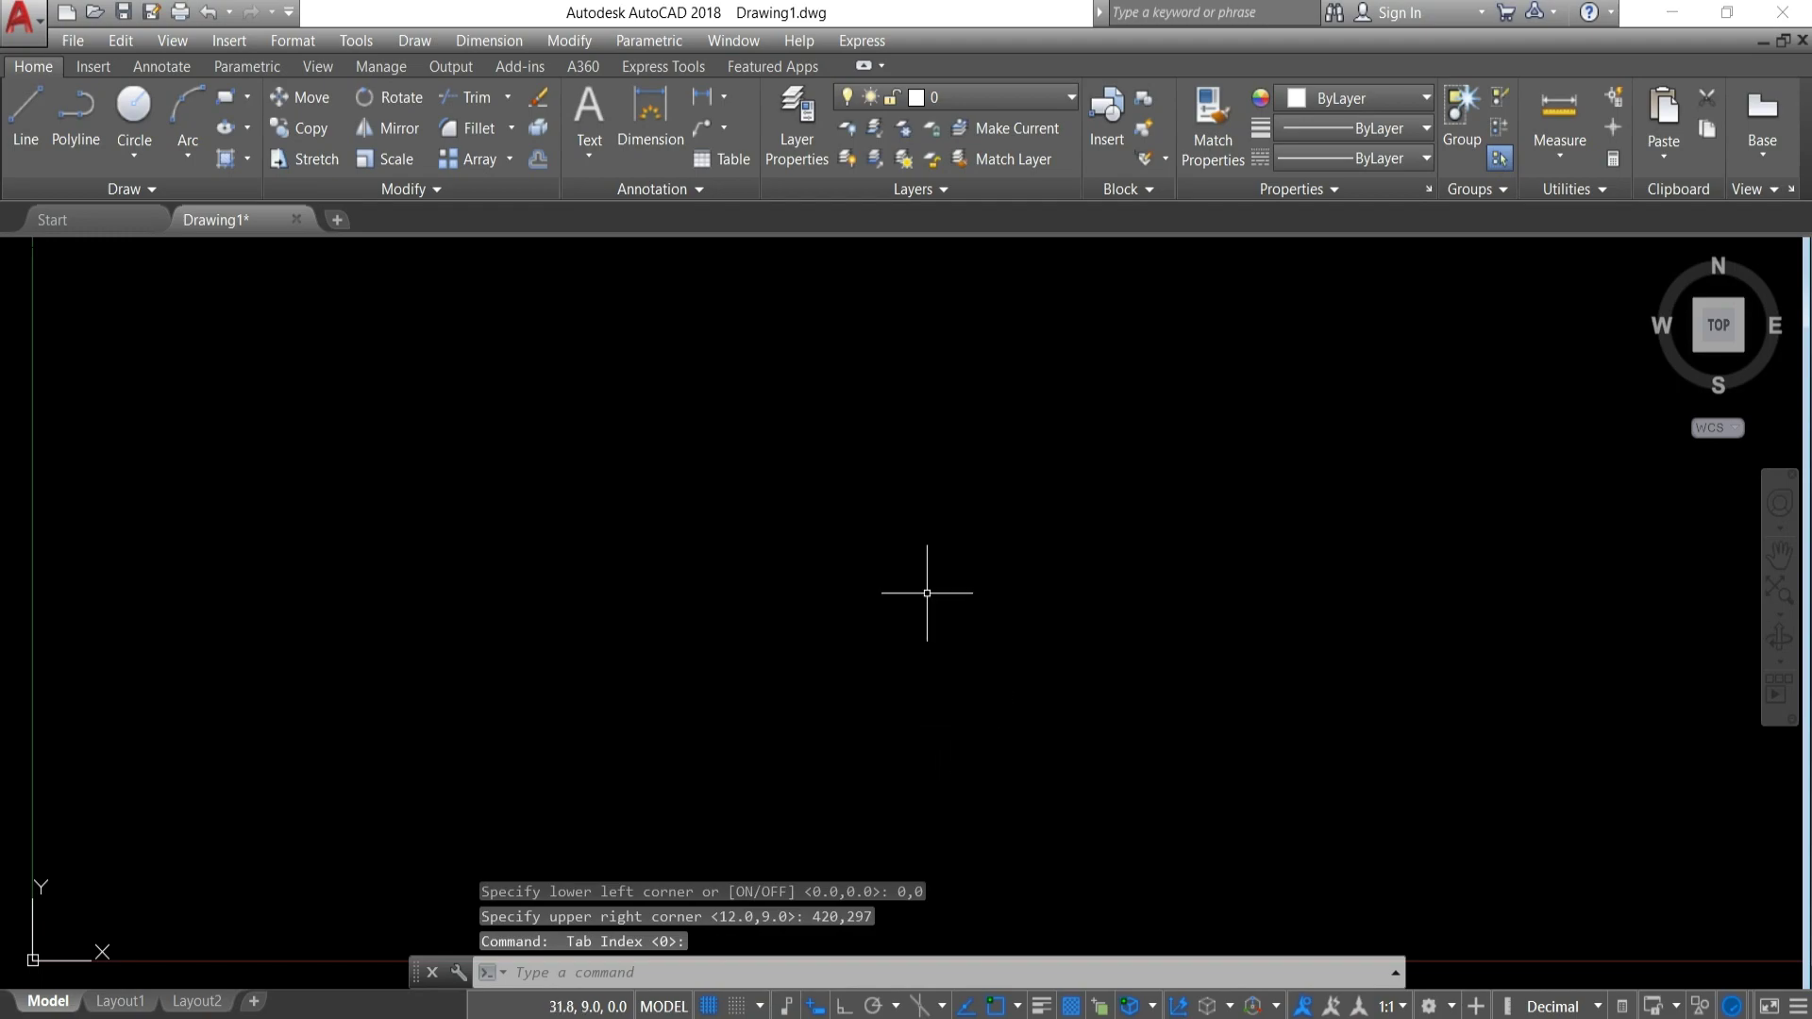
# Zoom All to display the full 420 by 297 limits area.
pyautogui.write('z')
pyautogui.press('Return')
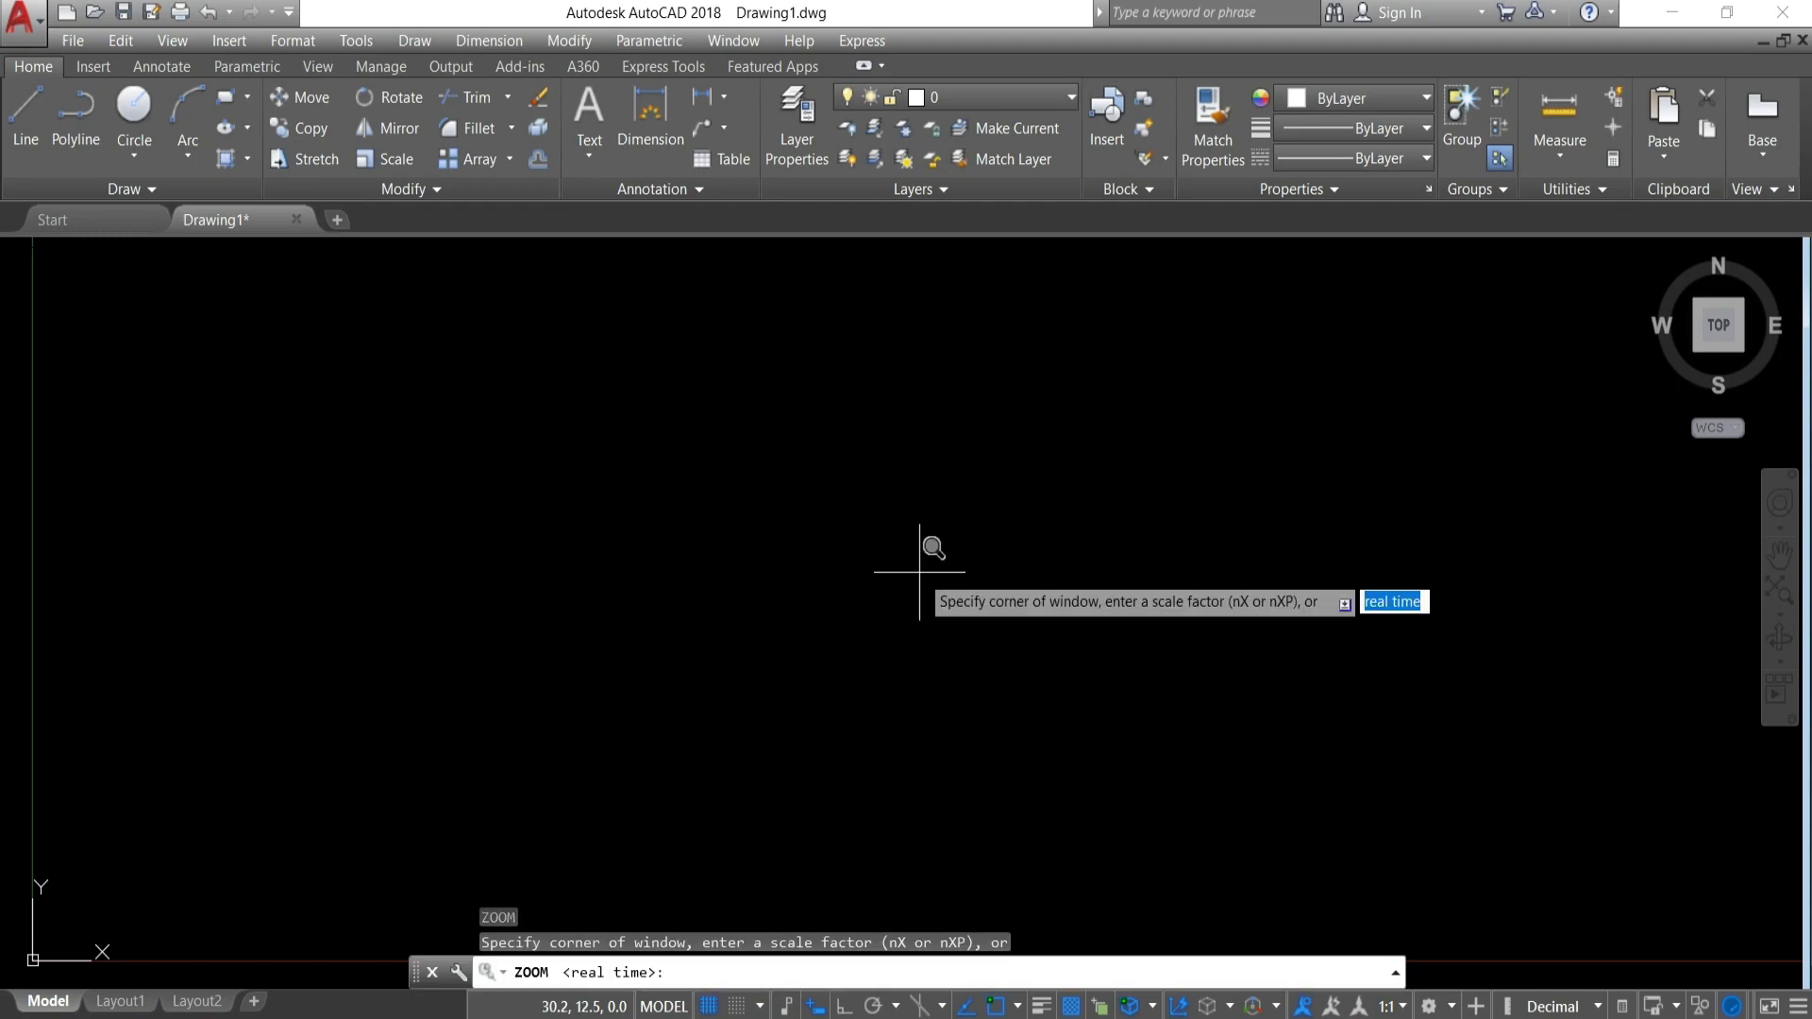
pyautogui.click(567, 973)
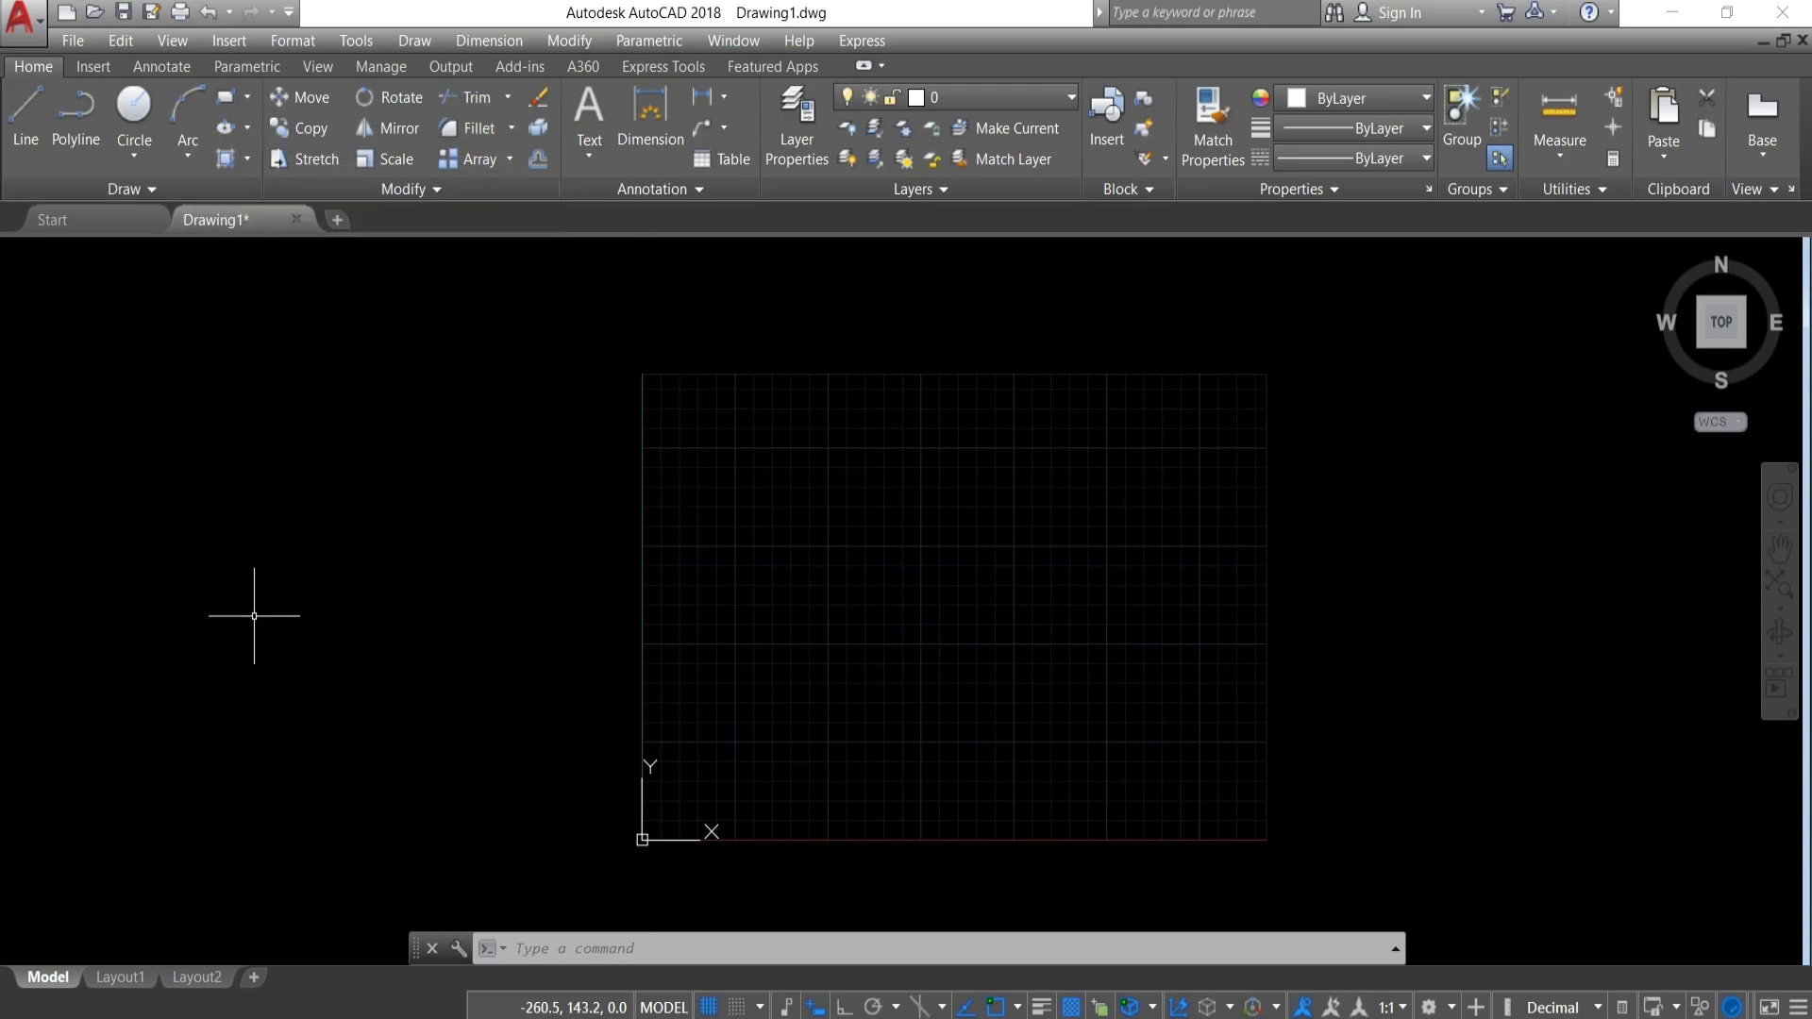
pyautogui.click(190, 149)
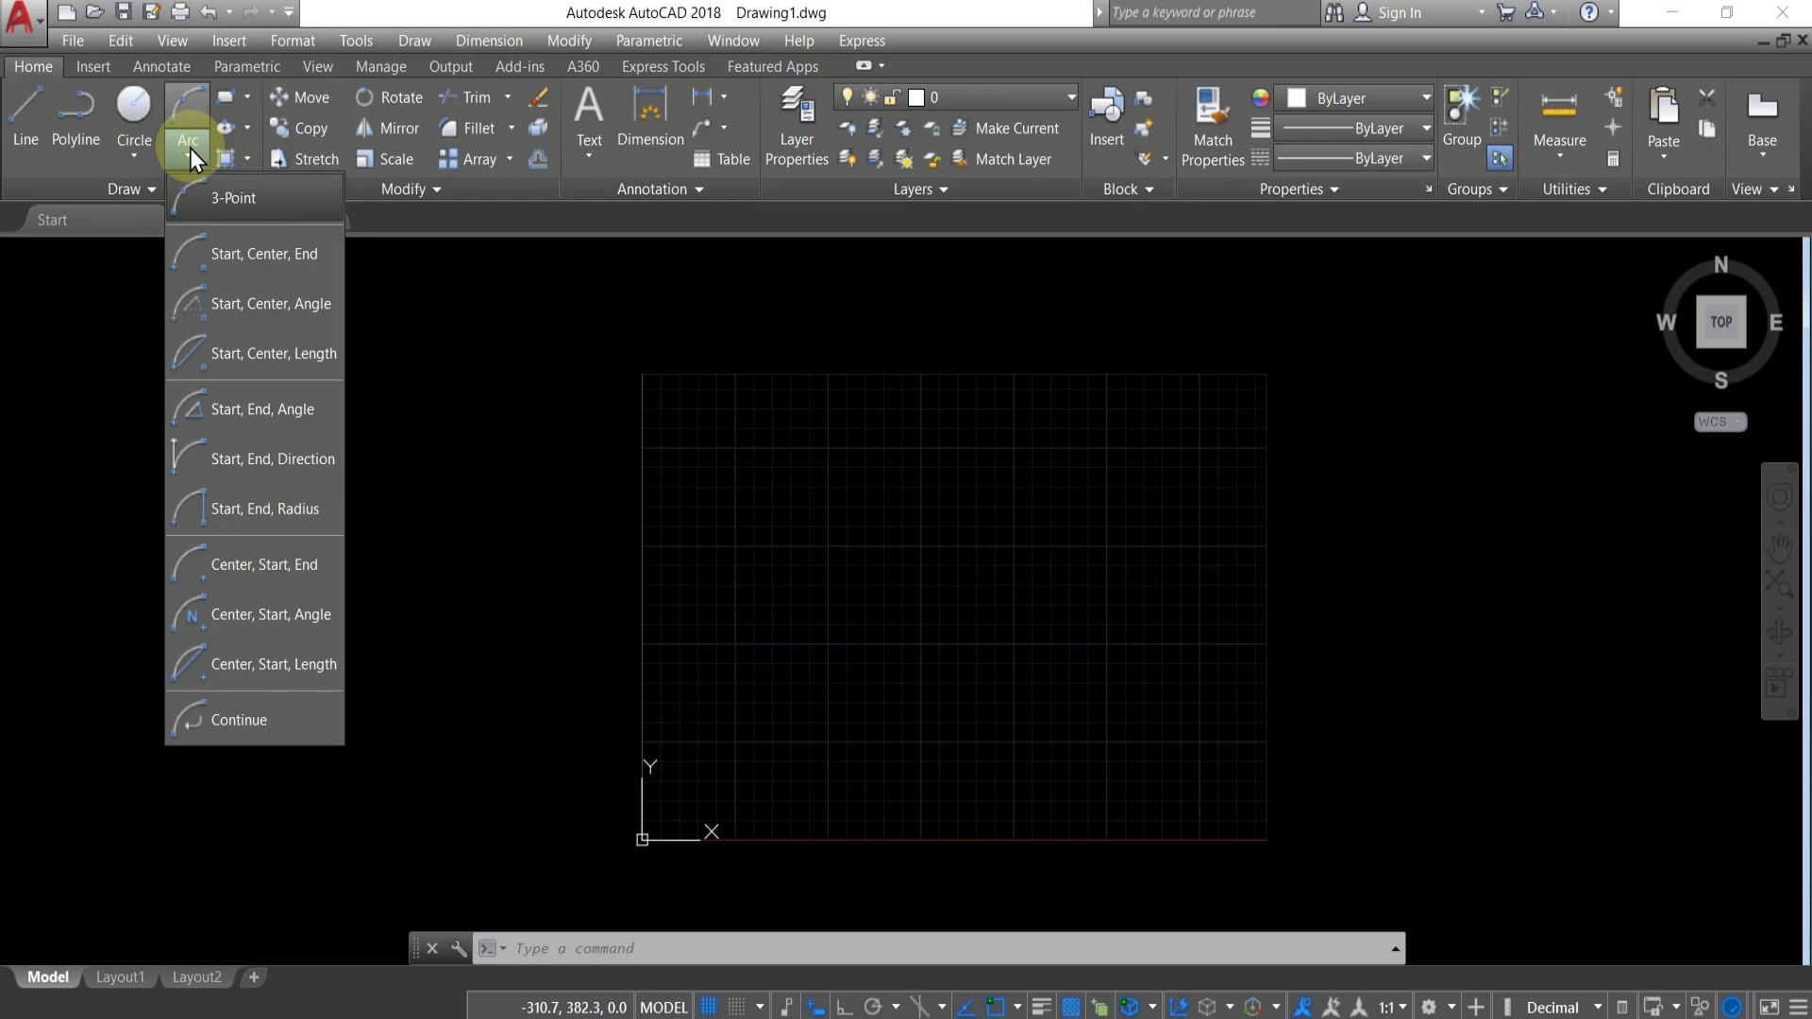
# Draw a trial three-point arc across the grid.
pyautogui.click(230, 198)
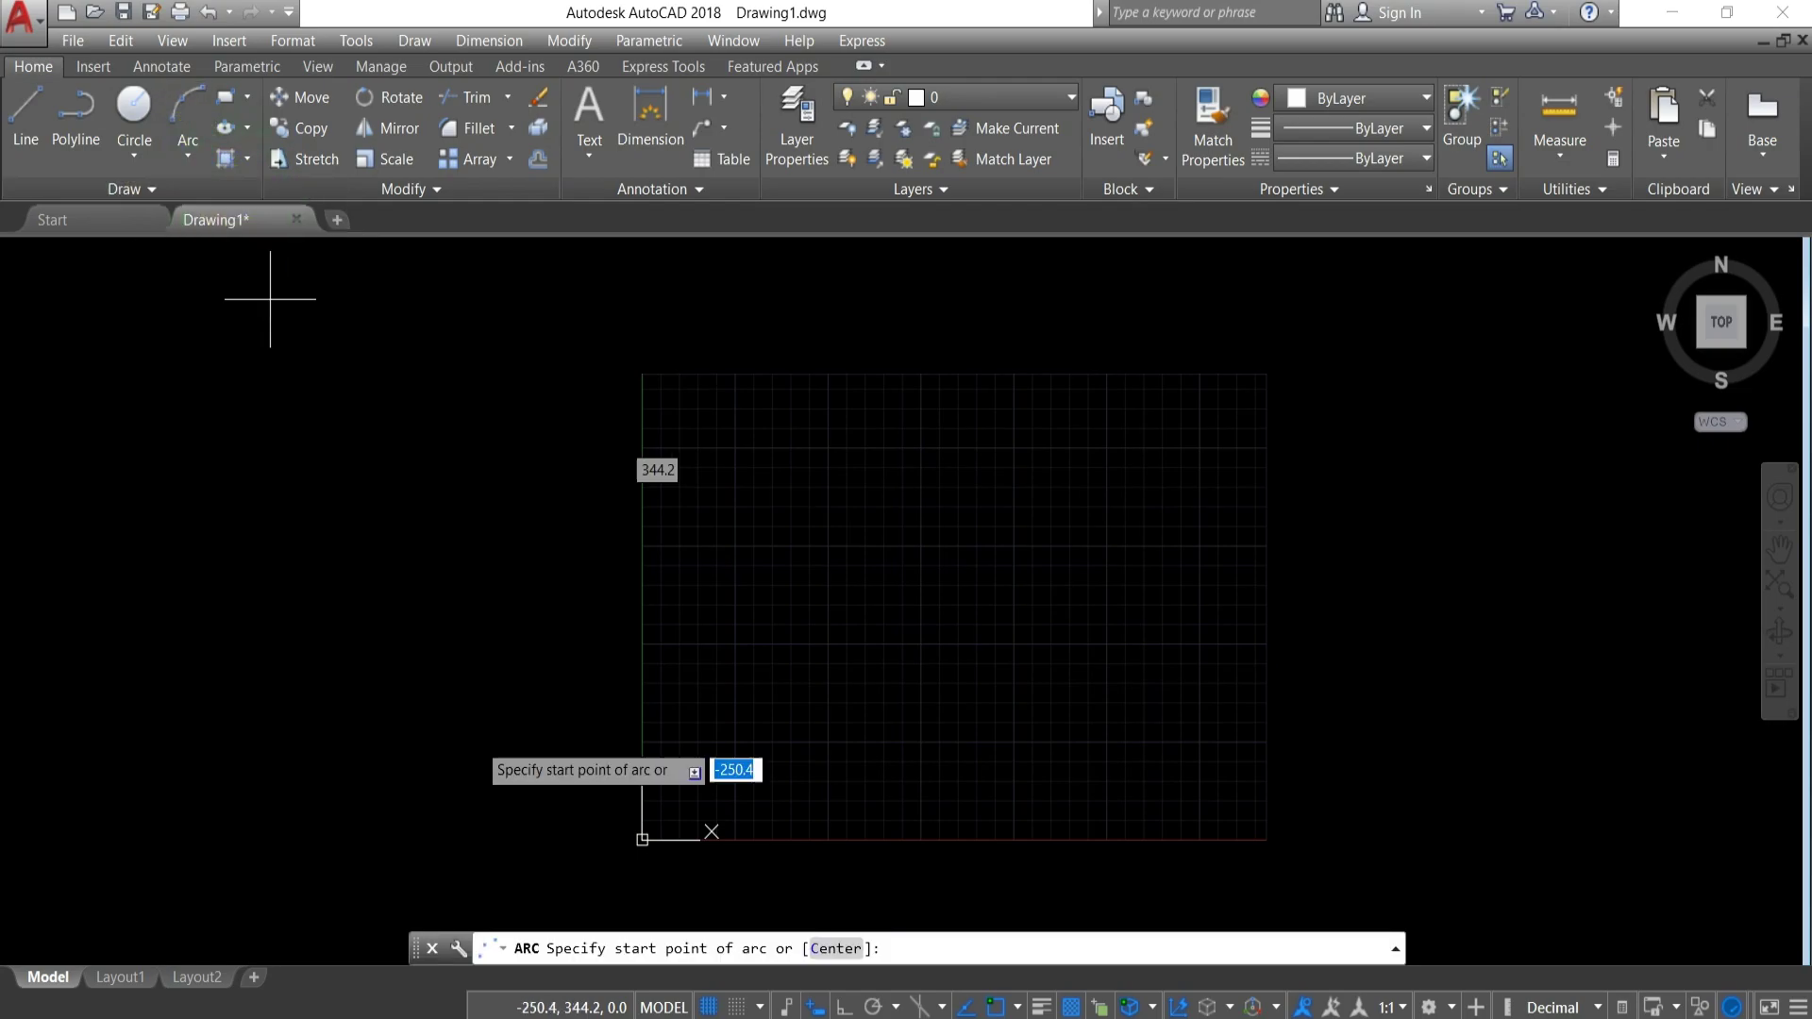
pyautogui.scroll(2, 845, 578)
pyautogui.click(846, 575)
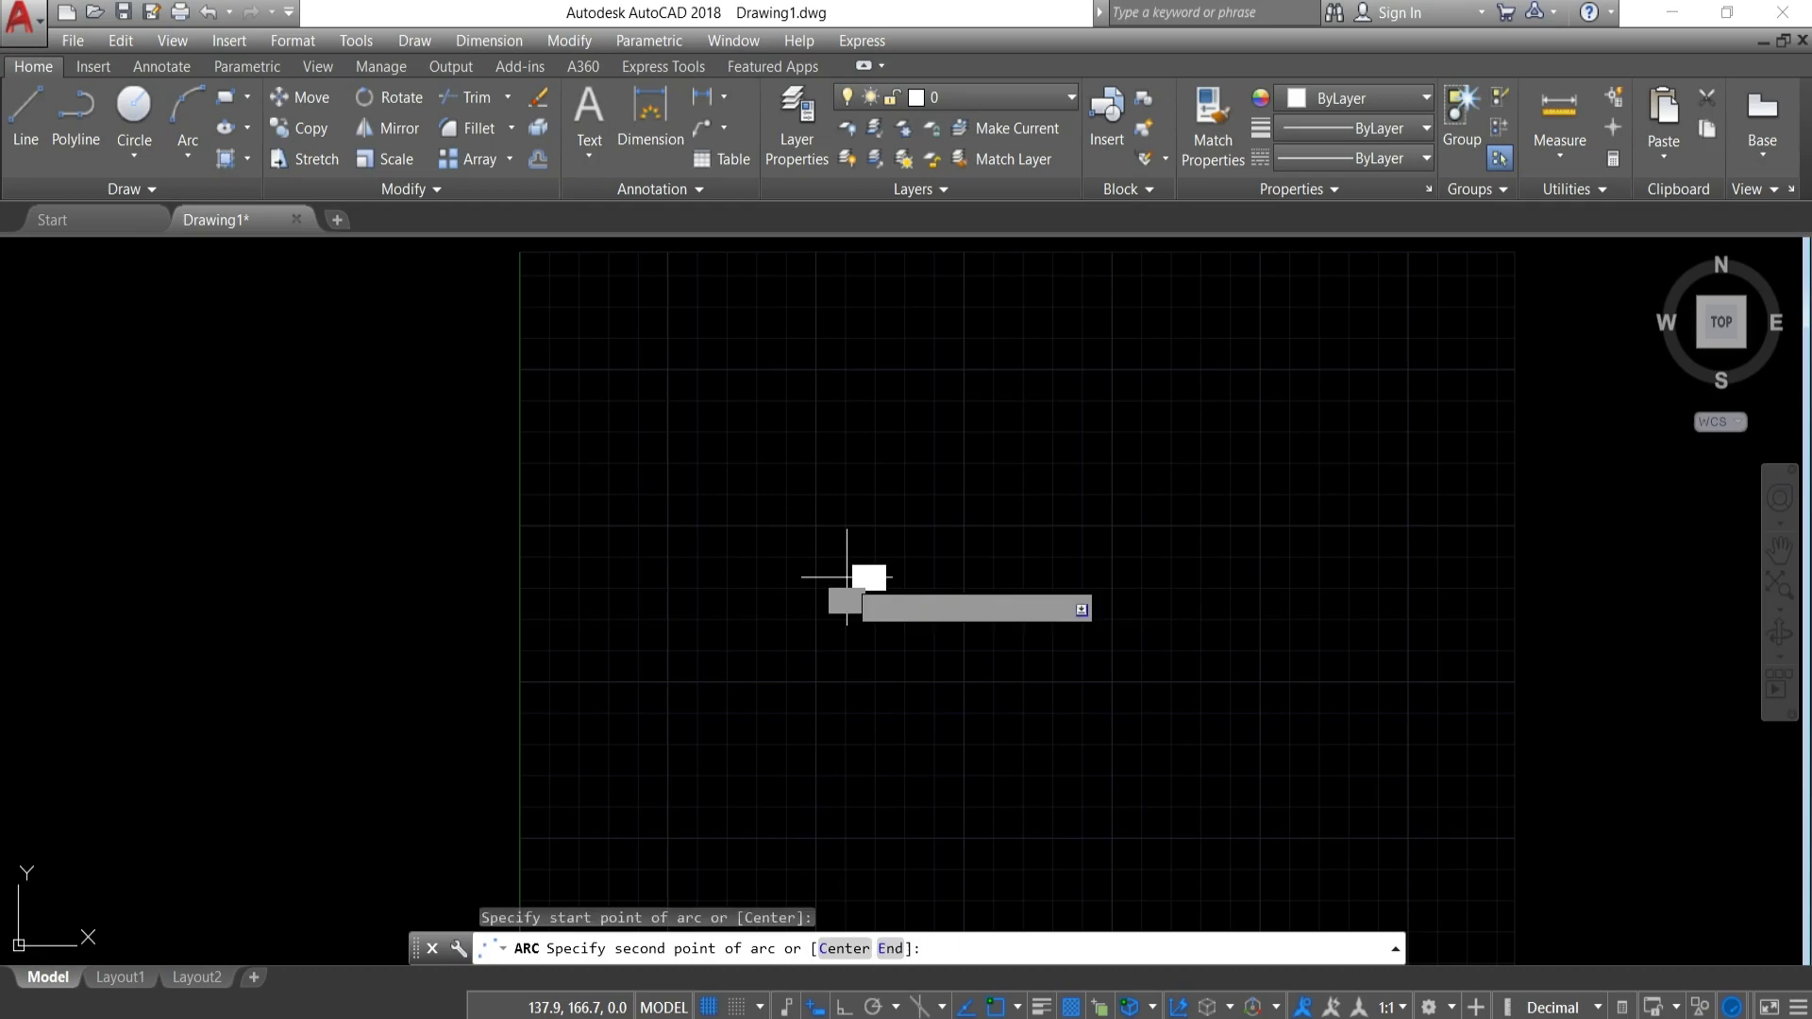
pyautogui.click(1022, 528)
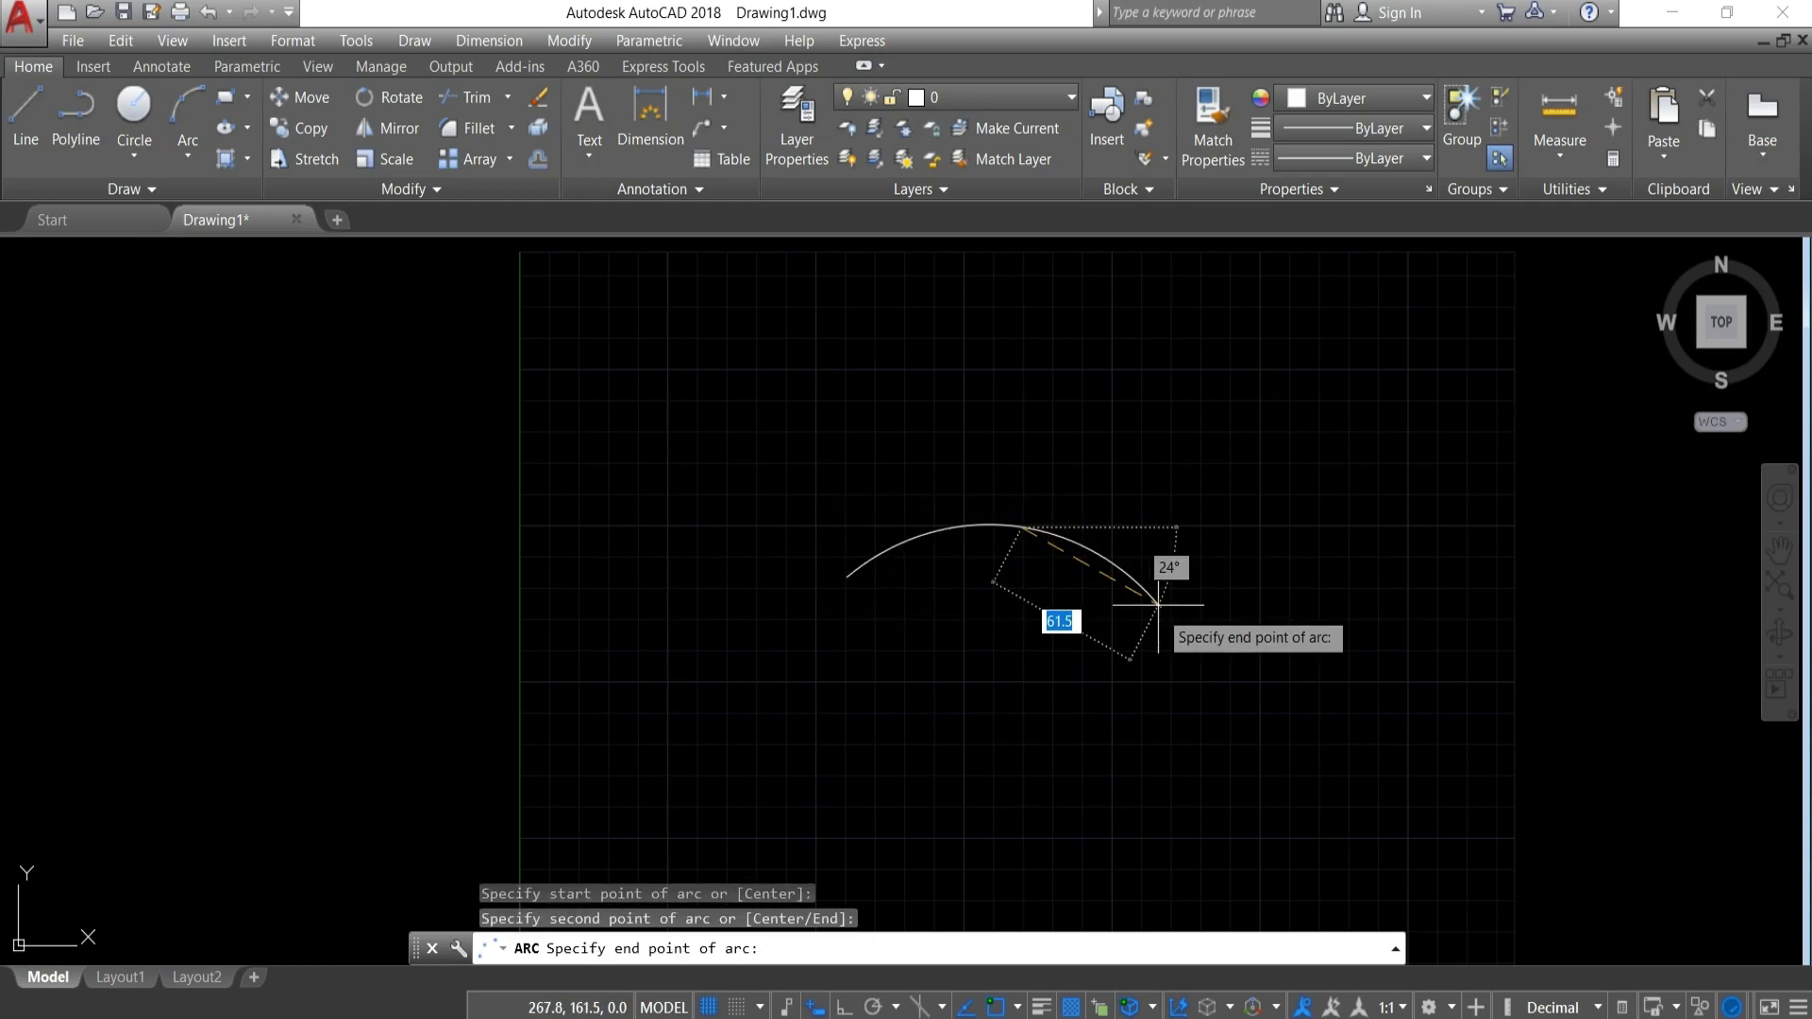
pyautogui.click(1170, 733)
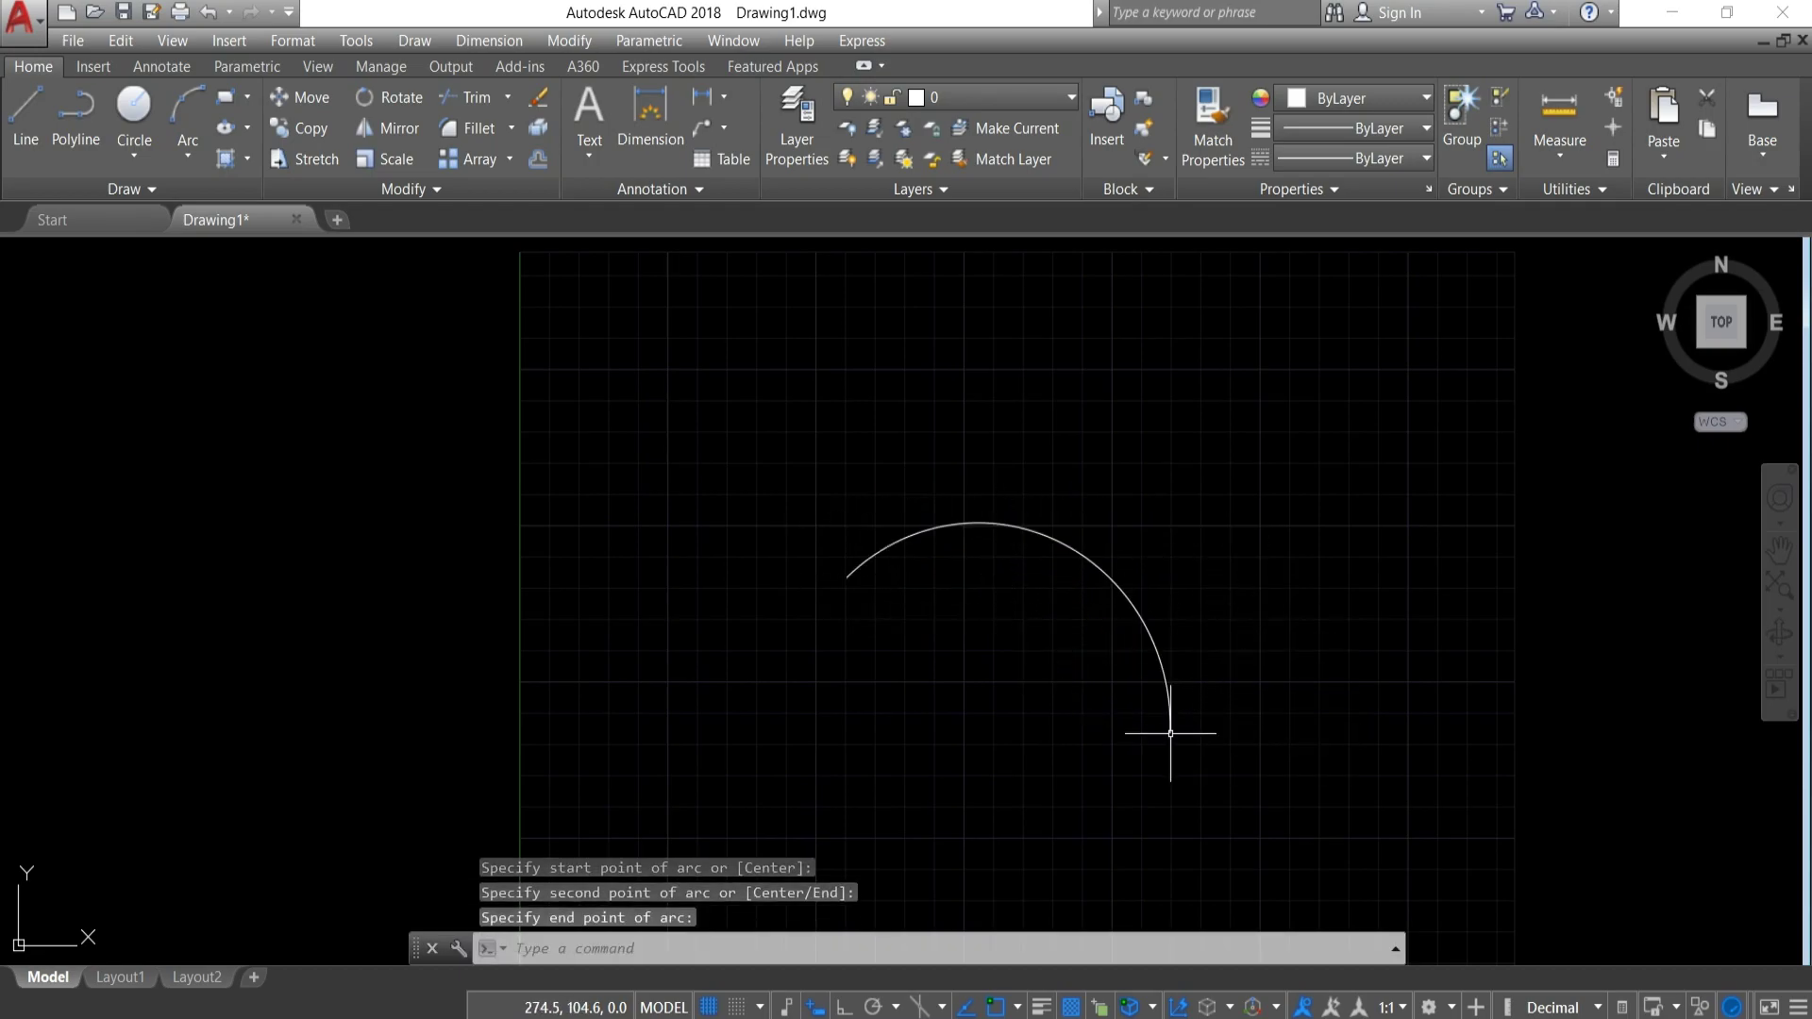
pyautogui.scroll(2, 1113, 704)
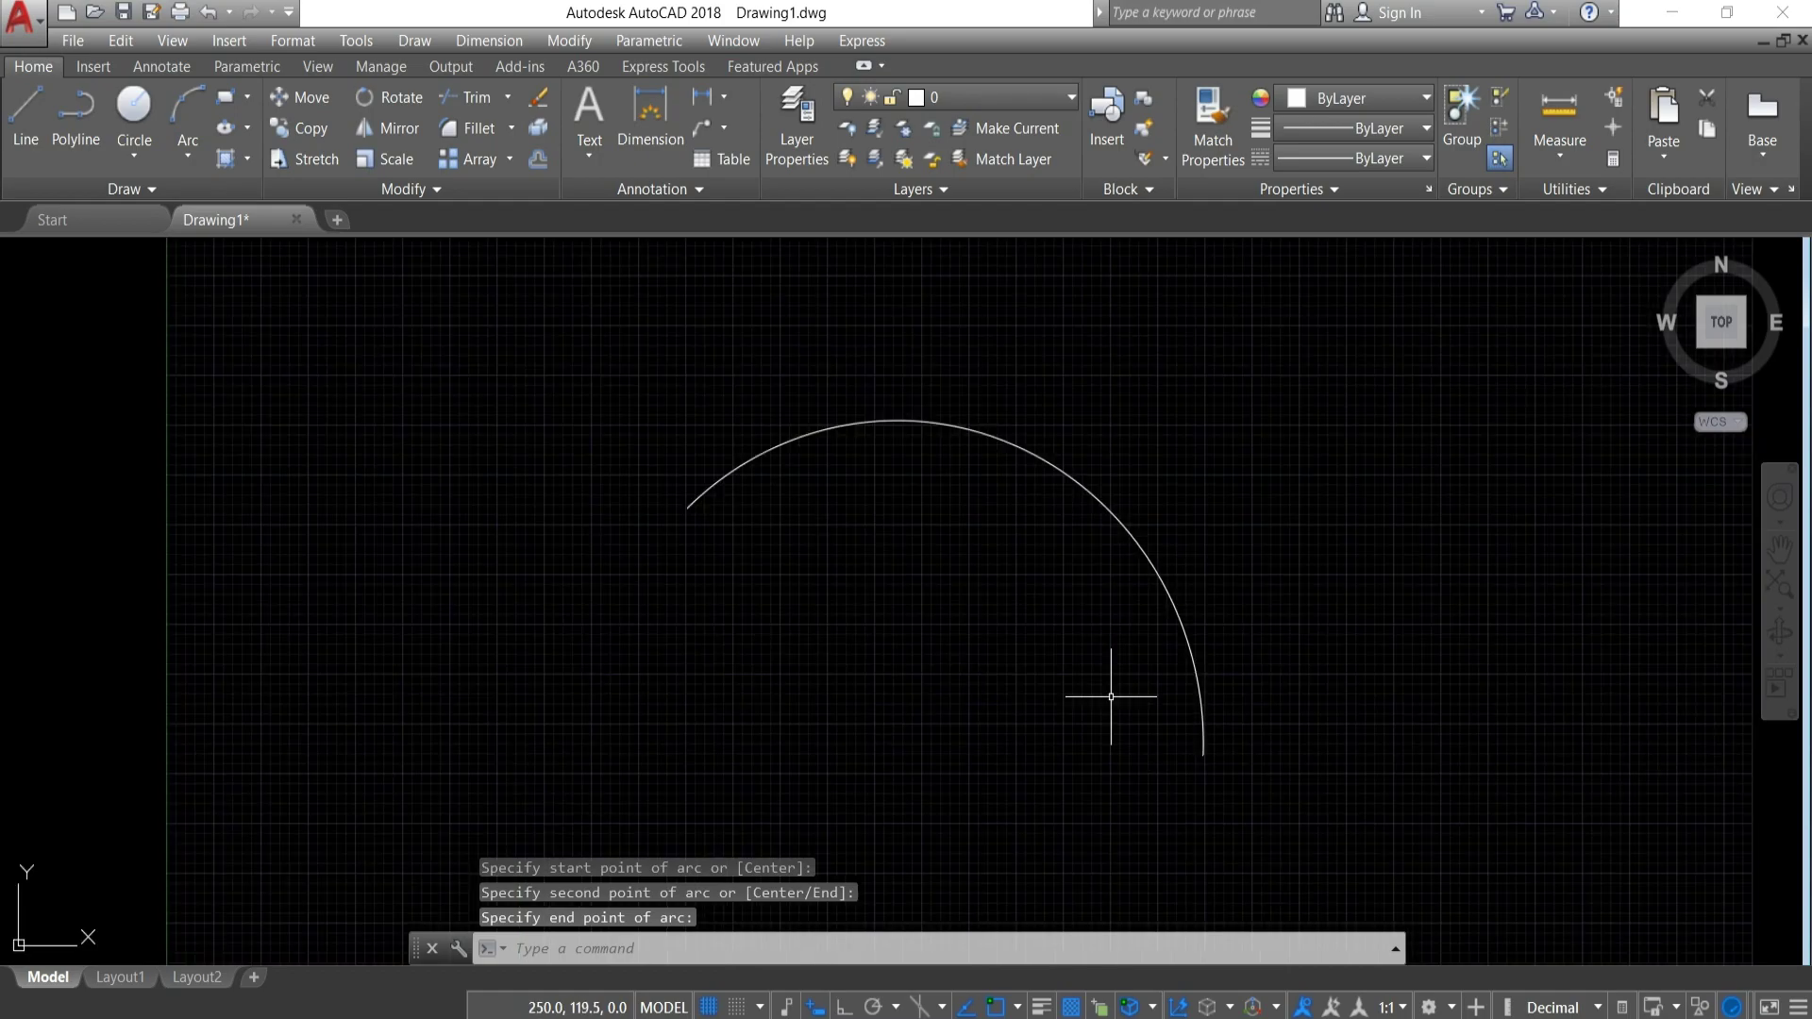
pyautogui.scroll(-3, 1236, 582)
# Draw a second three-point arc to the right with the ARC command.
pyautogui.click(1202, 494)
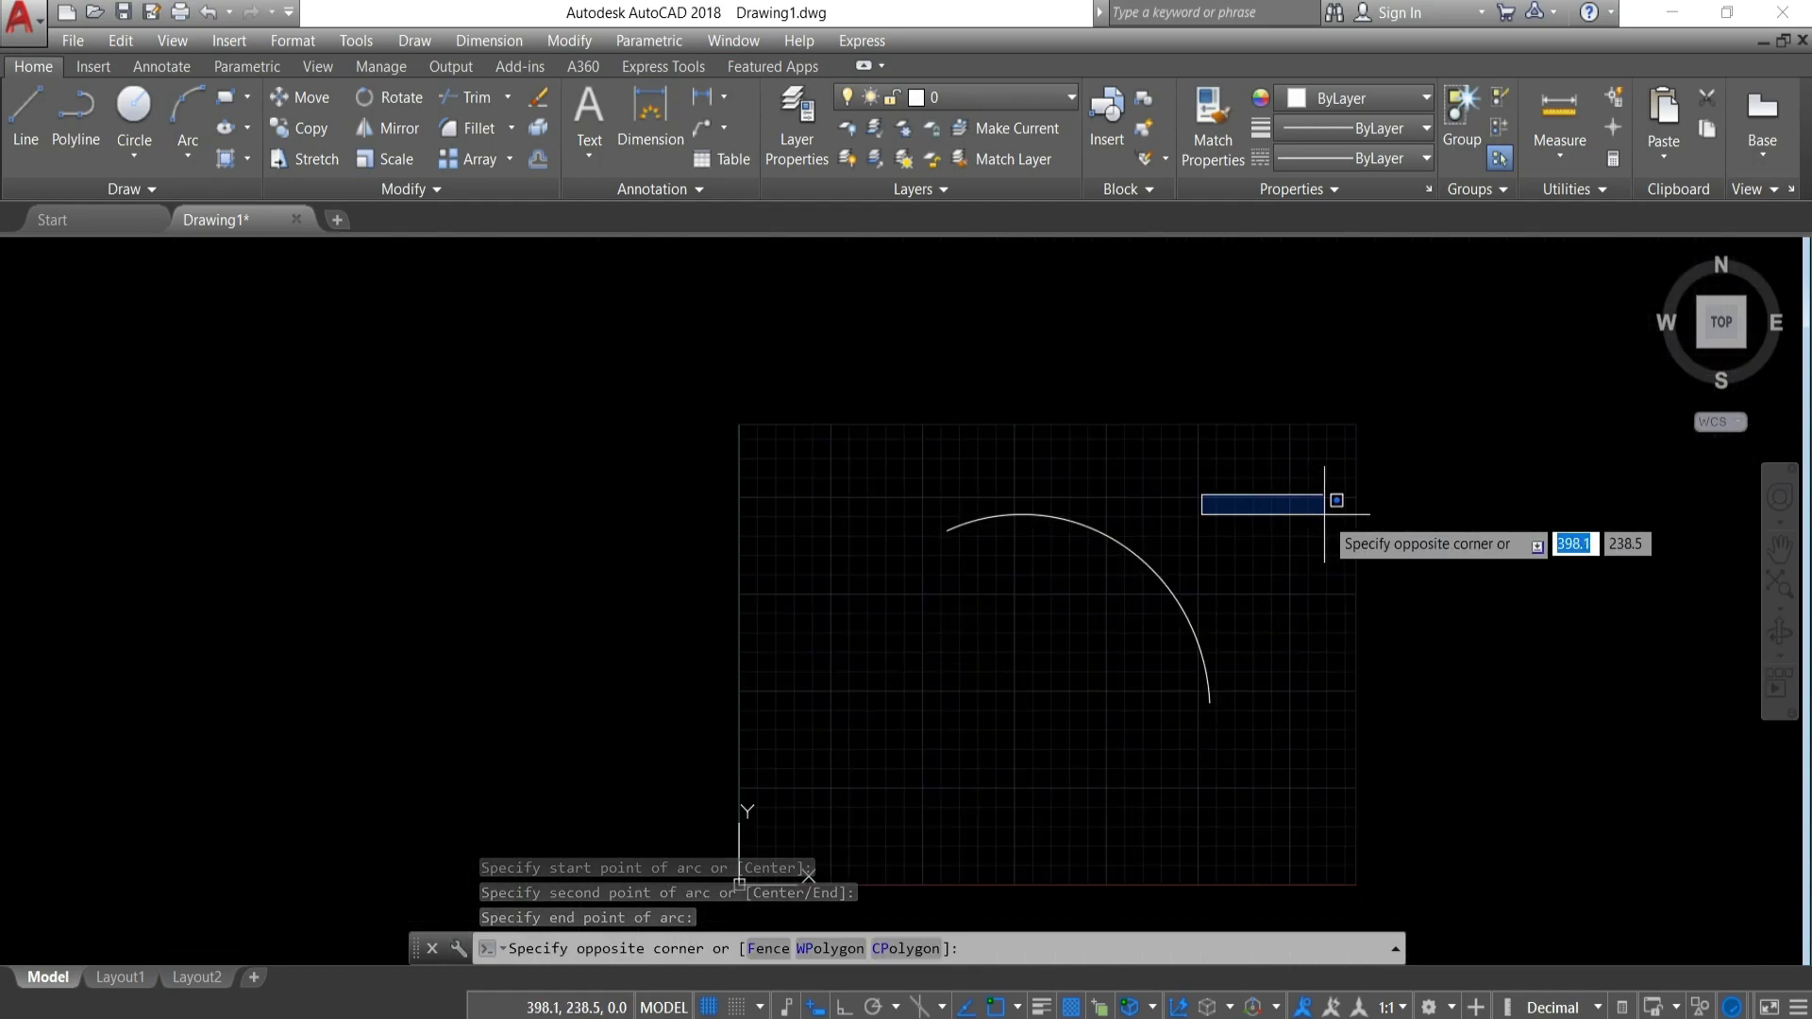
pyautogui.click(1347, 545)
pyautogui.click(1377, 600)
pyautogui.click(1362, 691)
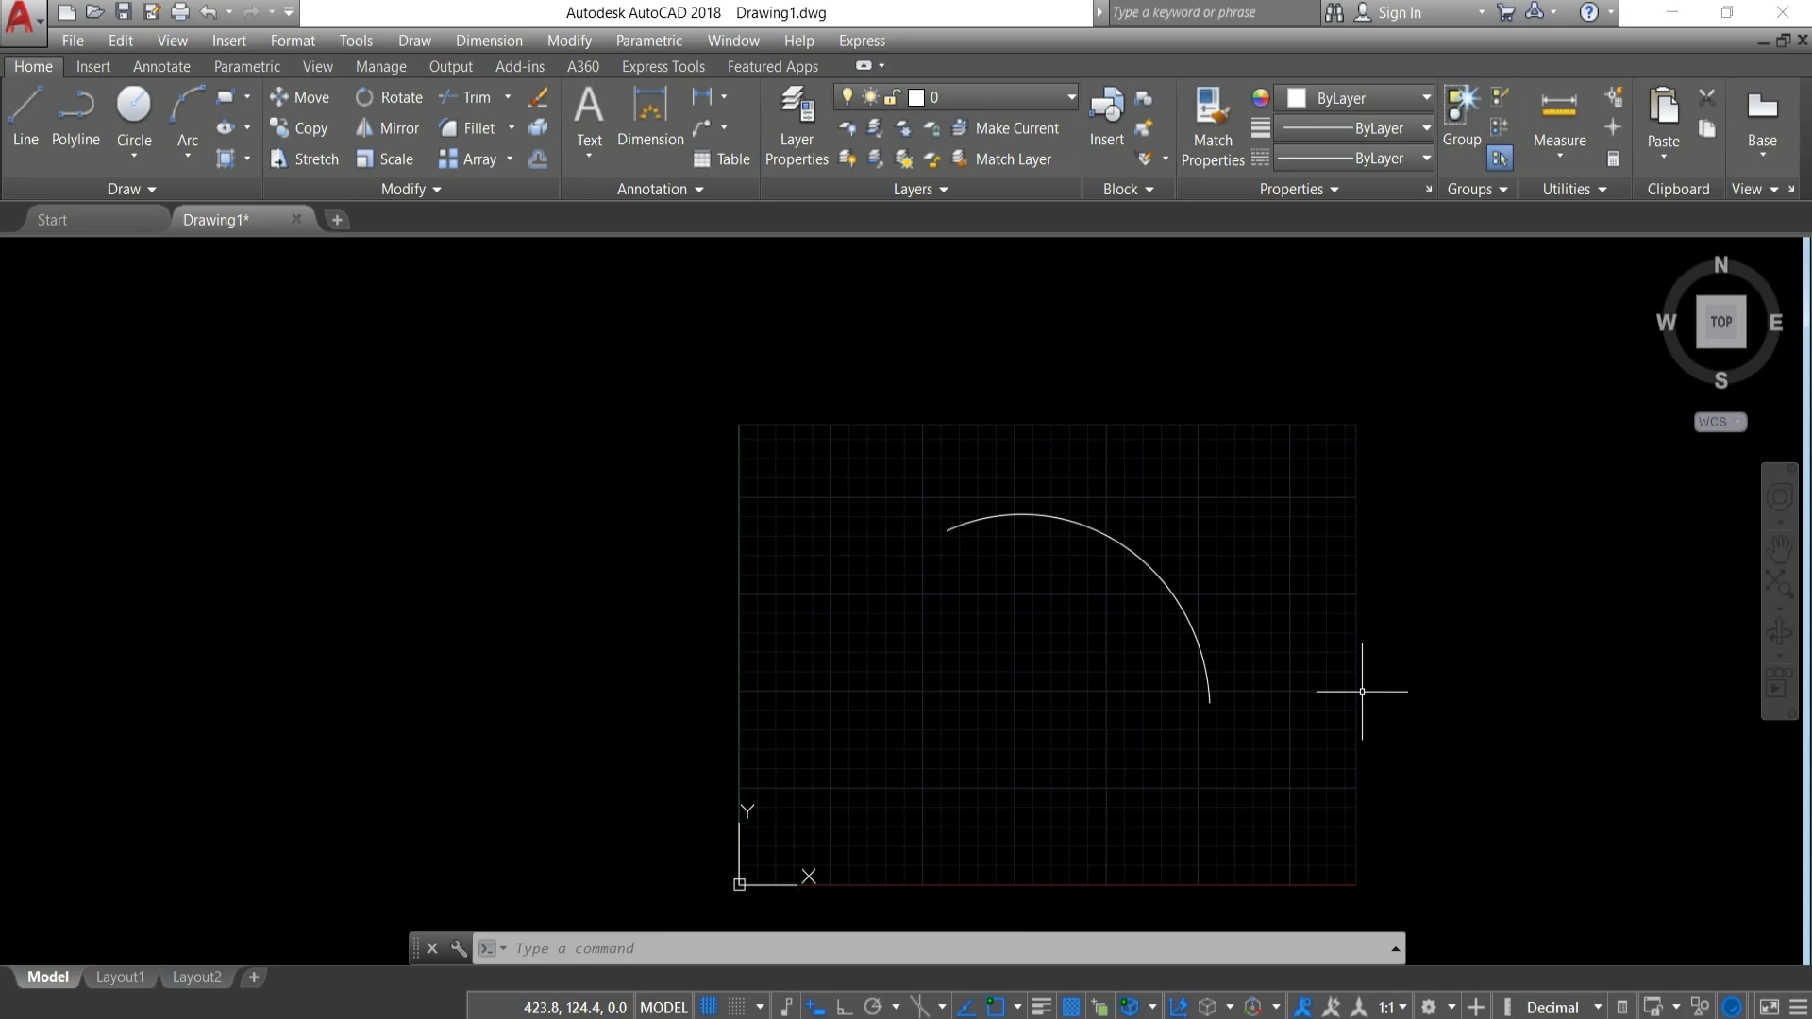
pyautogui.click(510, 948)
pyautogui.write('arc')
pyautogui.press('Return')
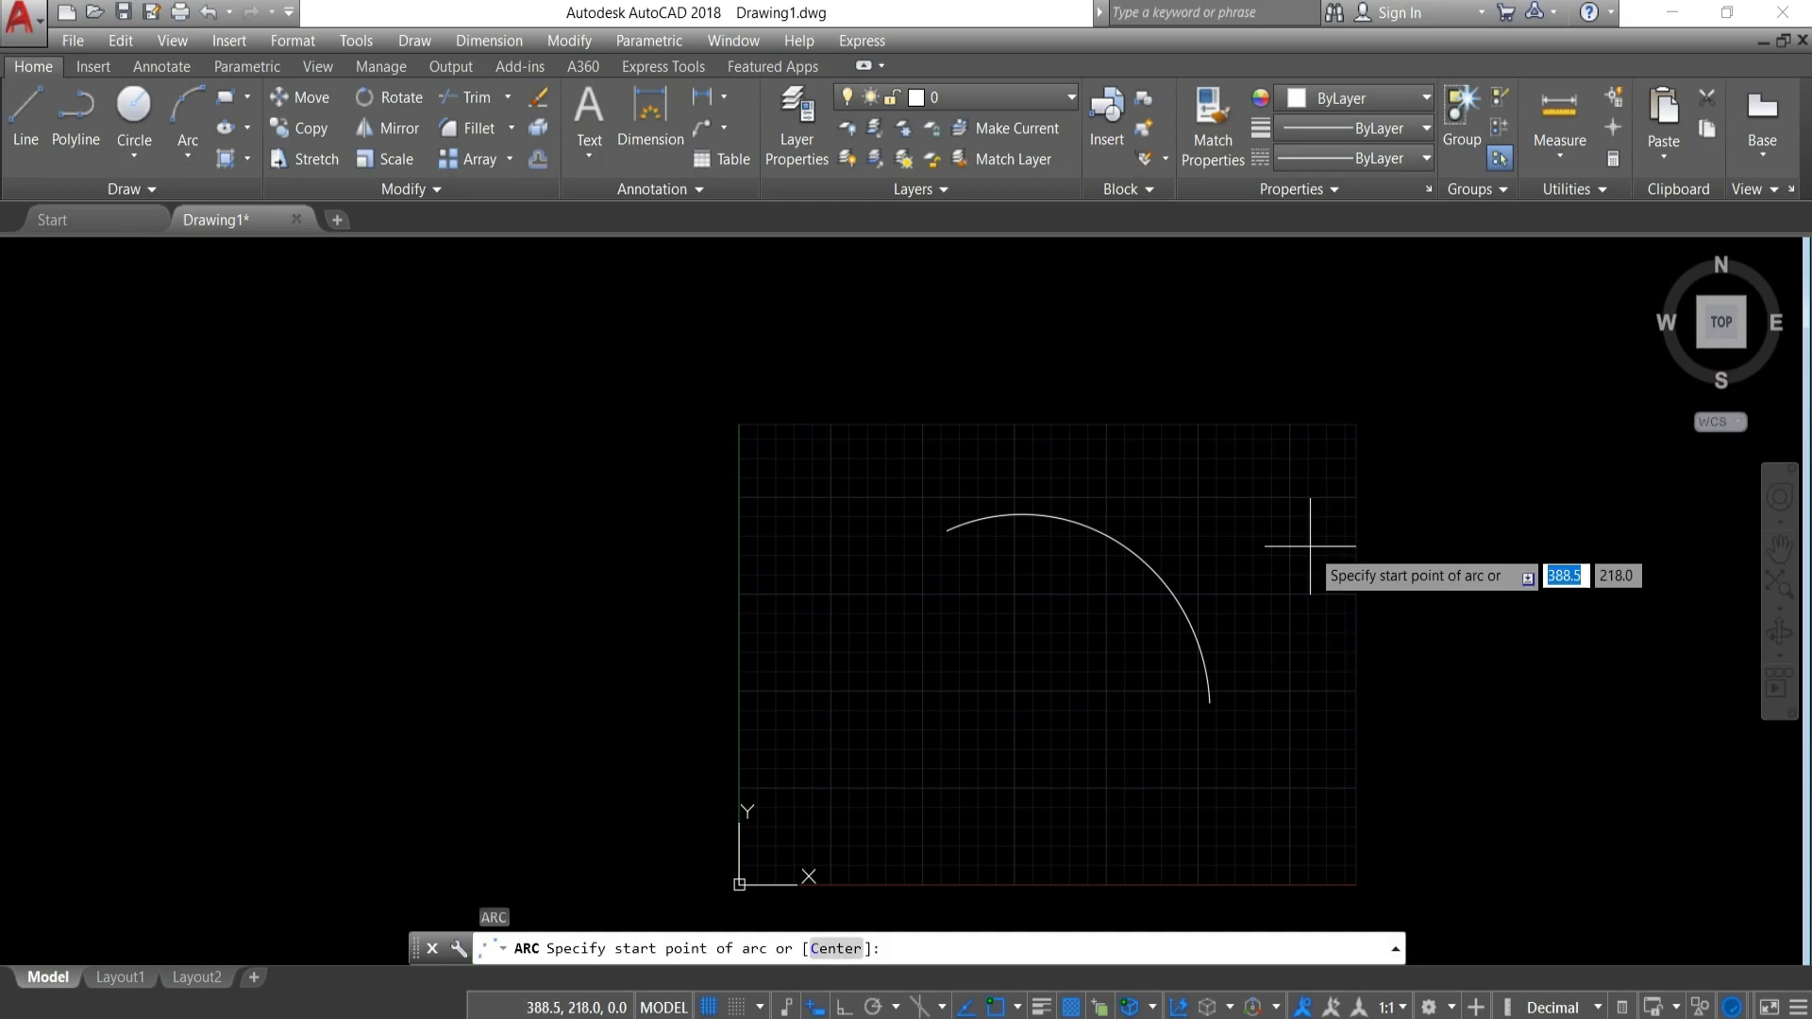
pyautogui.click(1225, 547)
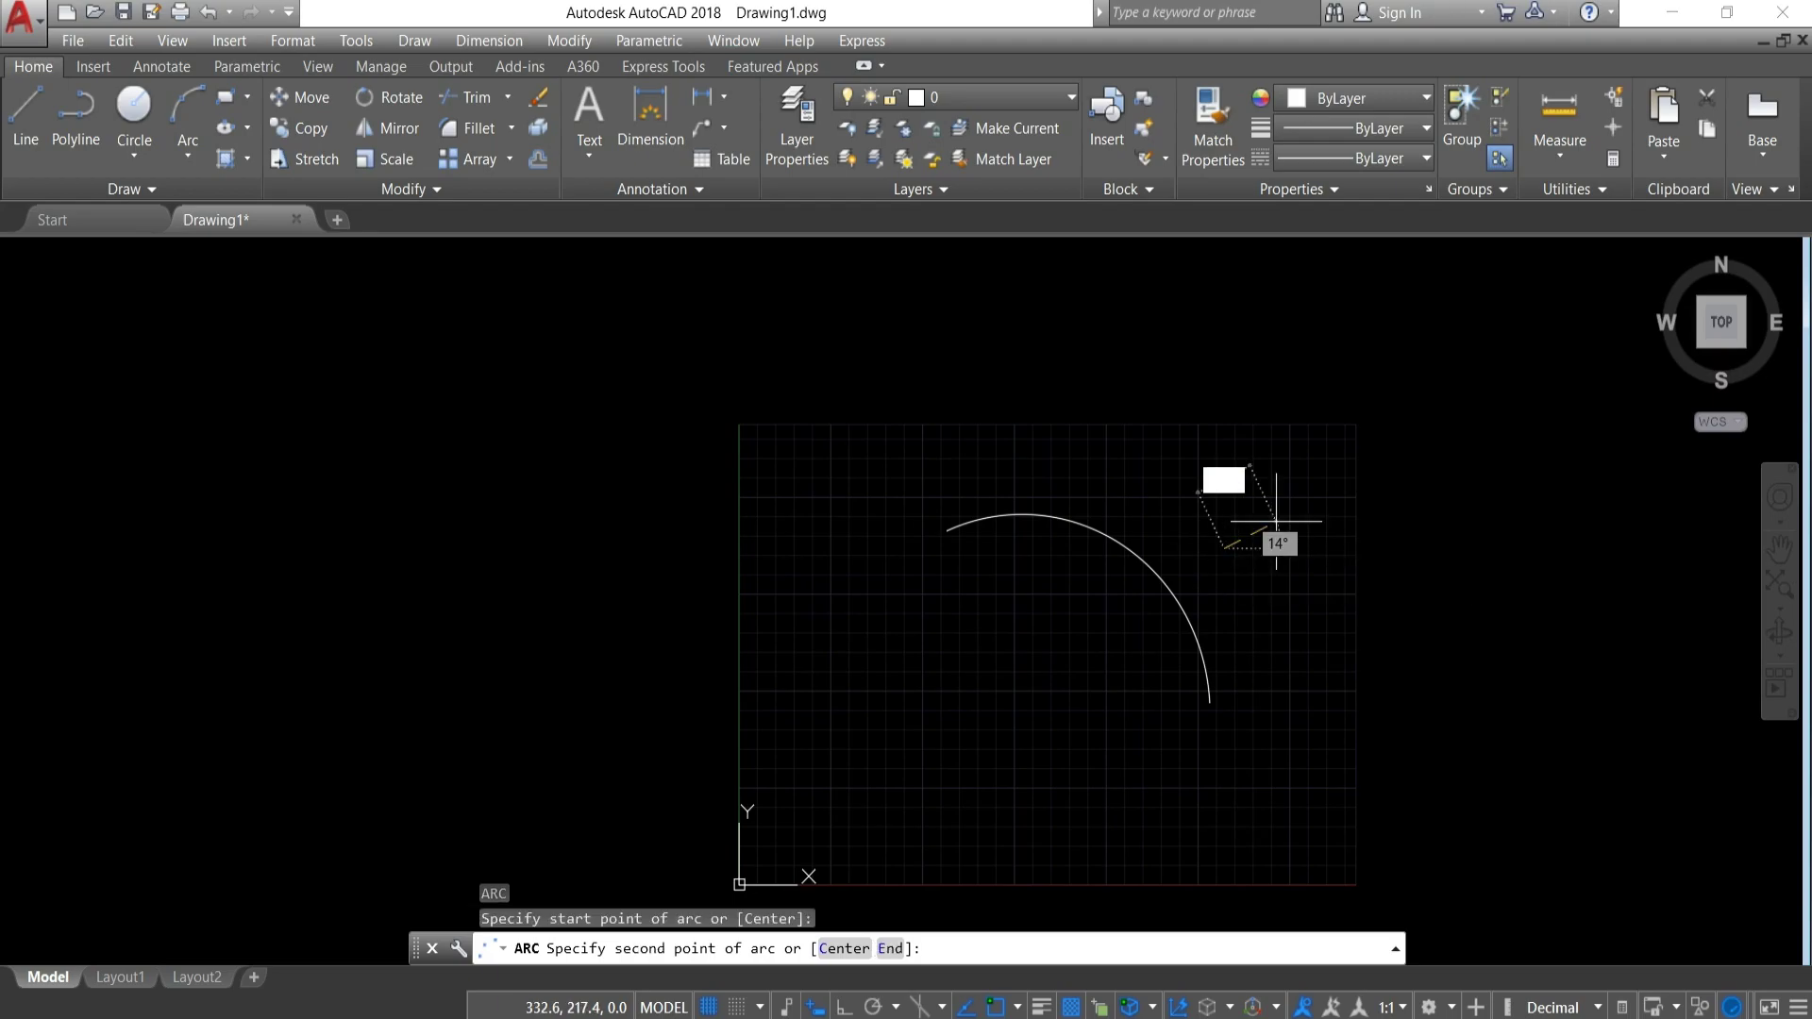
pyautogui.click(1362, 552)
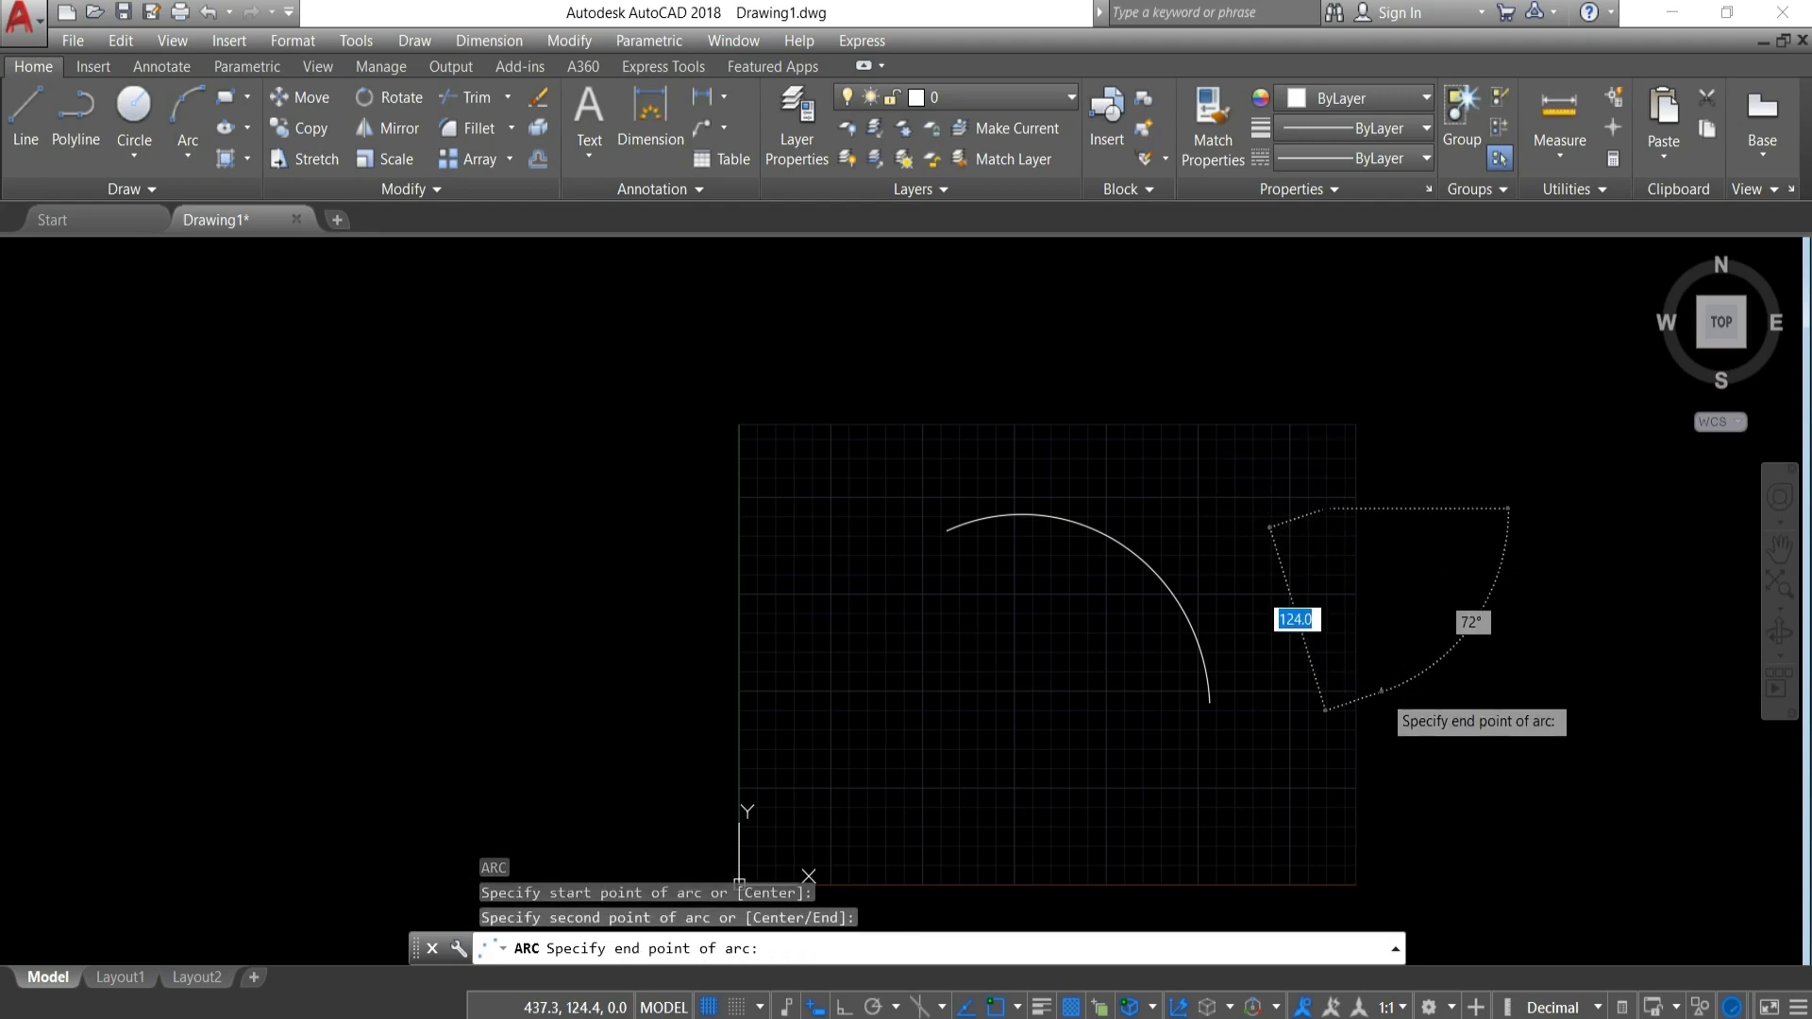
pyautogui.click(1381, 694)
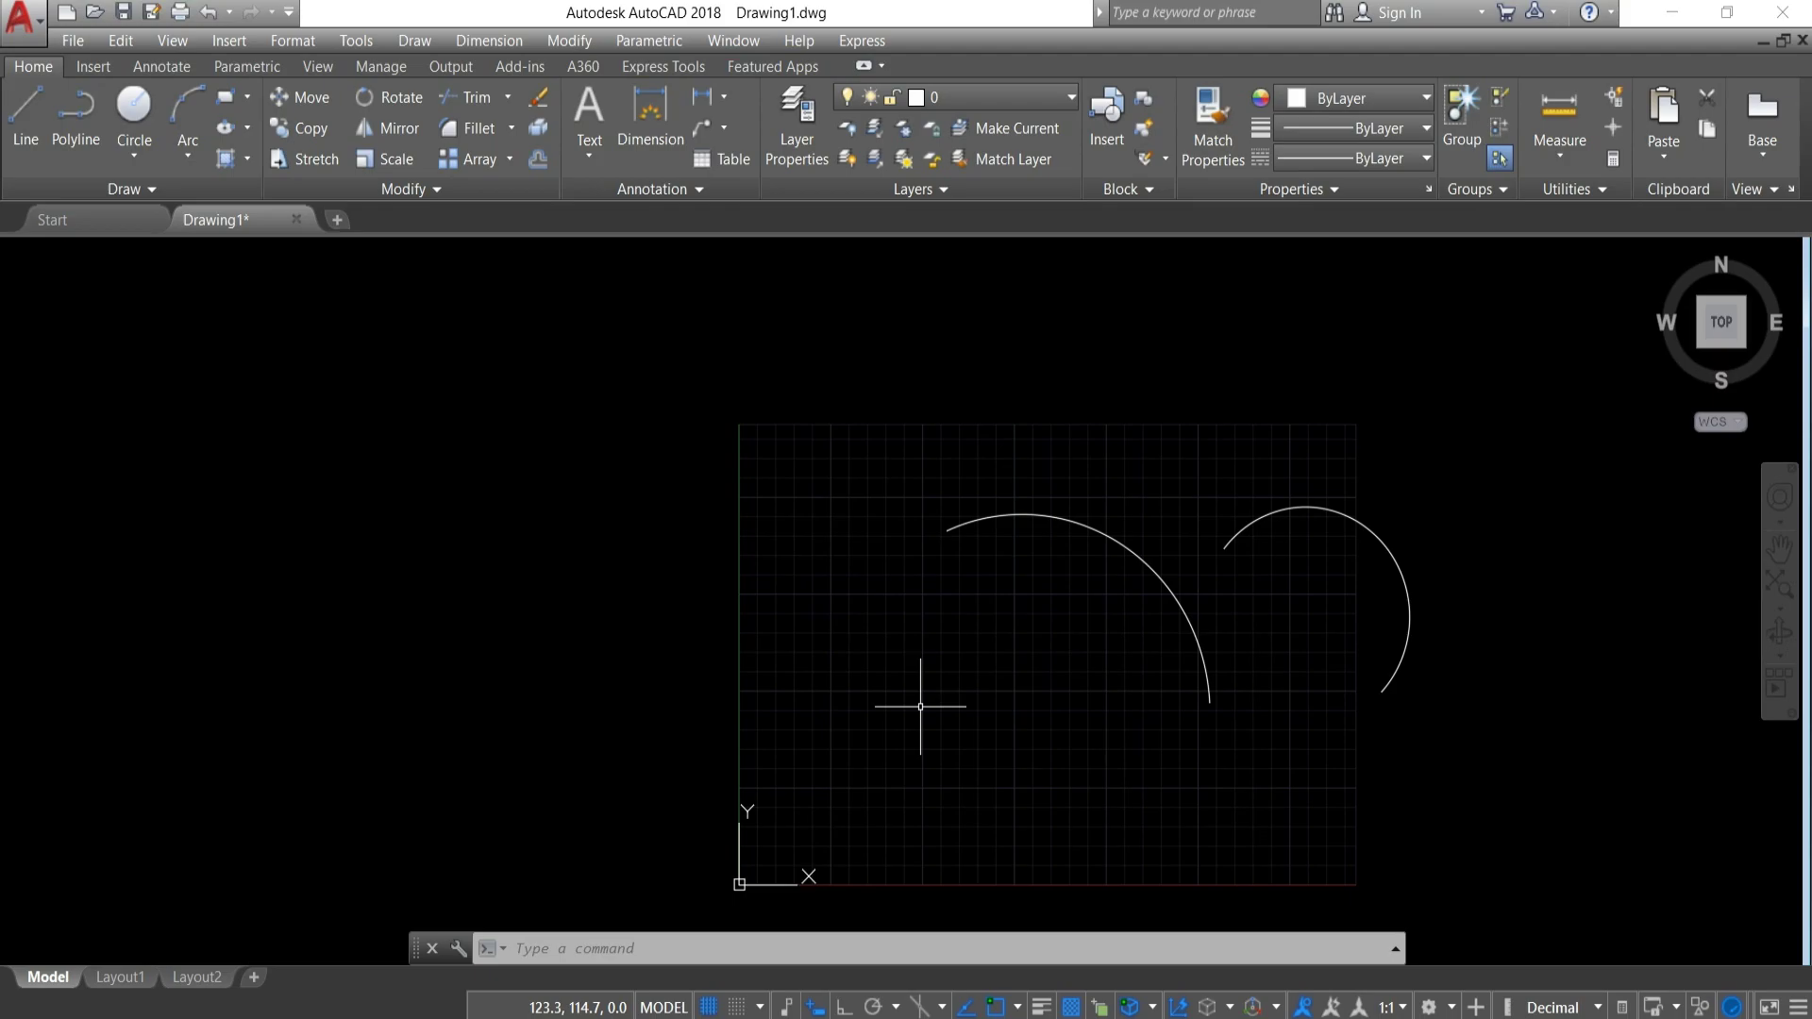
# Window-select both trial arcs and delete them.
pyautogui.moveTo(921, 706); pyautogui.dragTo(1421, 495)
pyautogui.press('Delete')
pyautogui.click(178, 151)
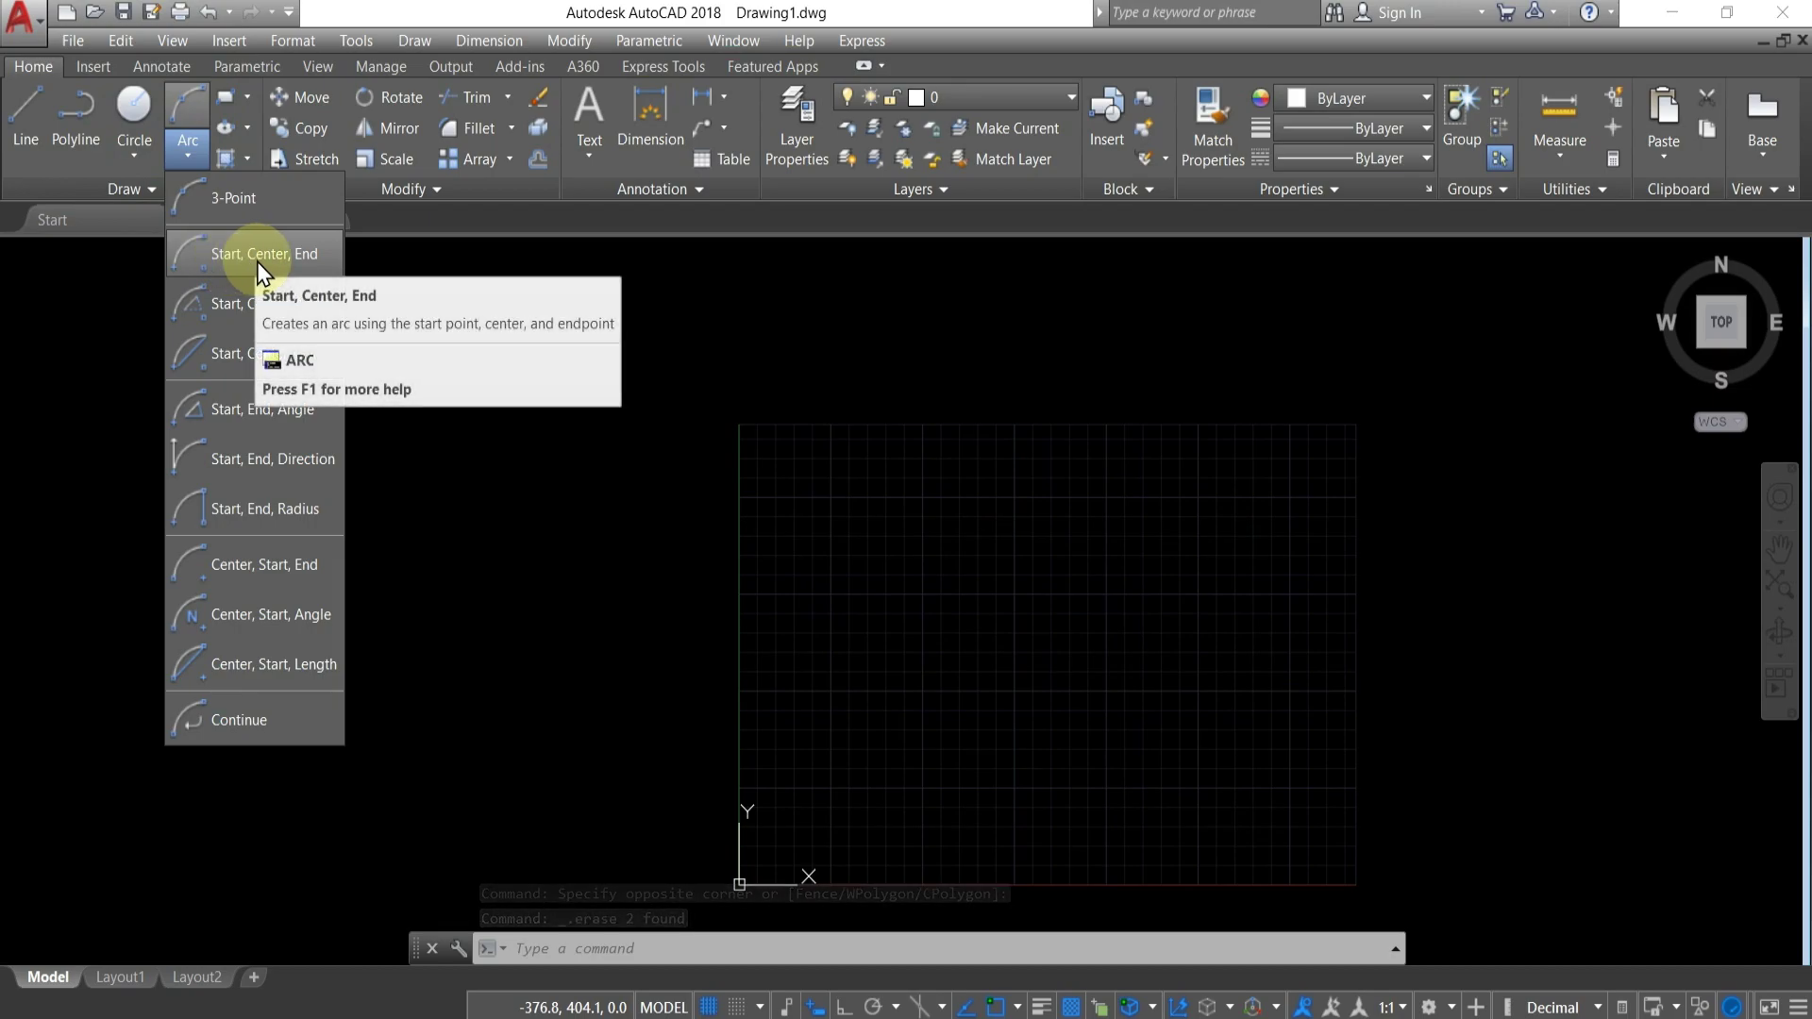
# Draw a circle of radius 20 centred in the middle of the grid.
pyautogui.click(456, 515)
pyautogui.click(132, 105)
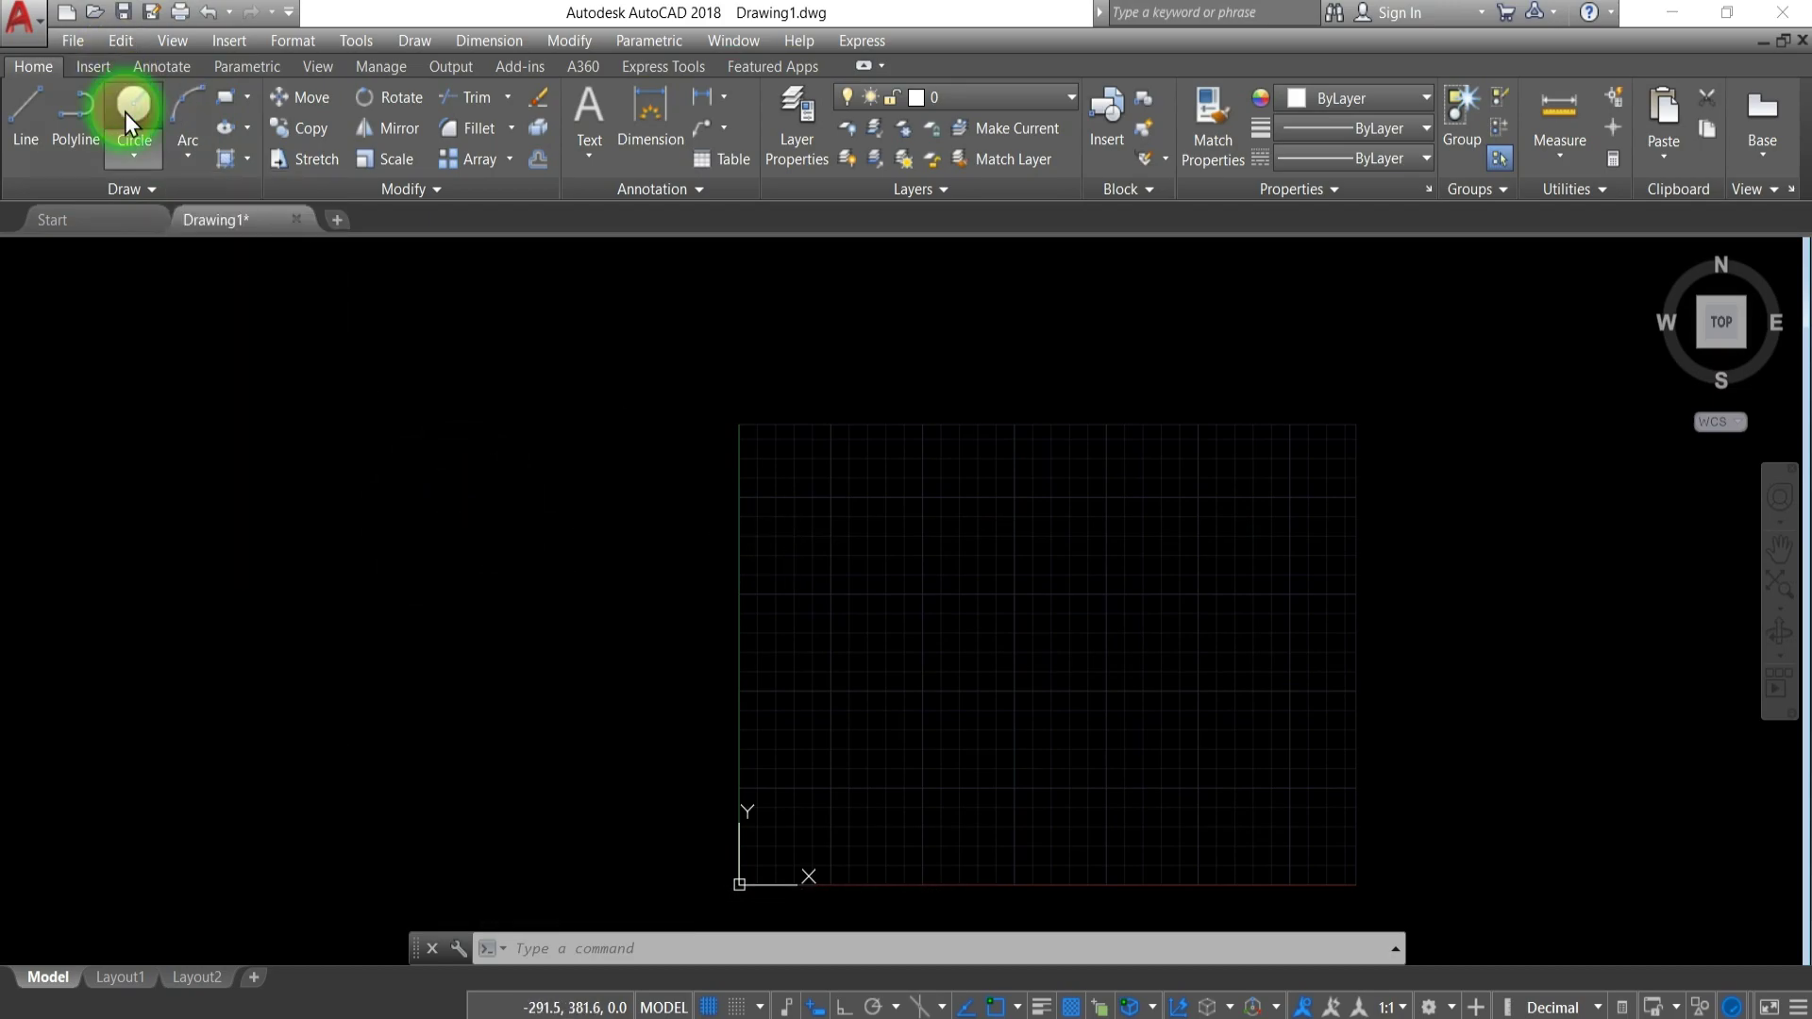
pyautogui.click(990, 577)
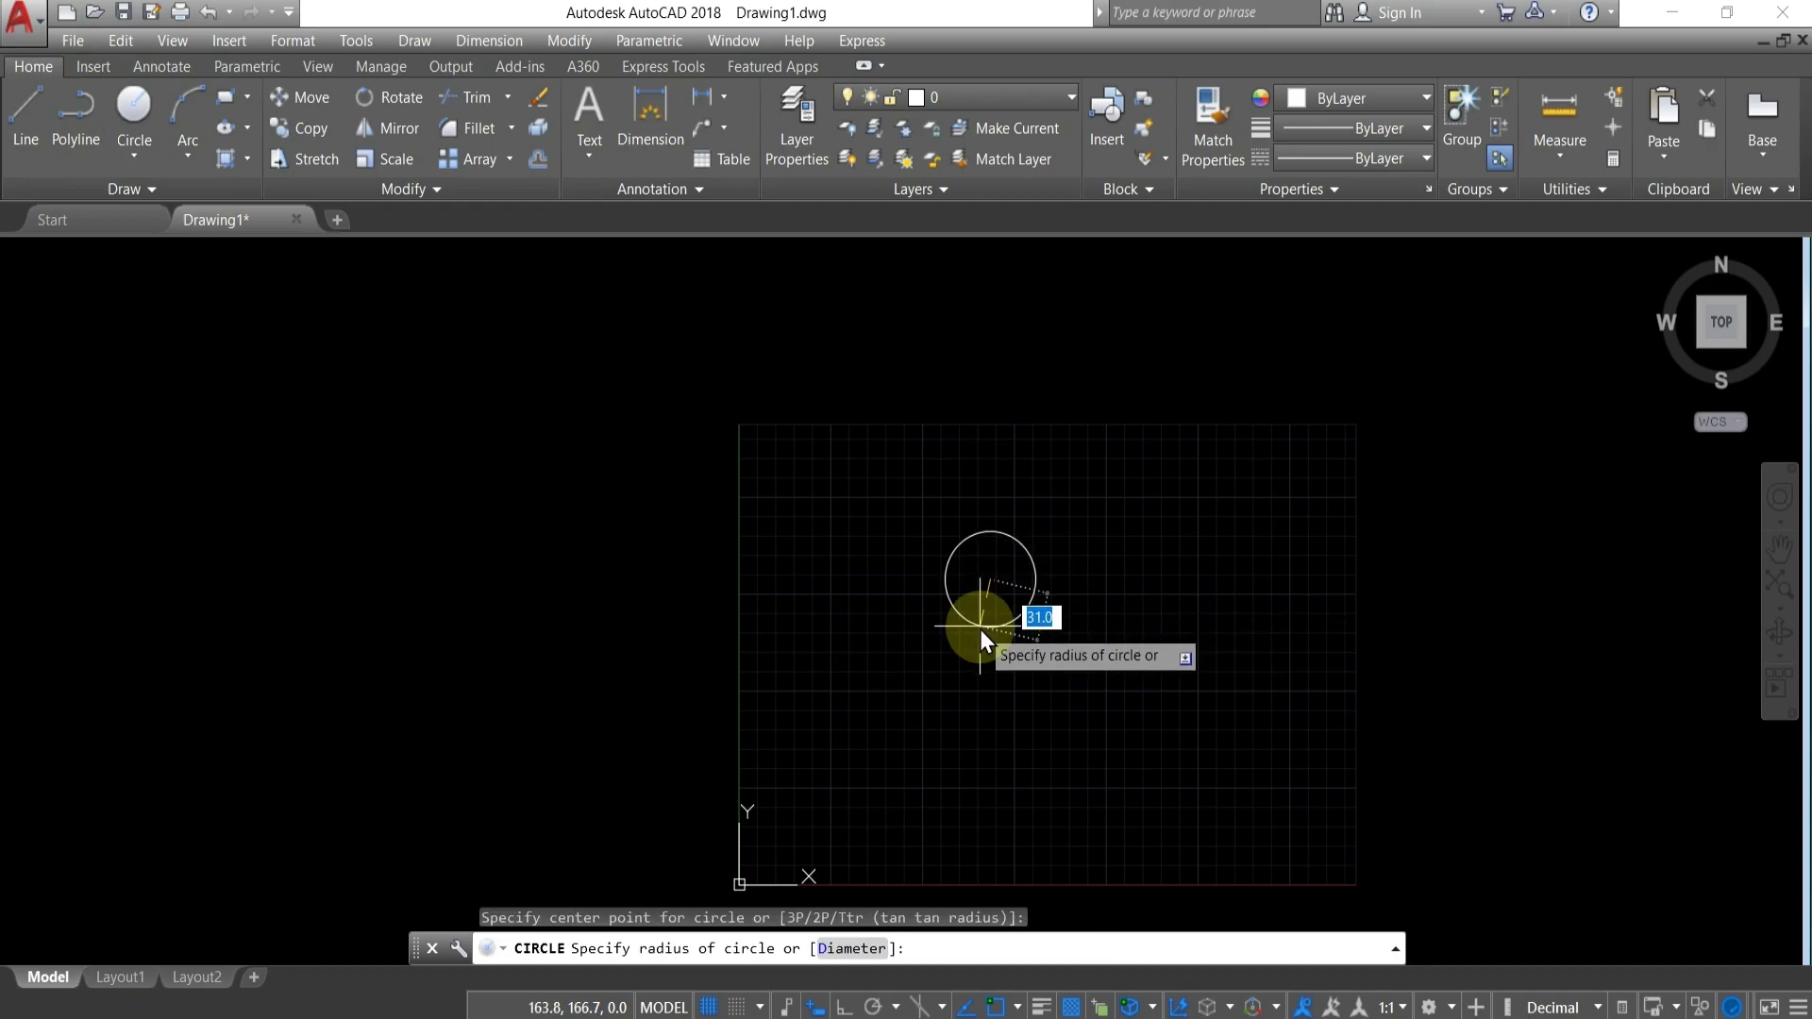
pyautogui.write('20')
pyautogui.press('Return')
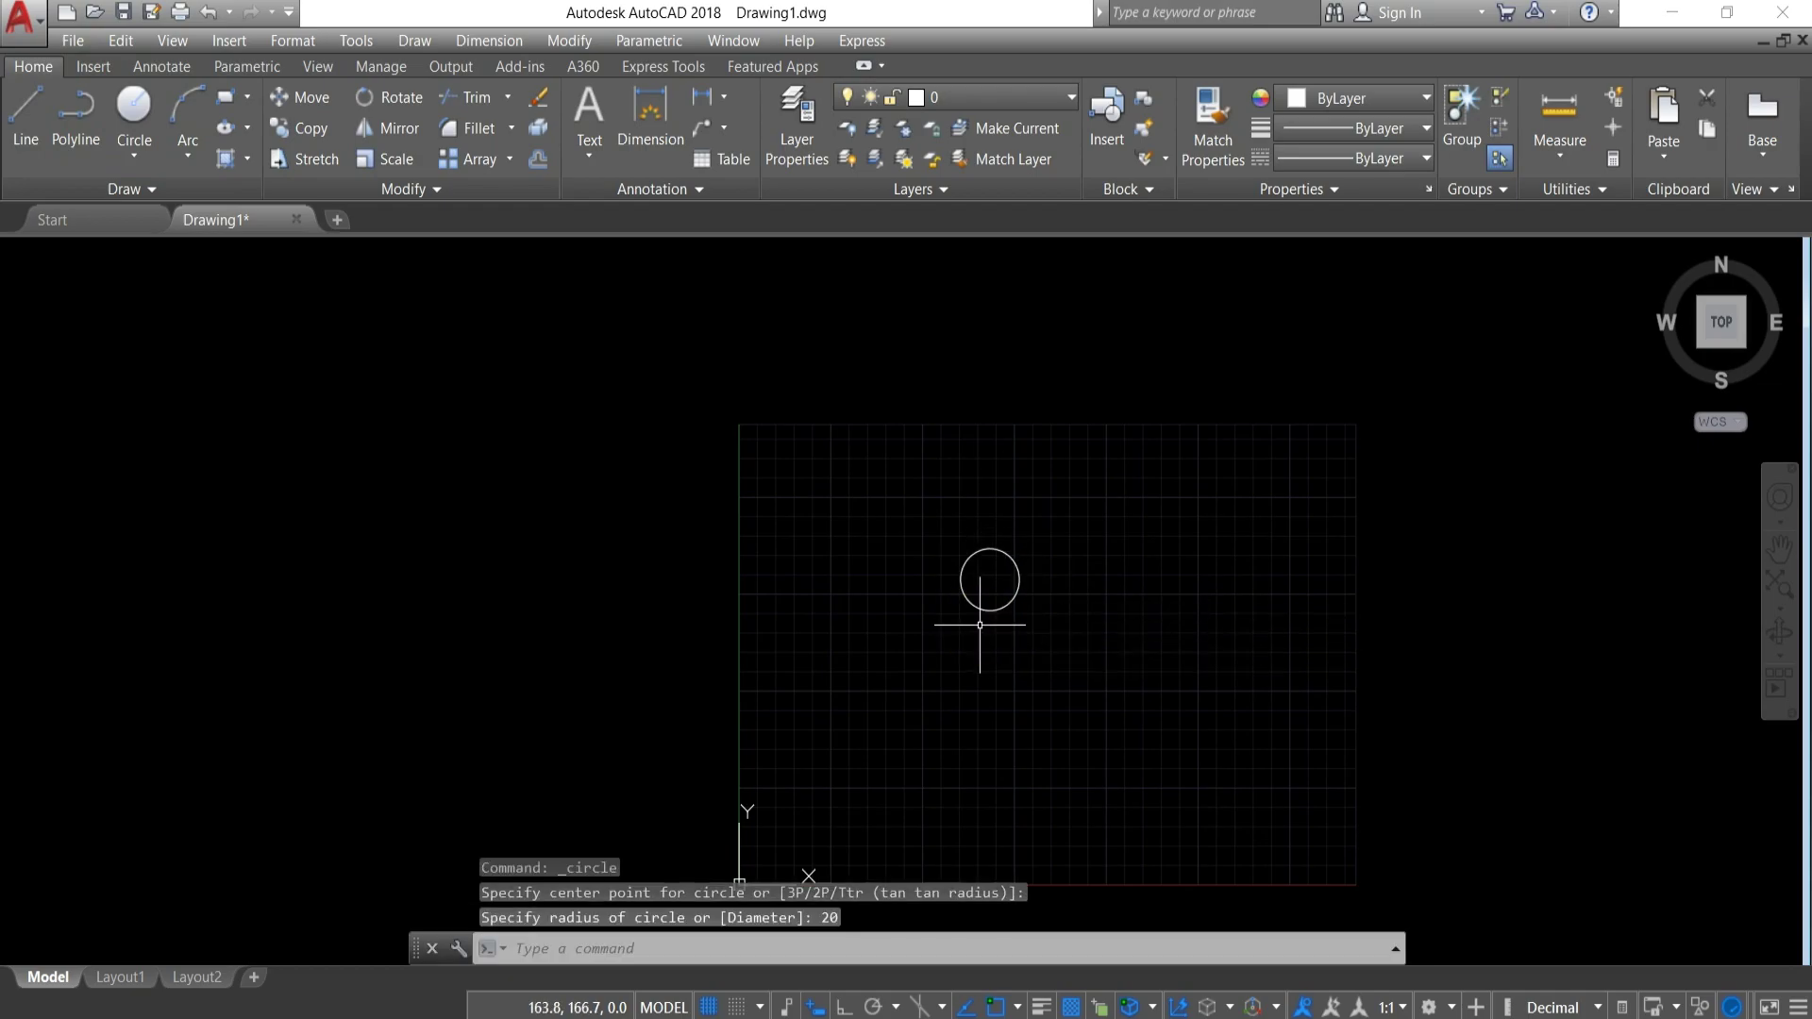
pyautogui.scroll(5, 983, 576)
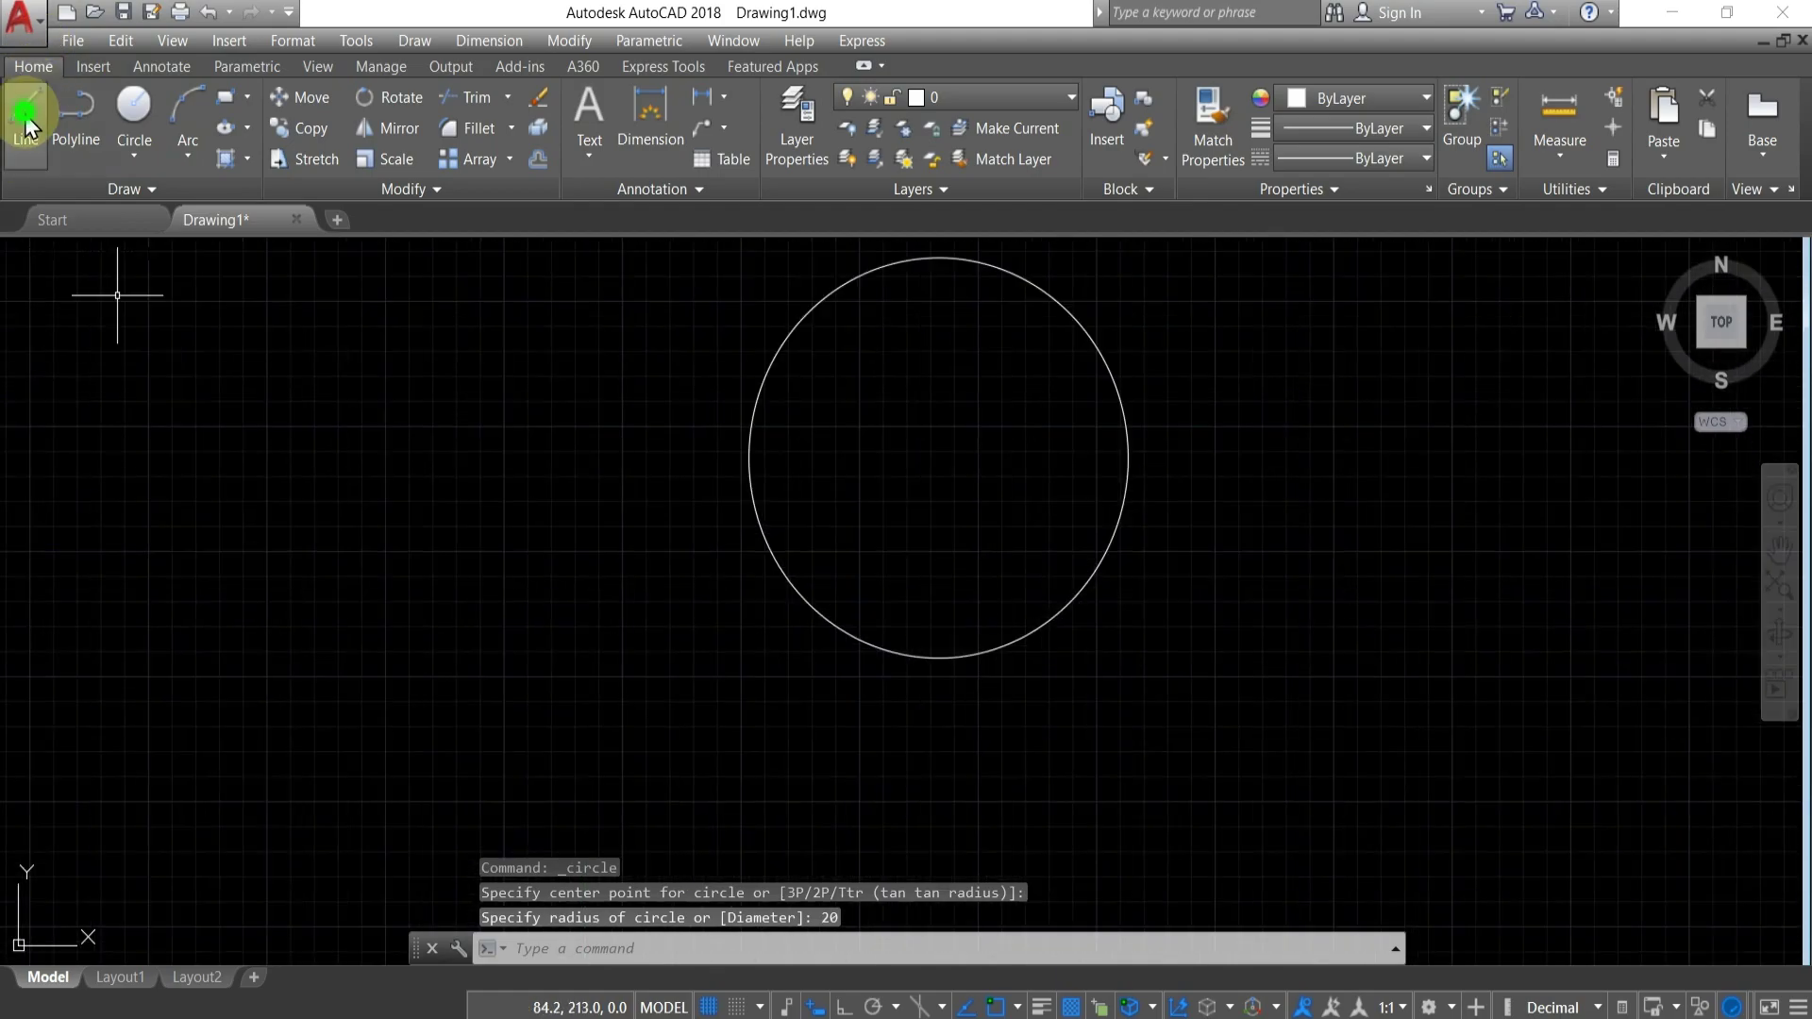
# Draw 35-unit horizontal lines from the circle's centre, one rightward and one leftward.
pyautogui.click(33, 137)
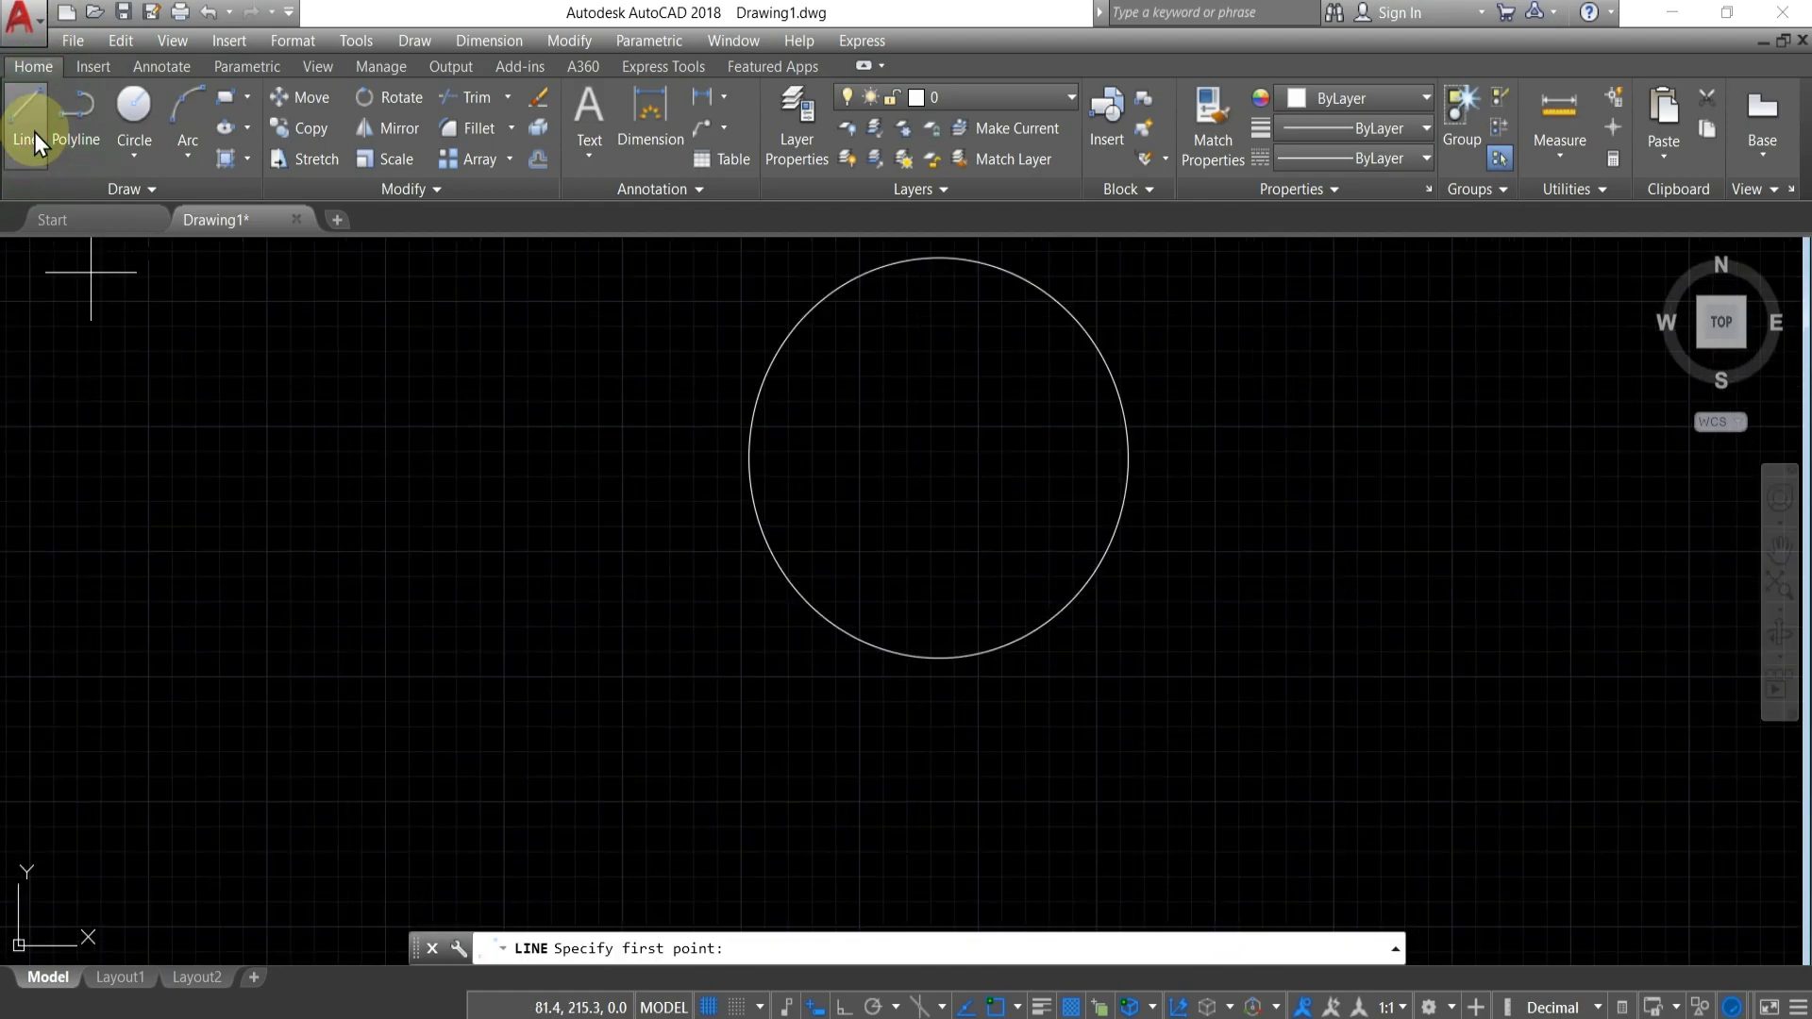
pyautogui.click(940, 459)
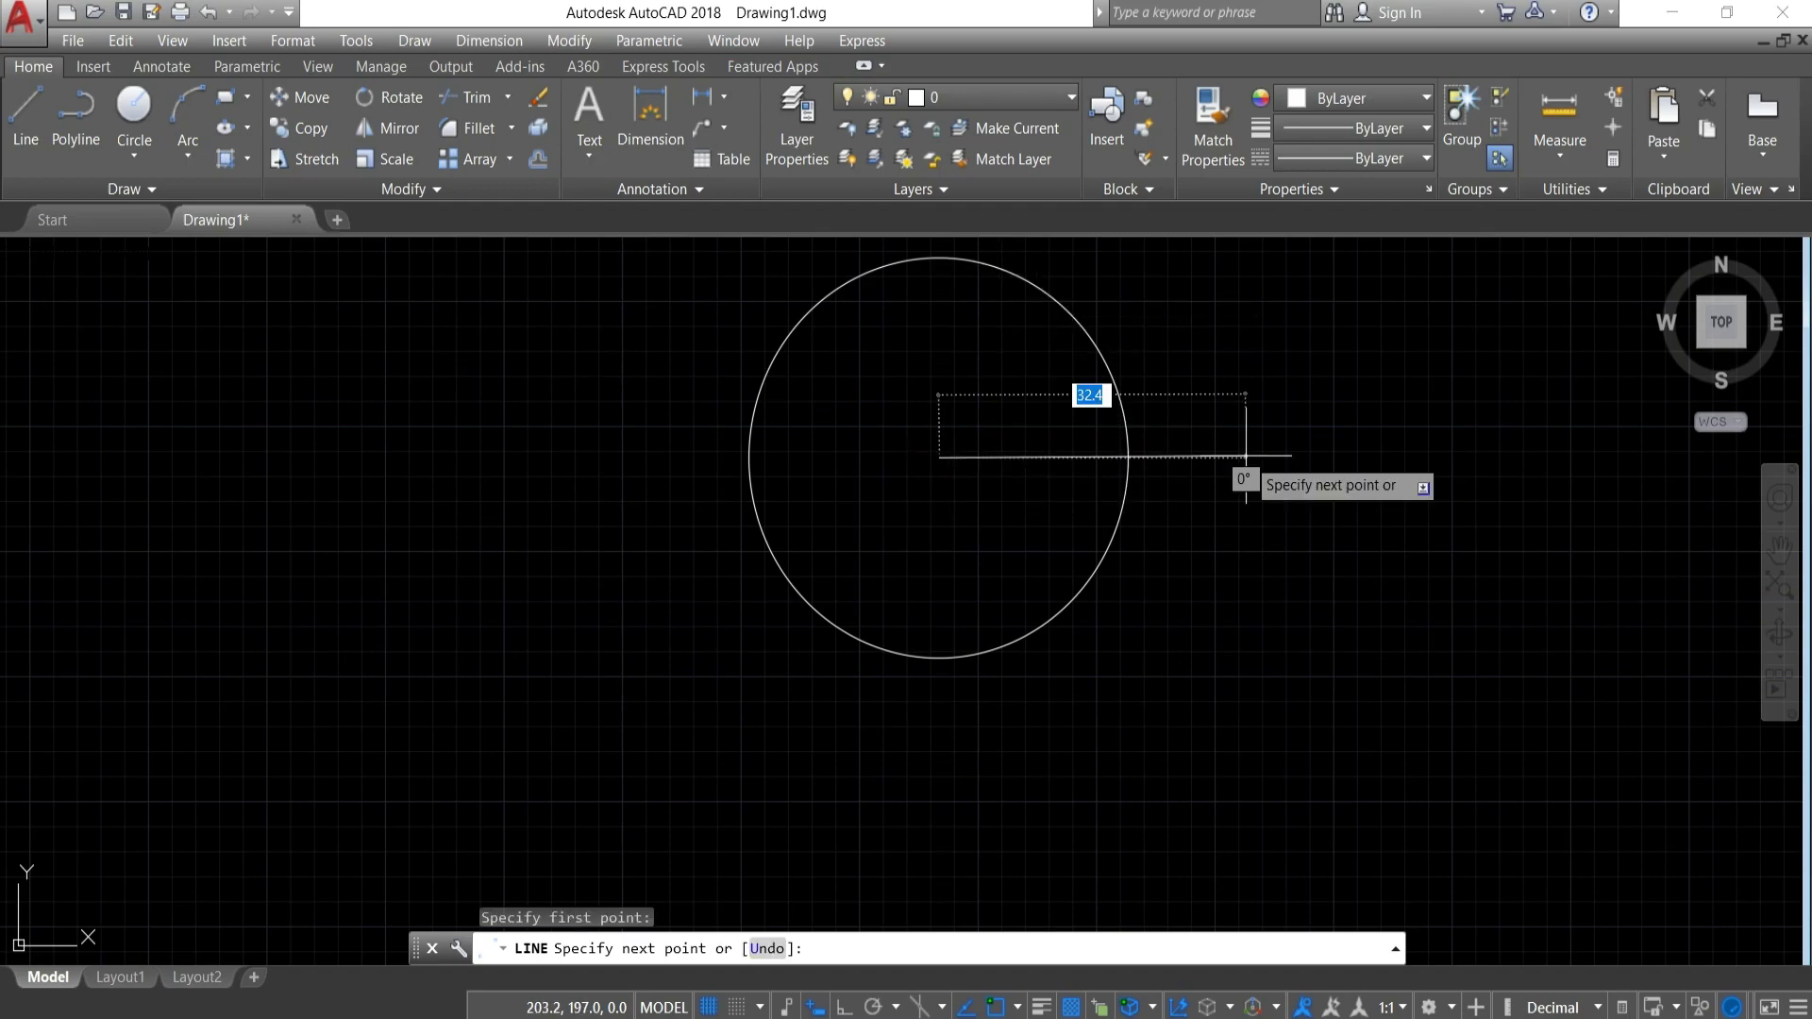
pyautogui.write('35')
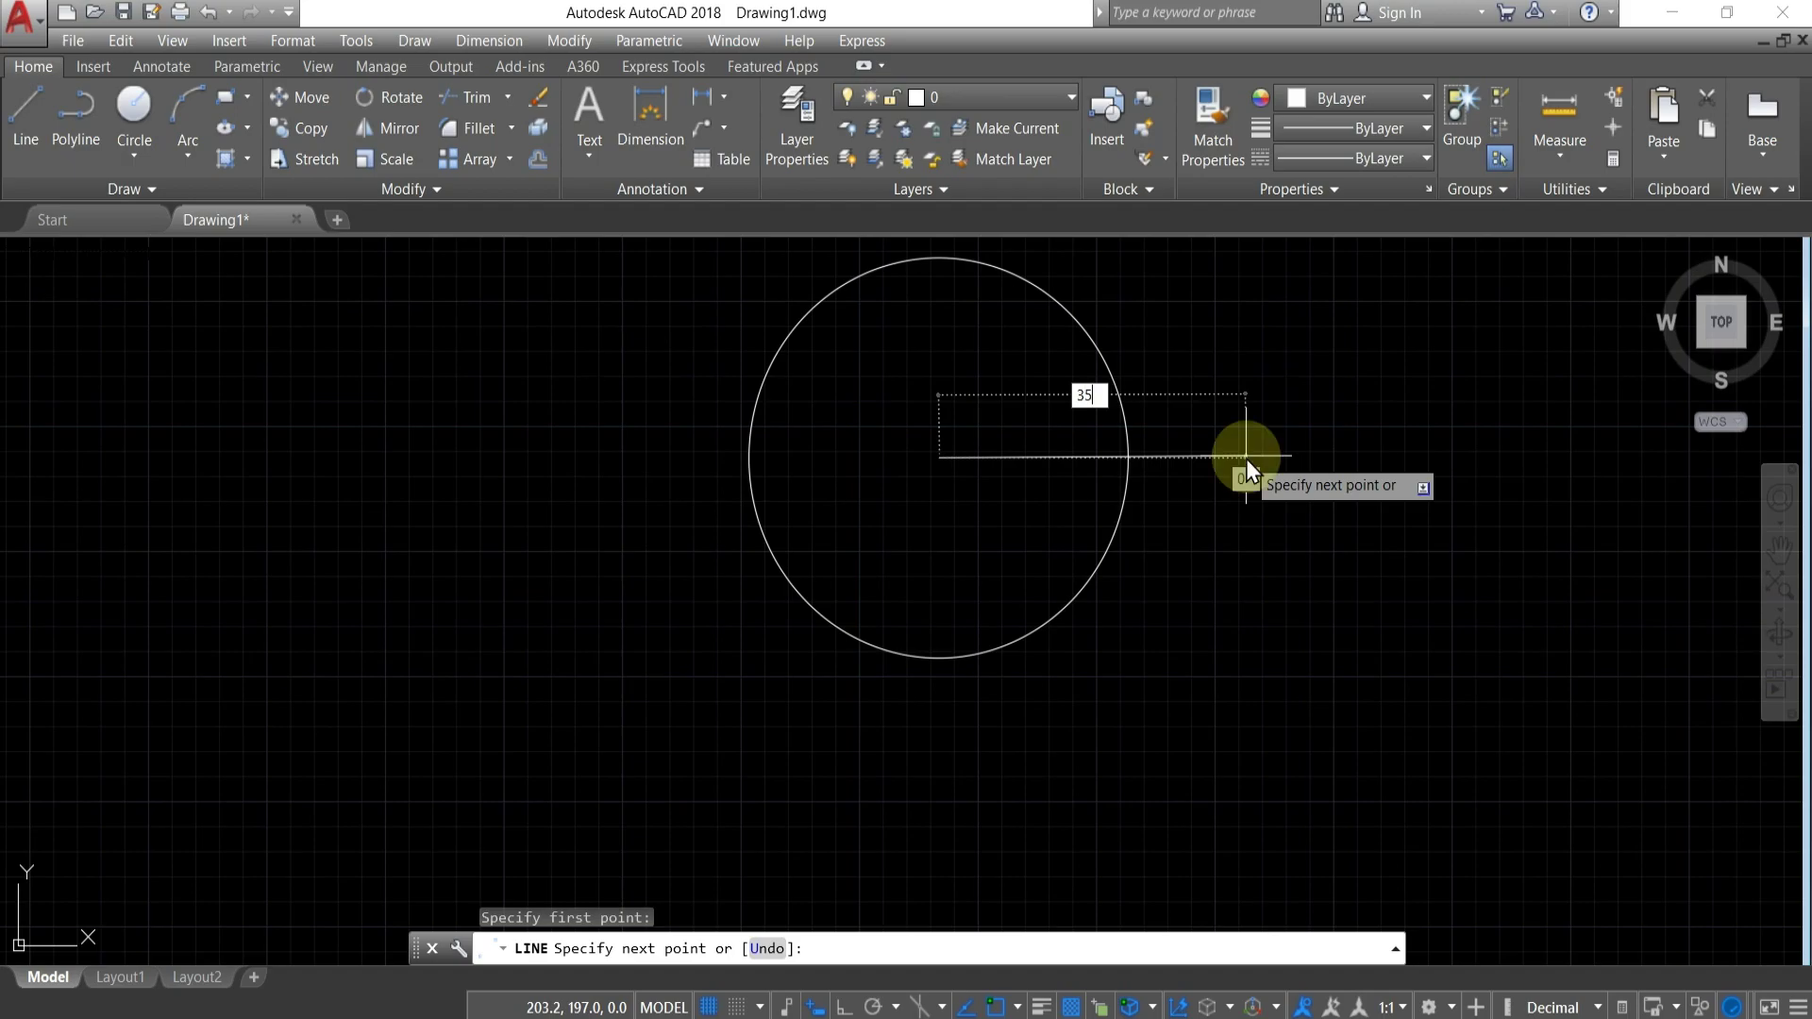
pyautogui.press('Return')
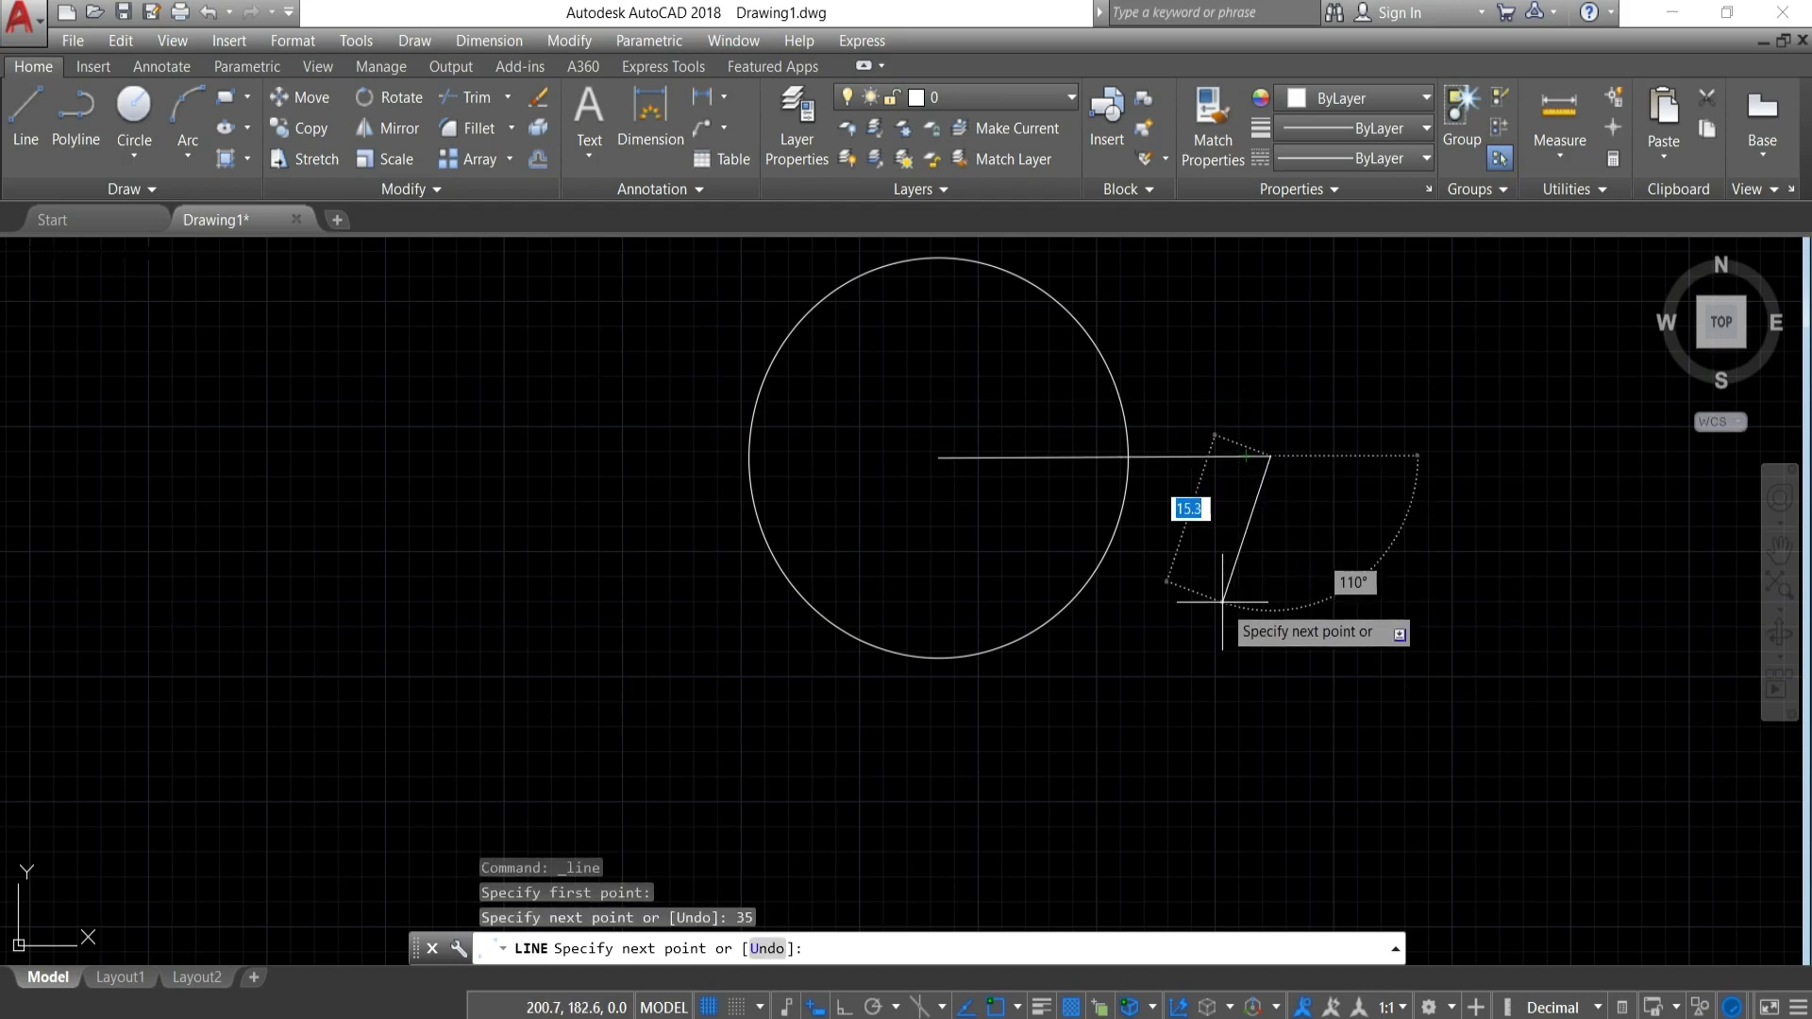
pyautogui.press('Return')
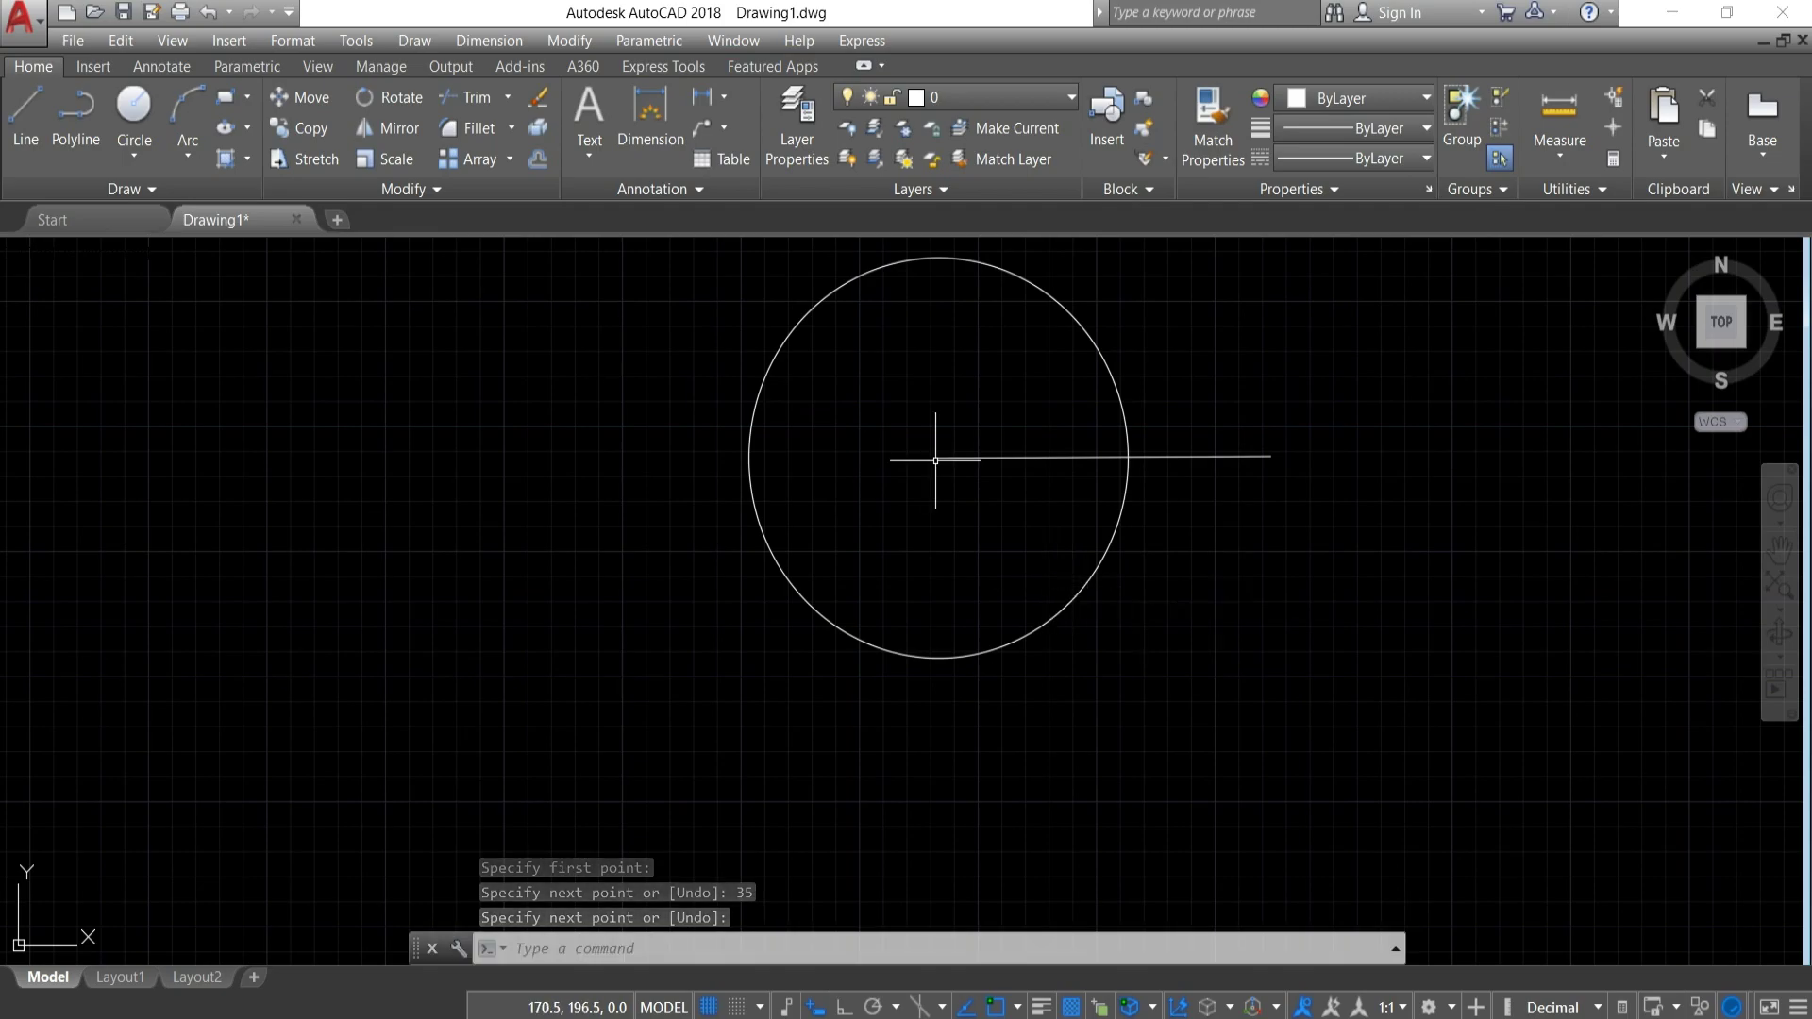
pyautogui.press('Return')
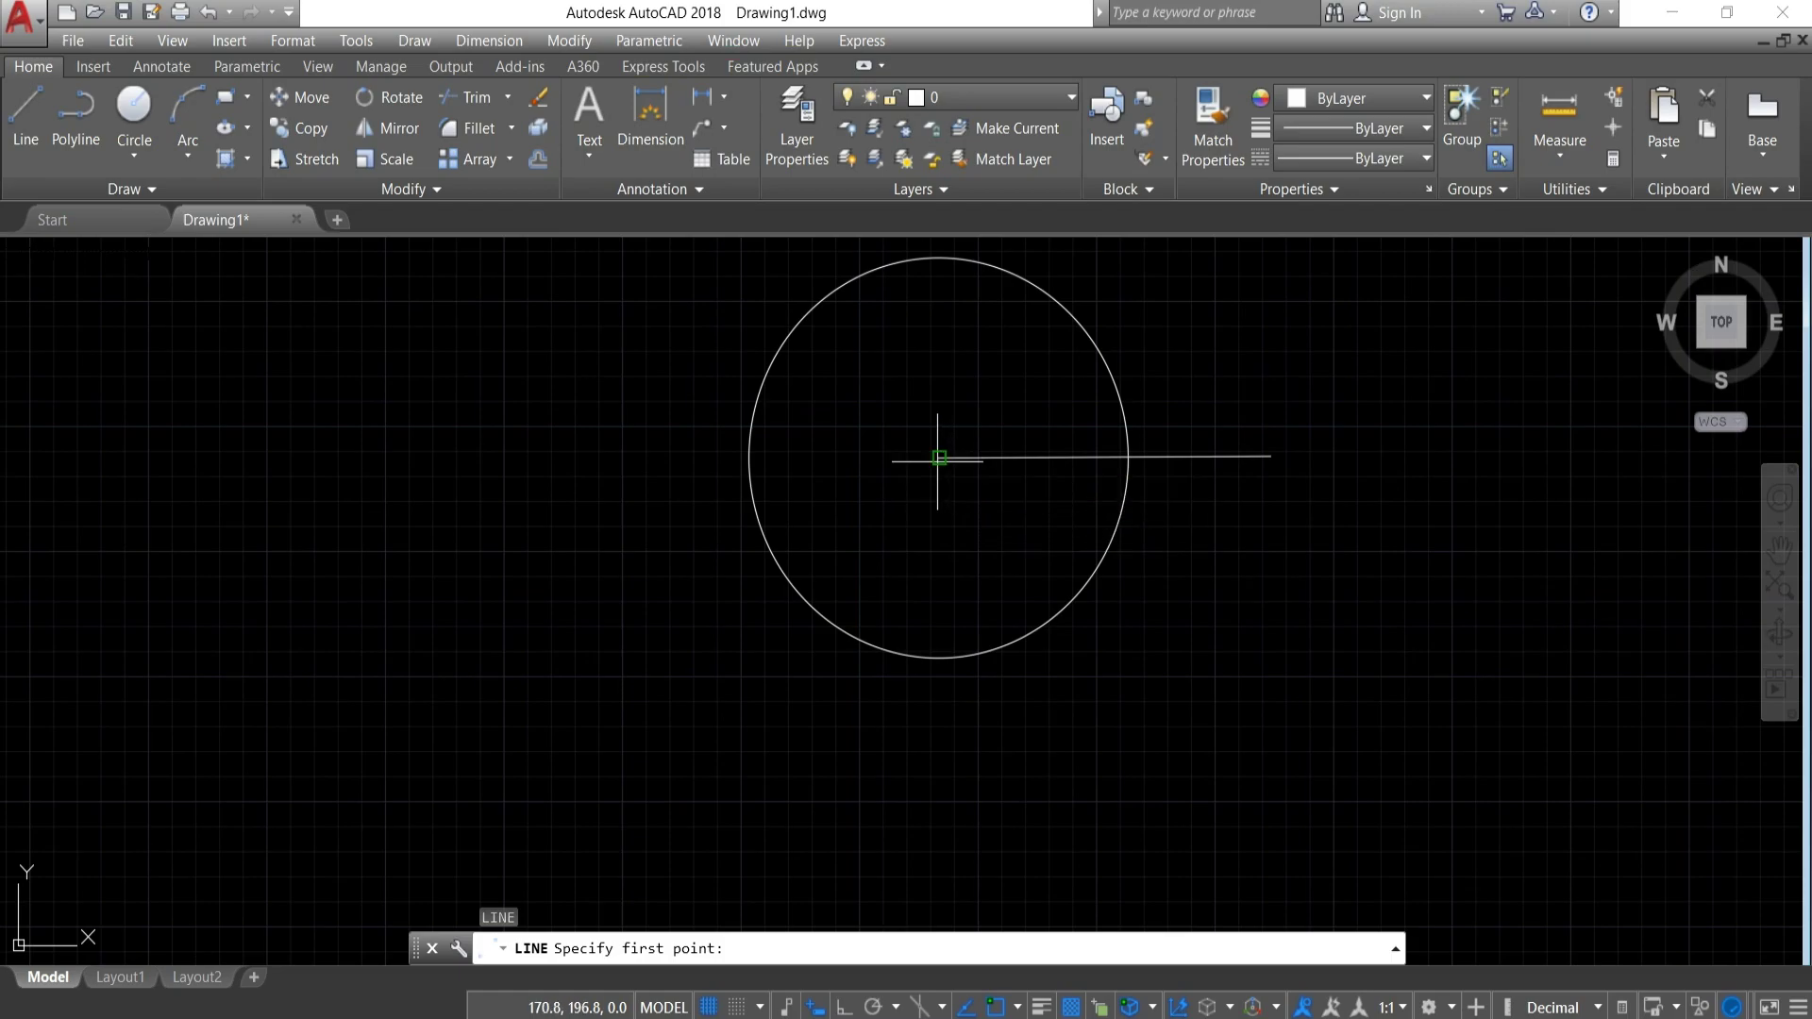
pyautogui.click(939, 458)
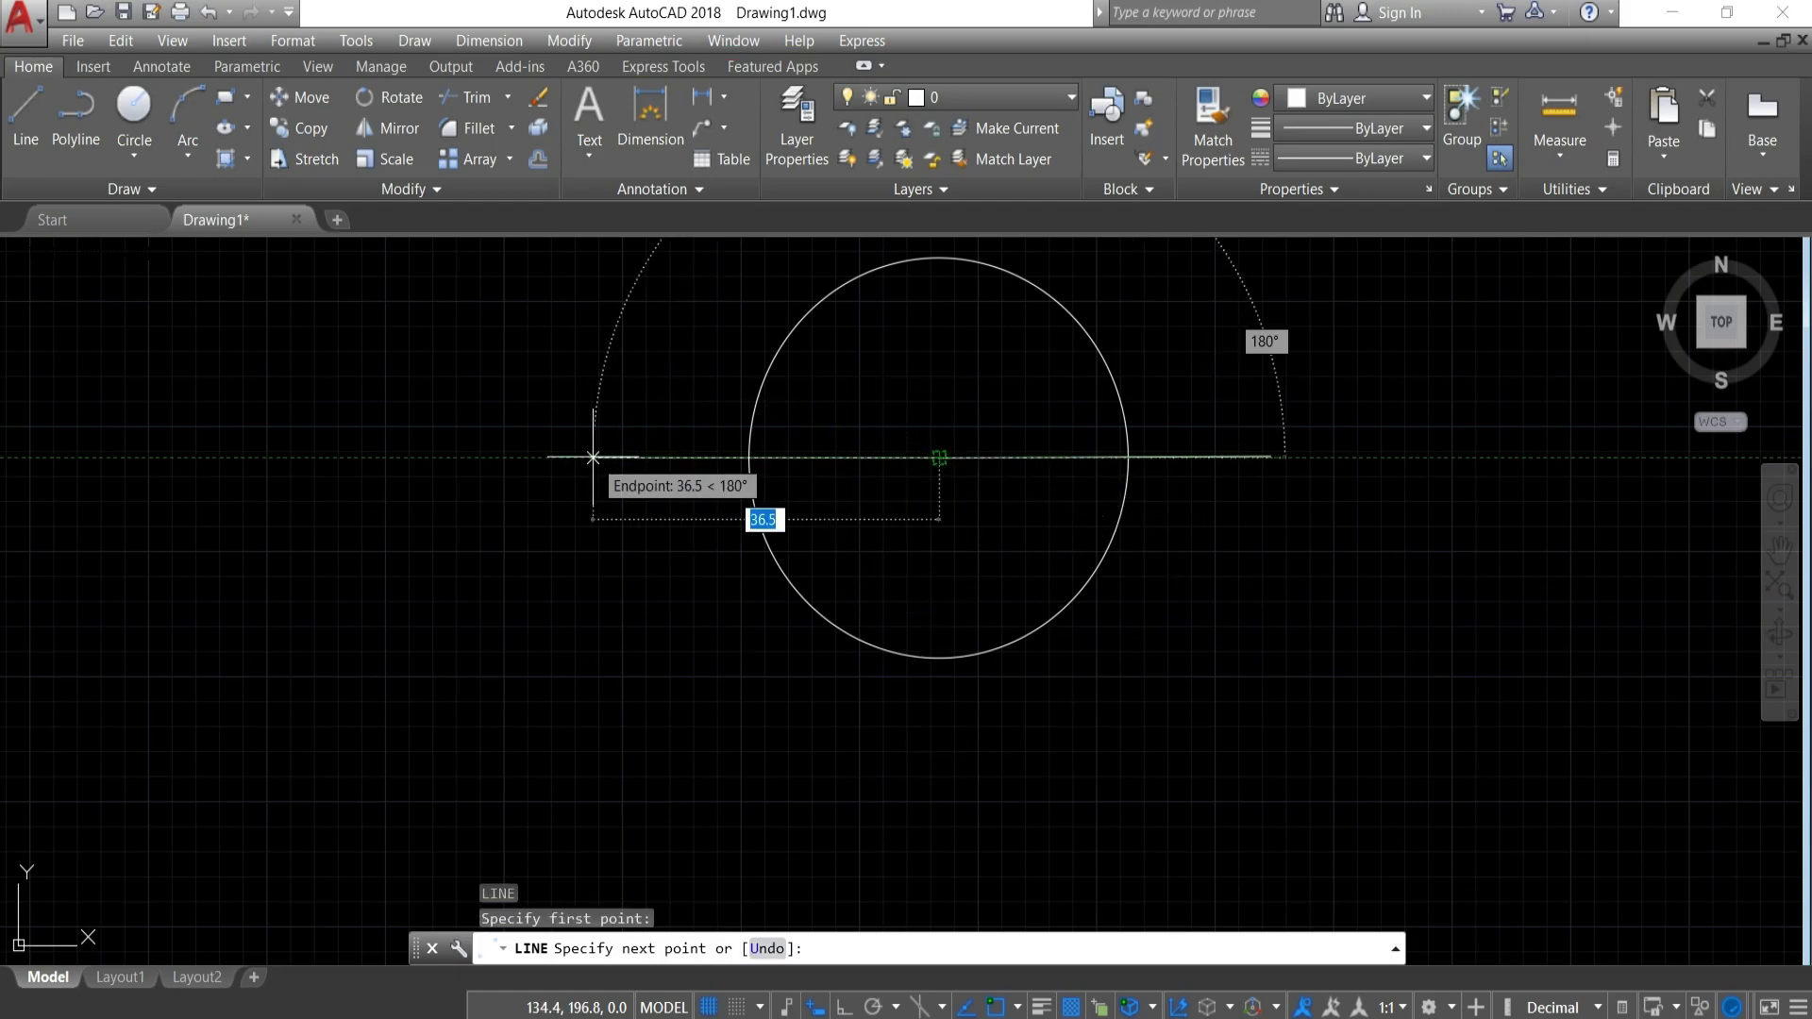
pyautogui.write('35')
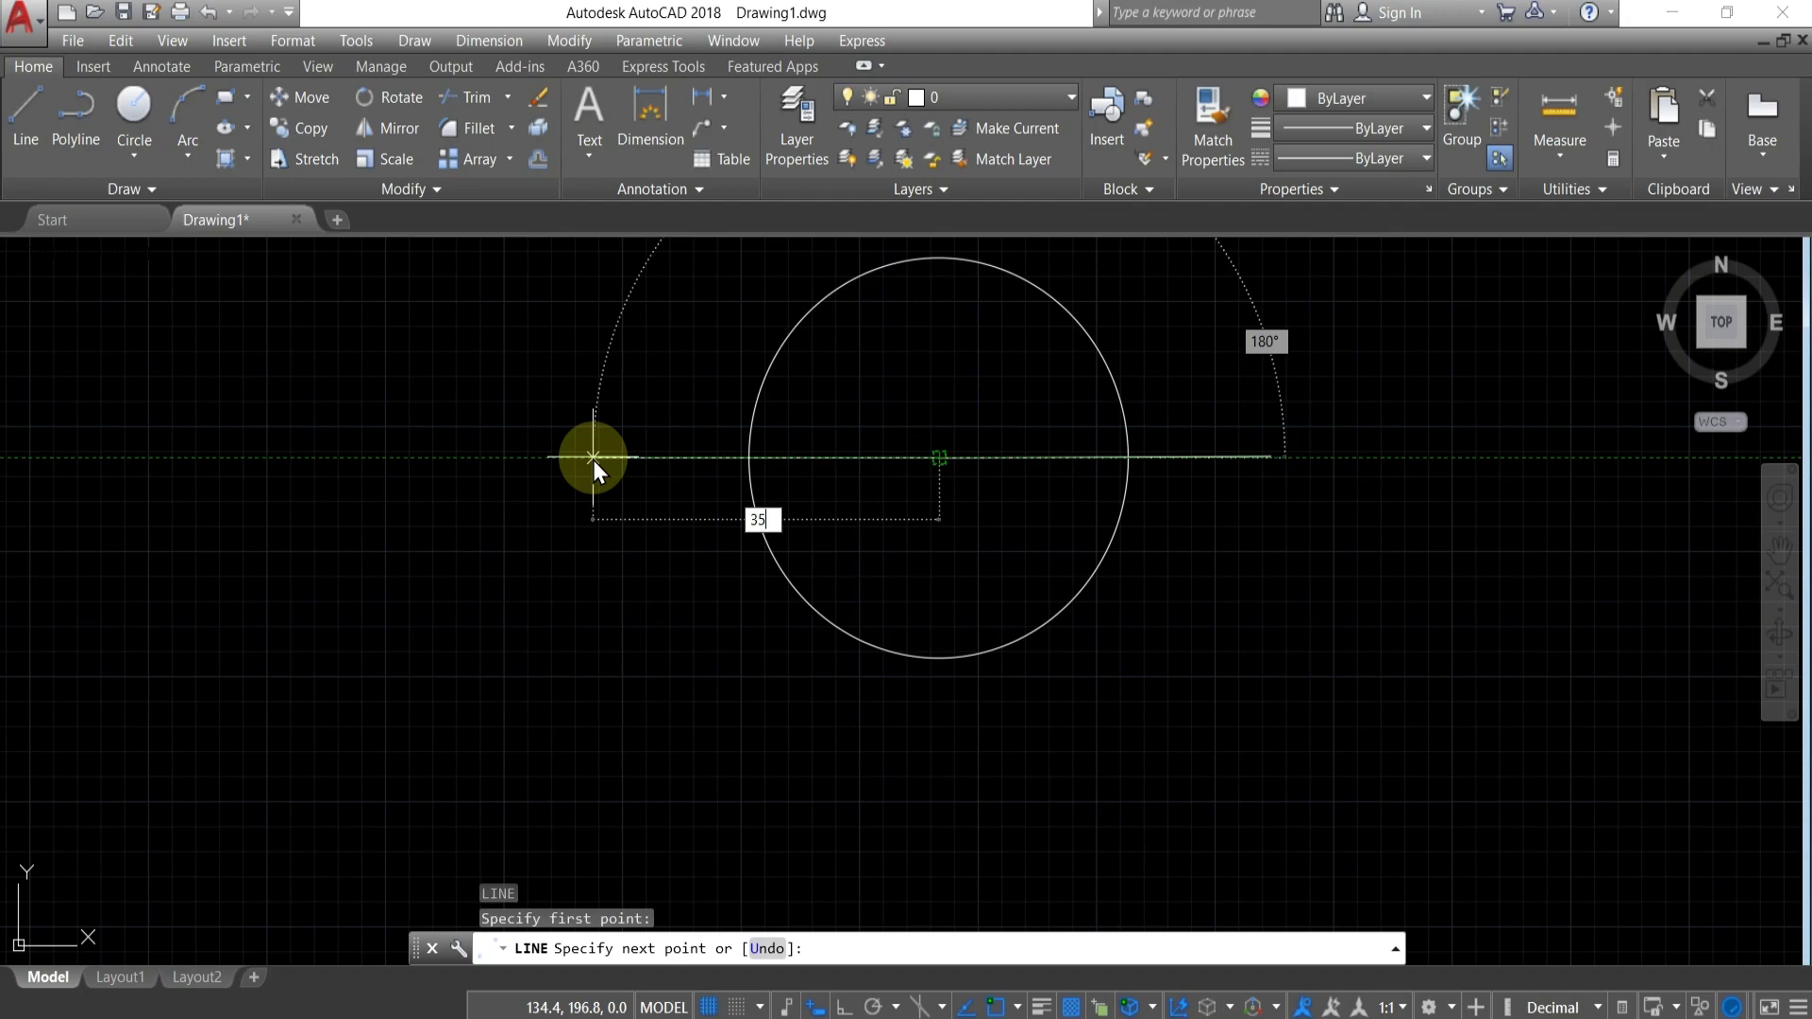
pyautogui.press('Return')
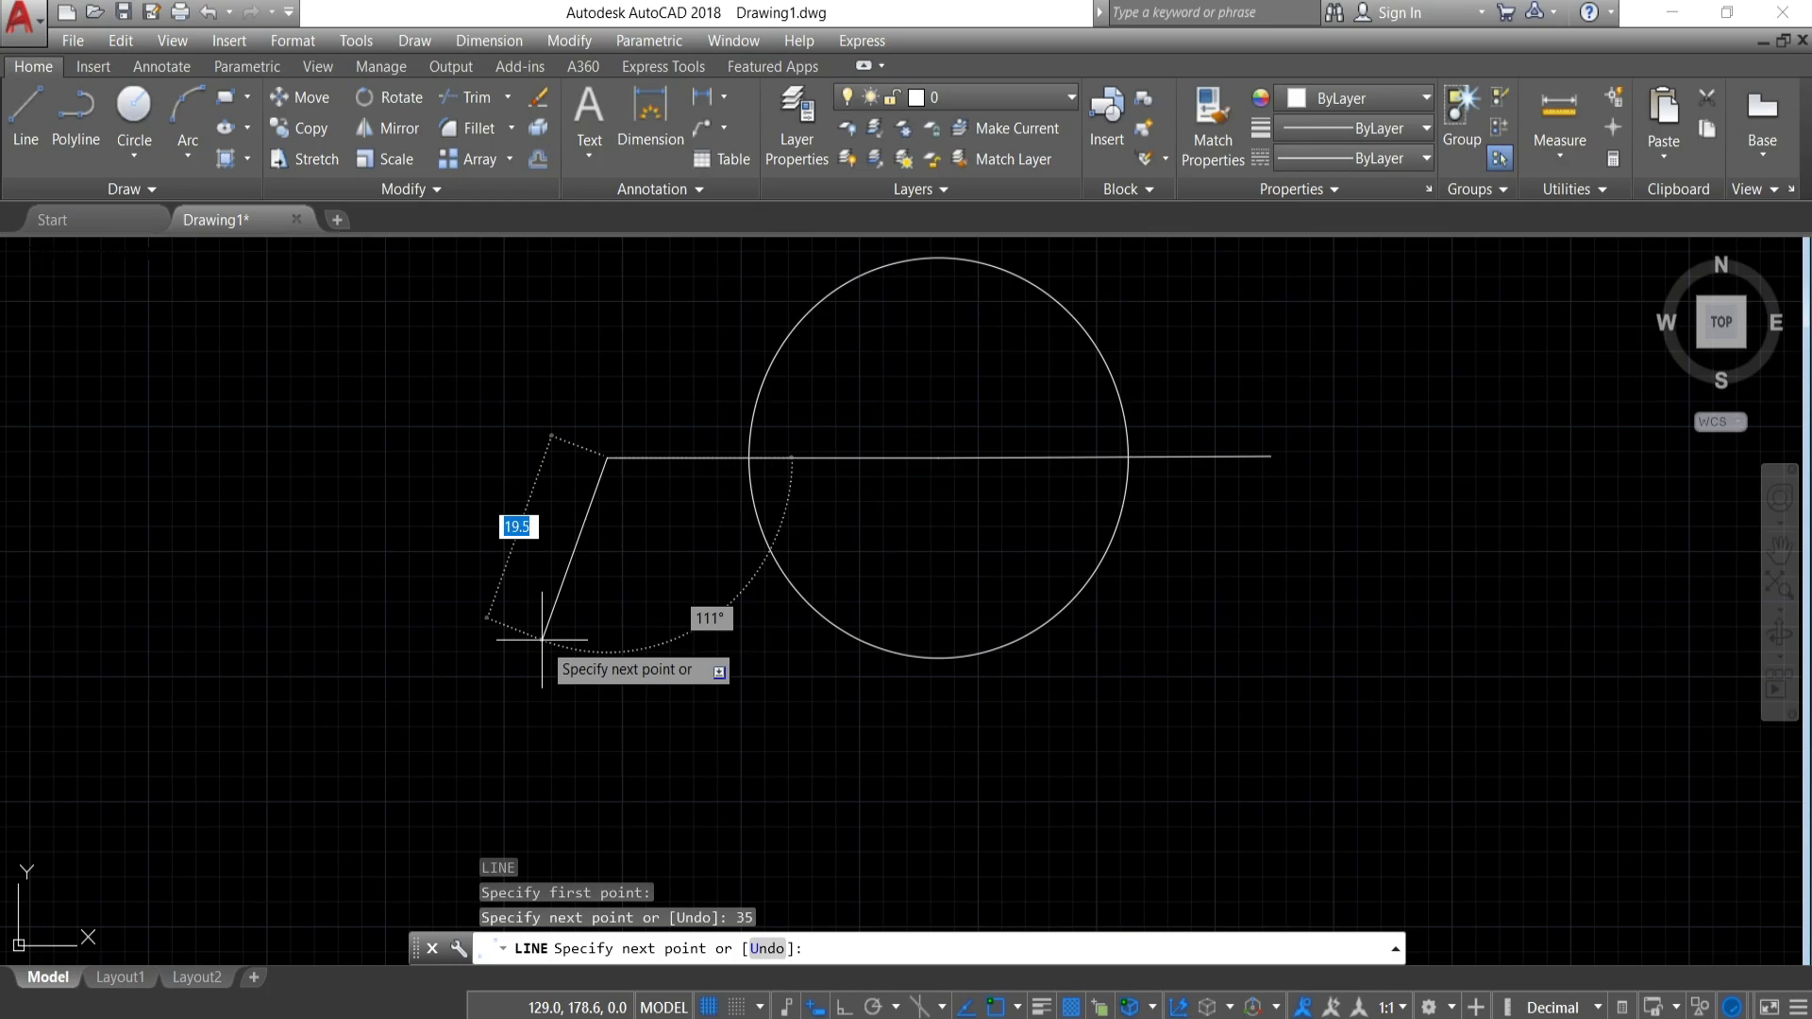
pyautogui.press('Return')
pyautogui.scroll(-4, 954, 510)
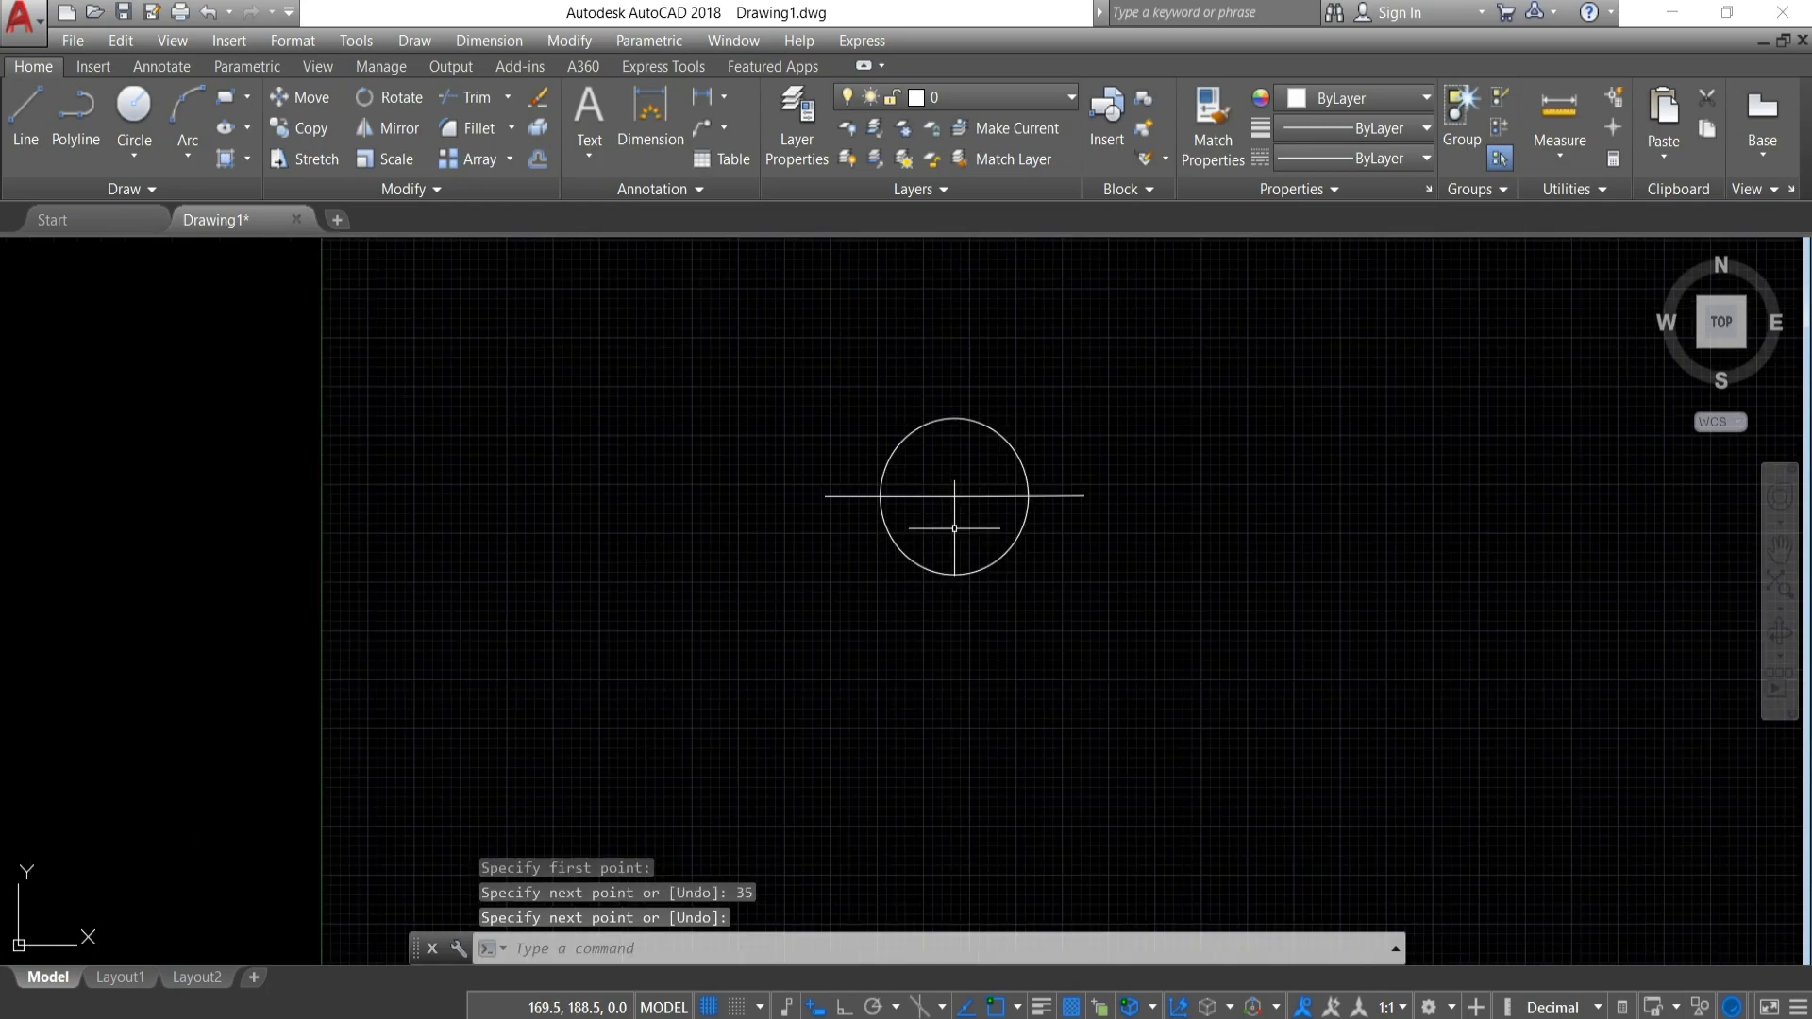
pyautogui.click(179, 145)
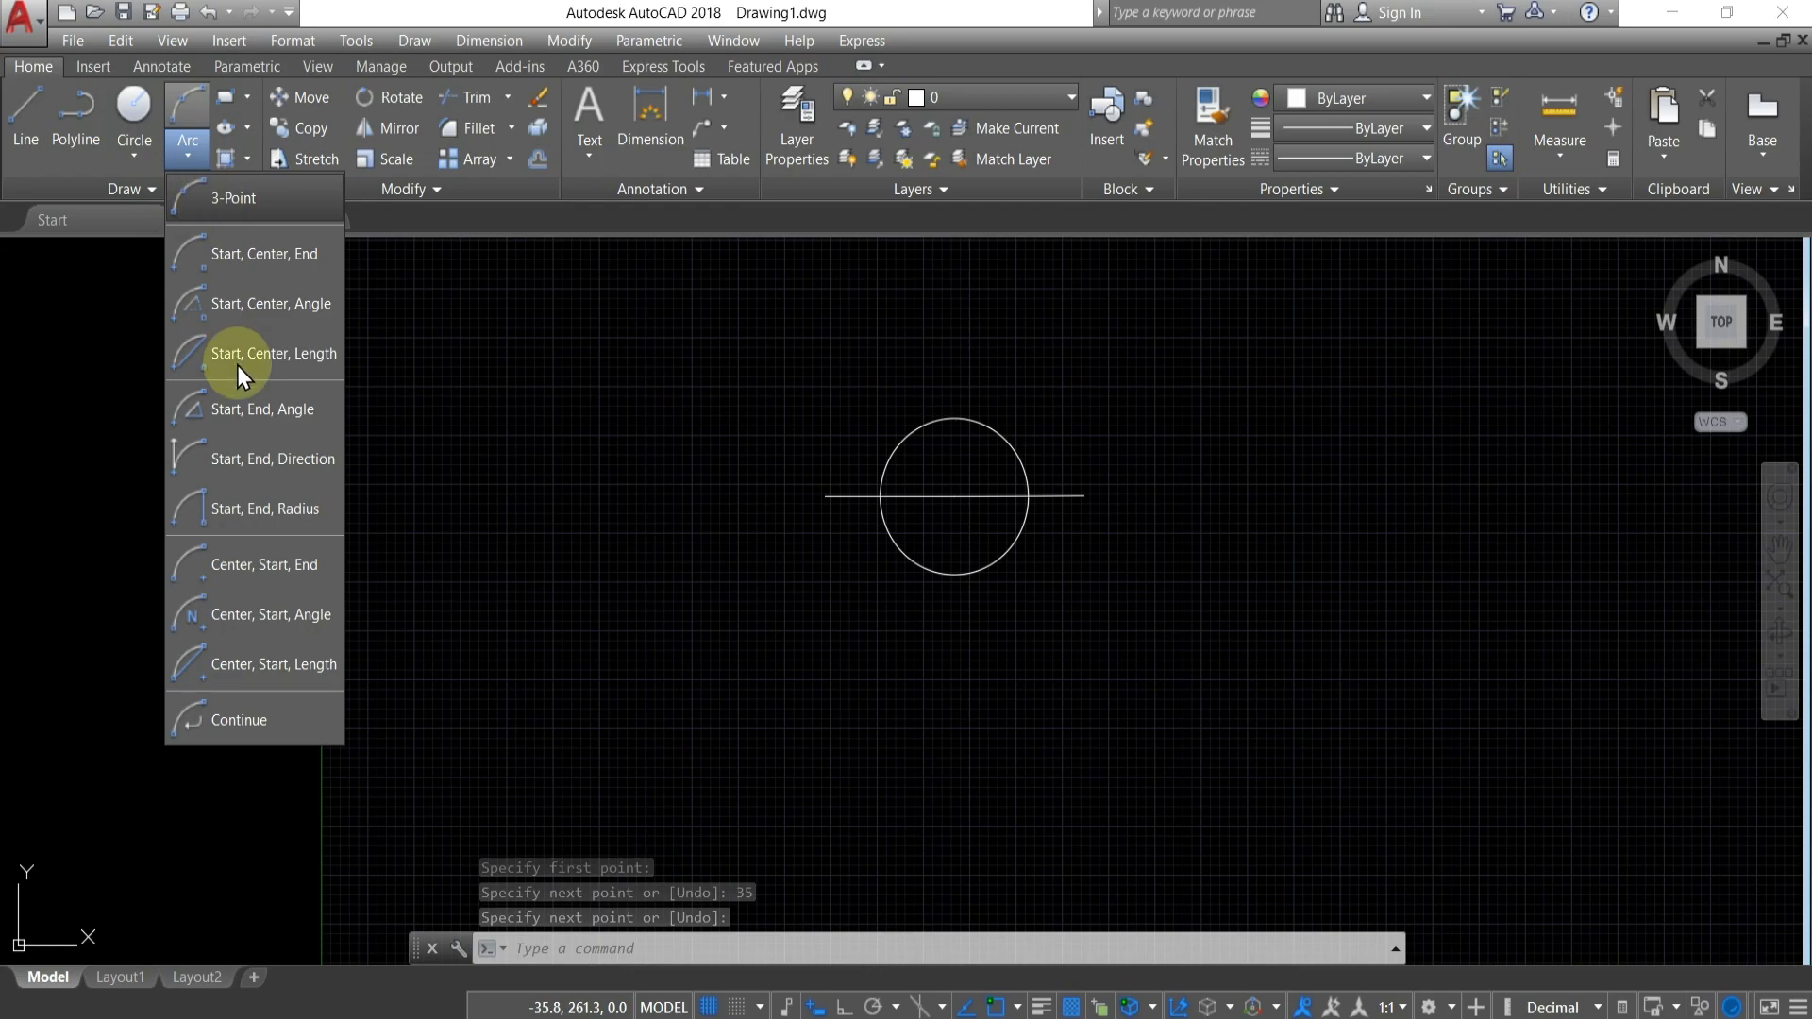
pyautogui.click(252, 269)
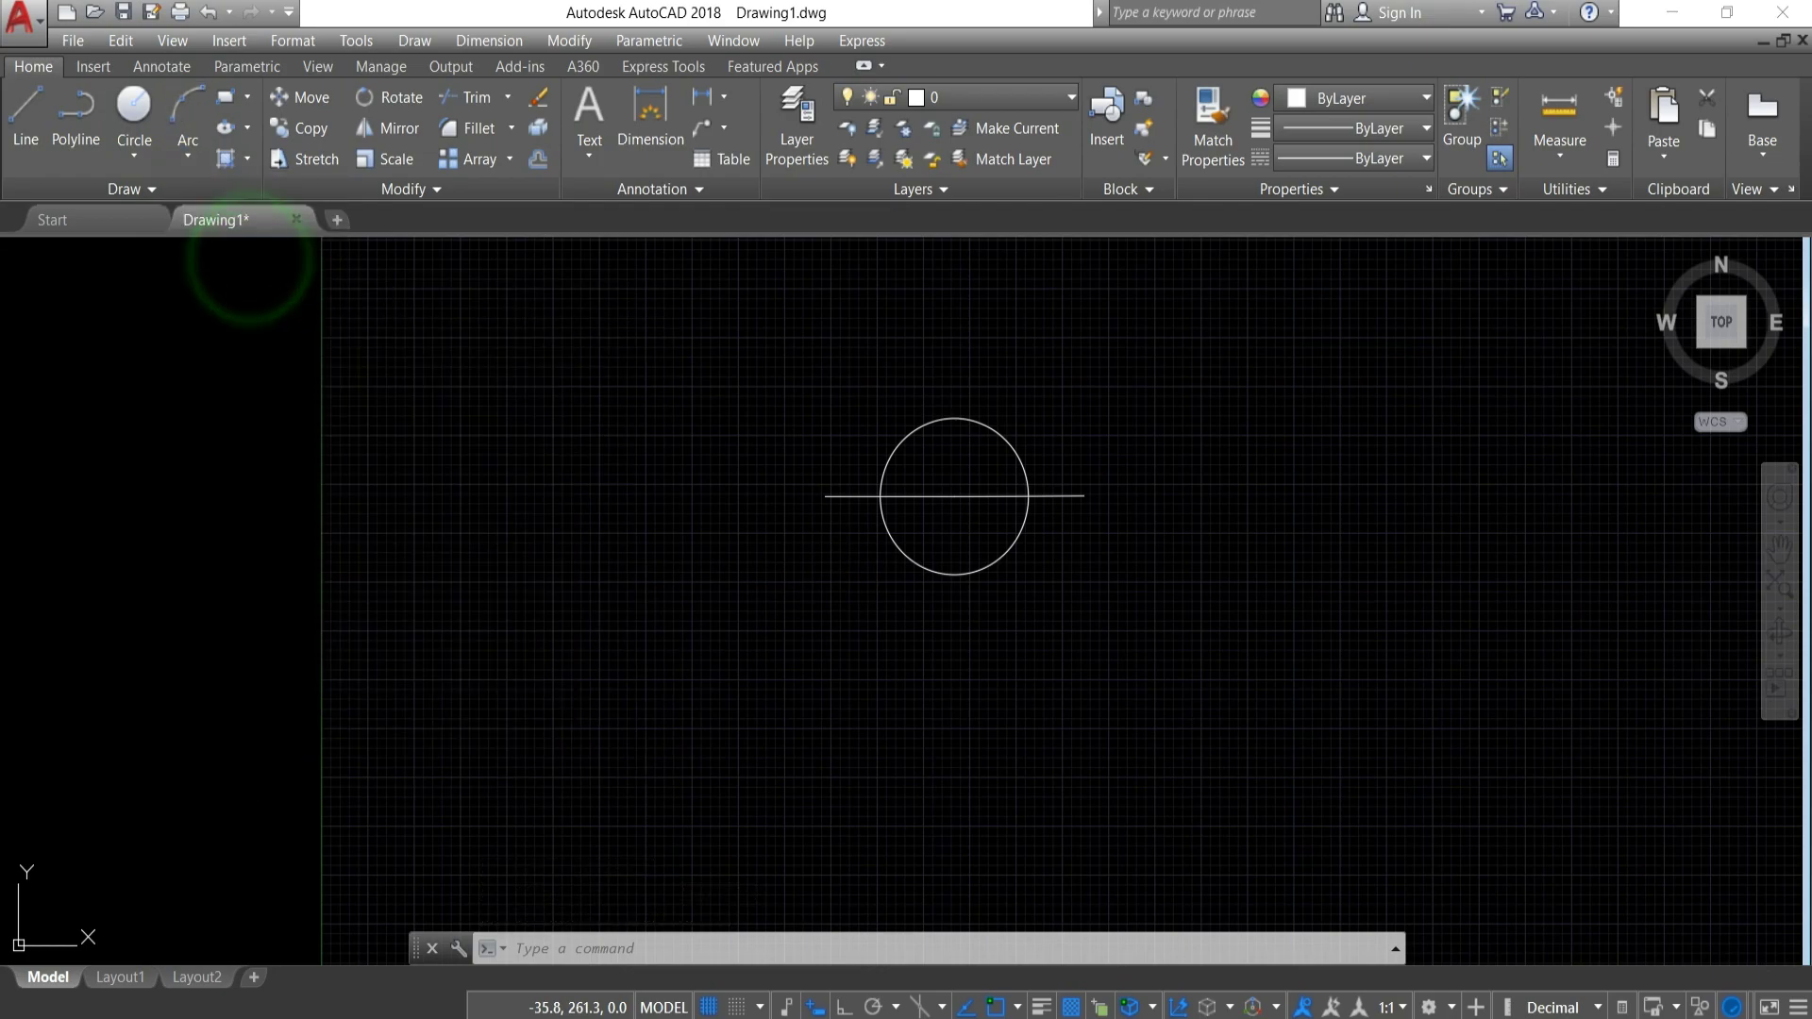
pyautogui.click(1085, 495)
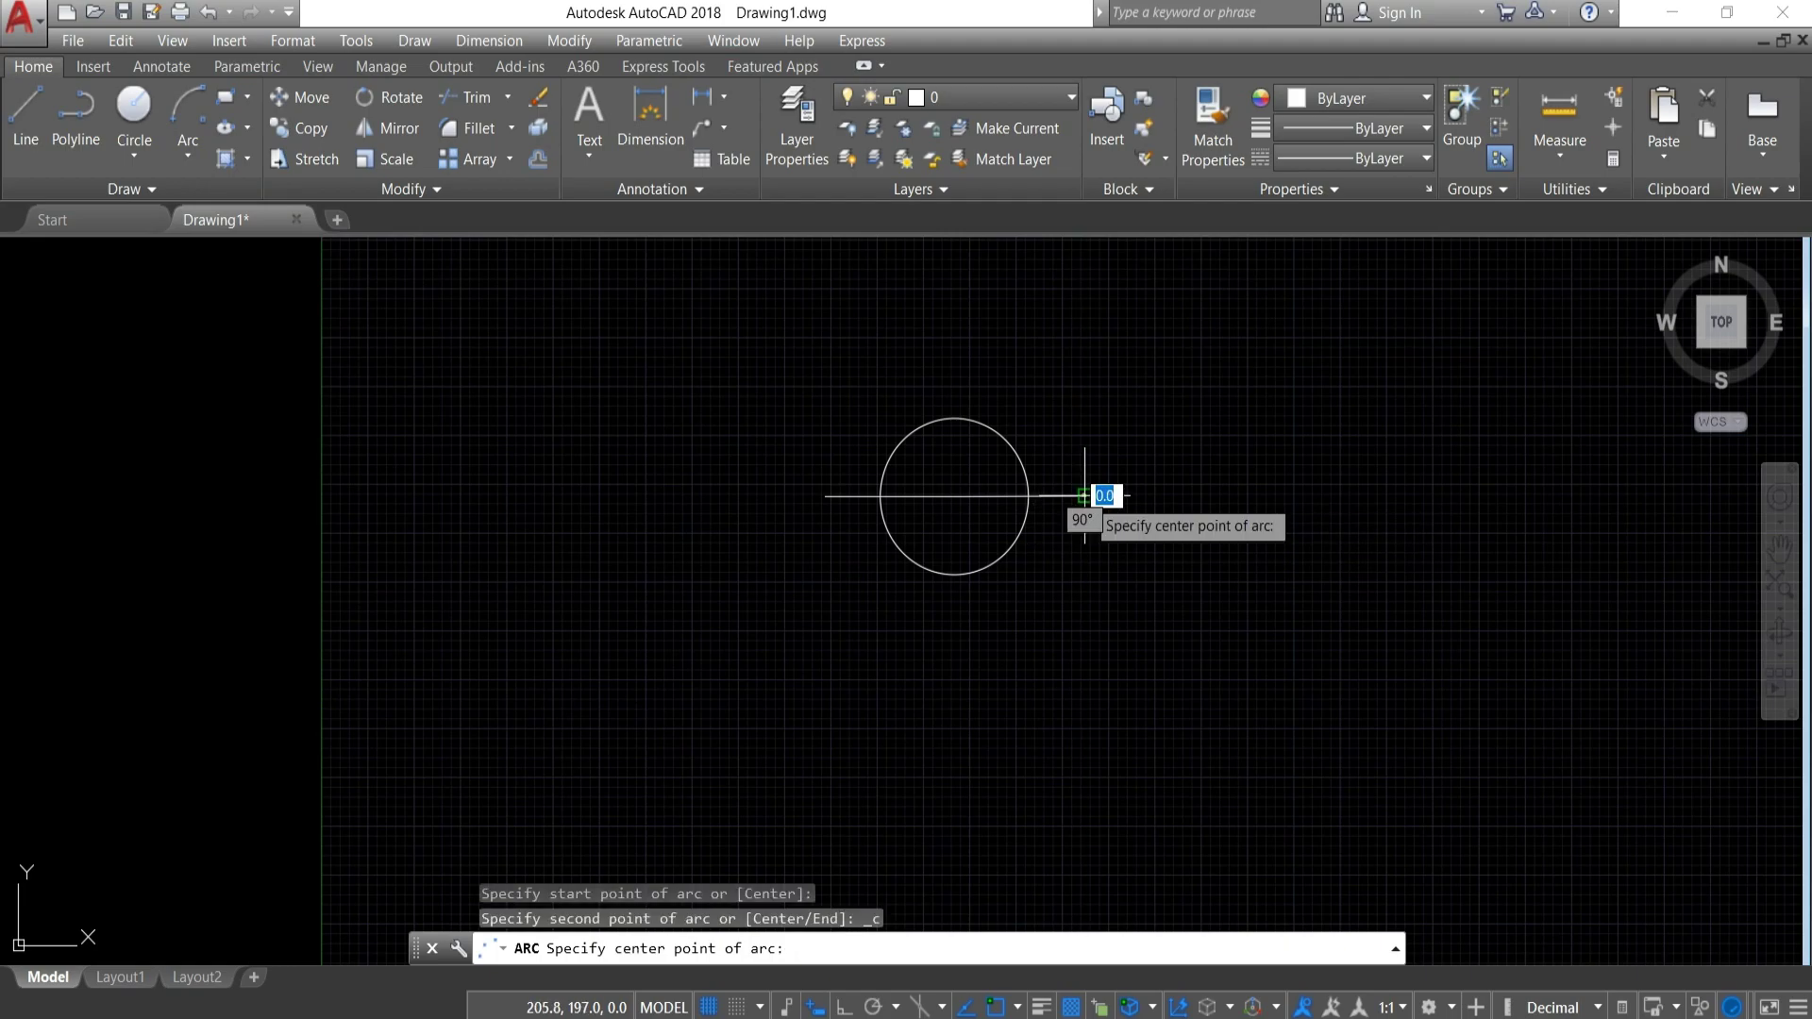
pyautogui.click(955, 496)
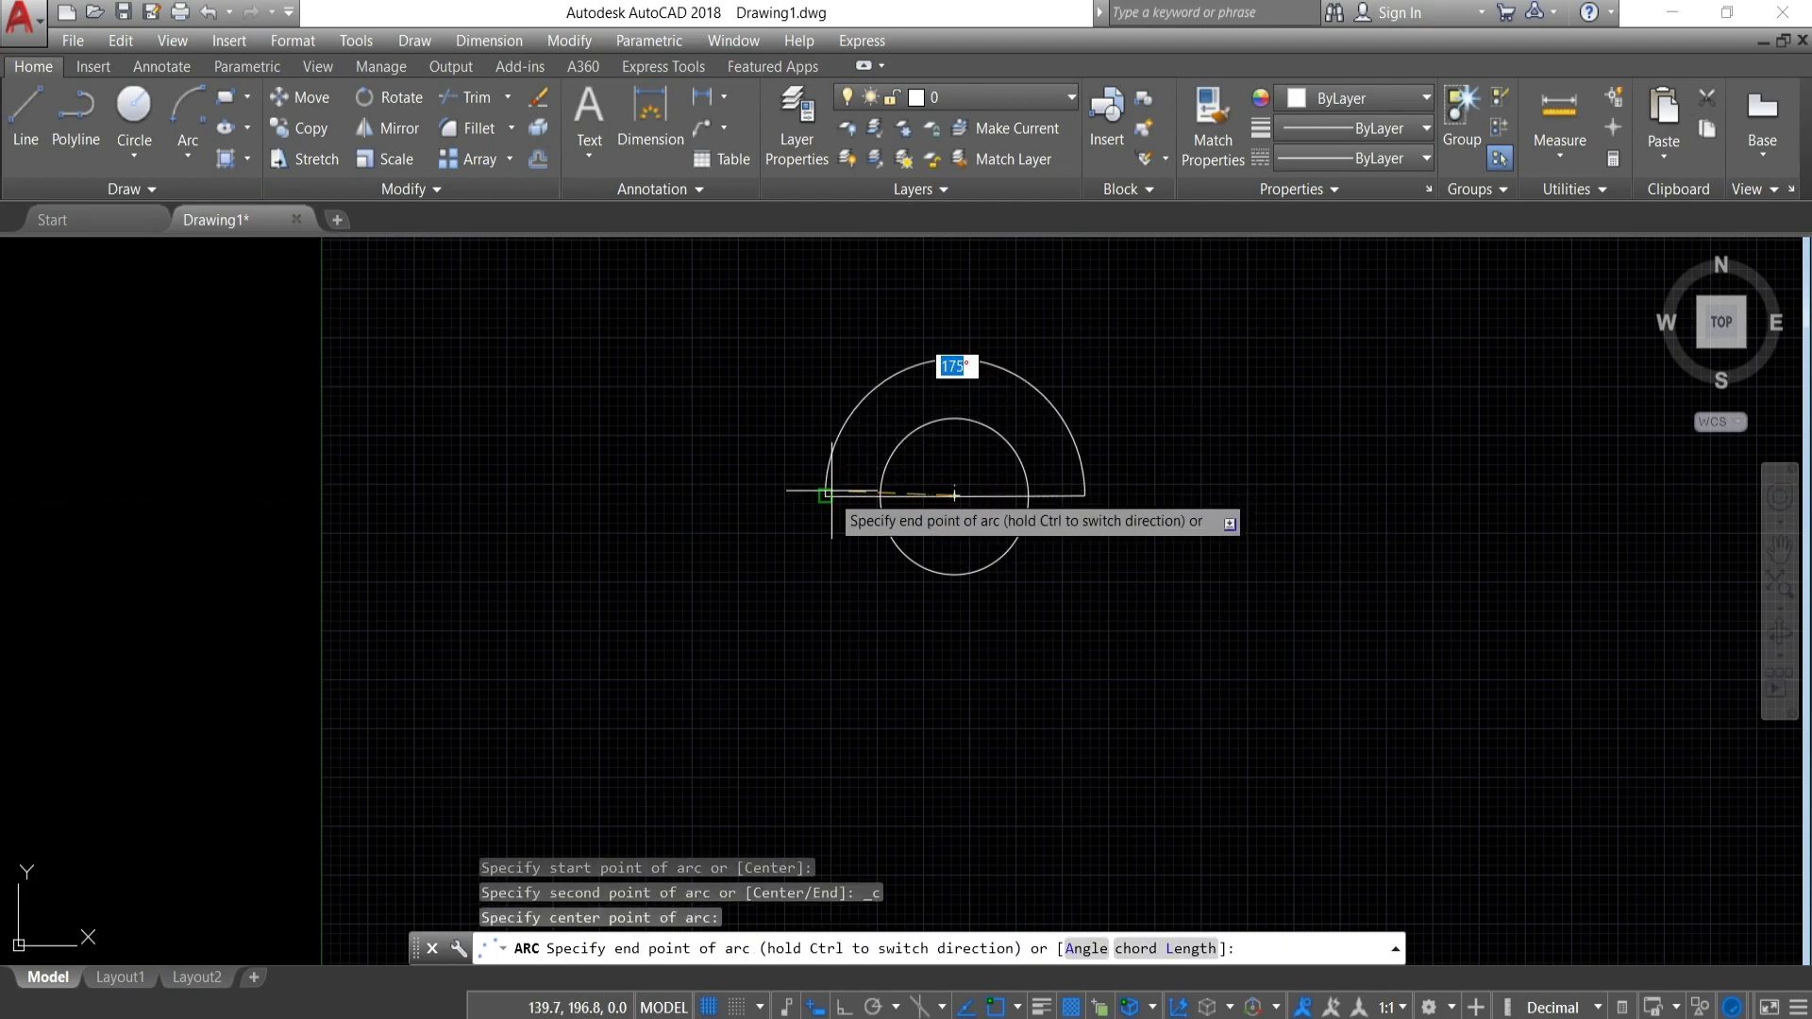
pyautogui.click(827, 495)
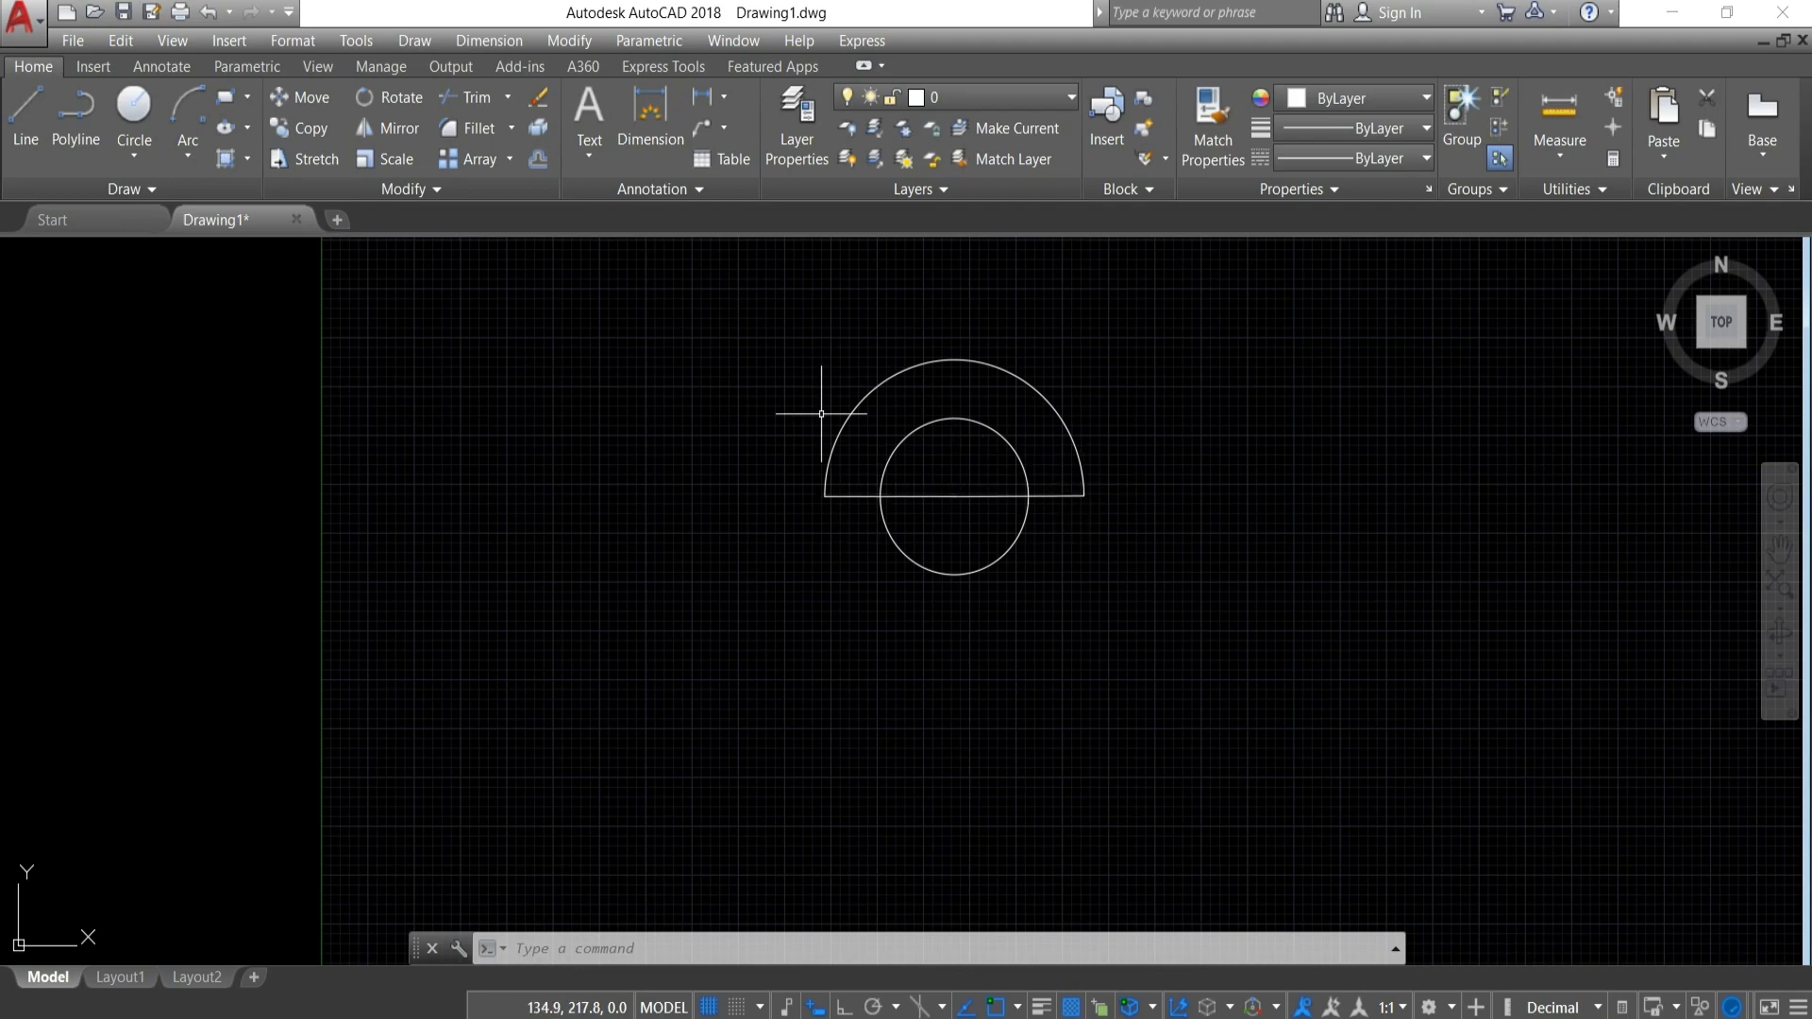
pyautogui.click(207, 11)
pyautogui.click(188, 151)
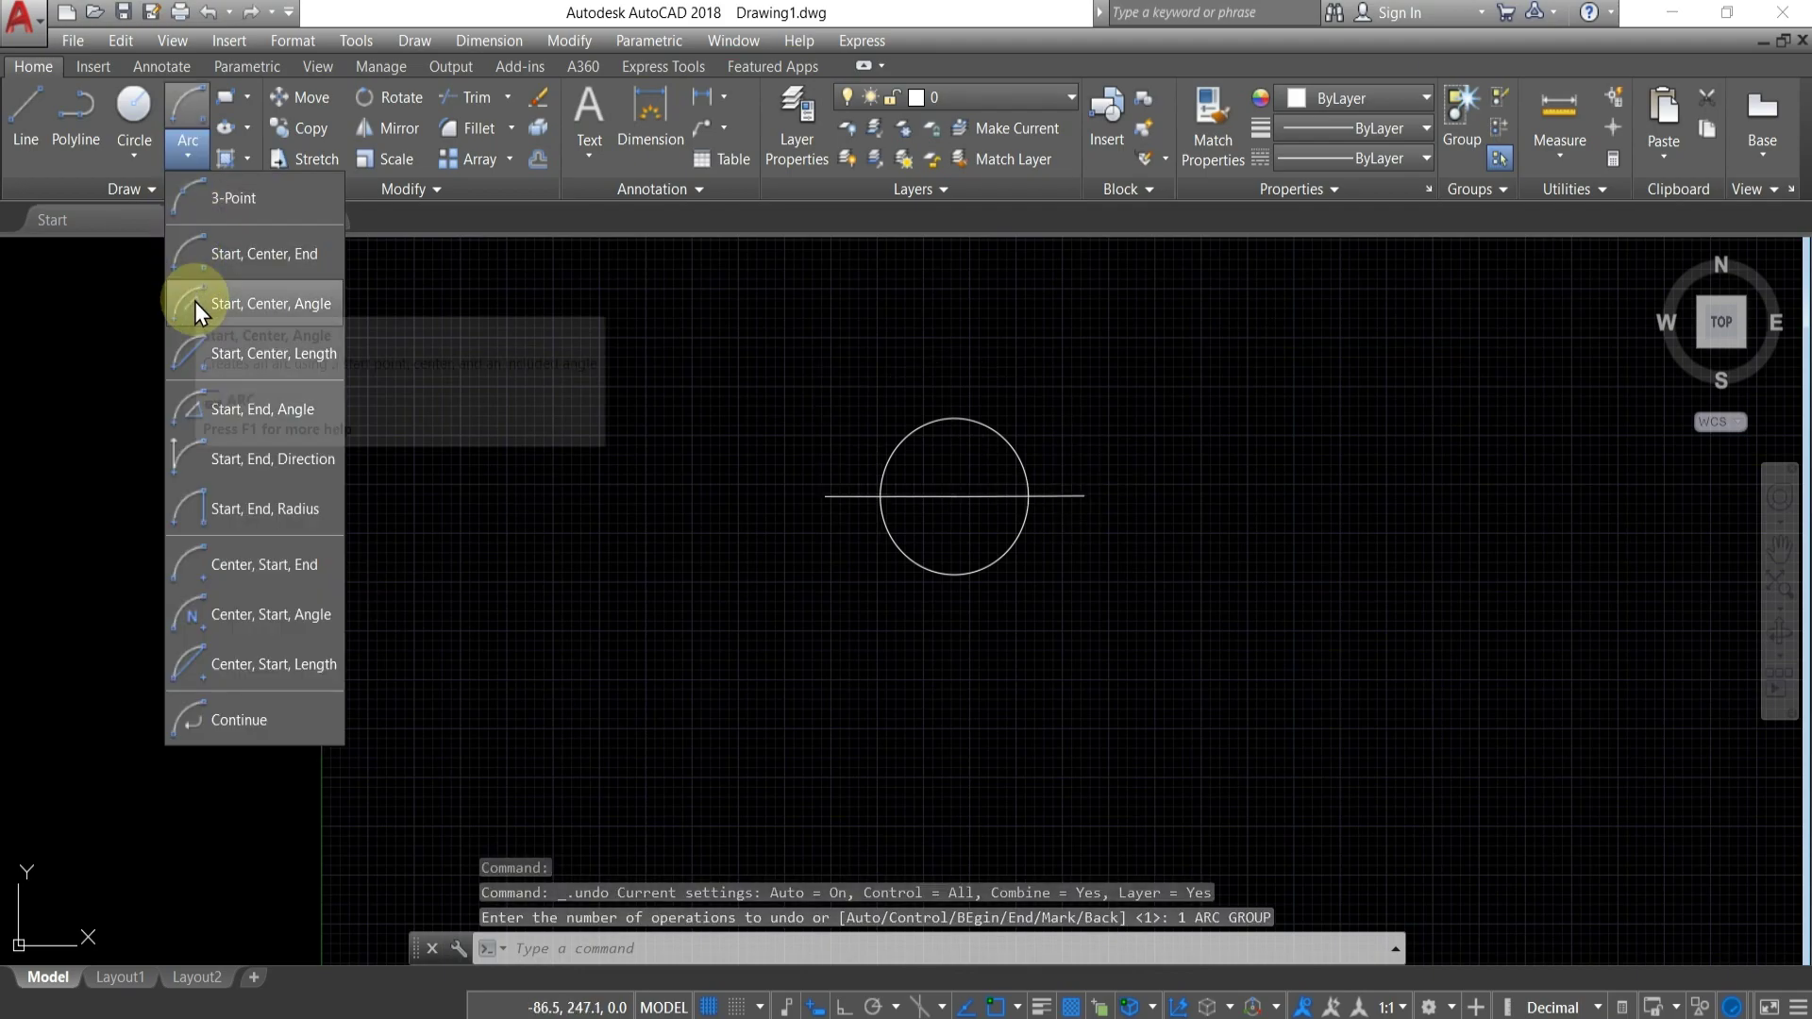
pyautogui.click(194, 302)
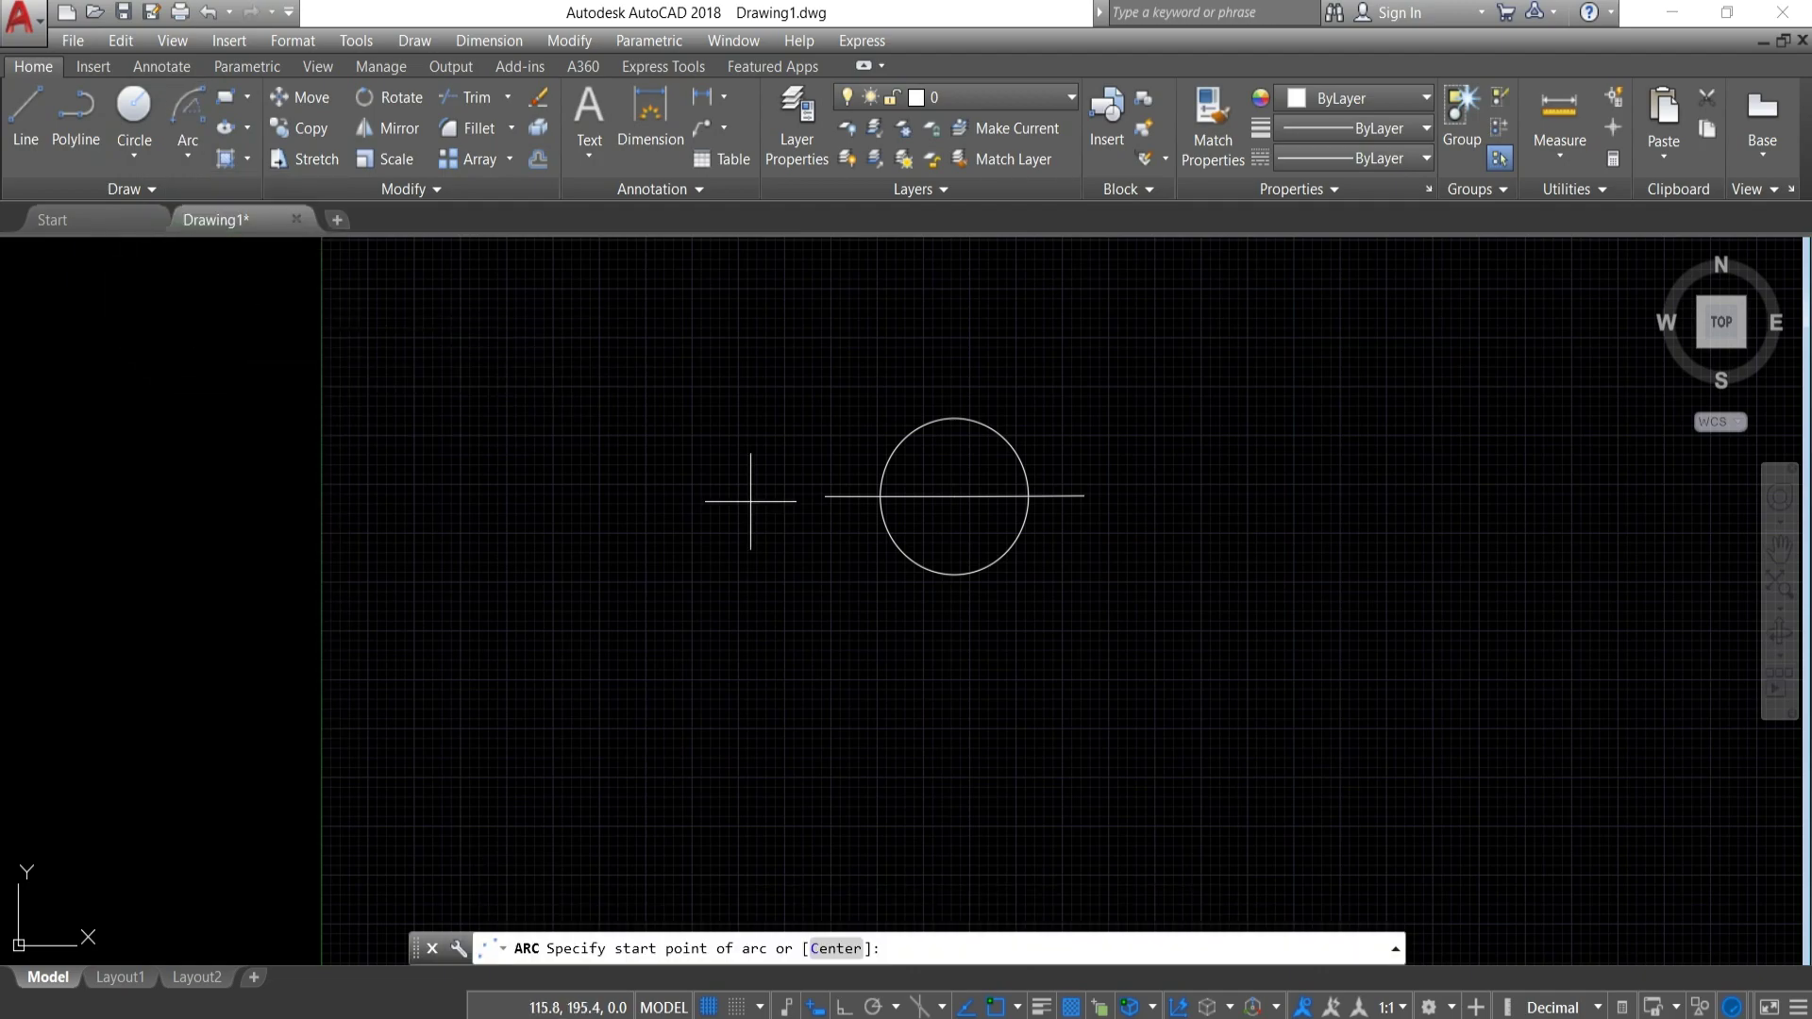
pyautogui.click(1084, 495)
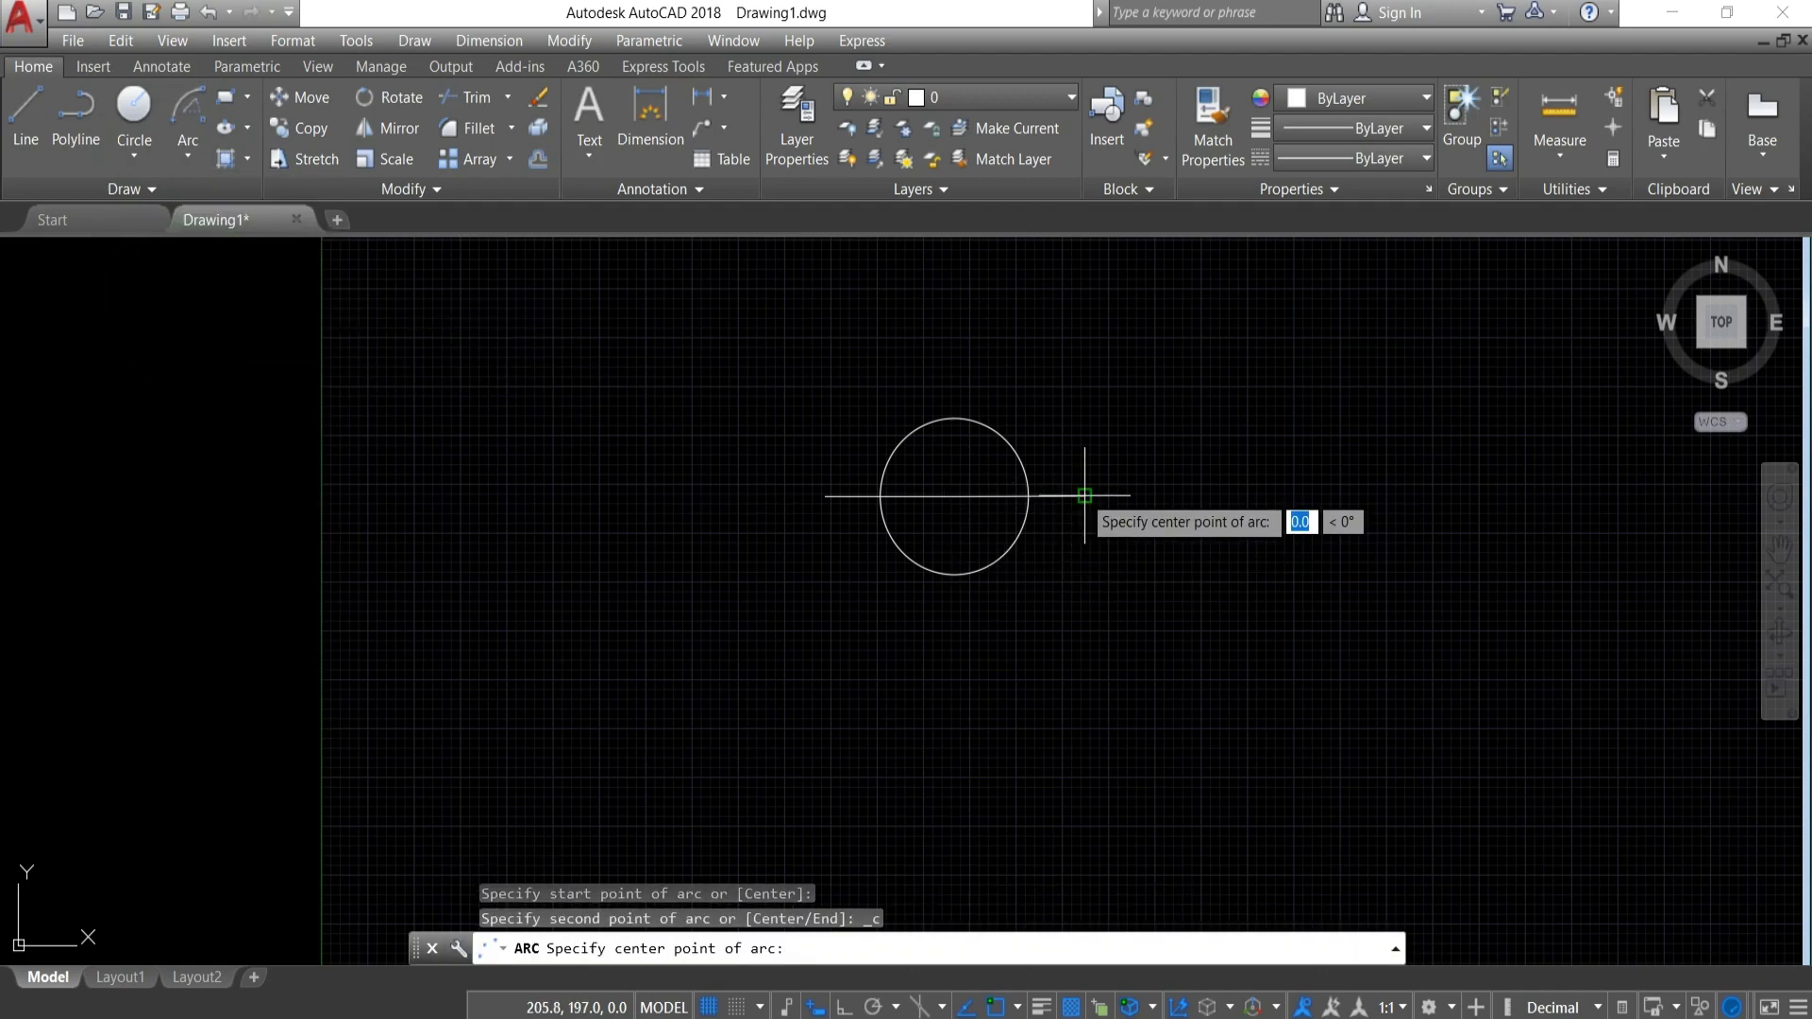
pyautogui.click(954, 496)
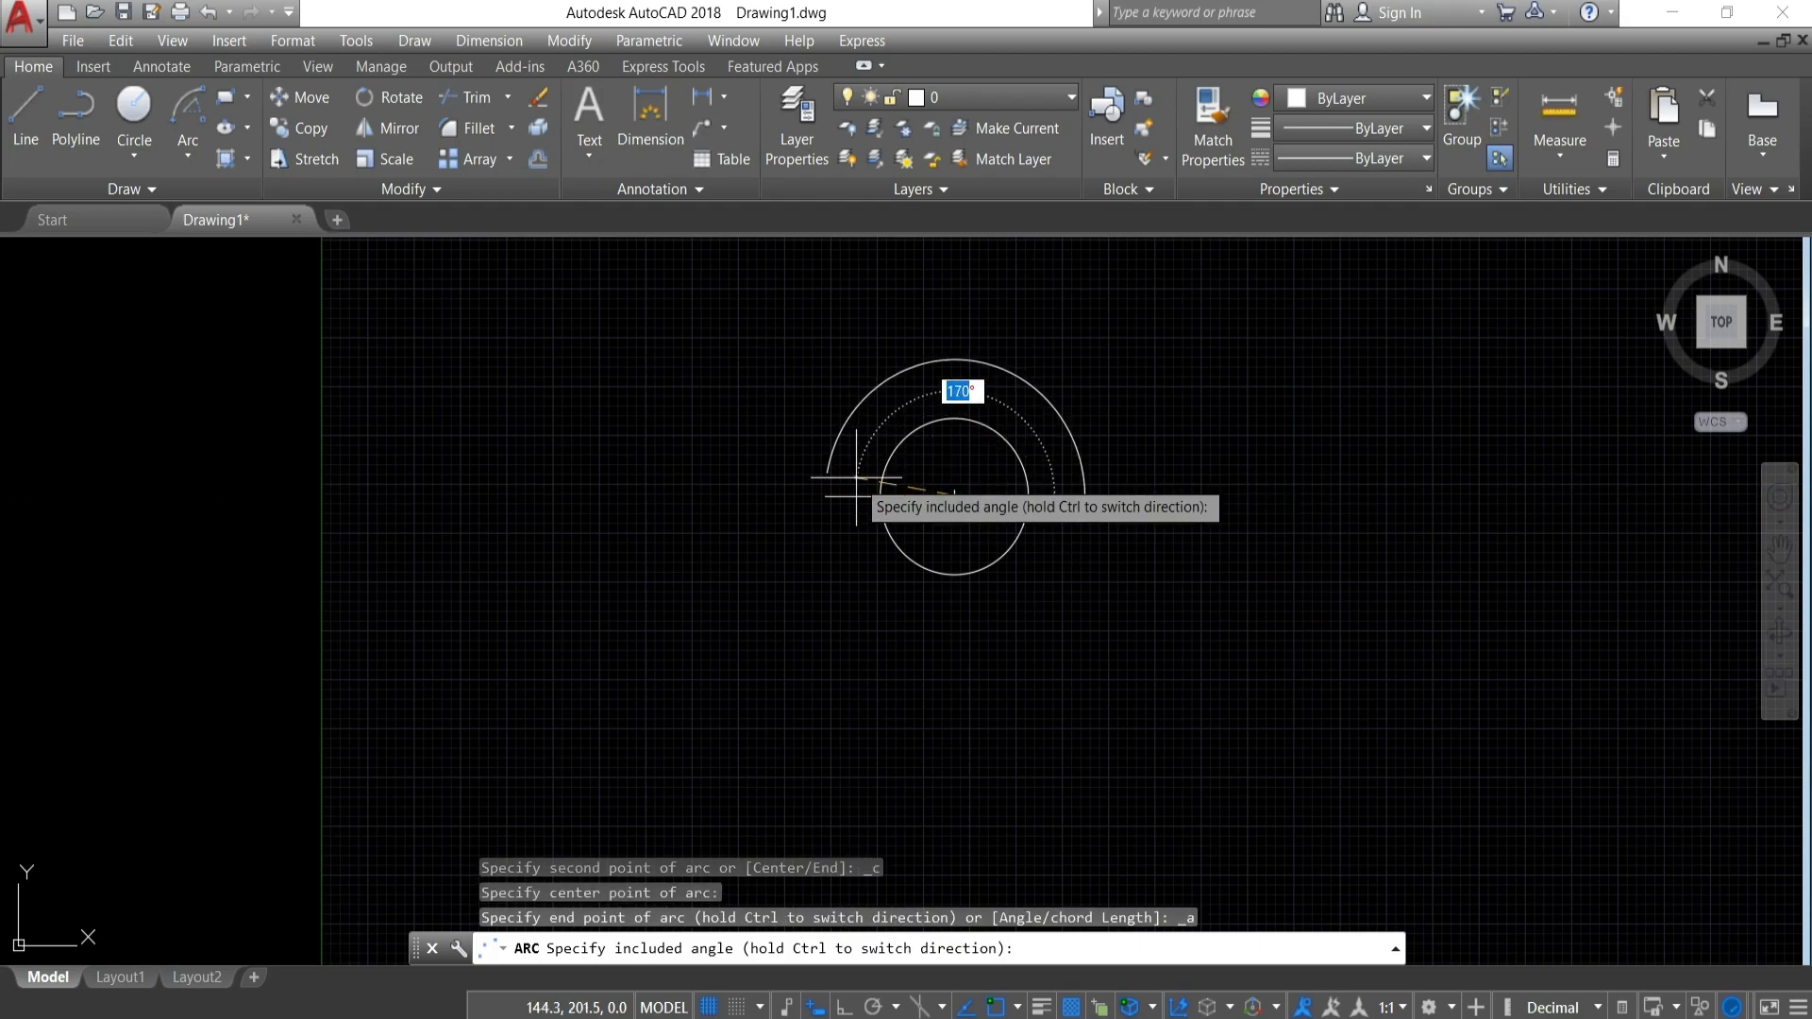
pyautogui.write('18')
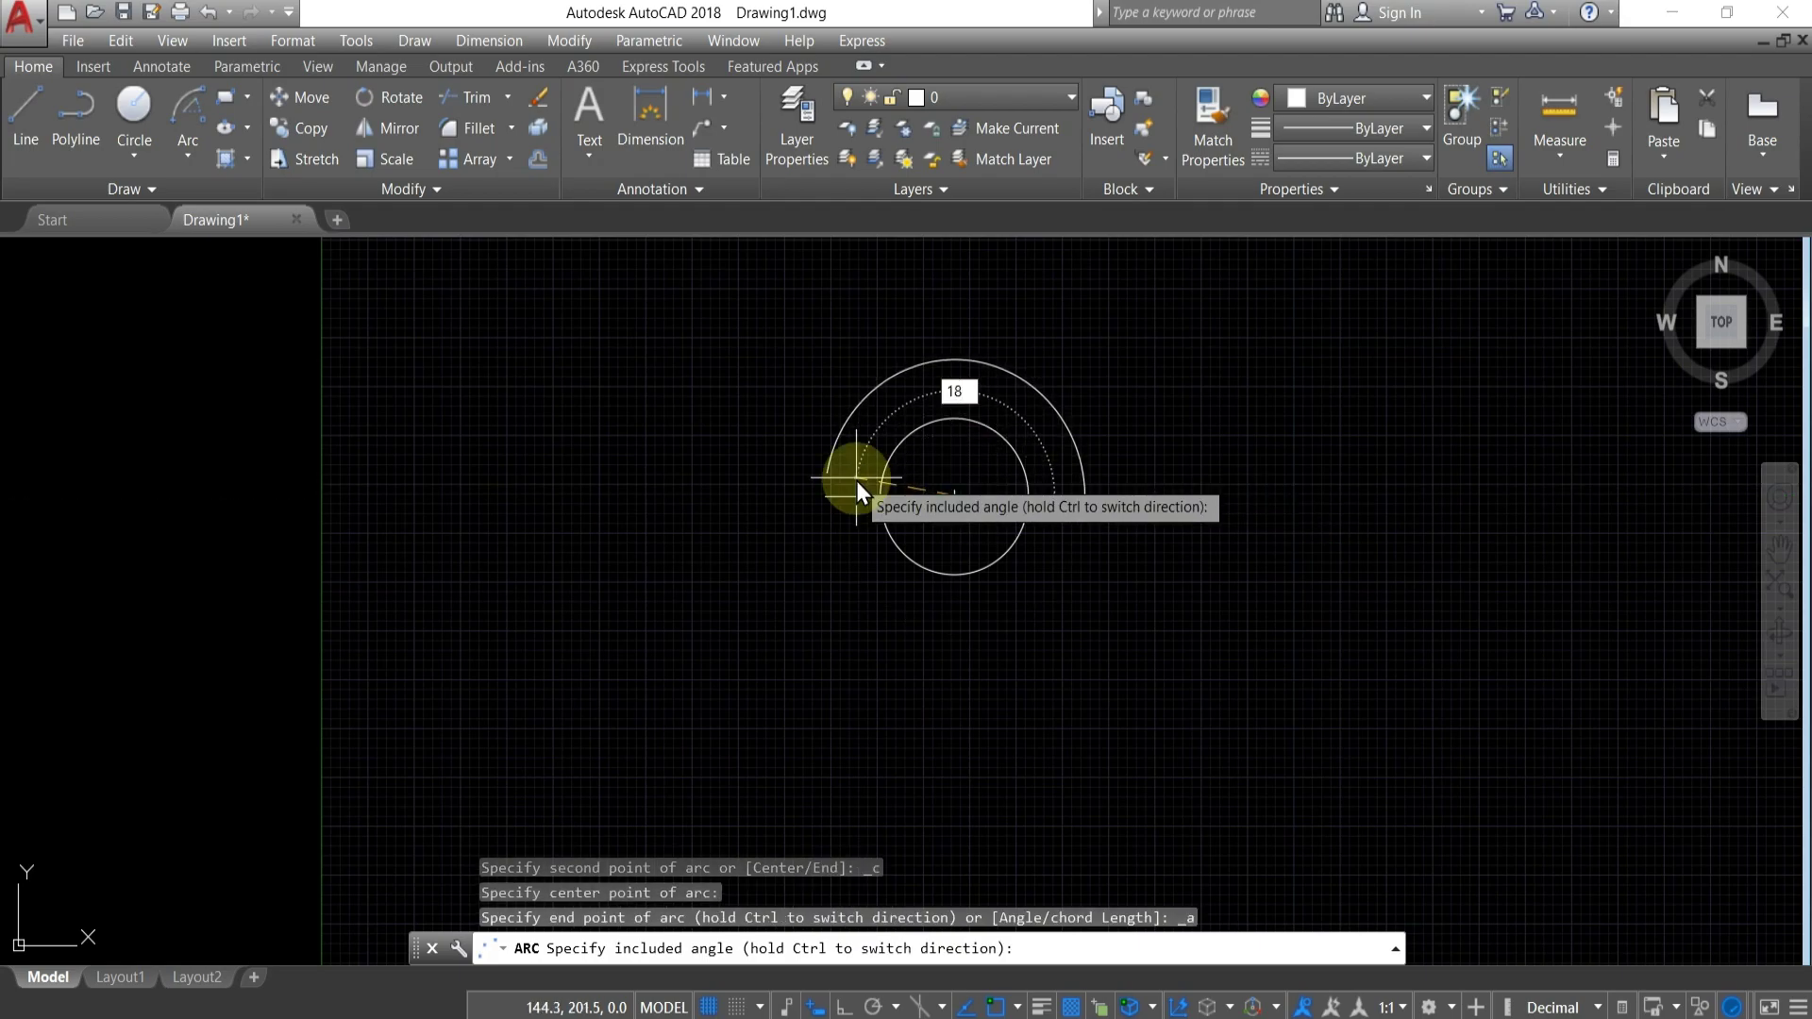
pyautogui.write('0')
pyautogui.press('Return')
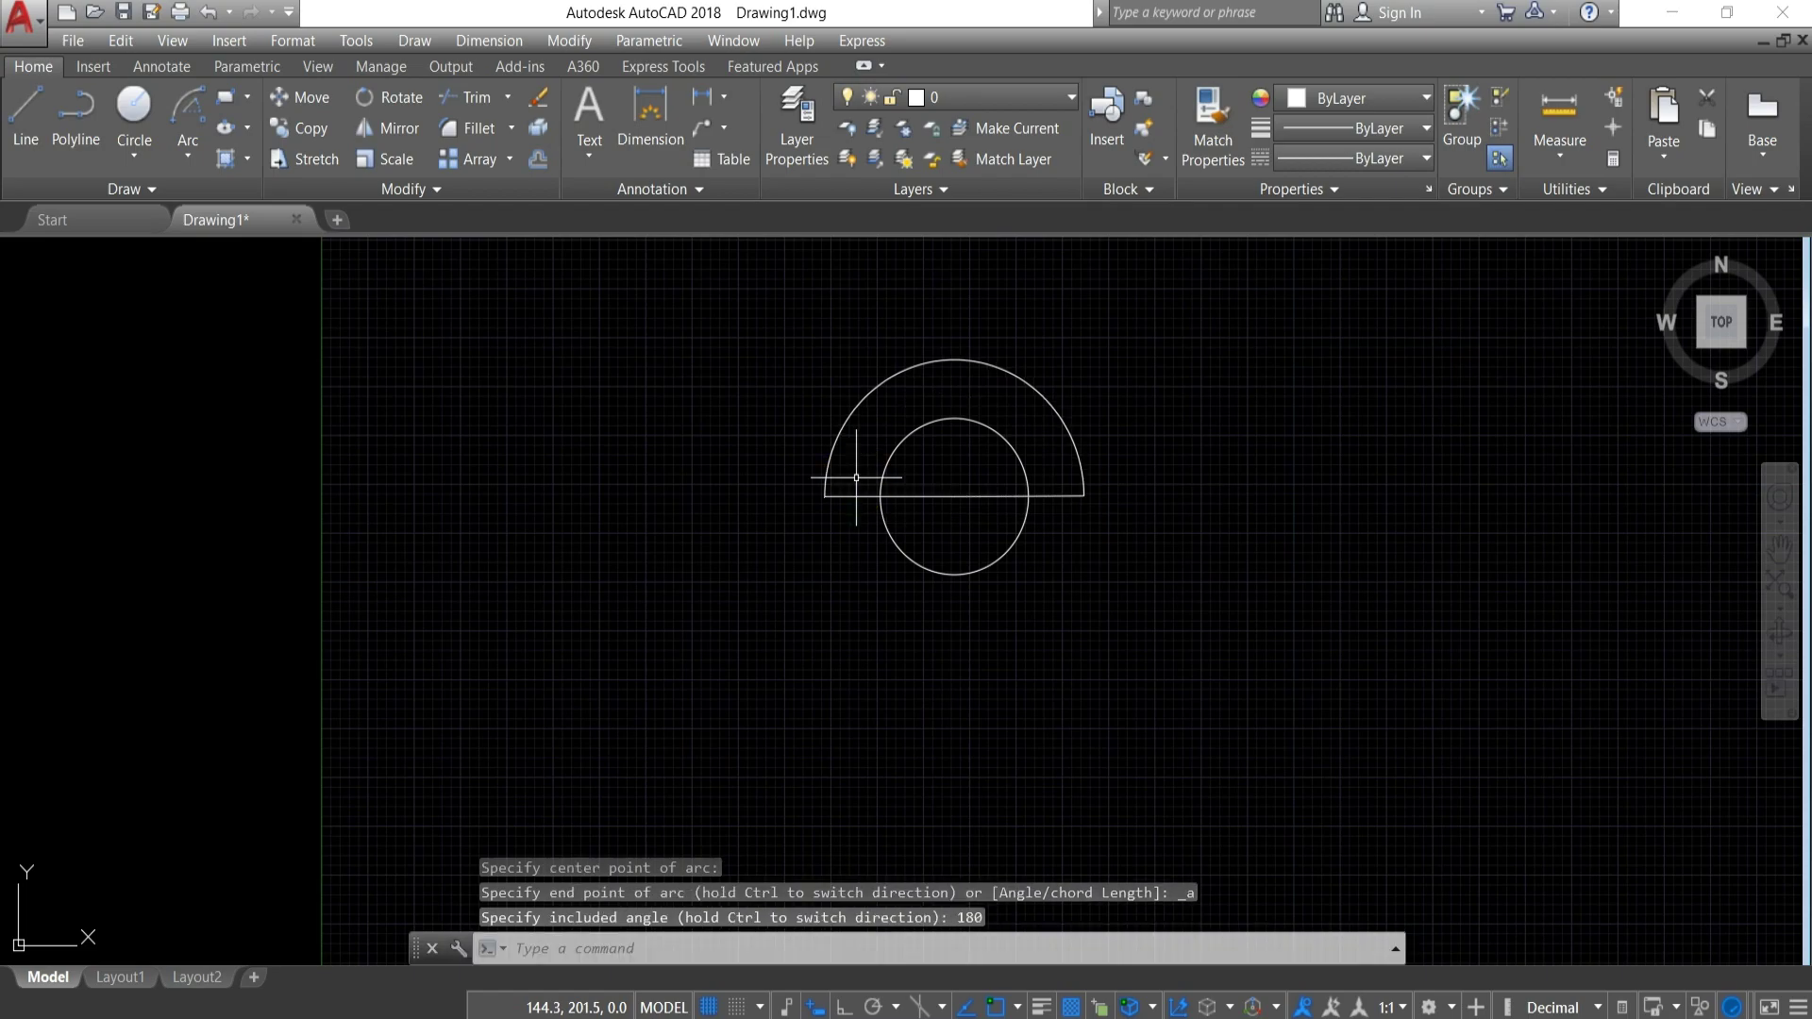
pyautogui.hotkey('ctrl', 'z')
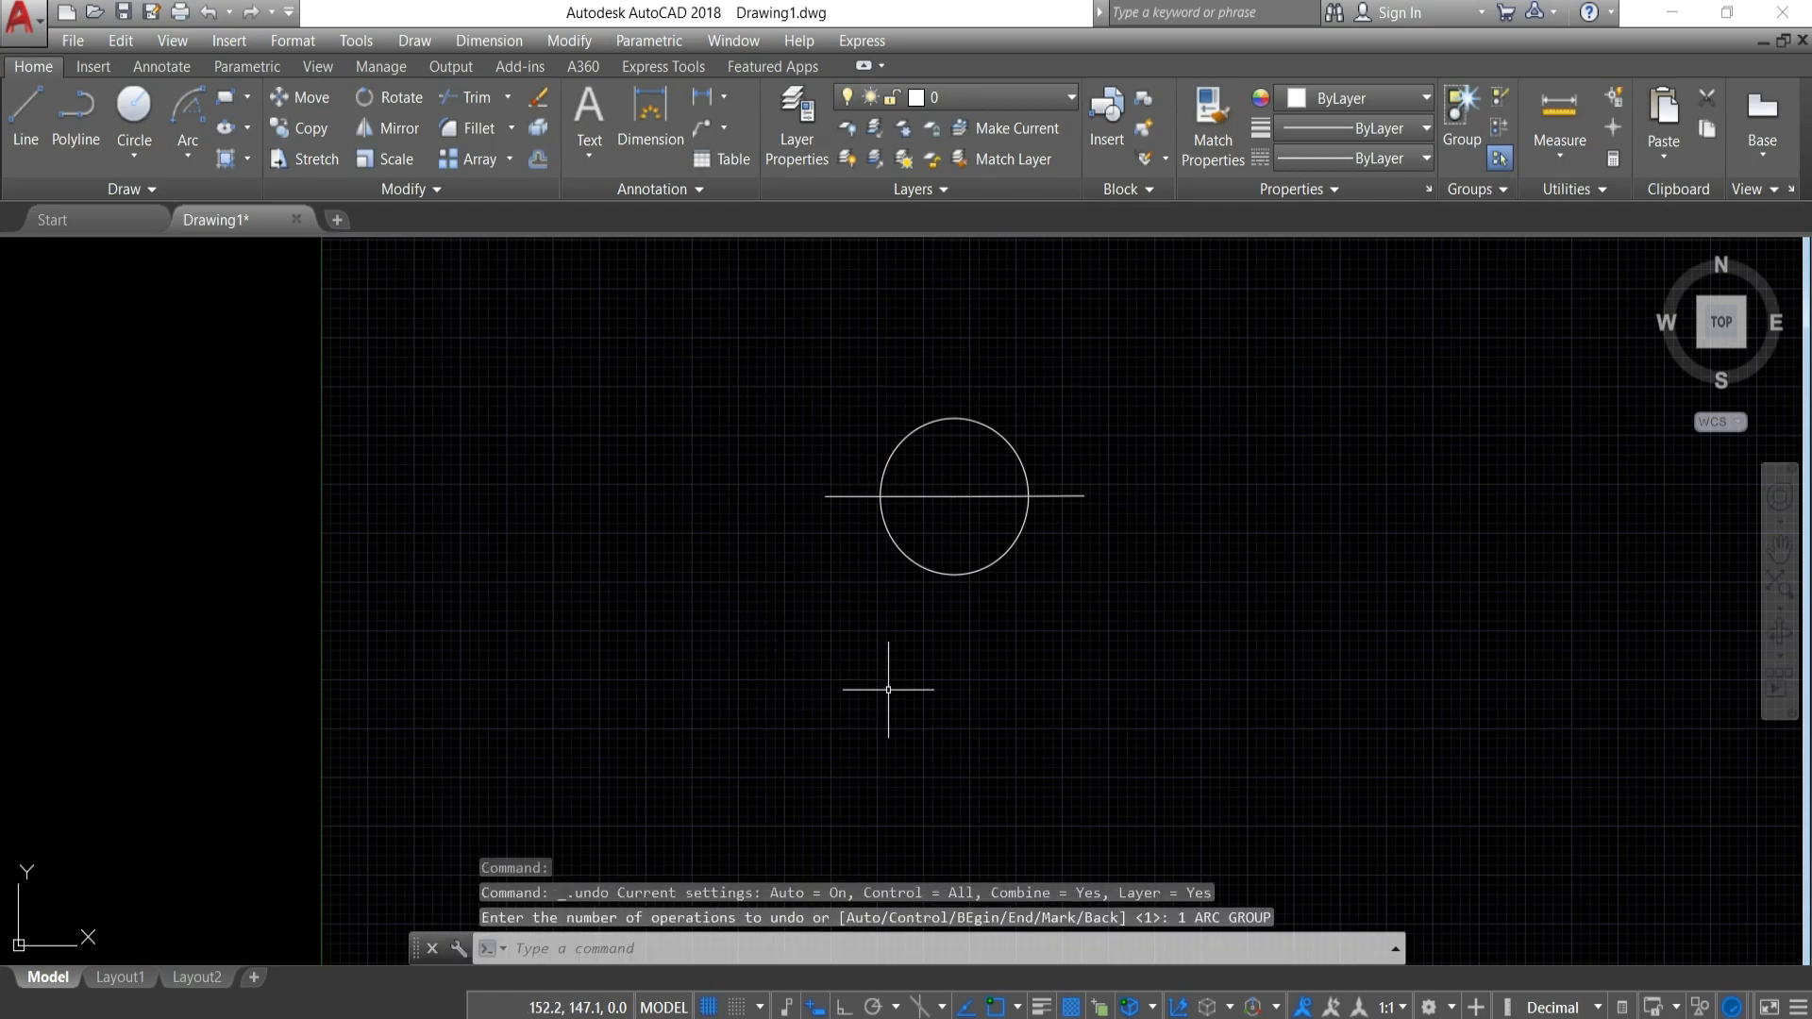
pyautogui.press('Return')
pyautogui.click(1082, 491)
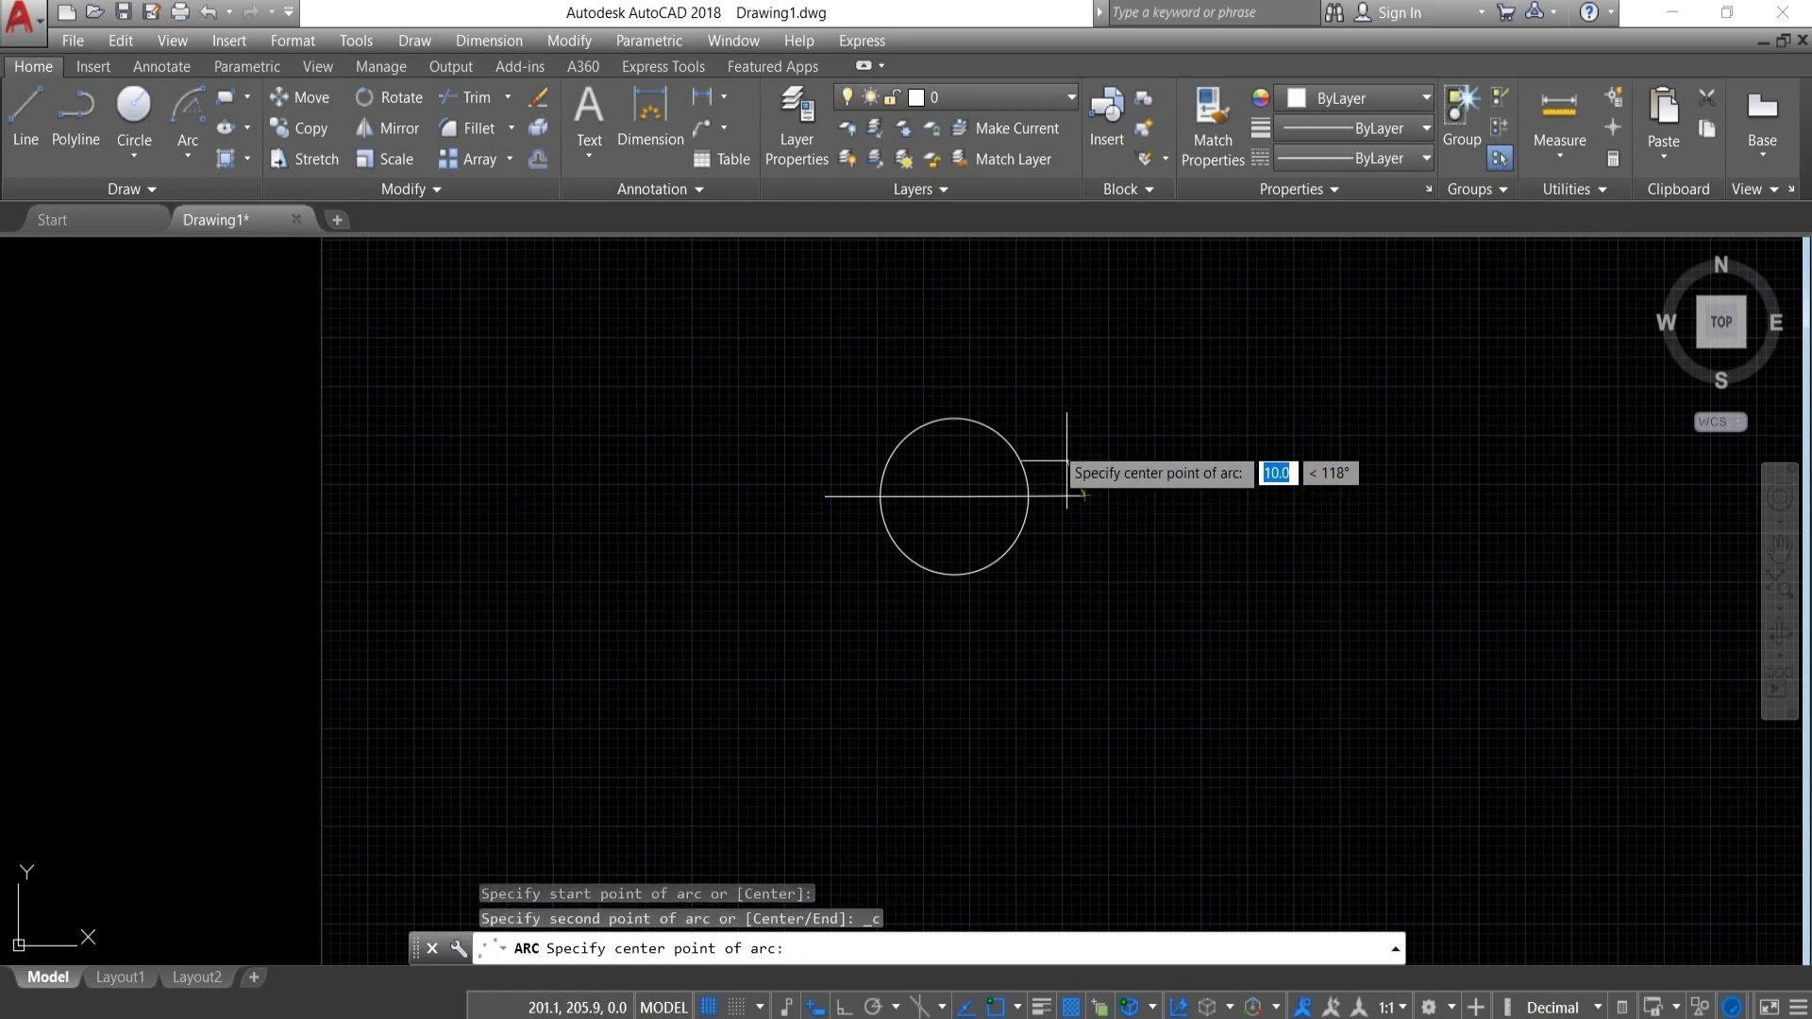
pyautogui.click(954, 496)
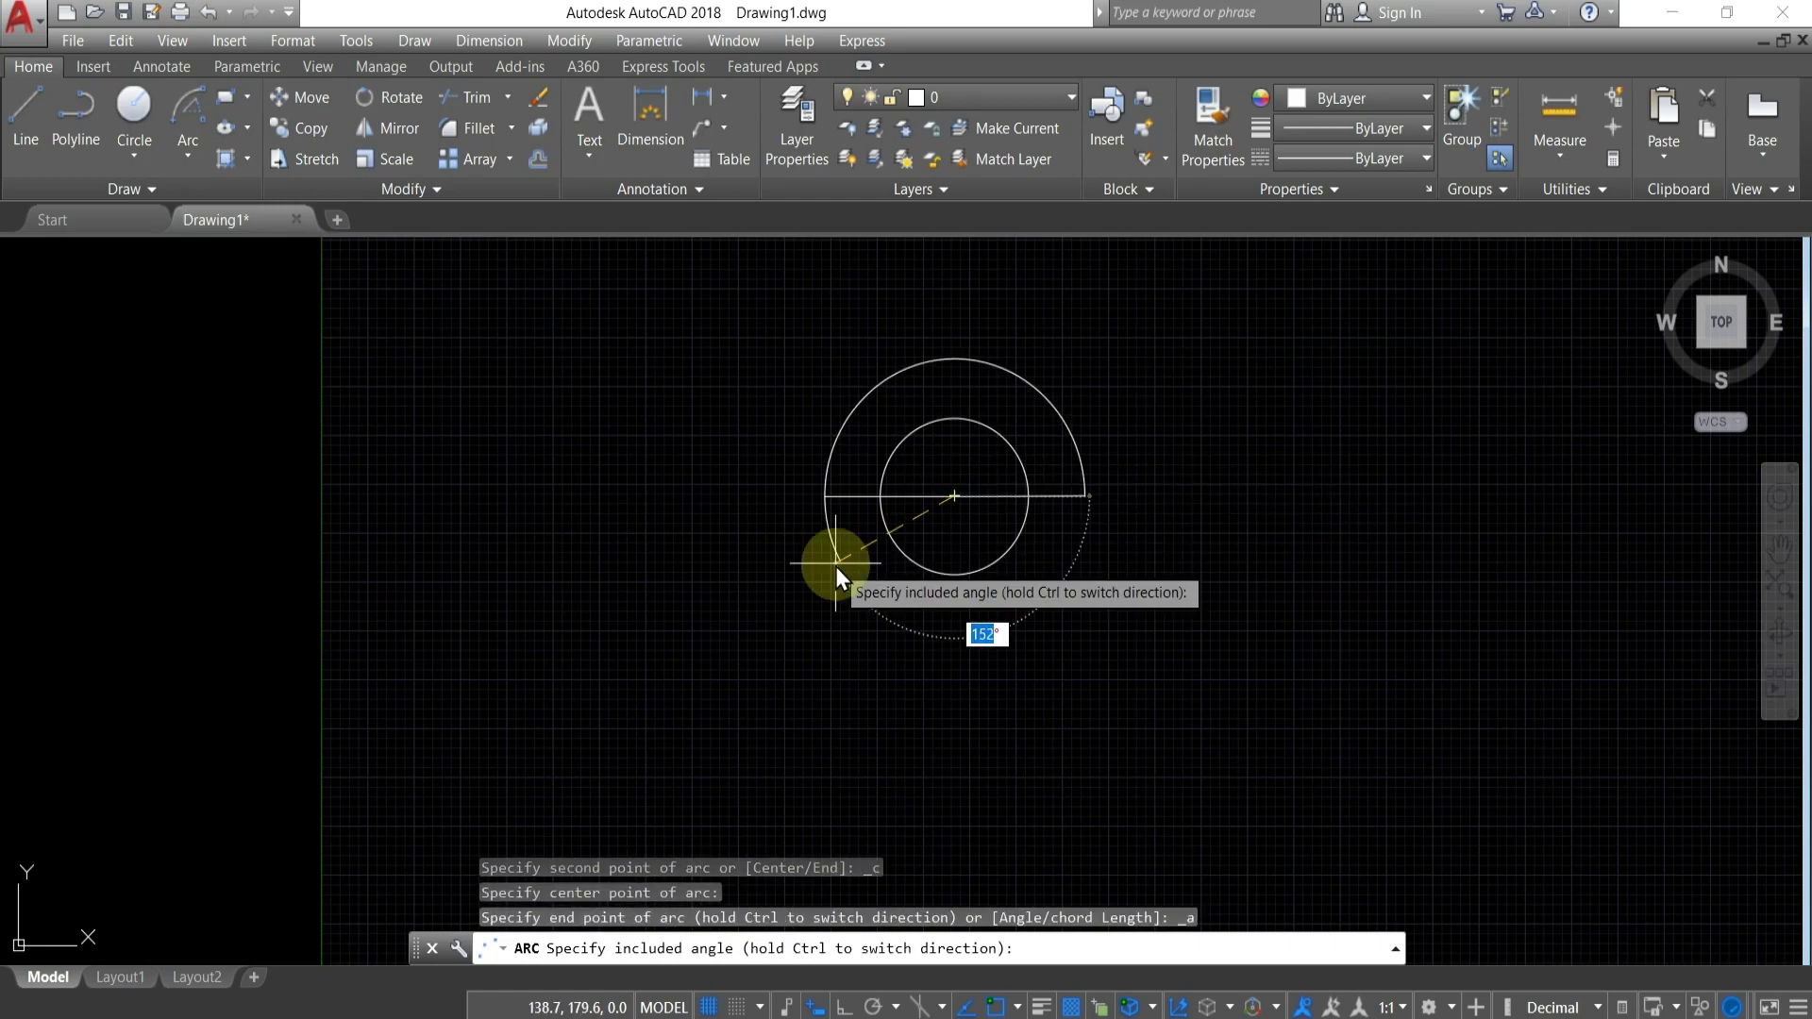
pyautogui.write('270')
pyautogui.press('Return')
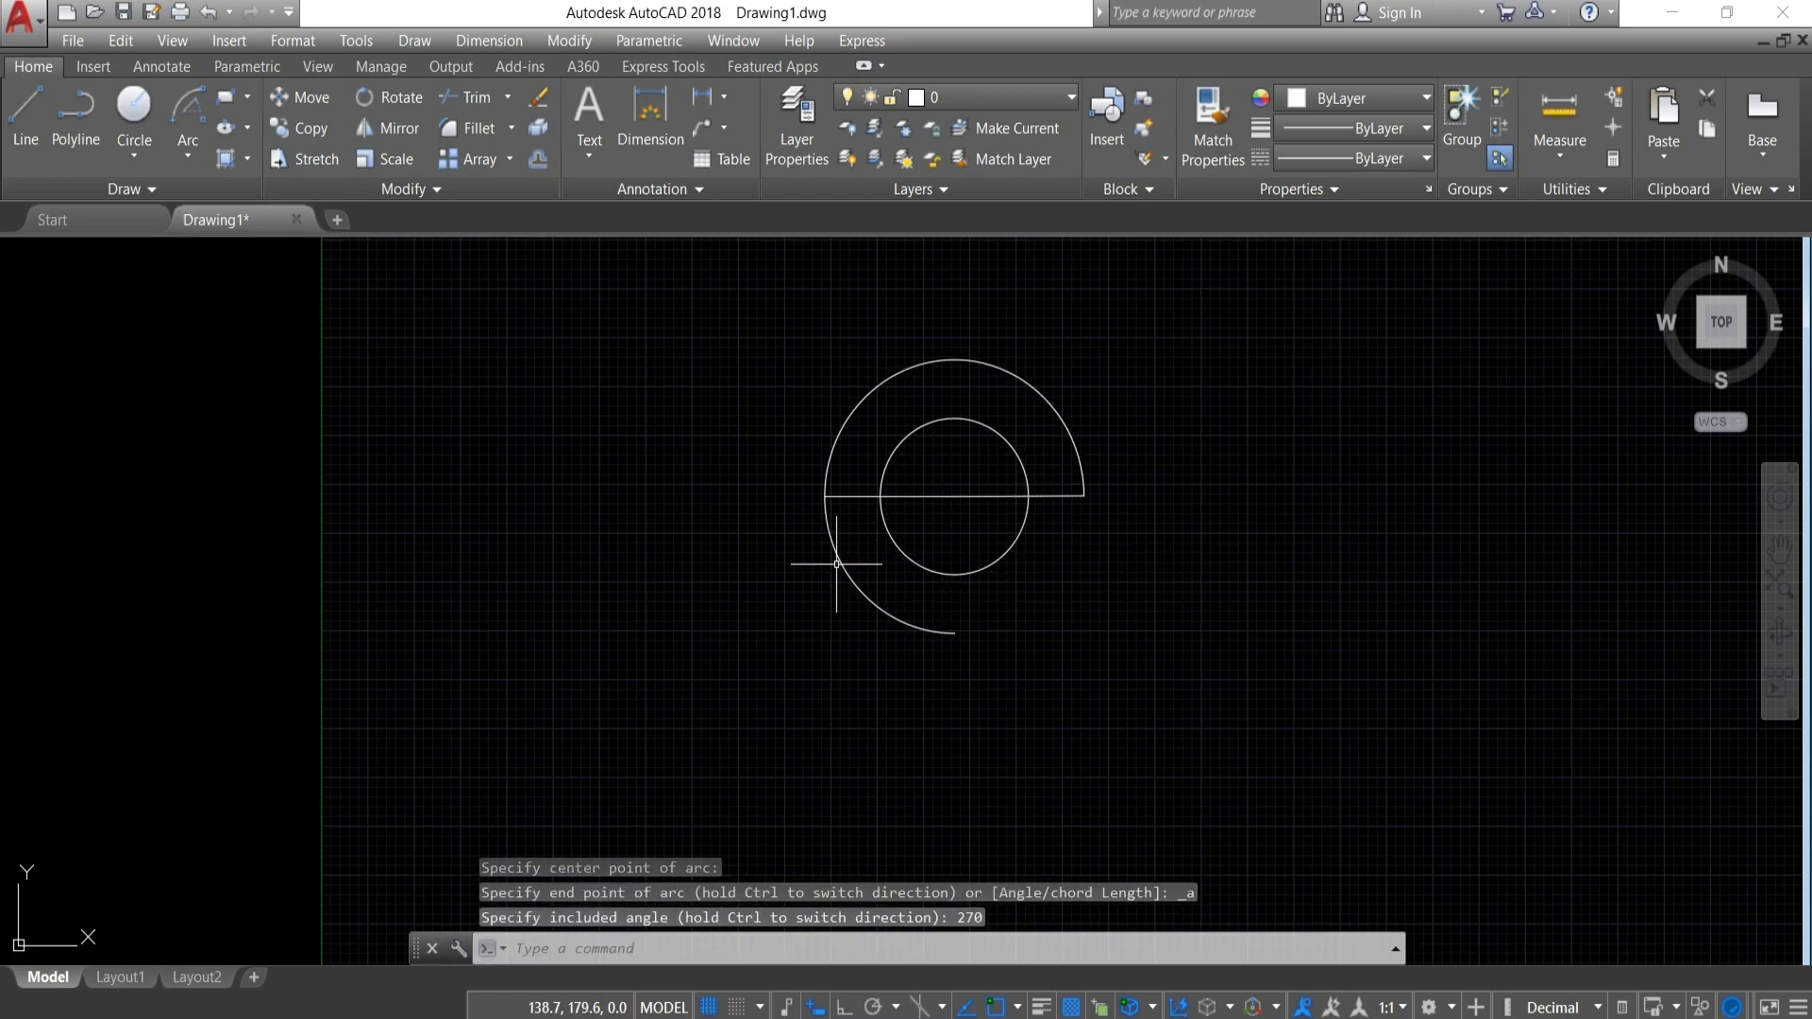
pyautogui.click(208, 12)
pyautogui.click(188, 155)
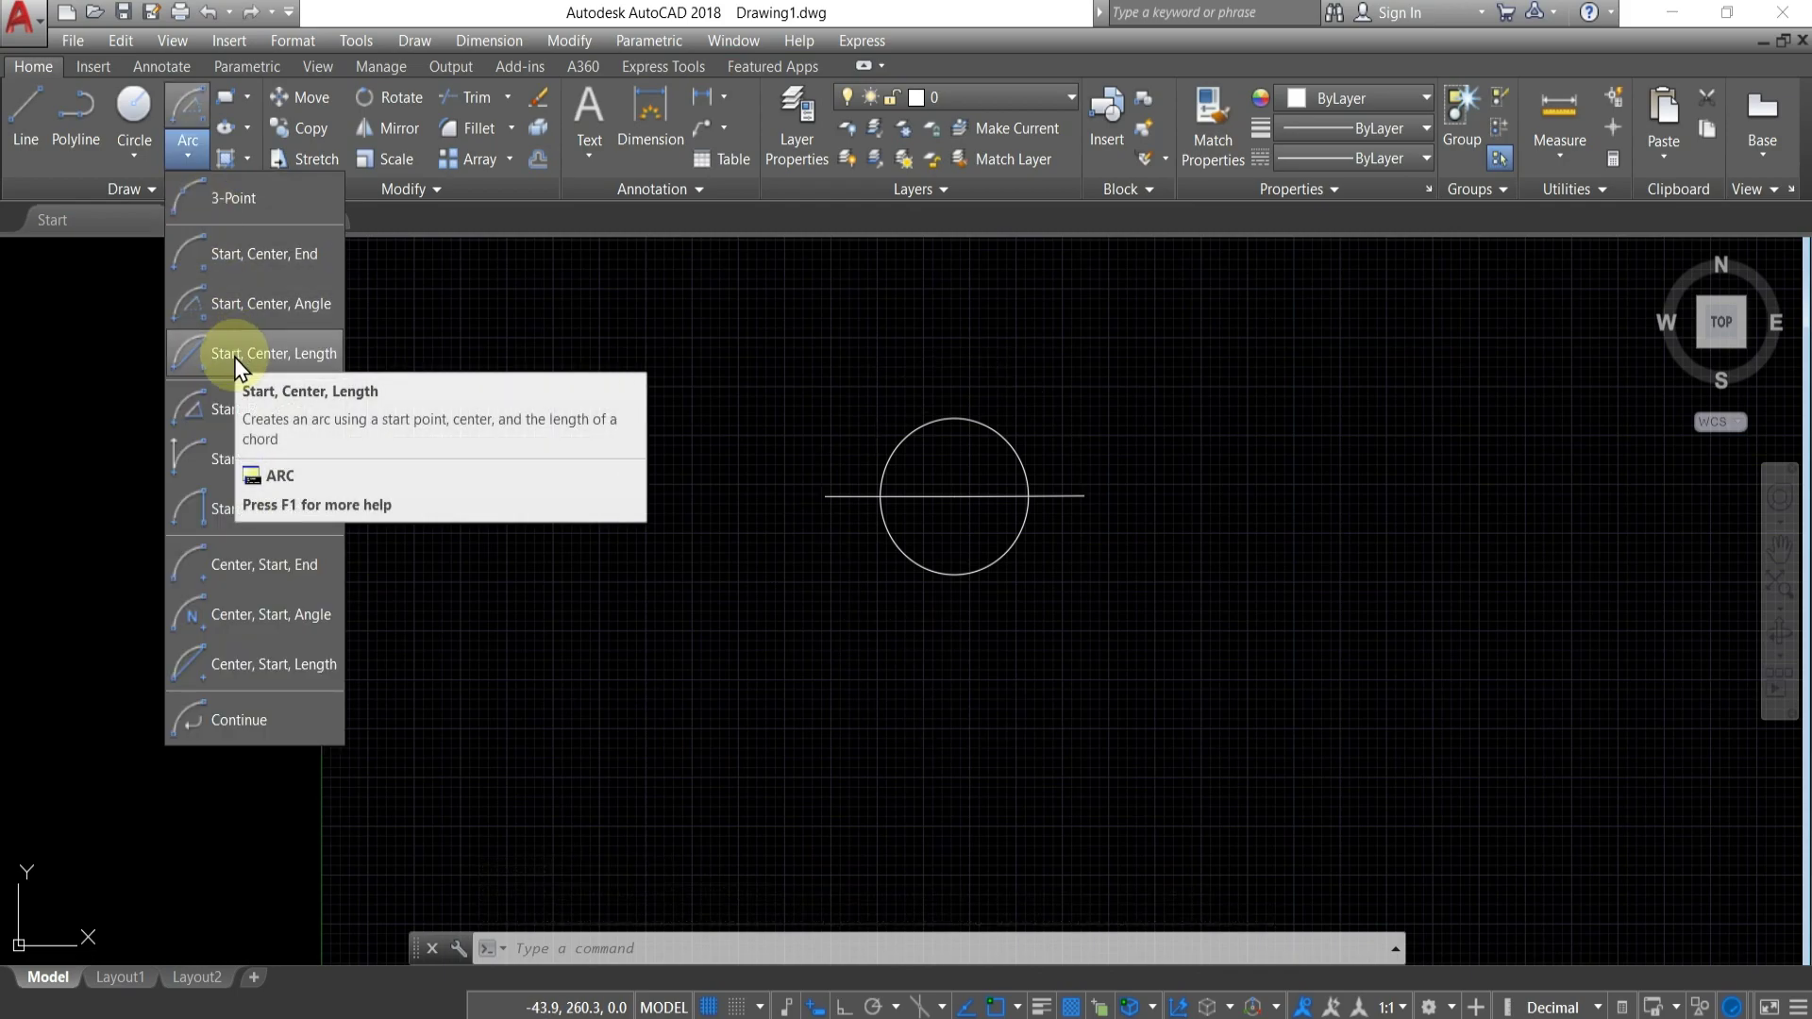
pyautogui.click(234, 355)
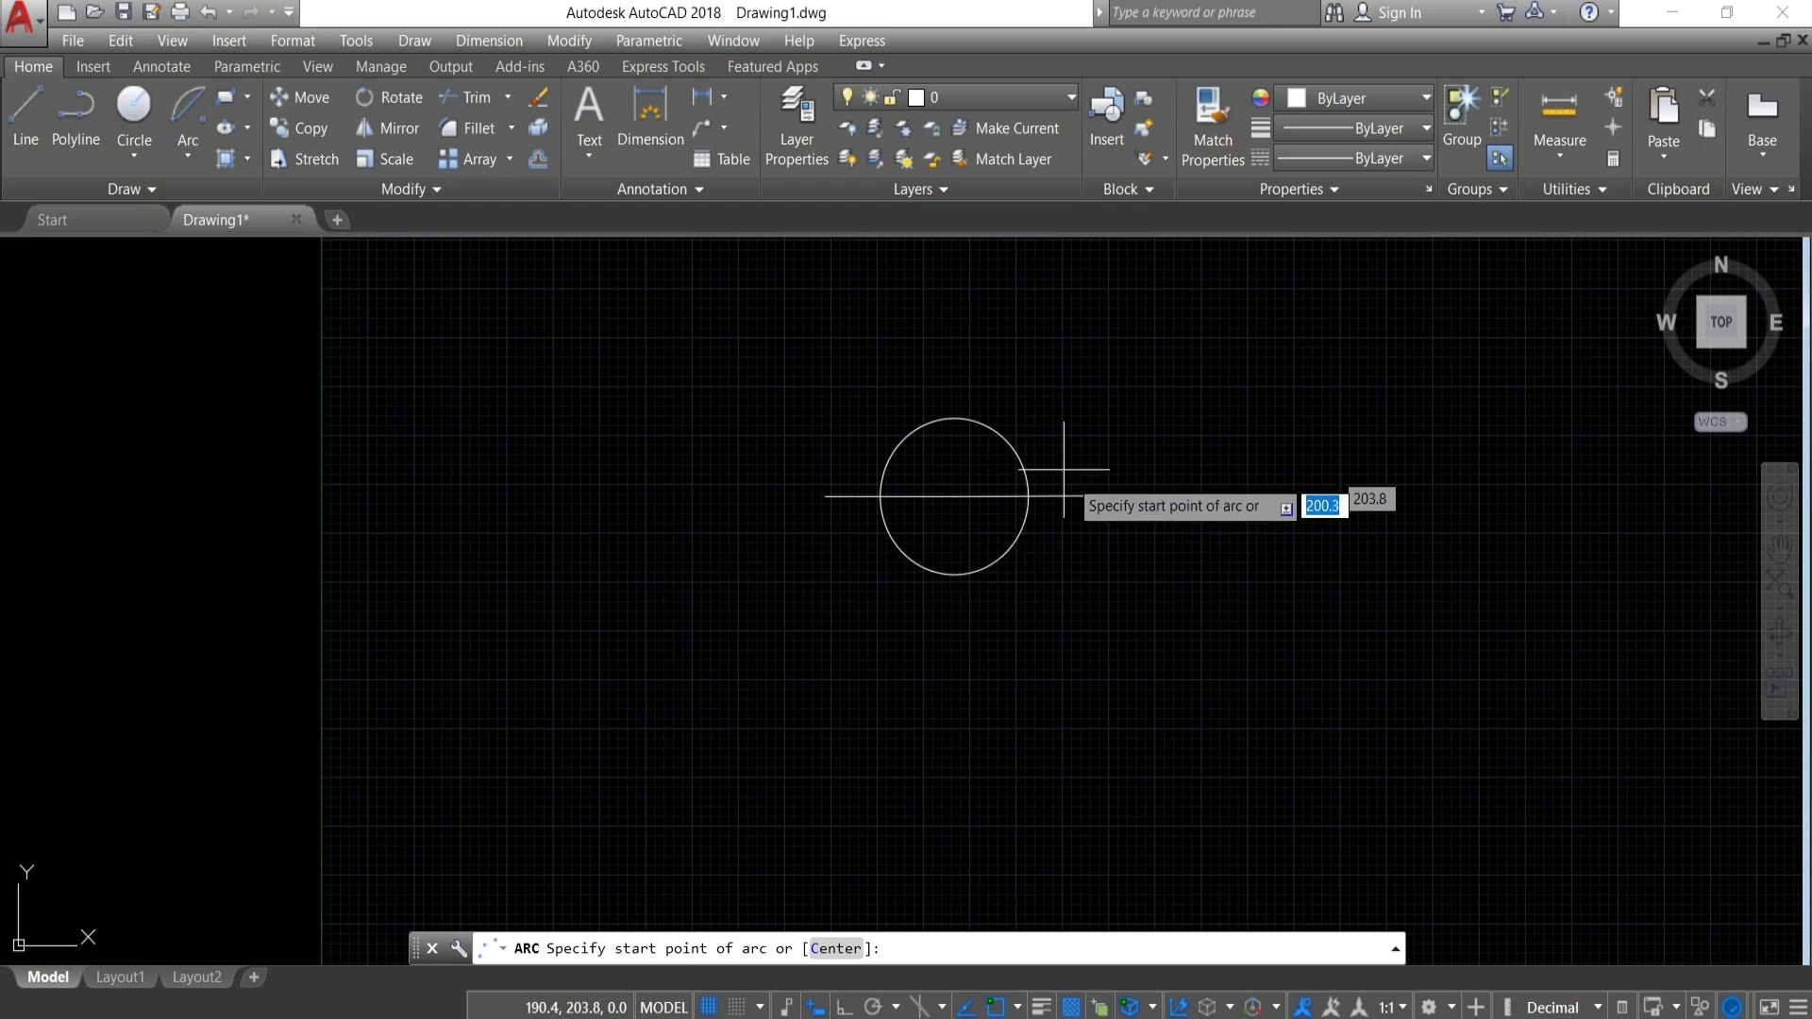
pyautogui.click(1085, 496)
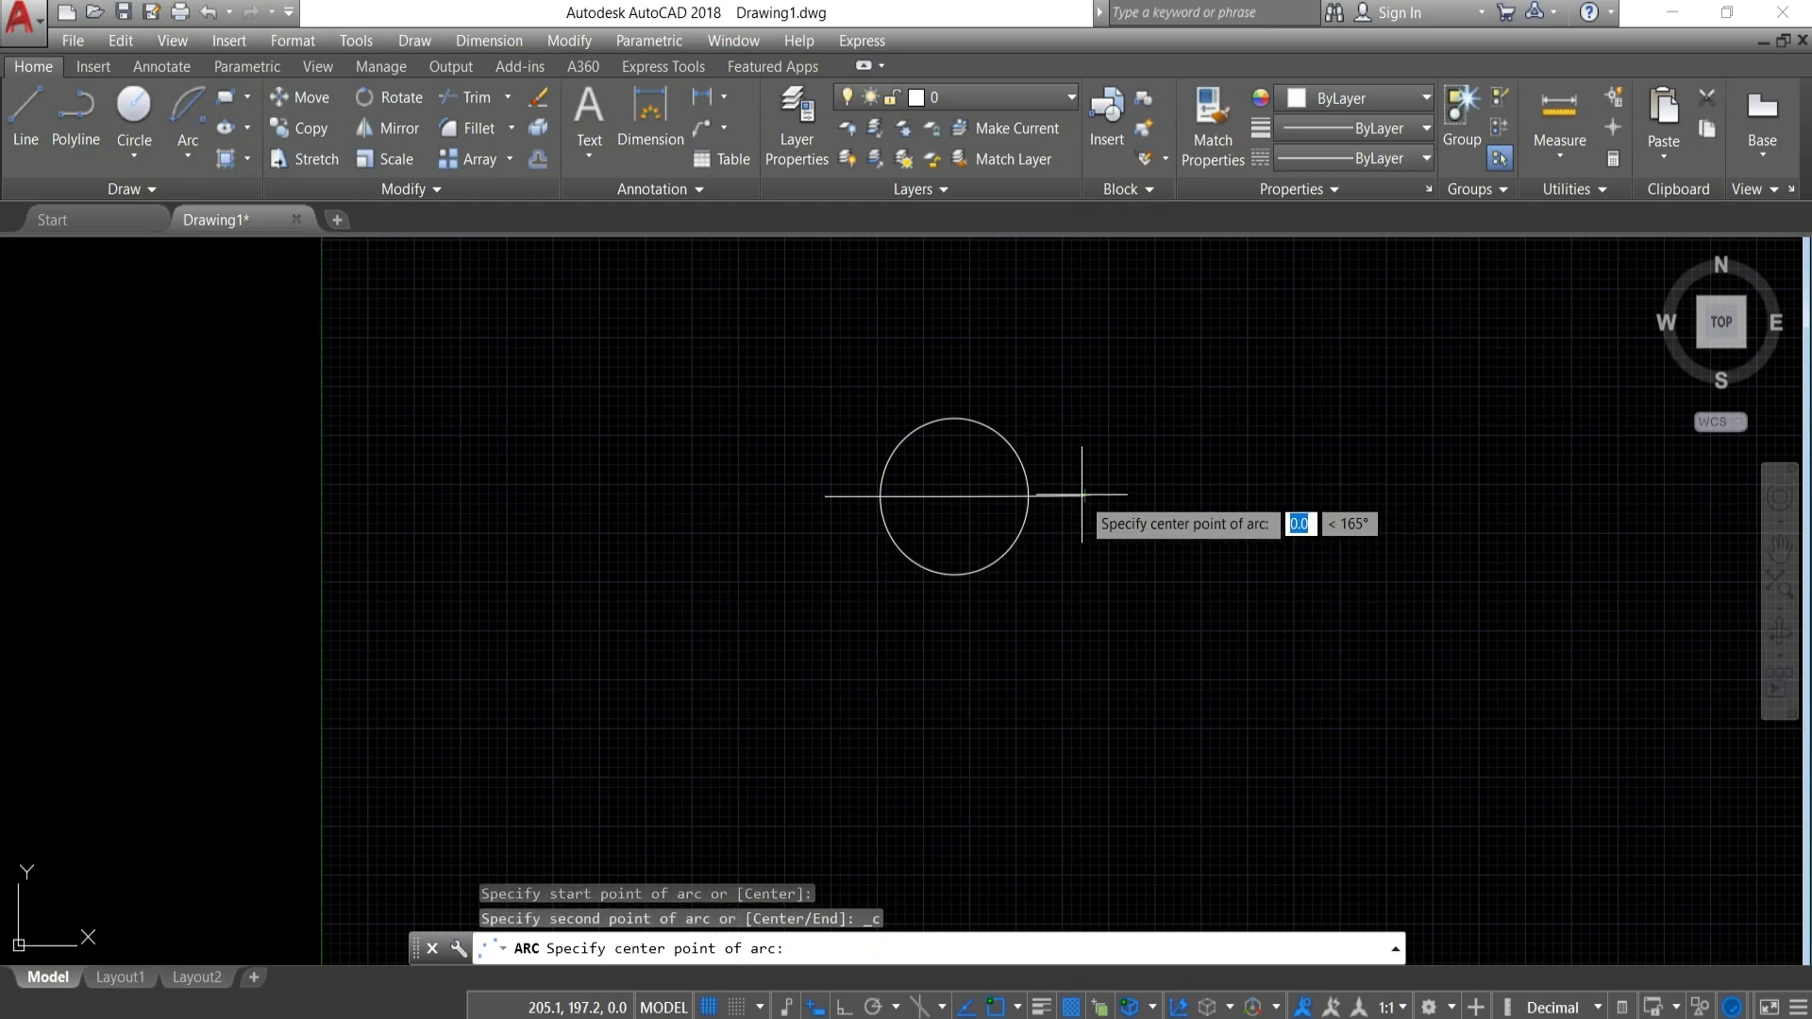
pyautogui.click(954, 496)
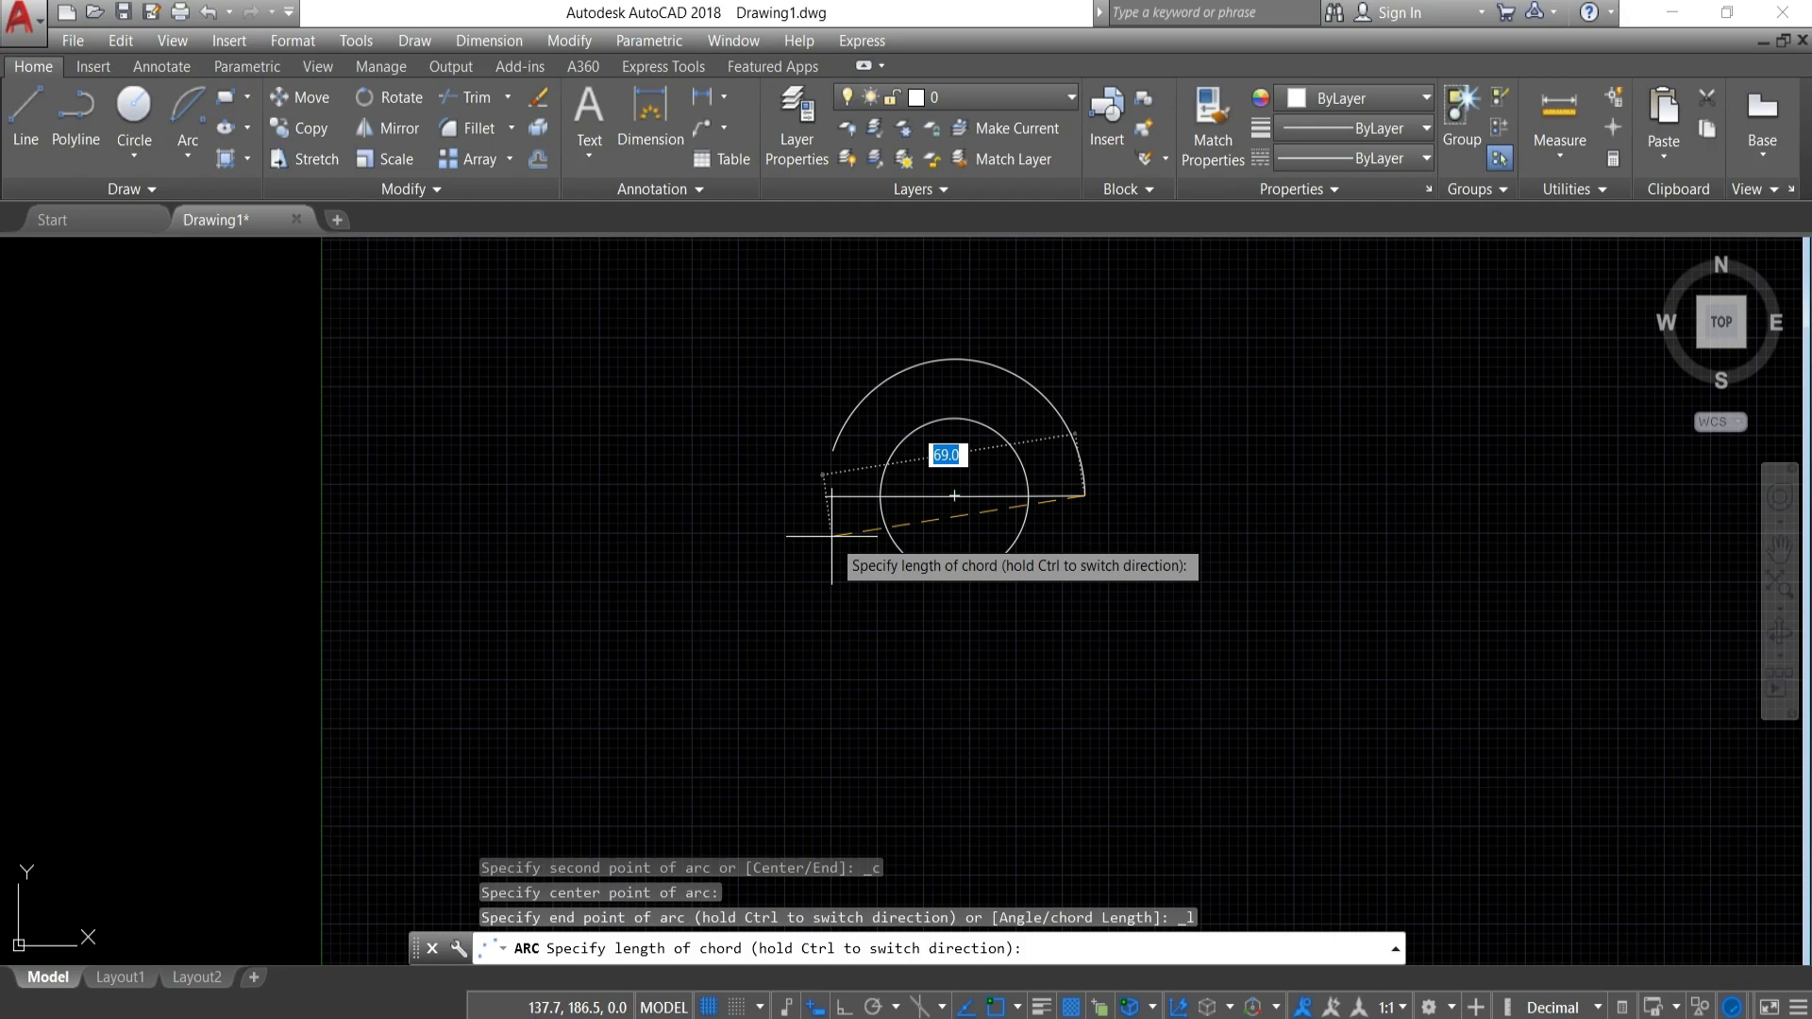
pyautogui.write('70')
pyautogui.press('Return')
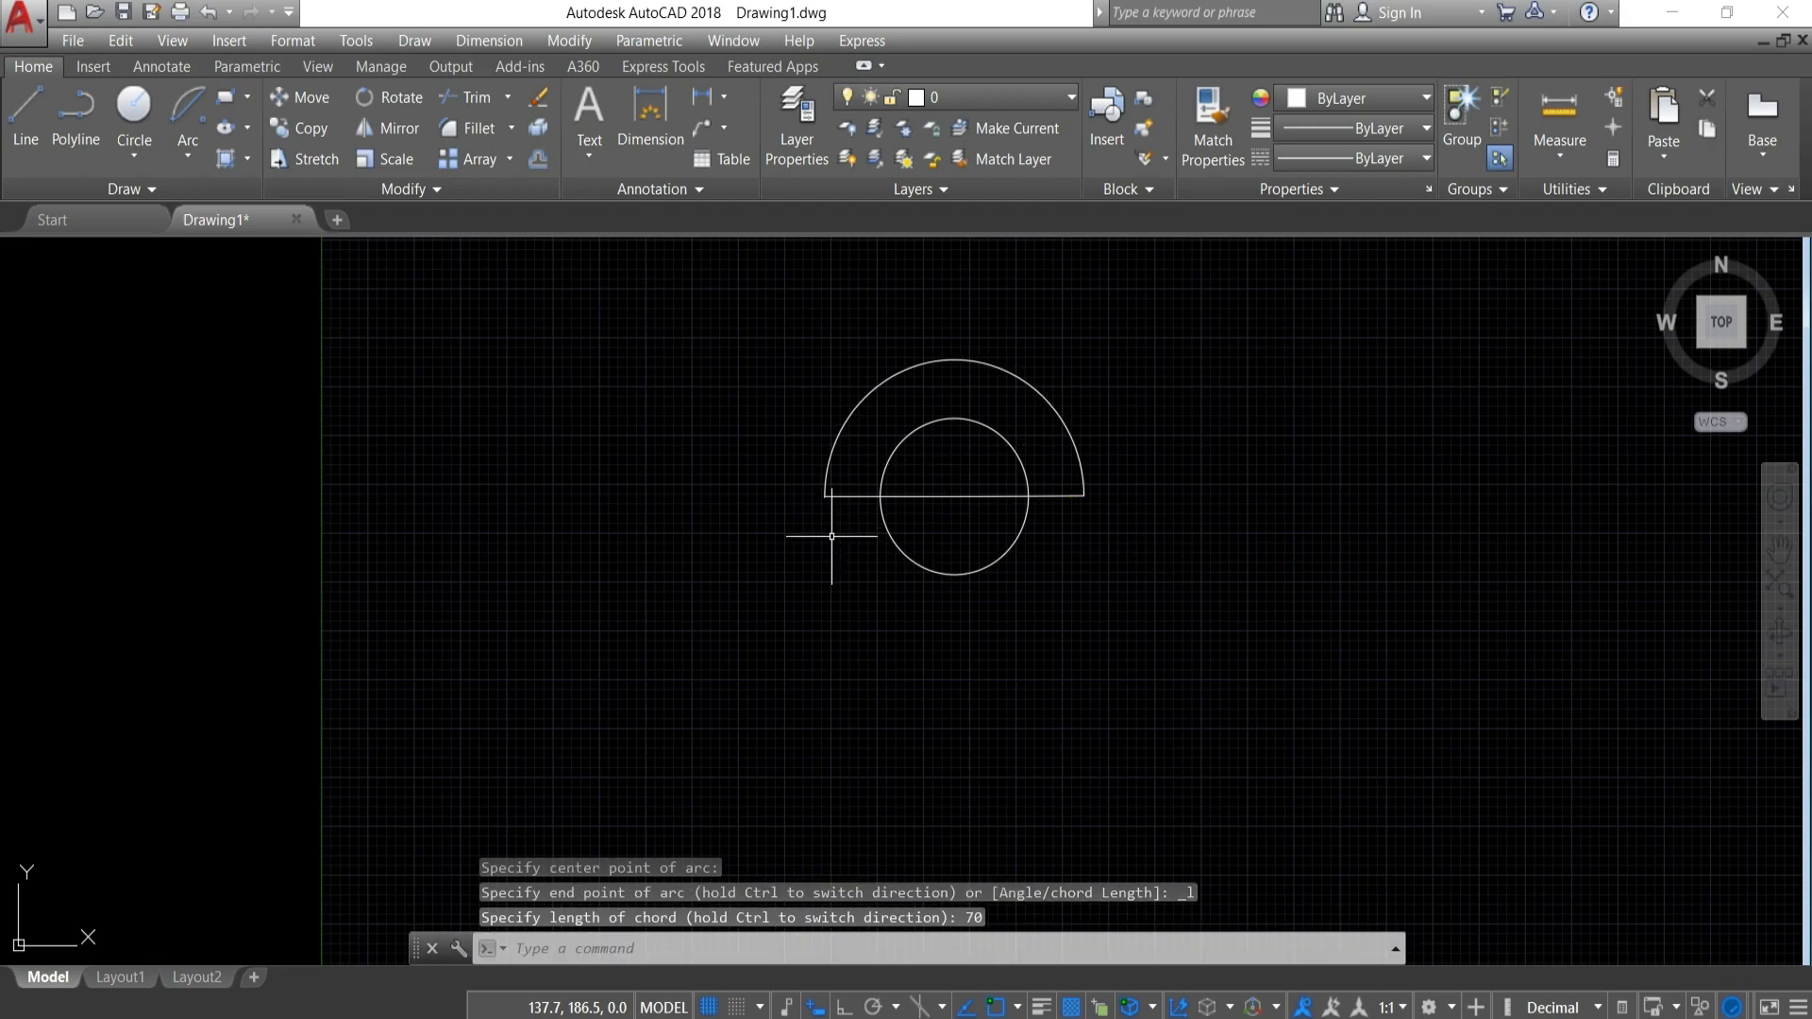
pyautogui.hotkey('ctrl', 'z')
pyautogui.click(187, 157)
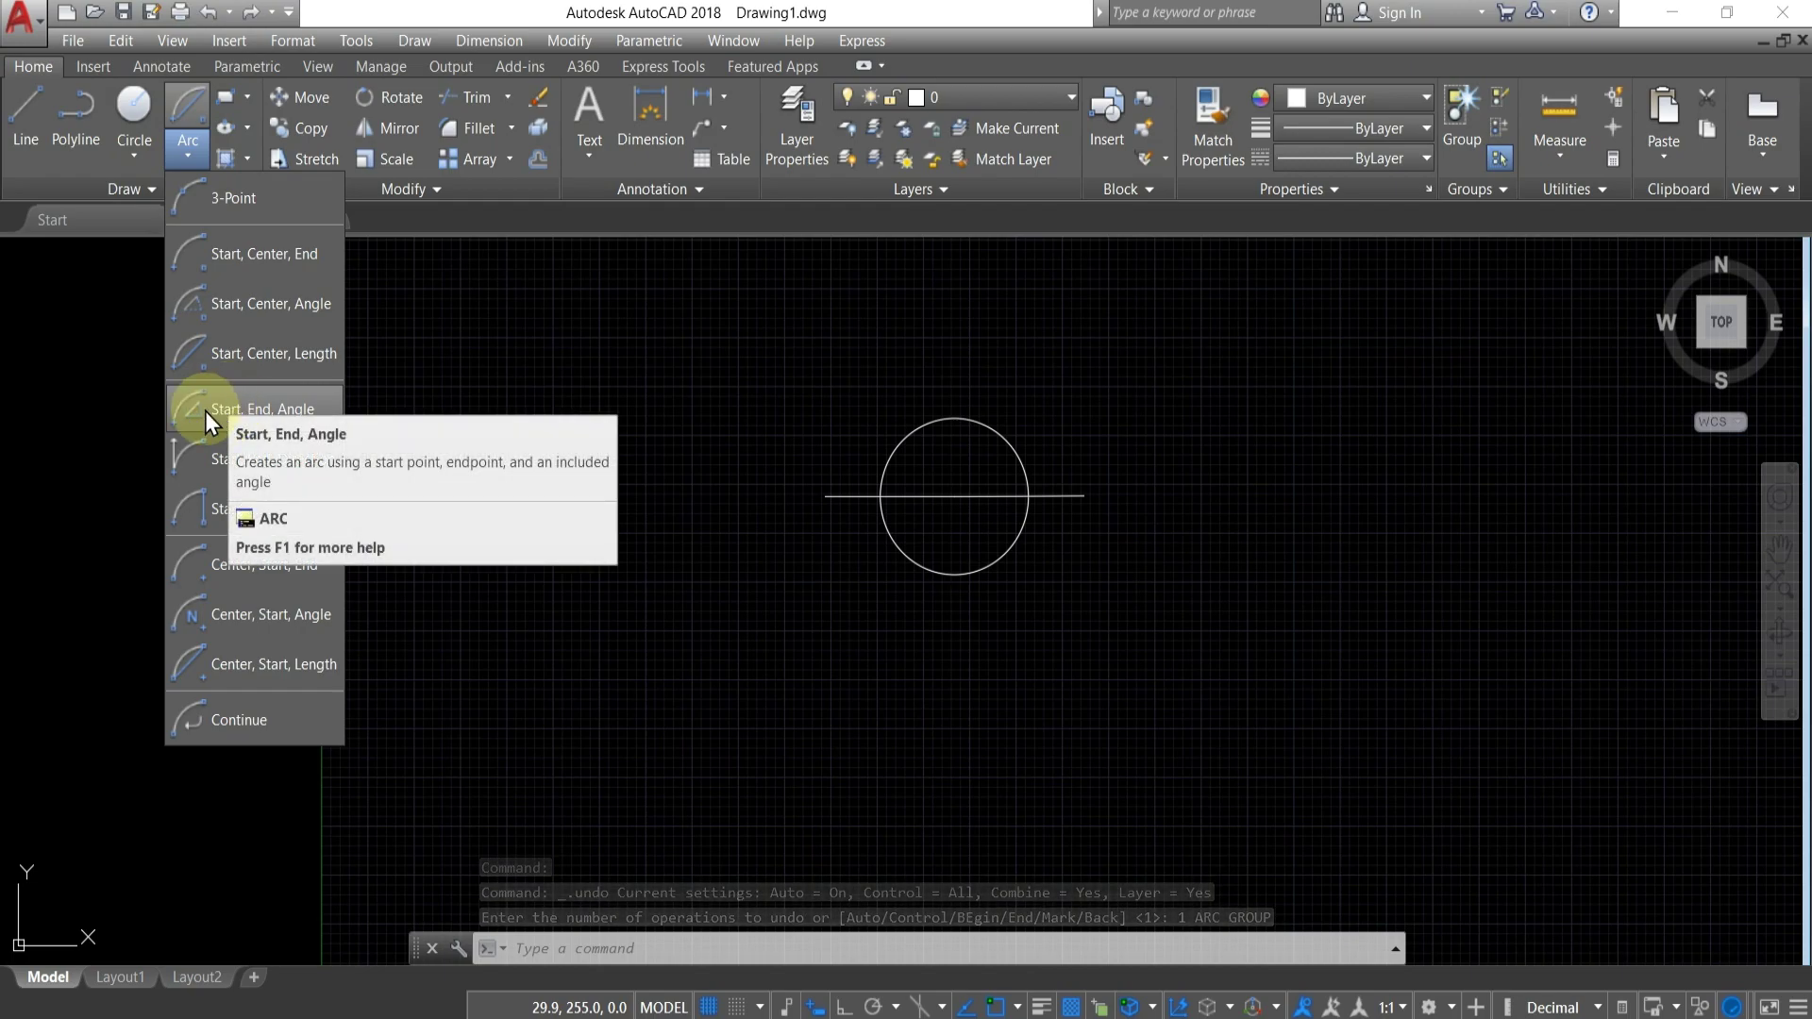
pyautogui.click(206, 411)
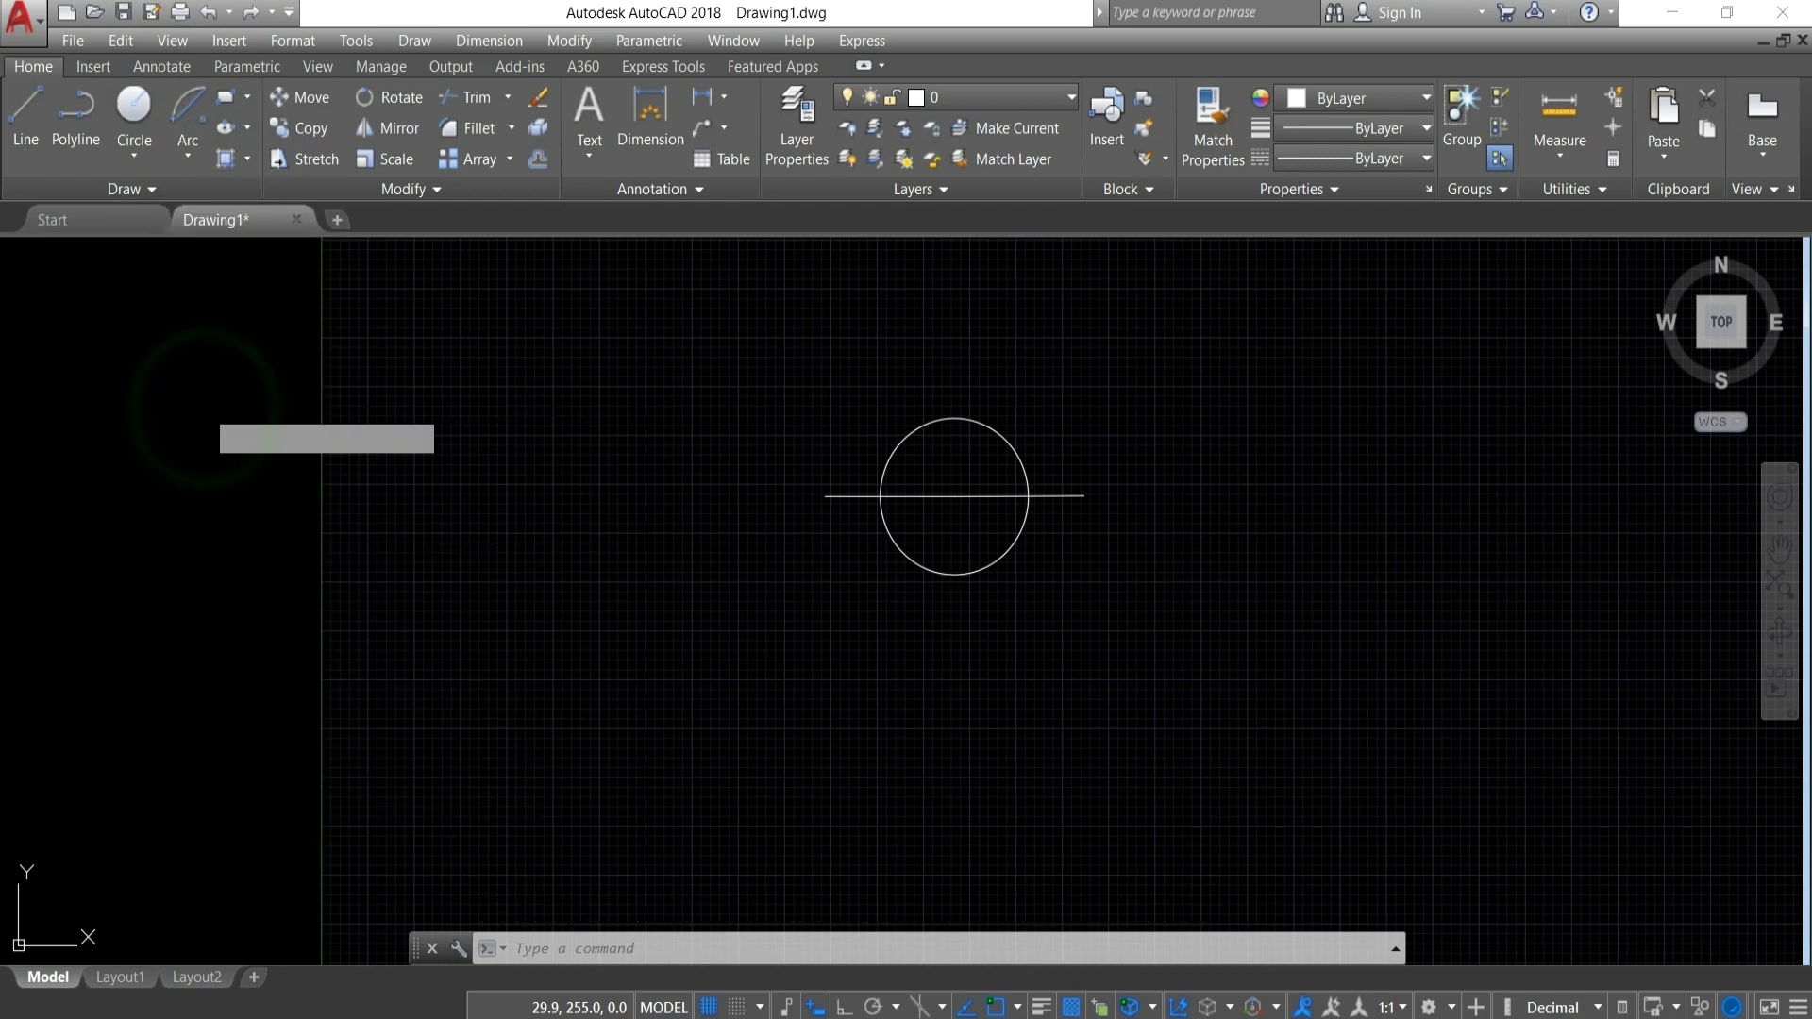
pyautogui.click(1085, 494)
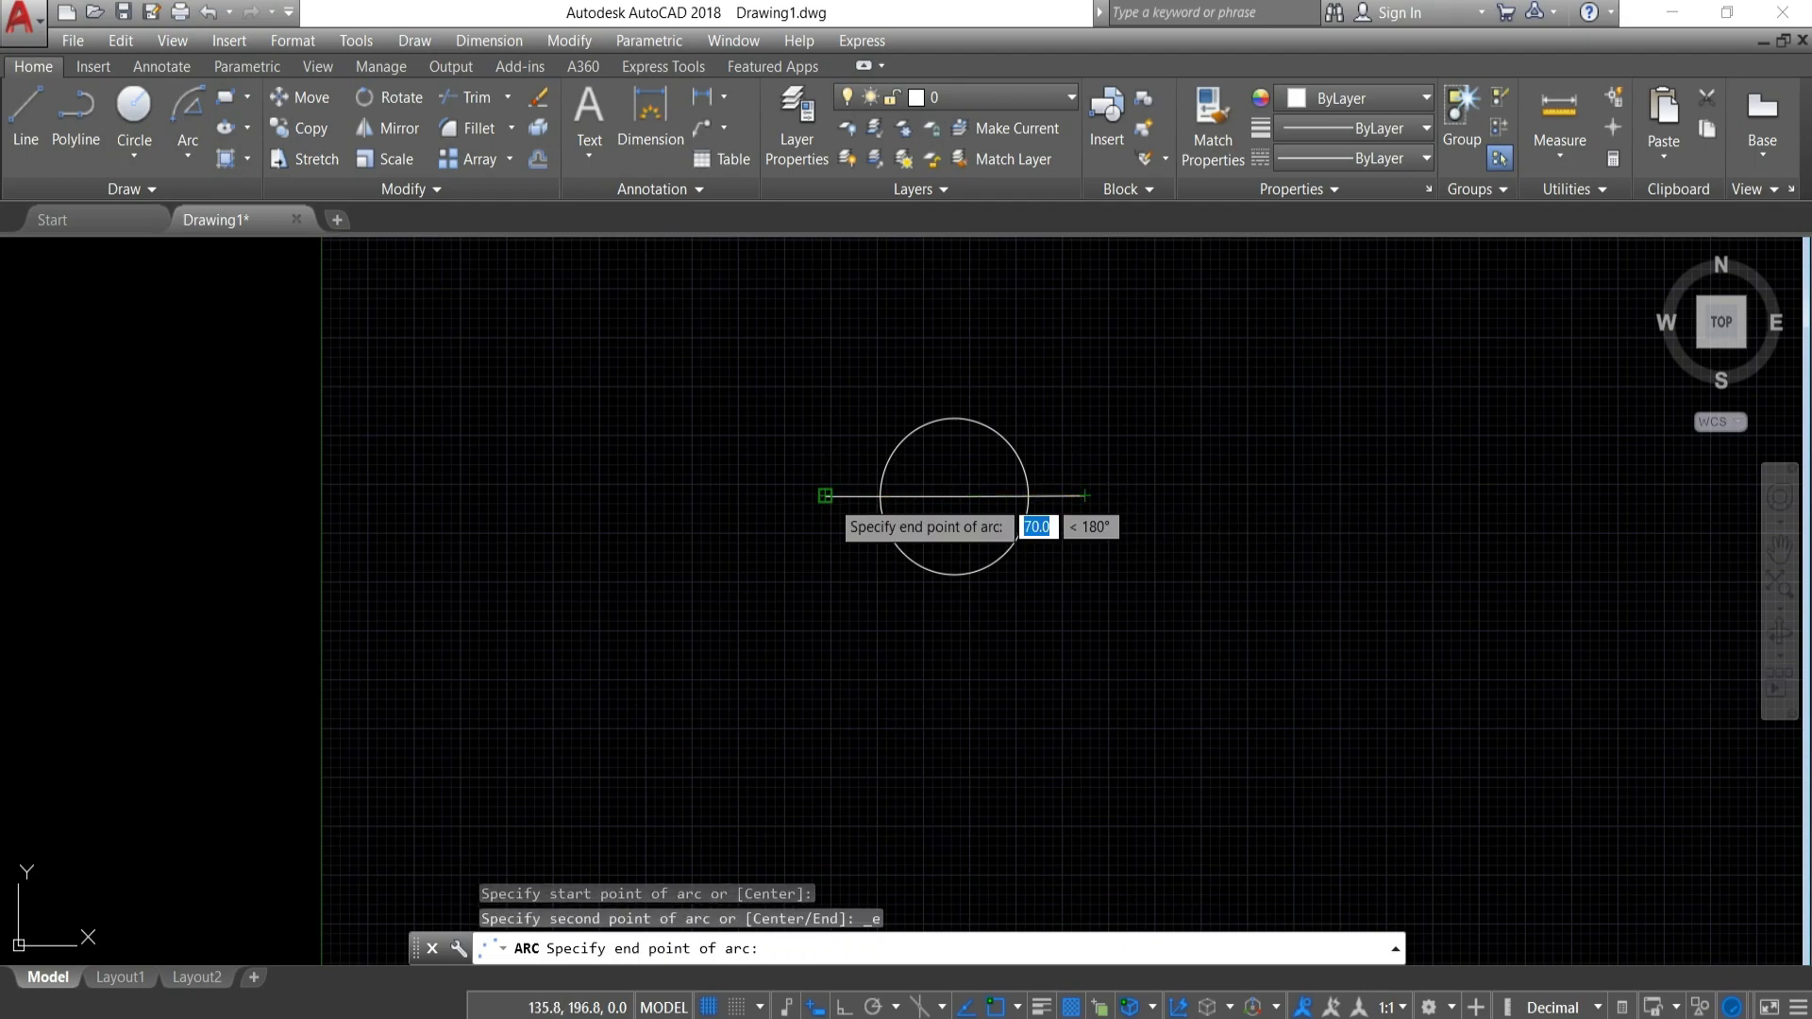
pyautogui.click(827, 494)
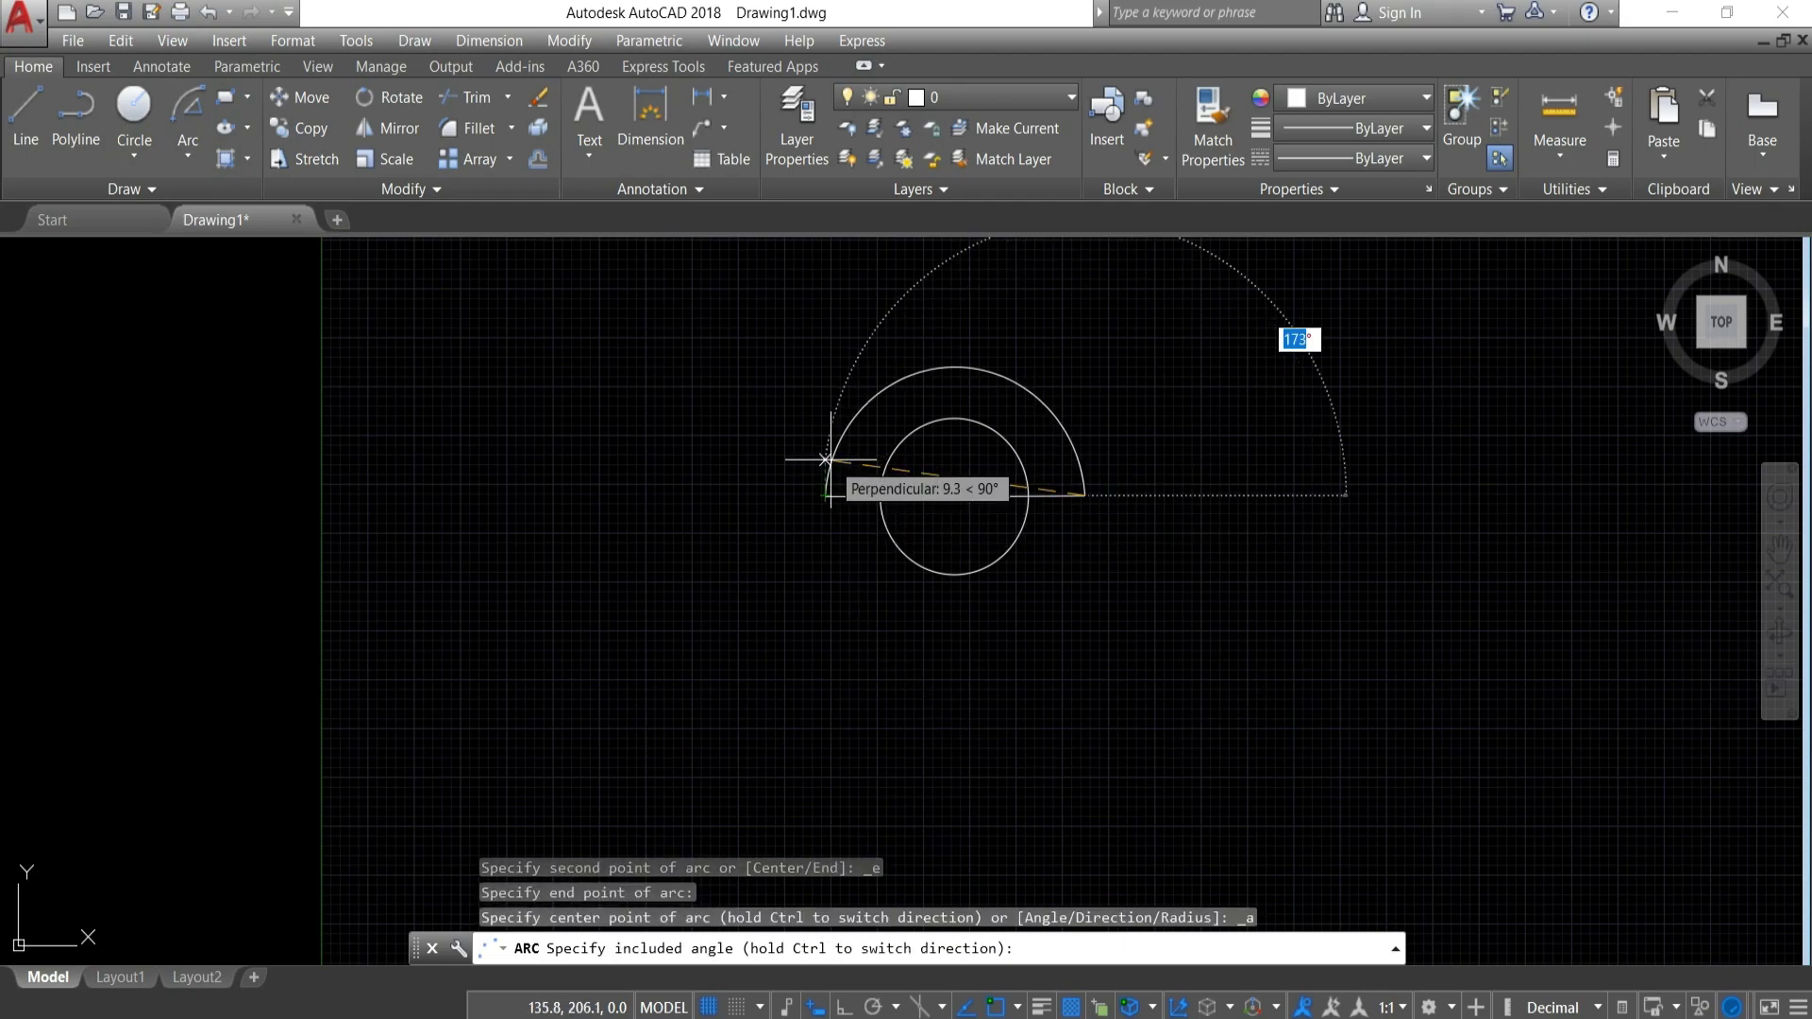
pyautogui.write('180')
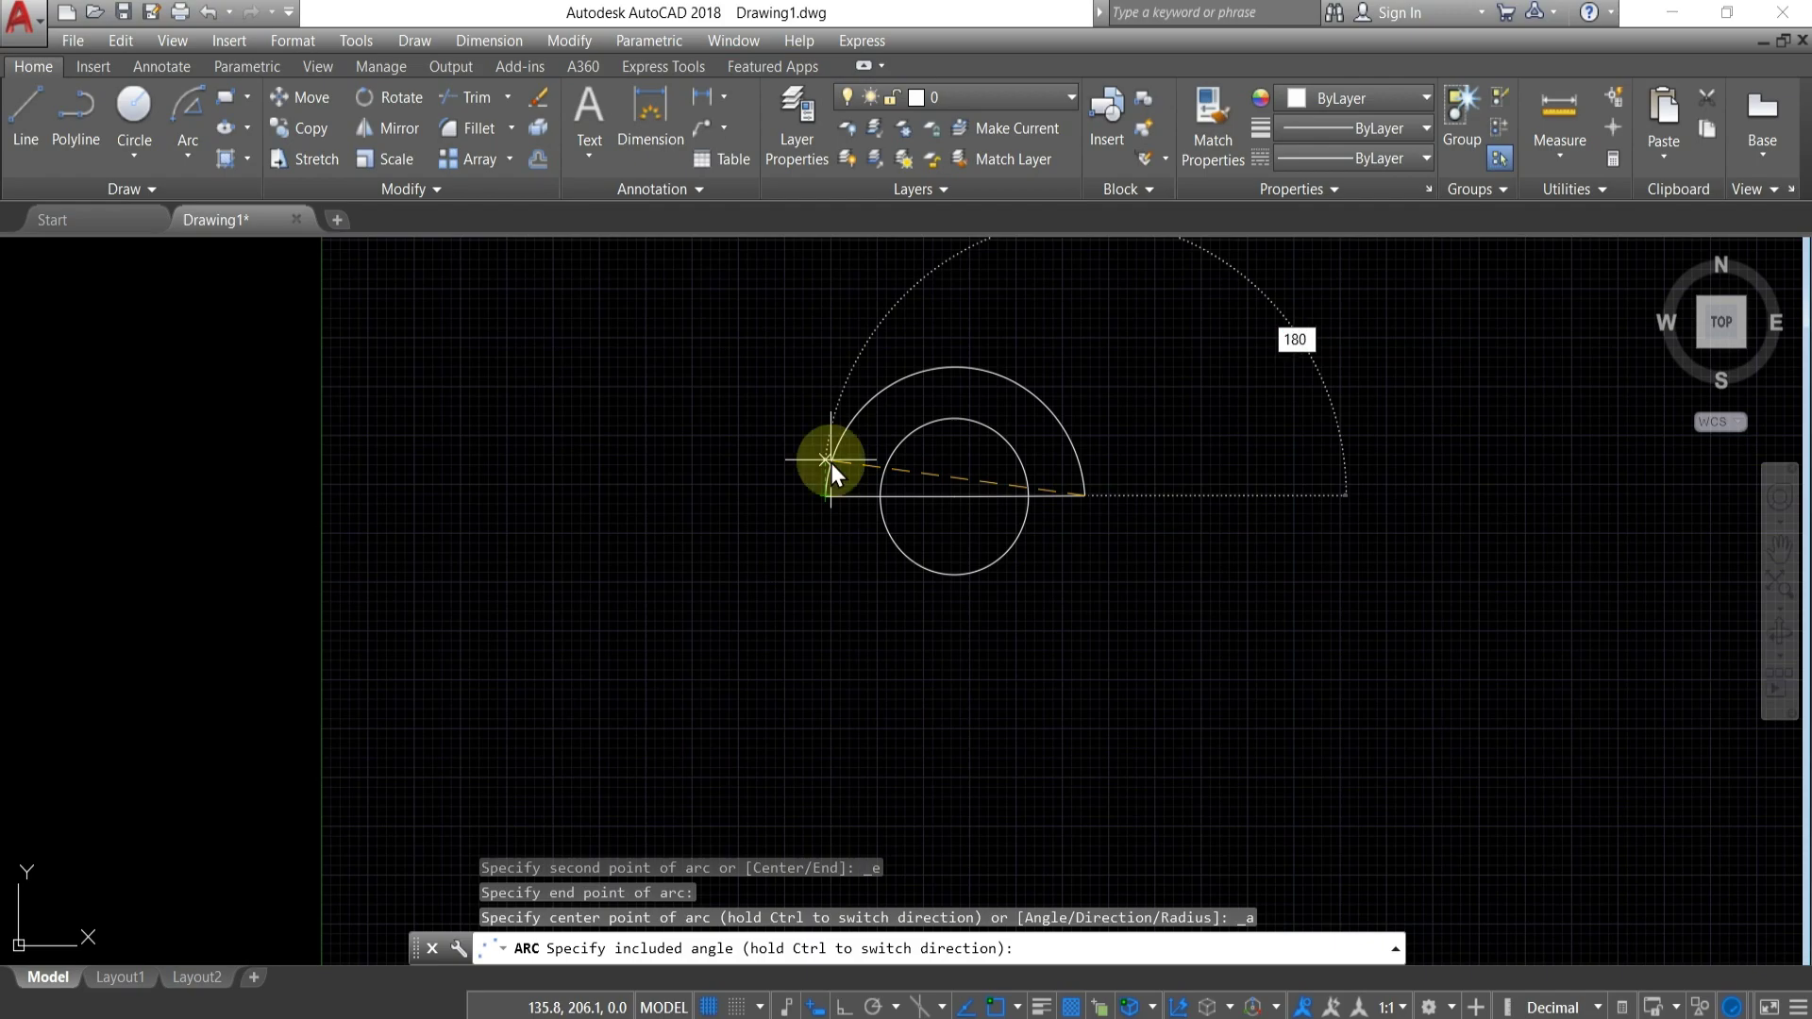
pyautogui.press('Return')
pyautogui.hotkey('ctrl', 'z')
pyautogui.click(188, 152)
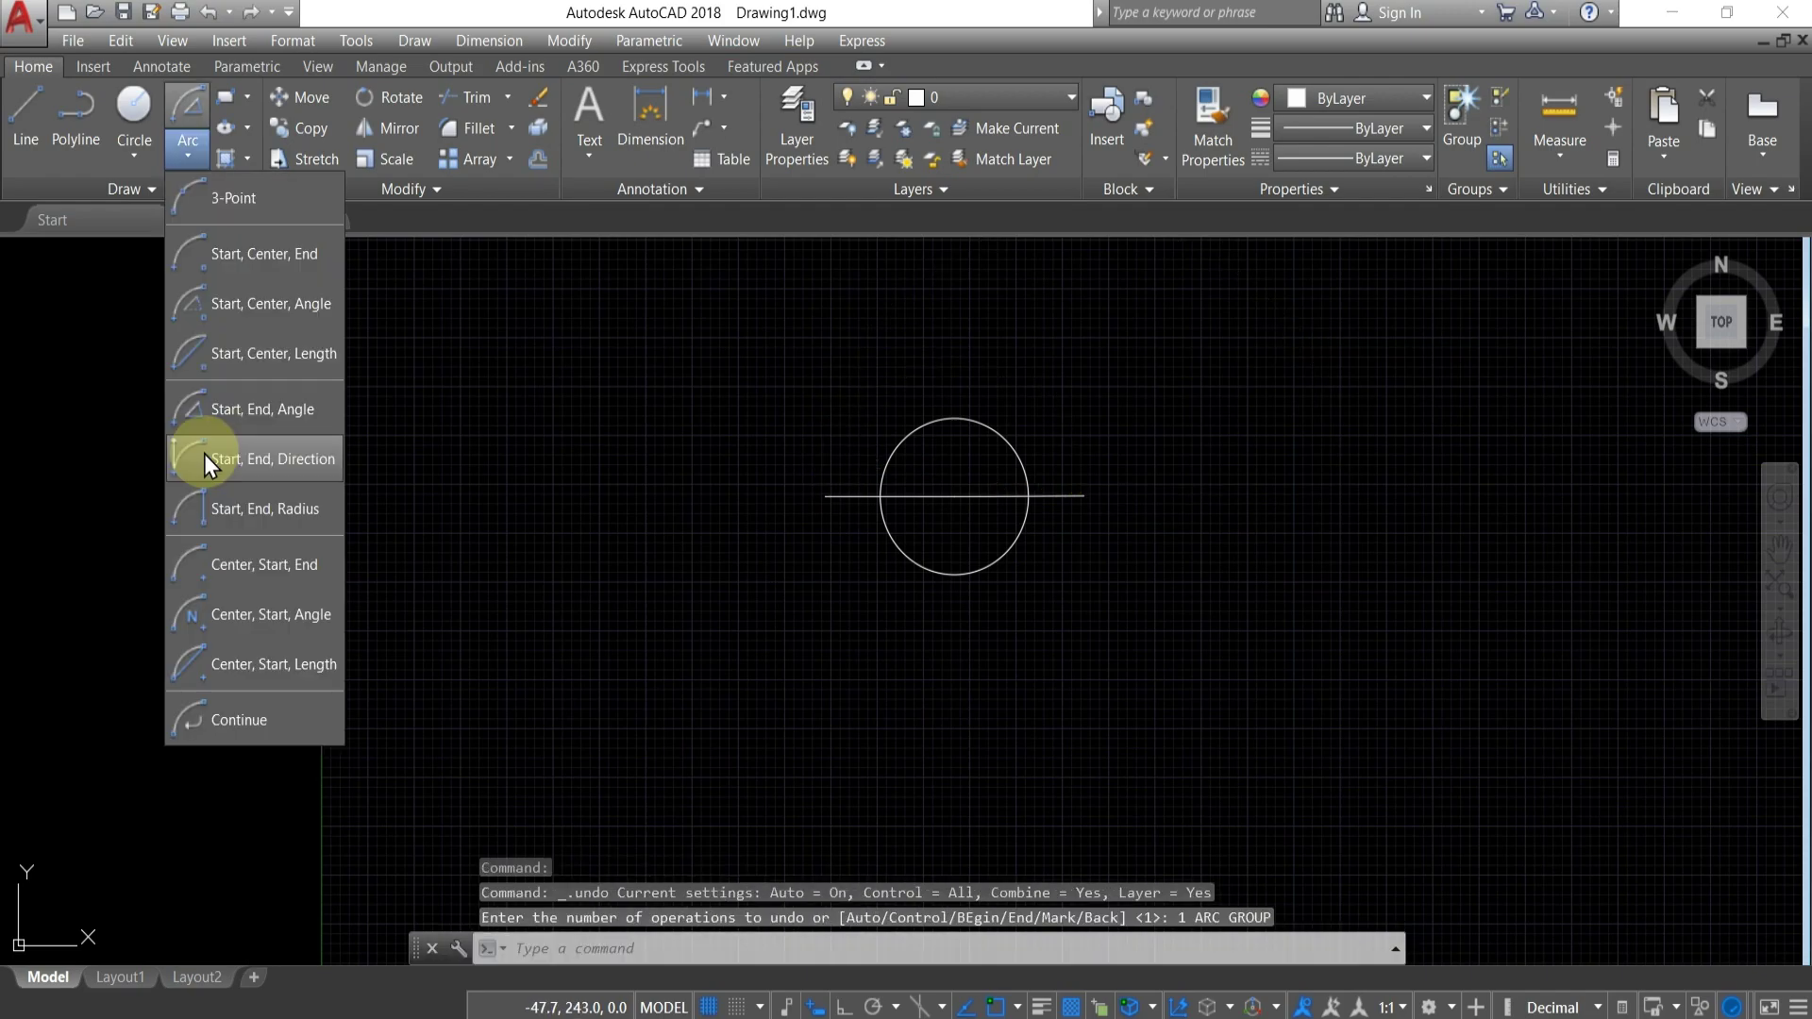
pyautogui.click(204, 457)
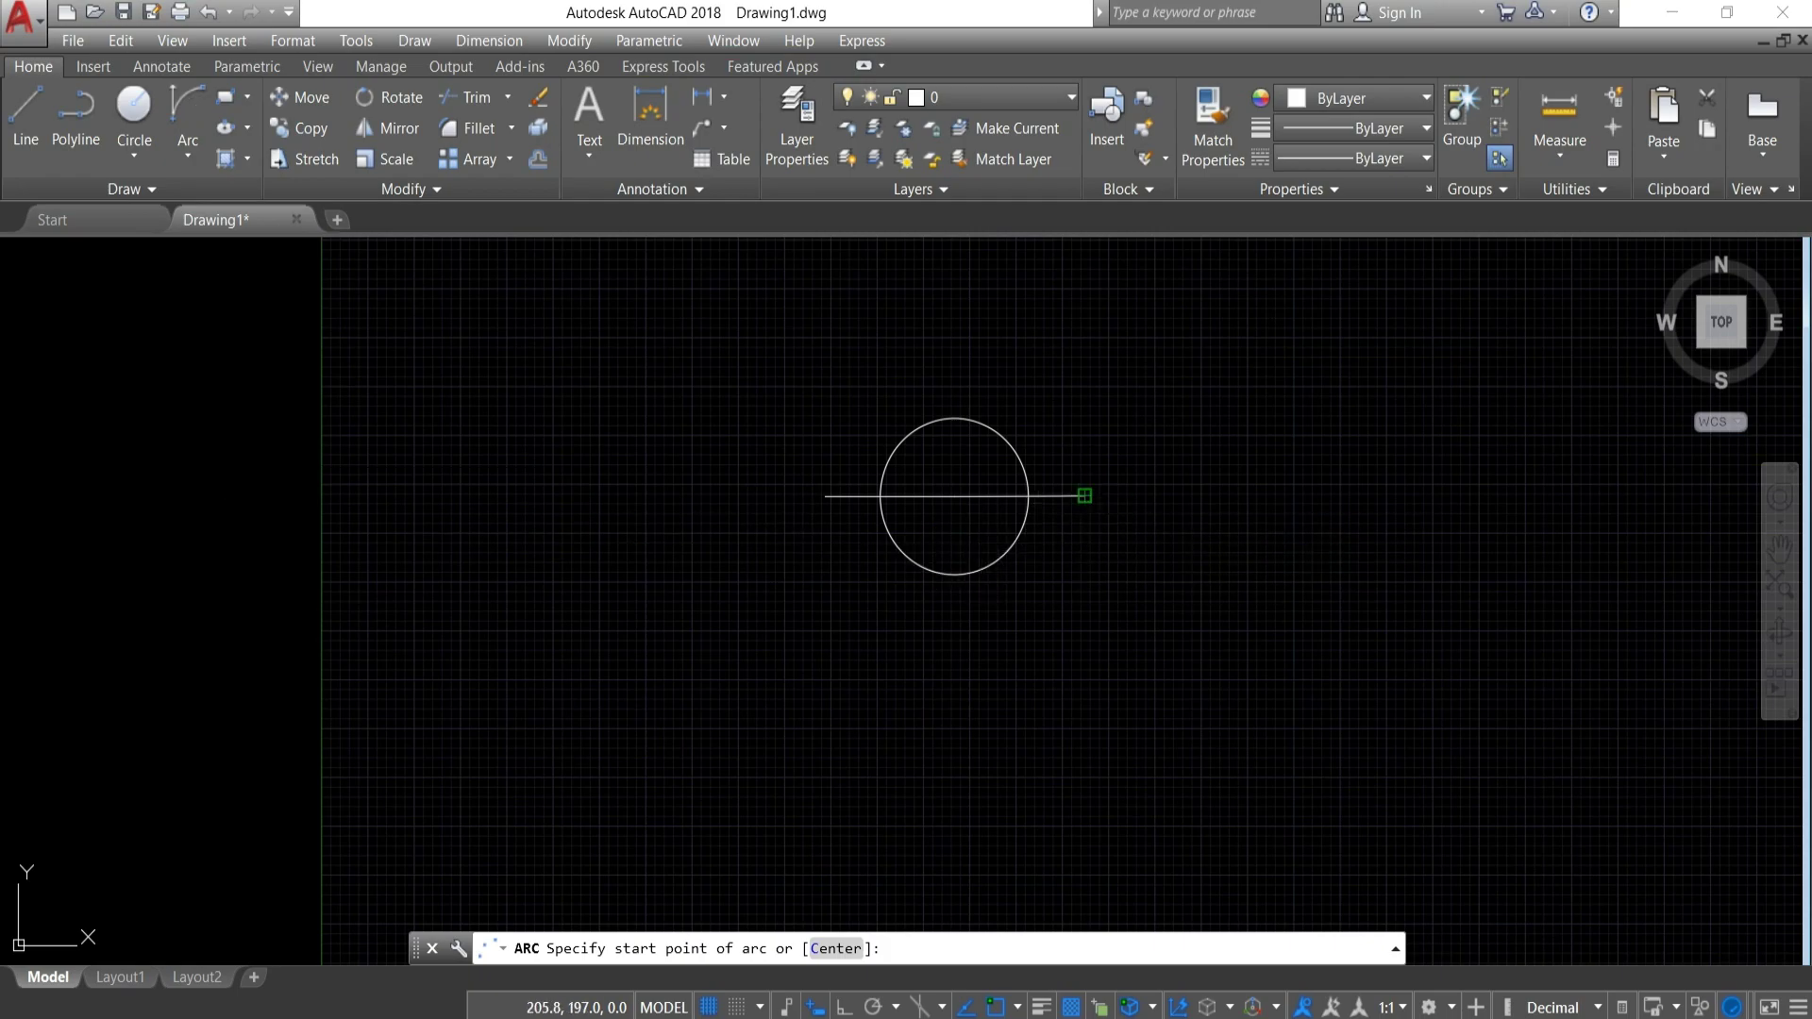
pyautogui.click(1085, 495)
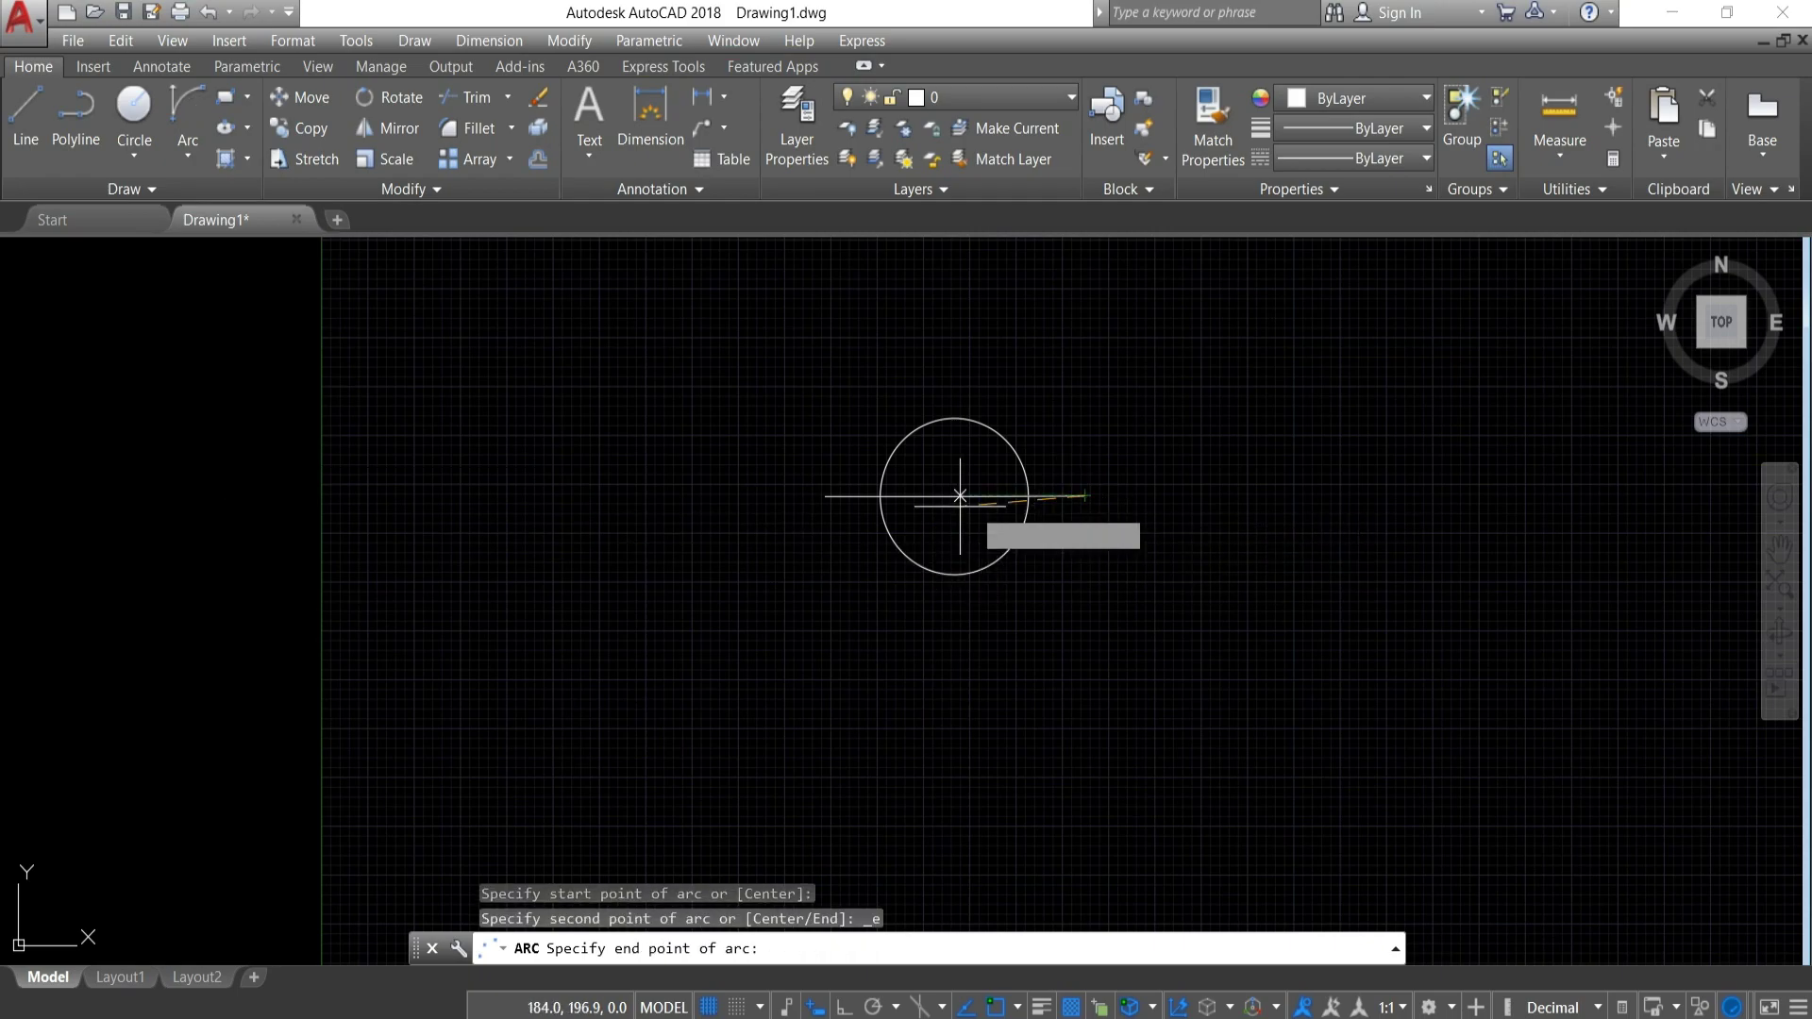
pyautogui.click(825, 495)
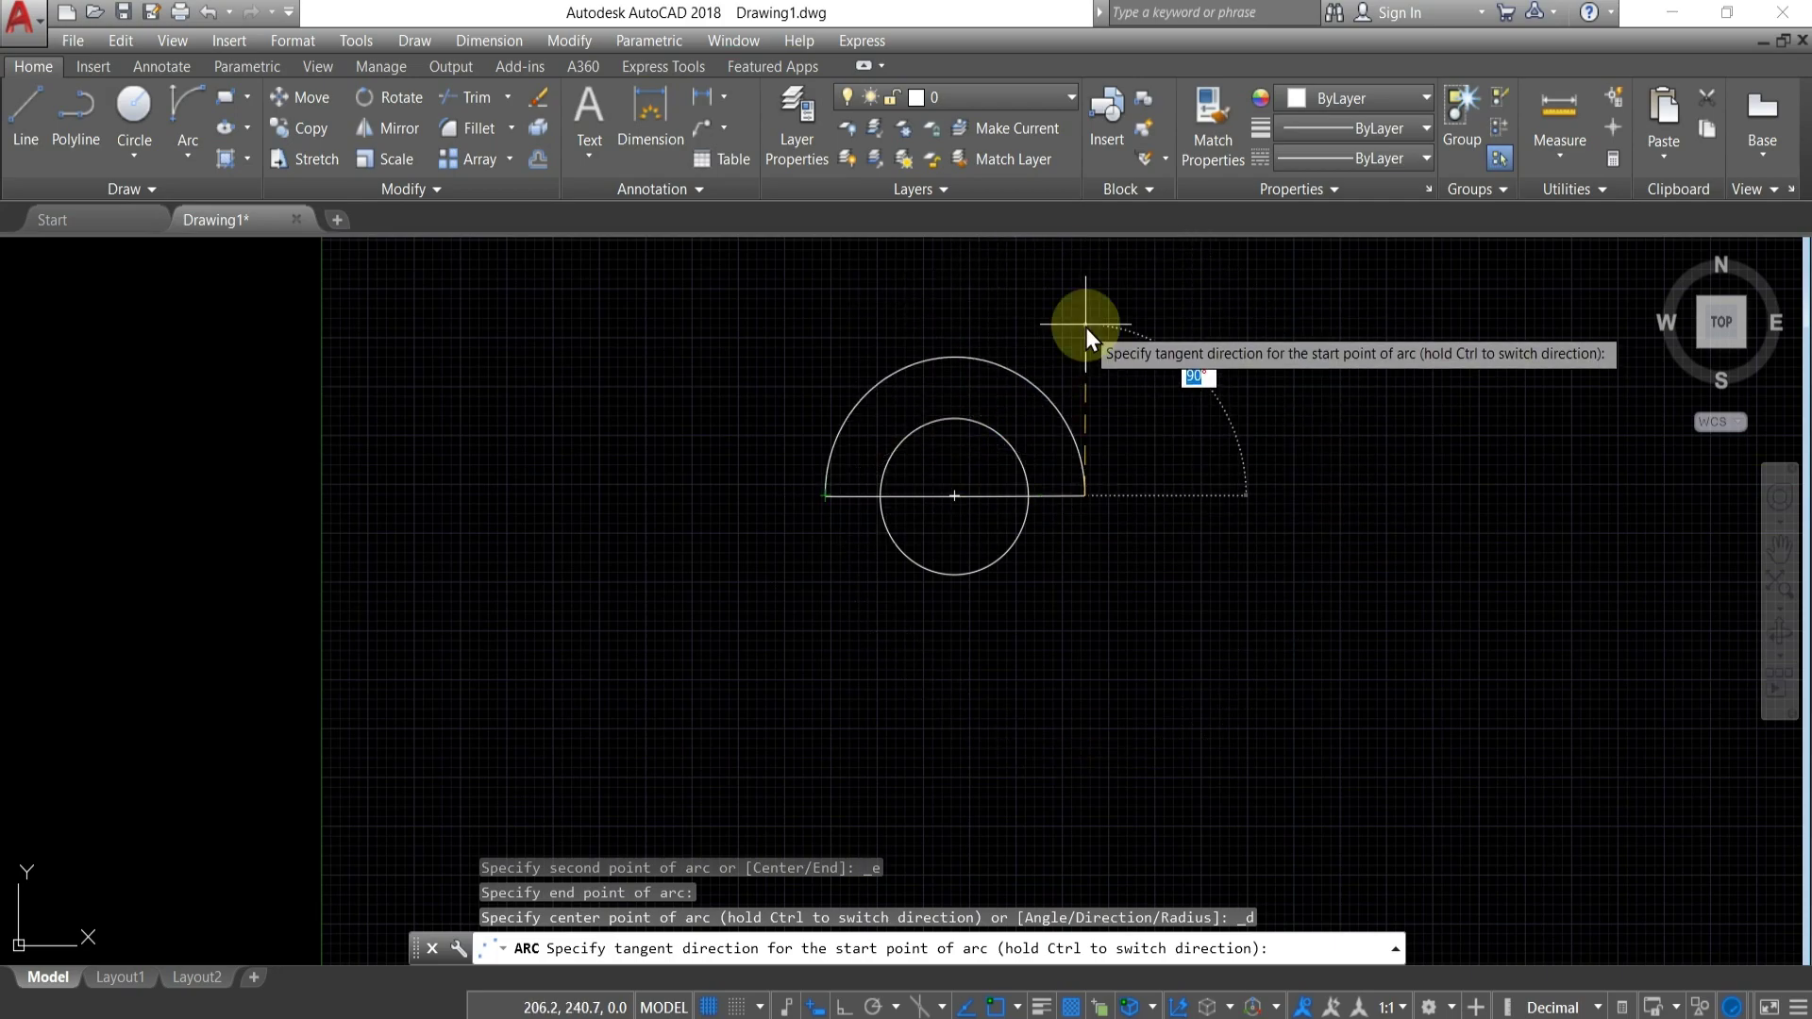
pyautogui.write('90')
pyautogui.press('Return')
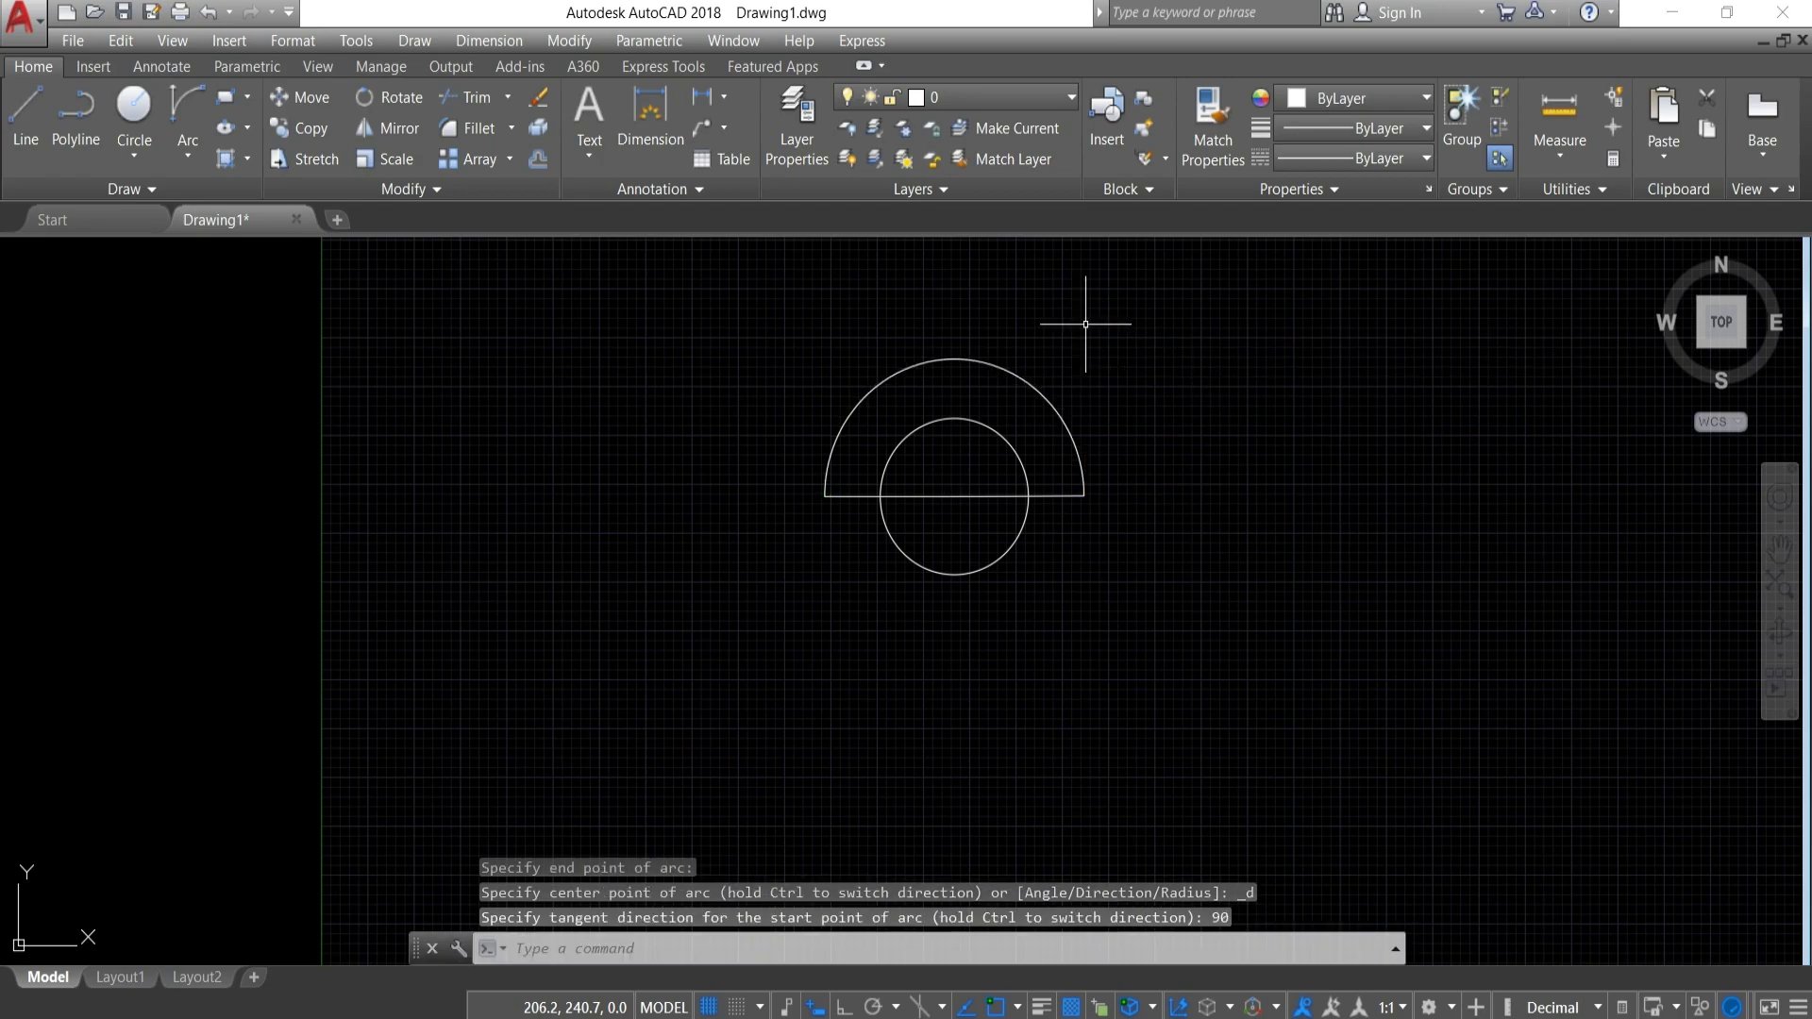
pyautogui.hotkey('ctrl', 'z')
pyautogui.click(188, 158)
pyautogui.click(235, 500)
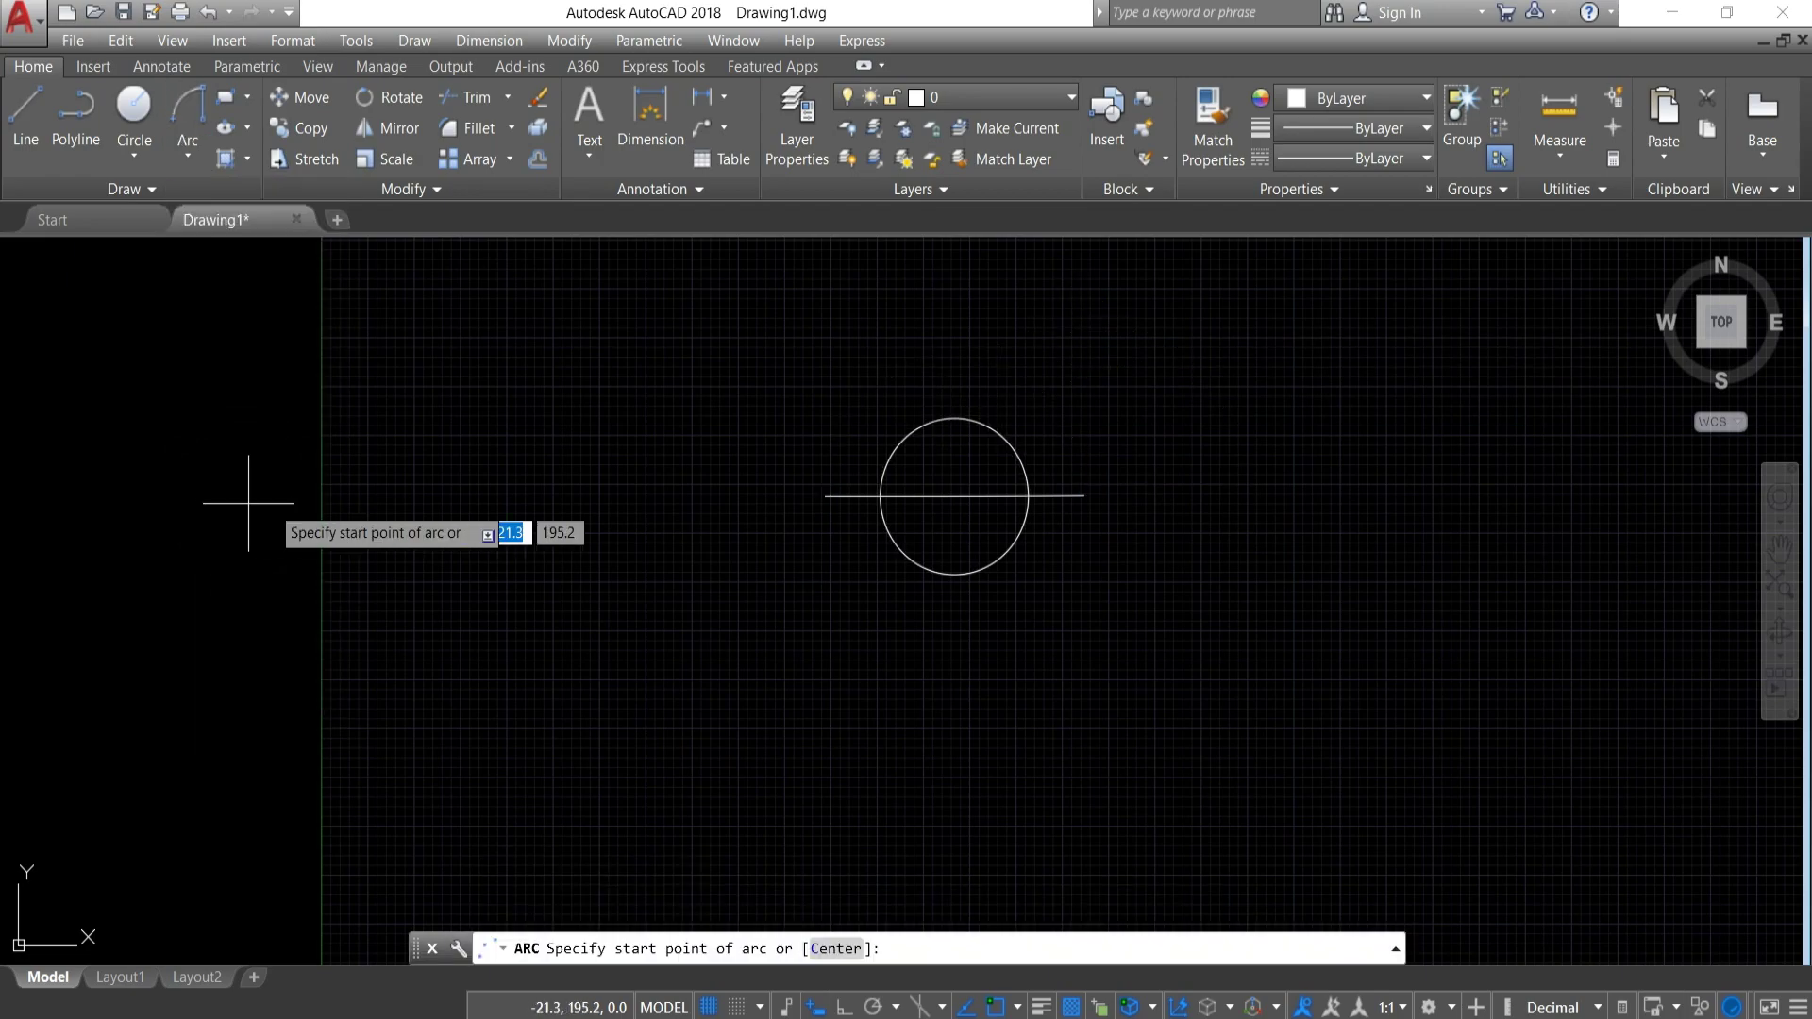
pyautogui.click(1086, 494)
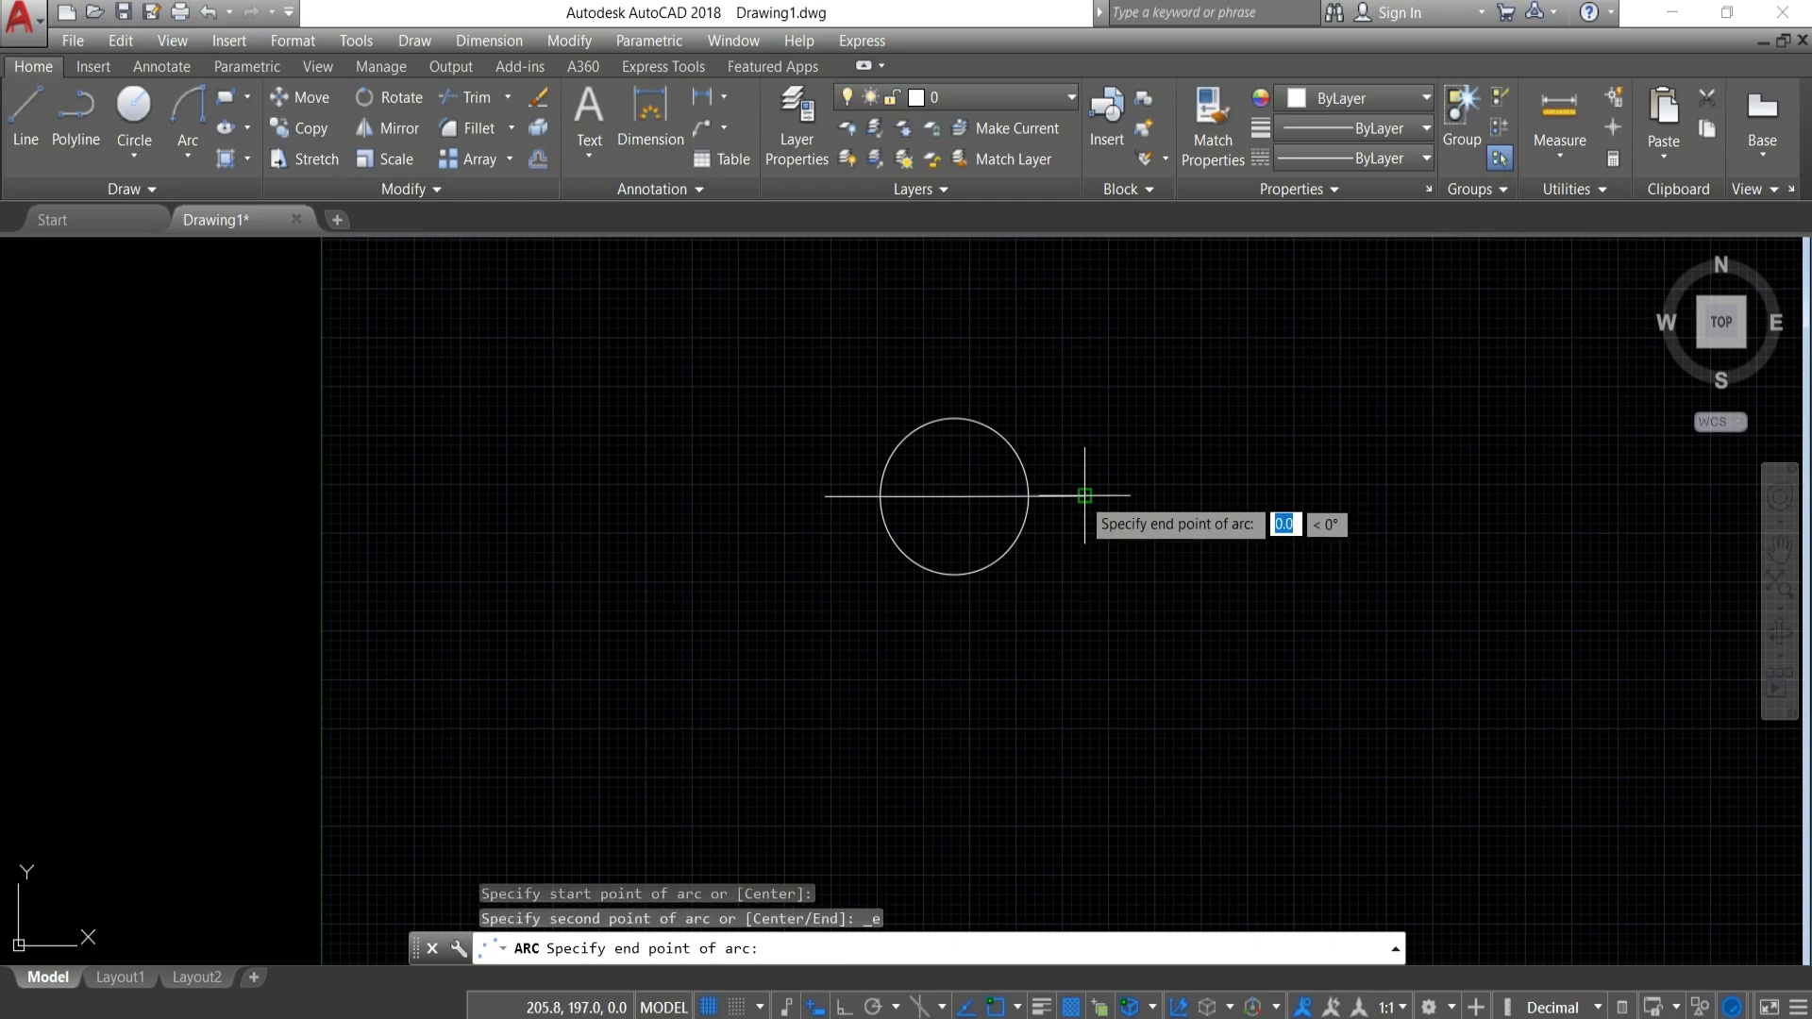
pyautogui.click(826, 486)
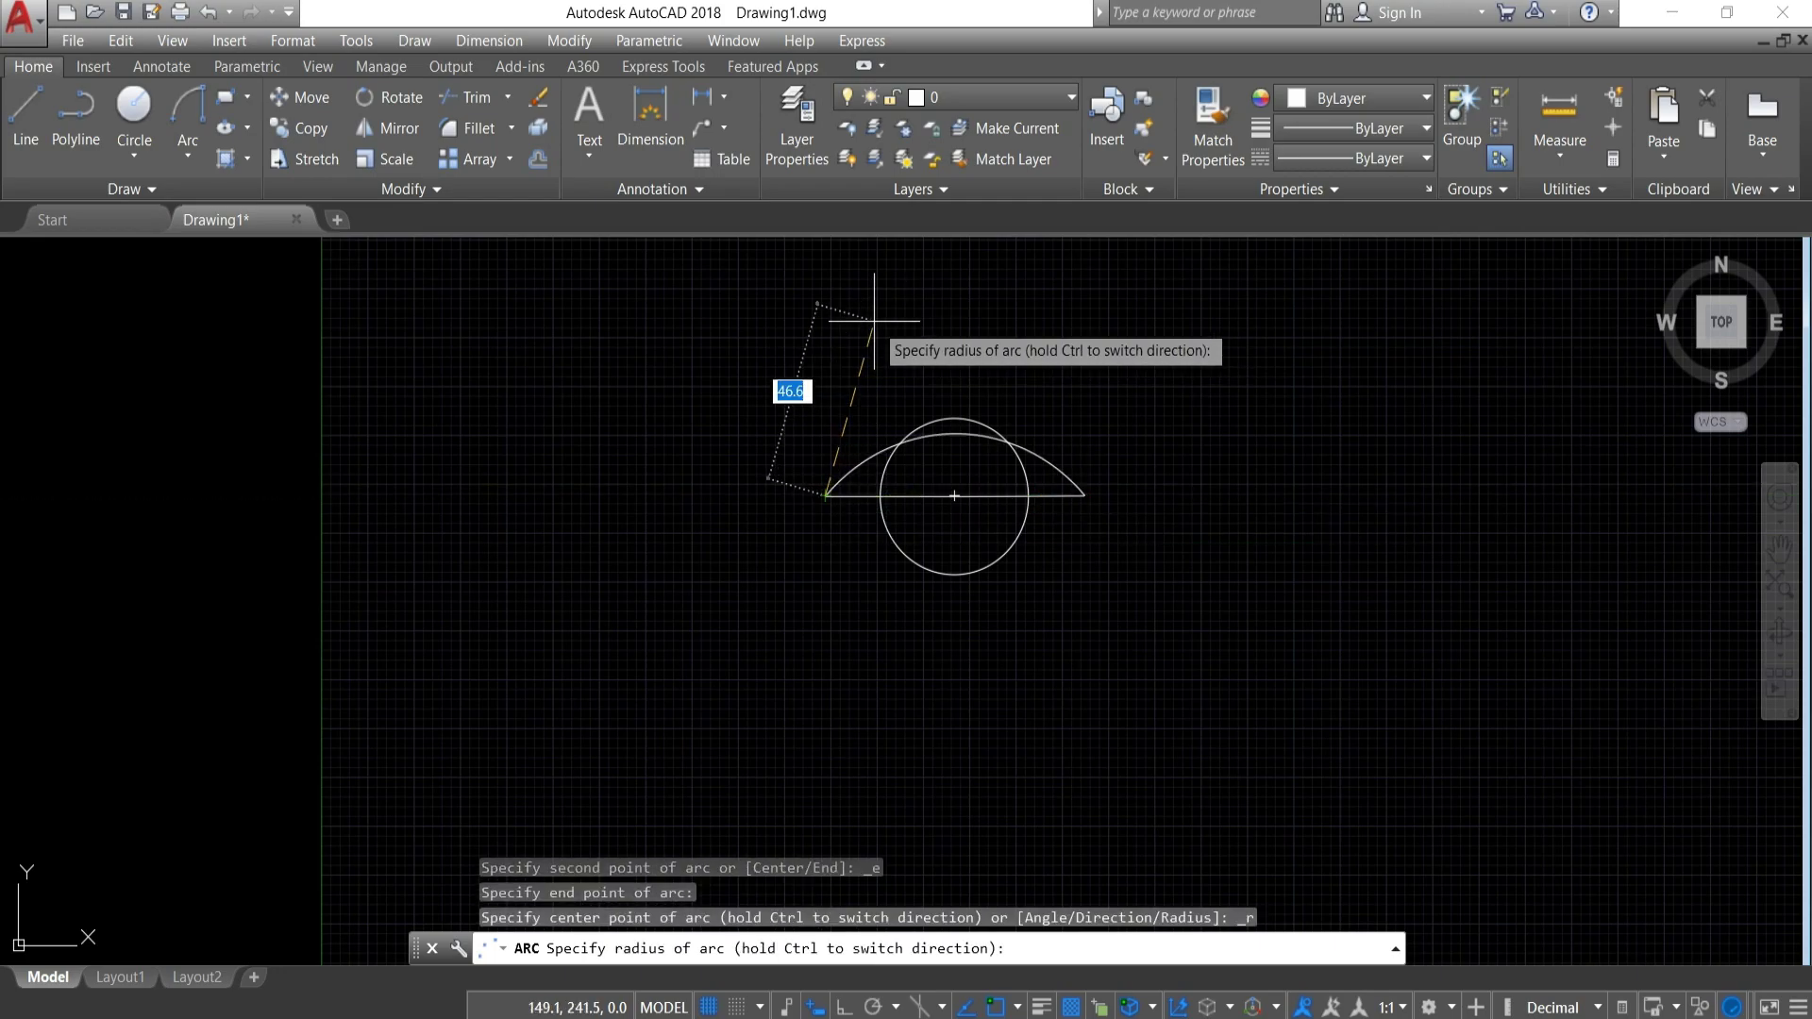
pyautogui.write('35')
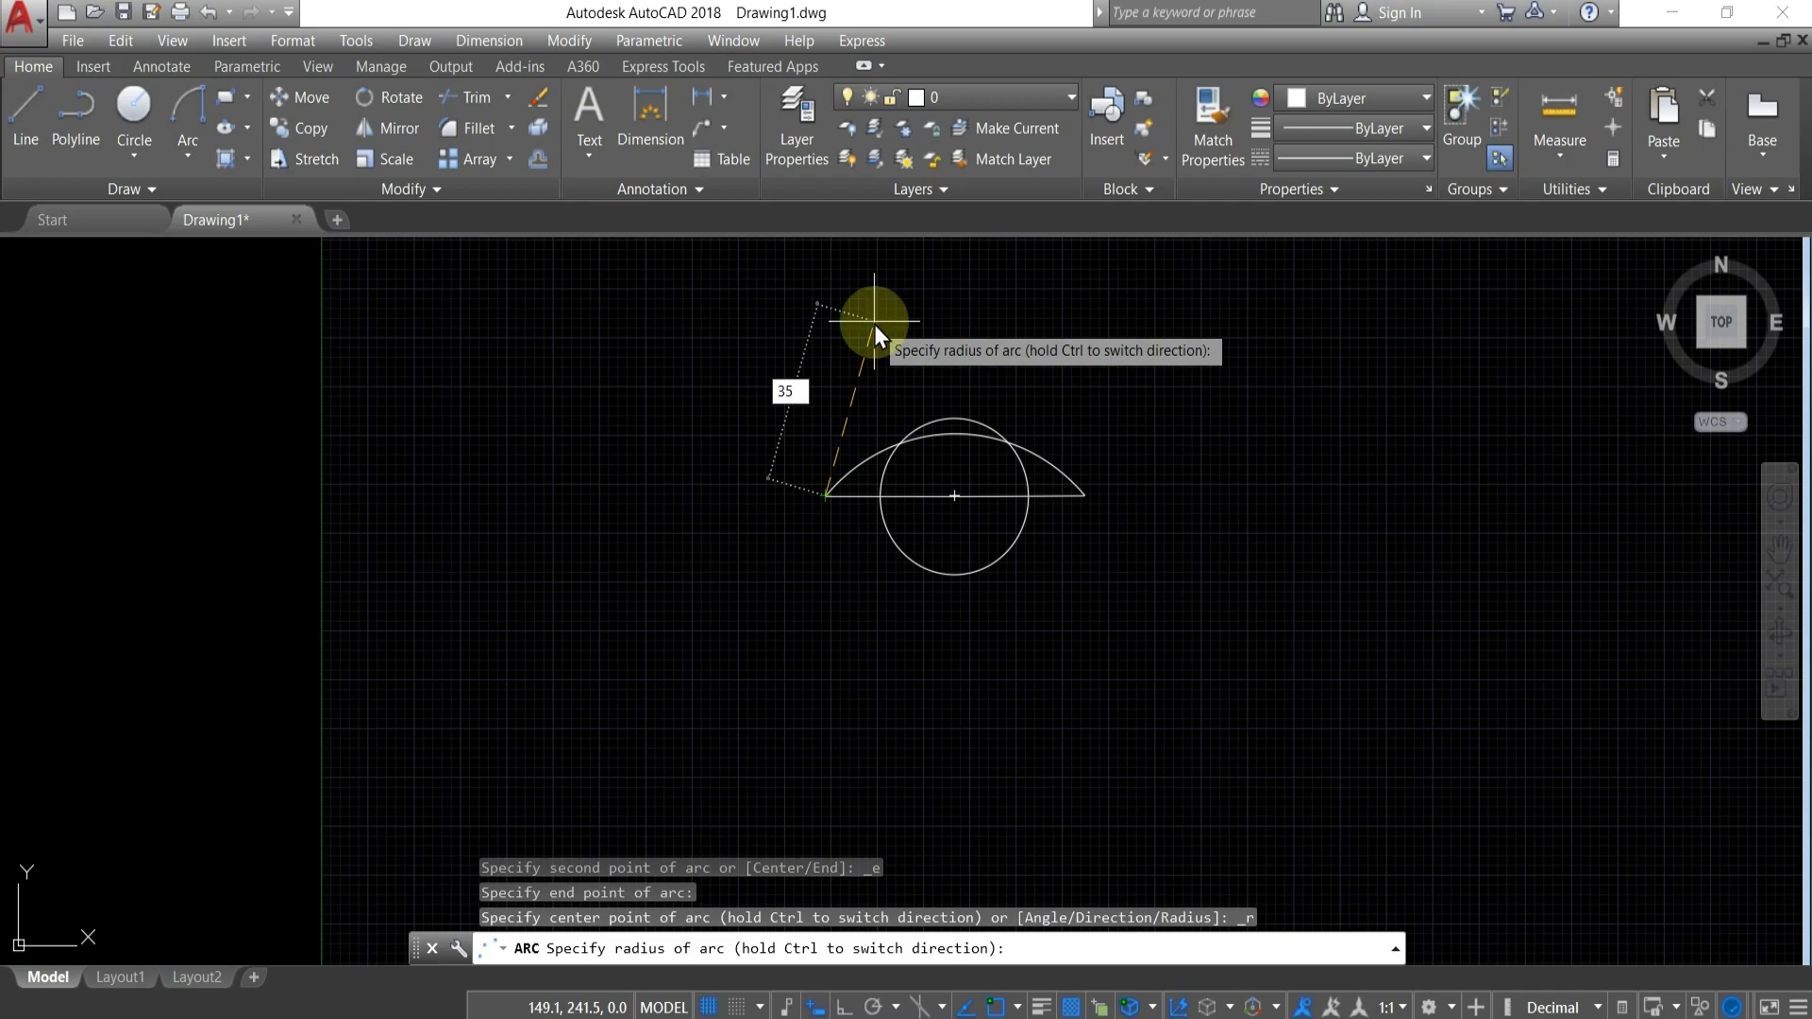
pyautogui.press('Return')
pyautogui.click(207, 12)
pyautogui.click(188, 156)
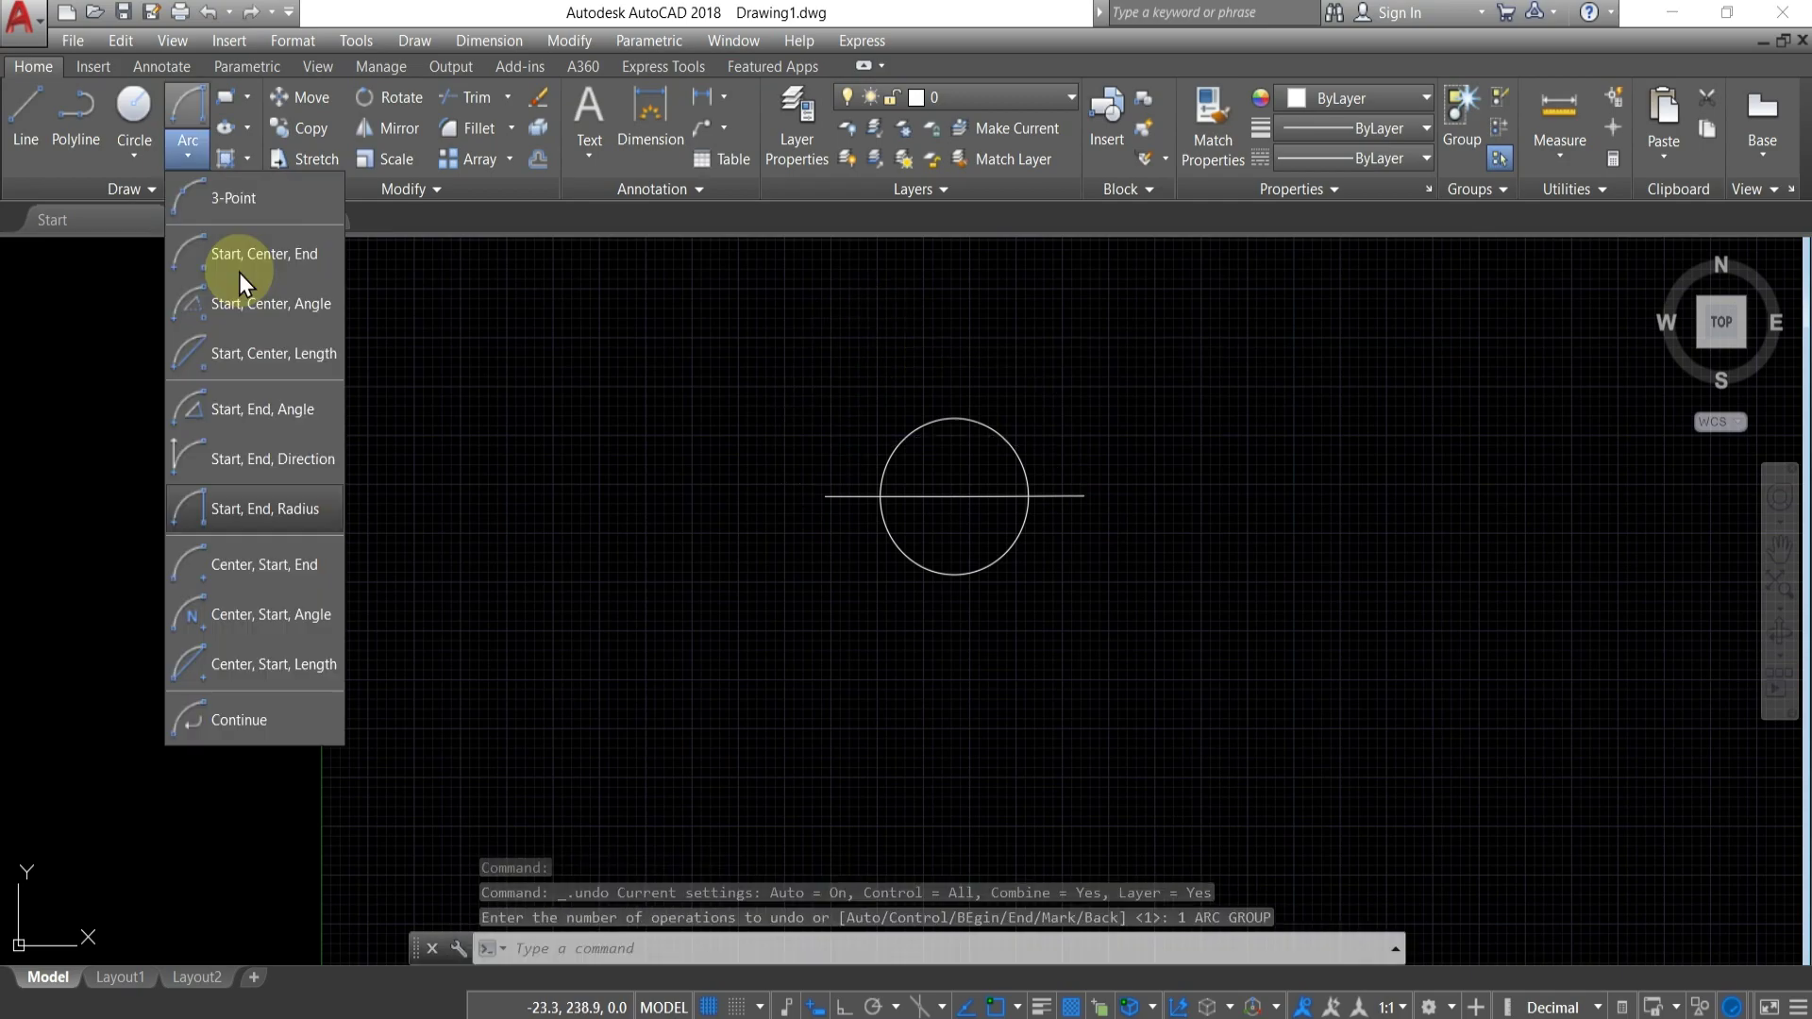
pyautogui.click(269, 566)
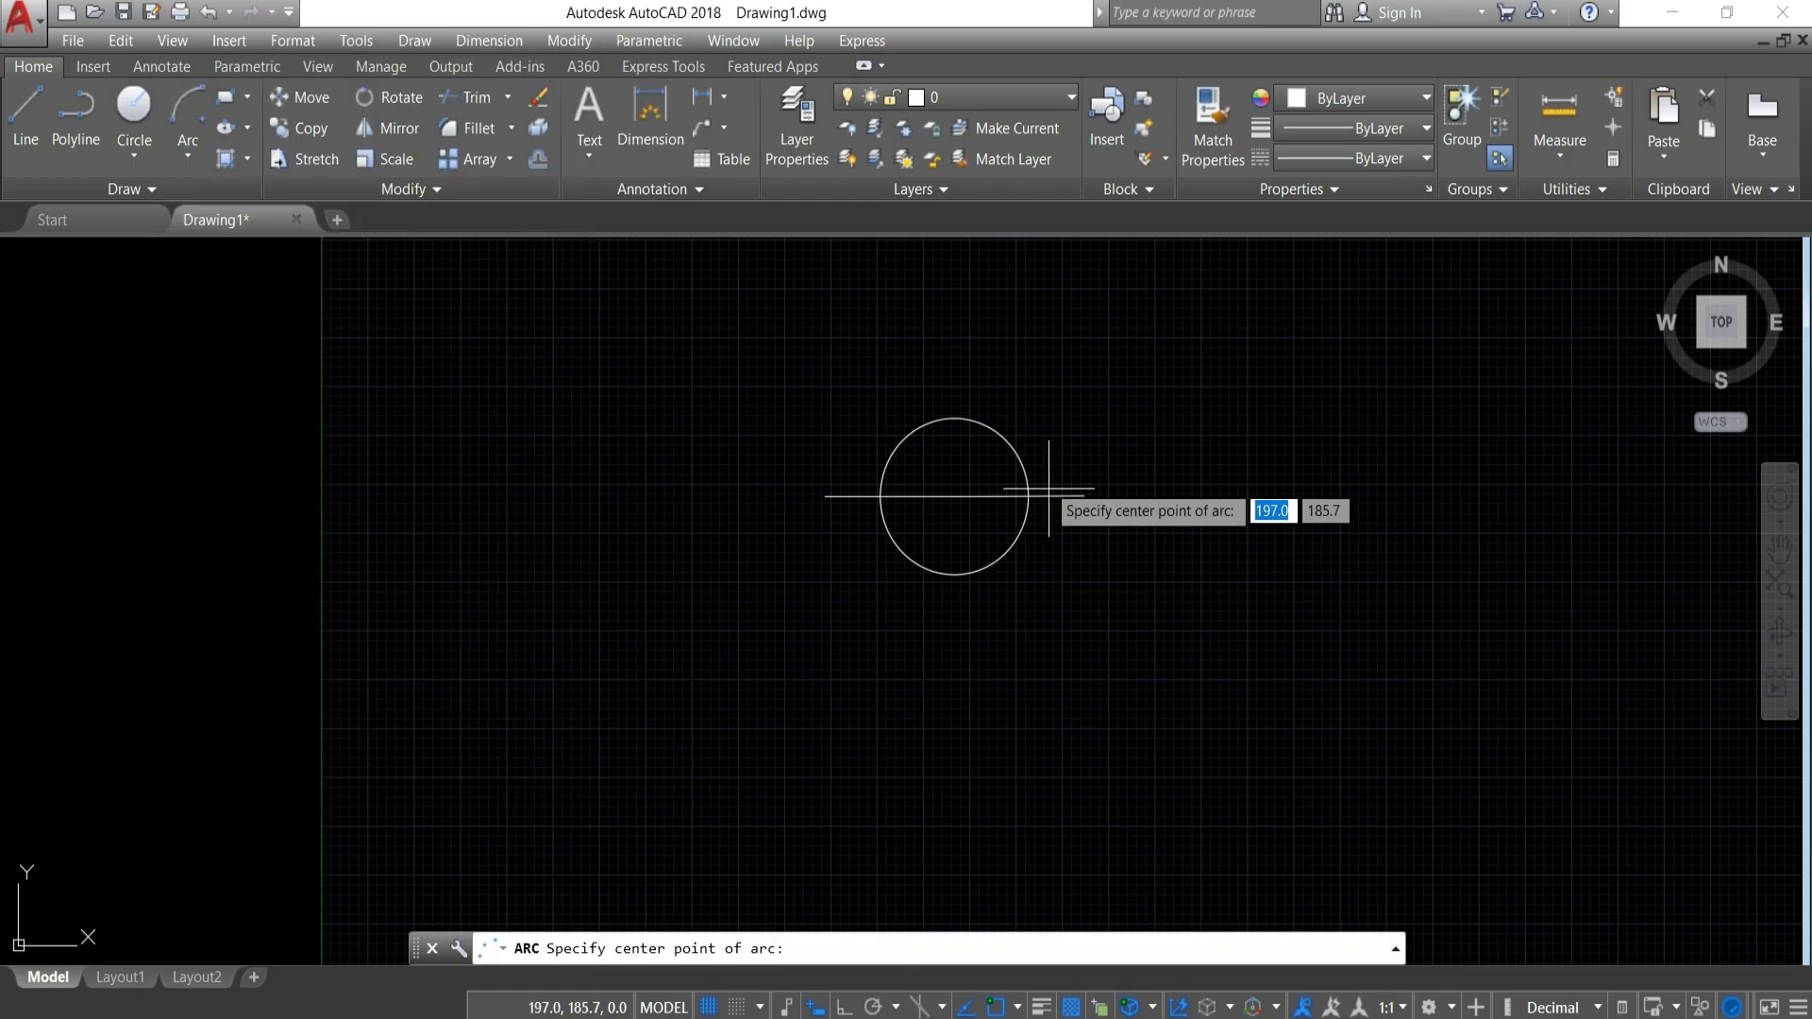
pyautogui.click(954, 495)
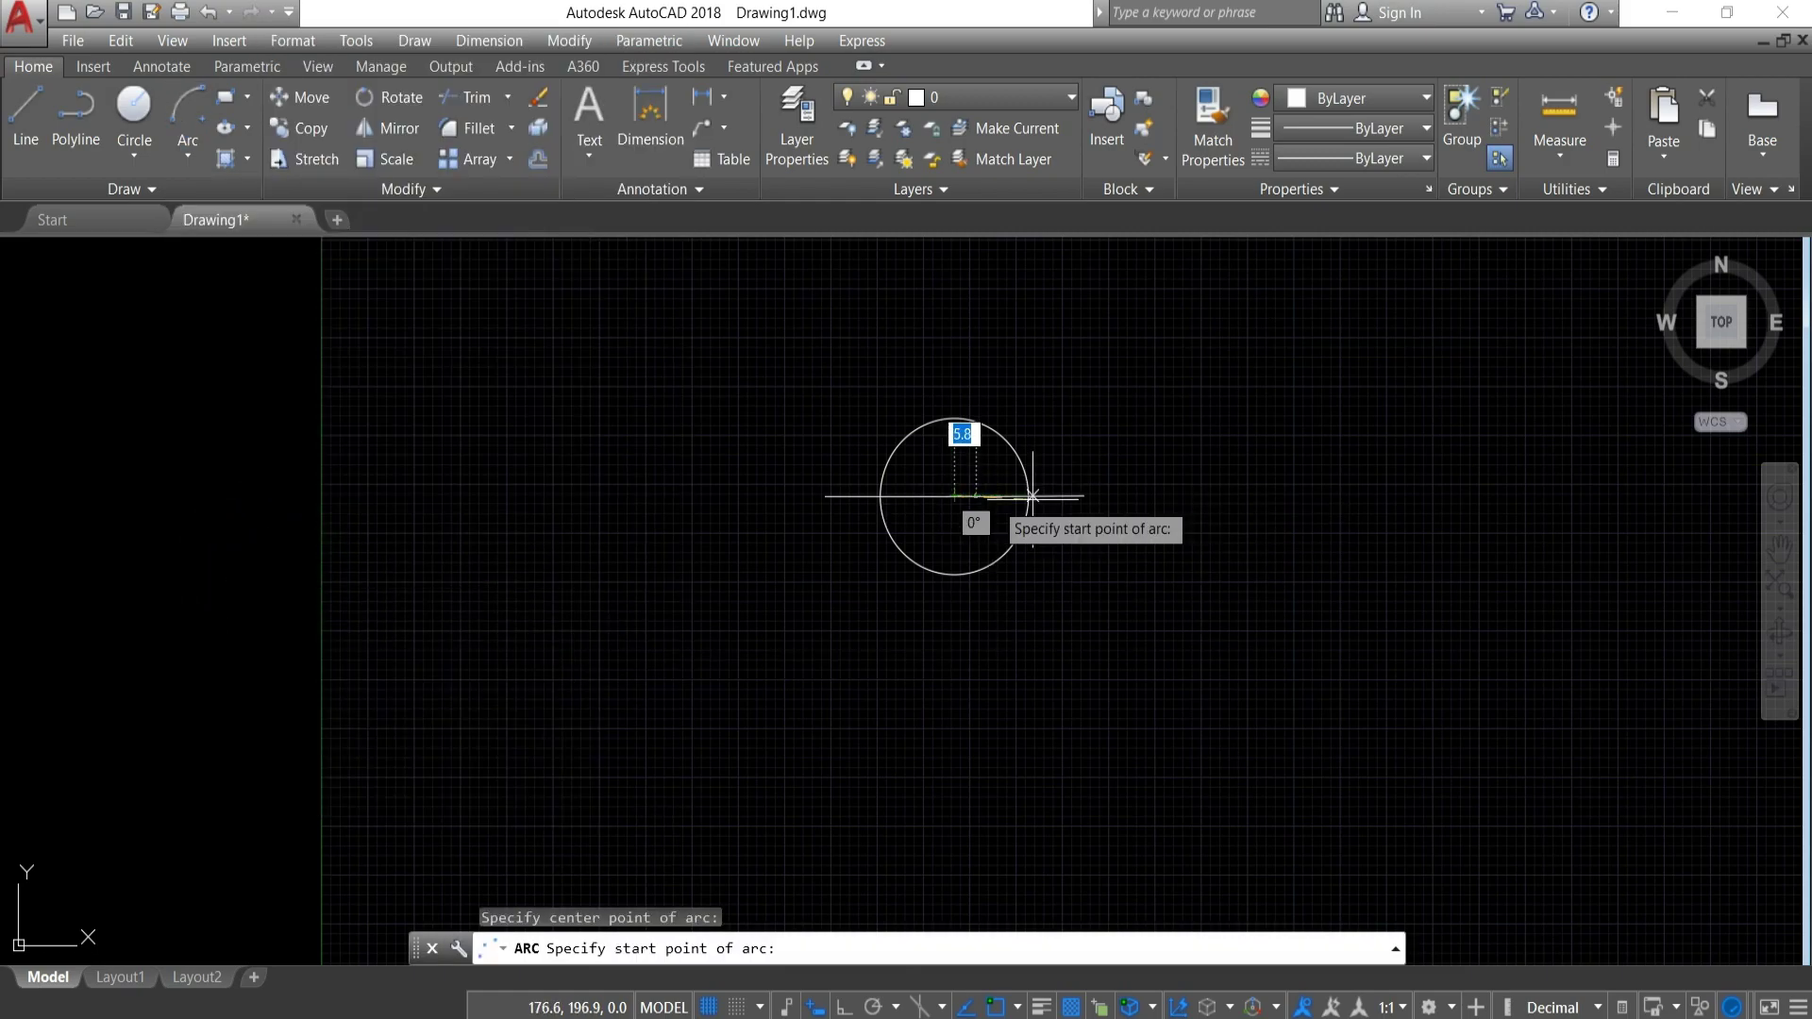
pyautogui.click(1086, 495)
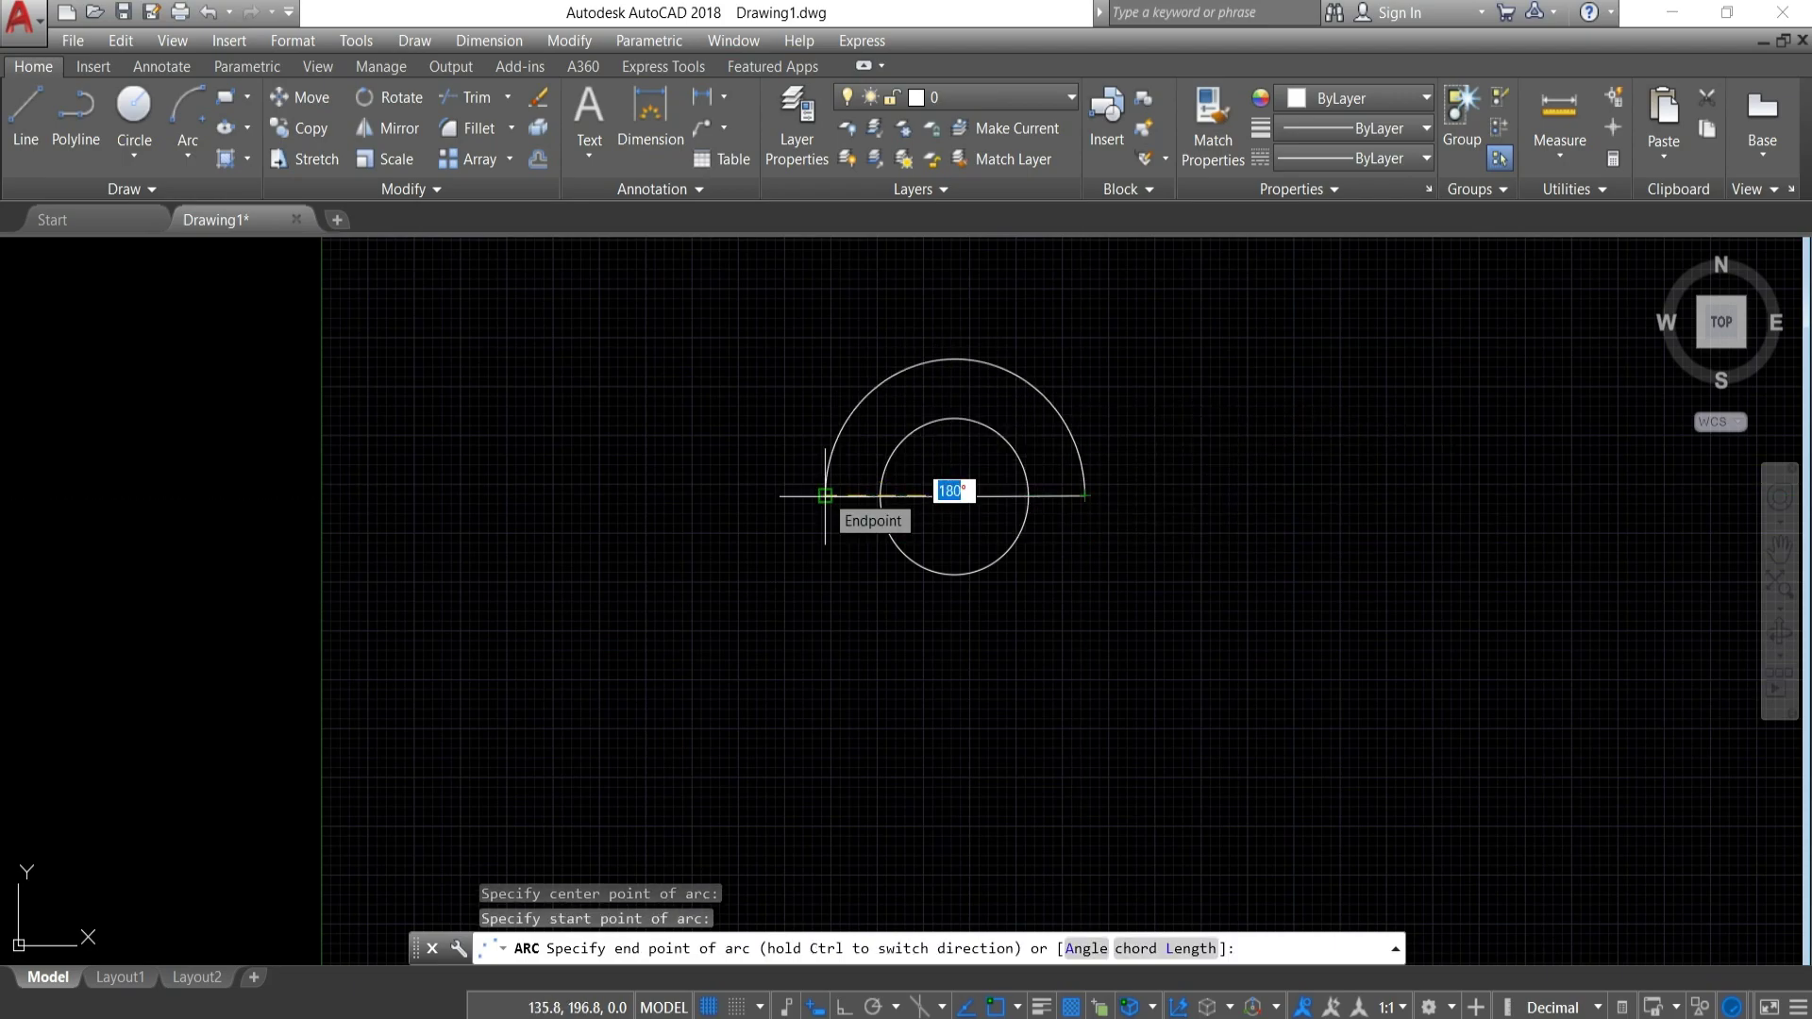
pyautogui.write('1')
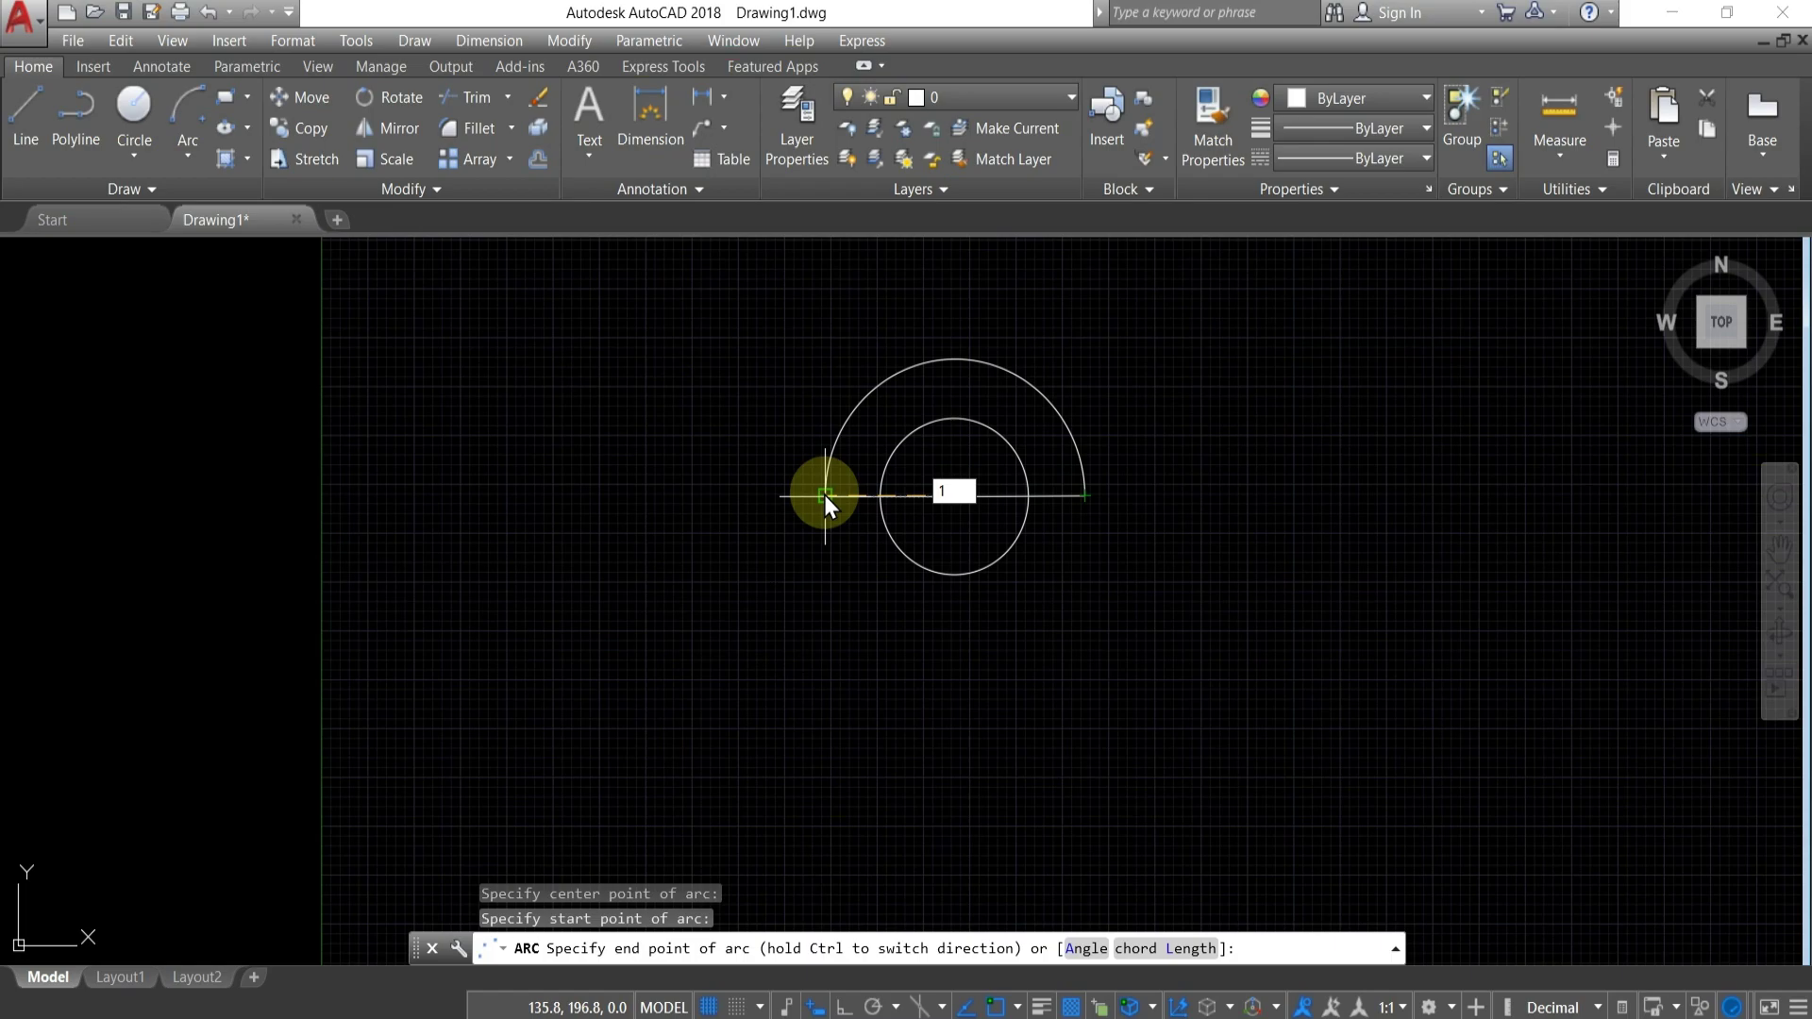
pyautogui.write('8')
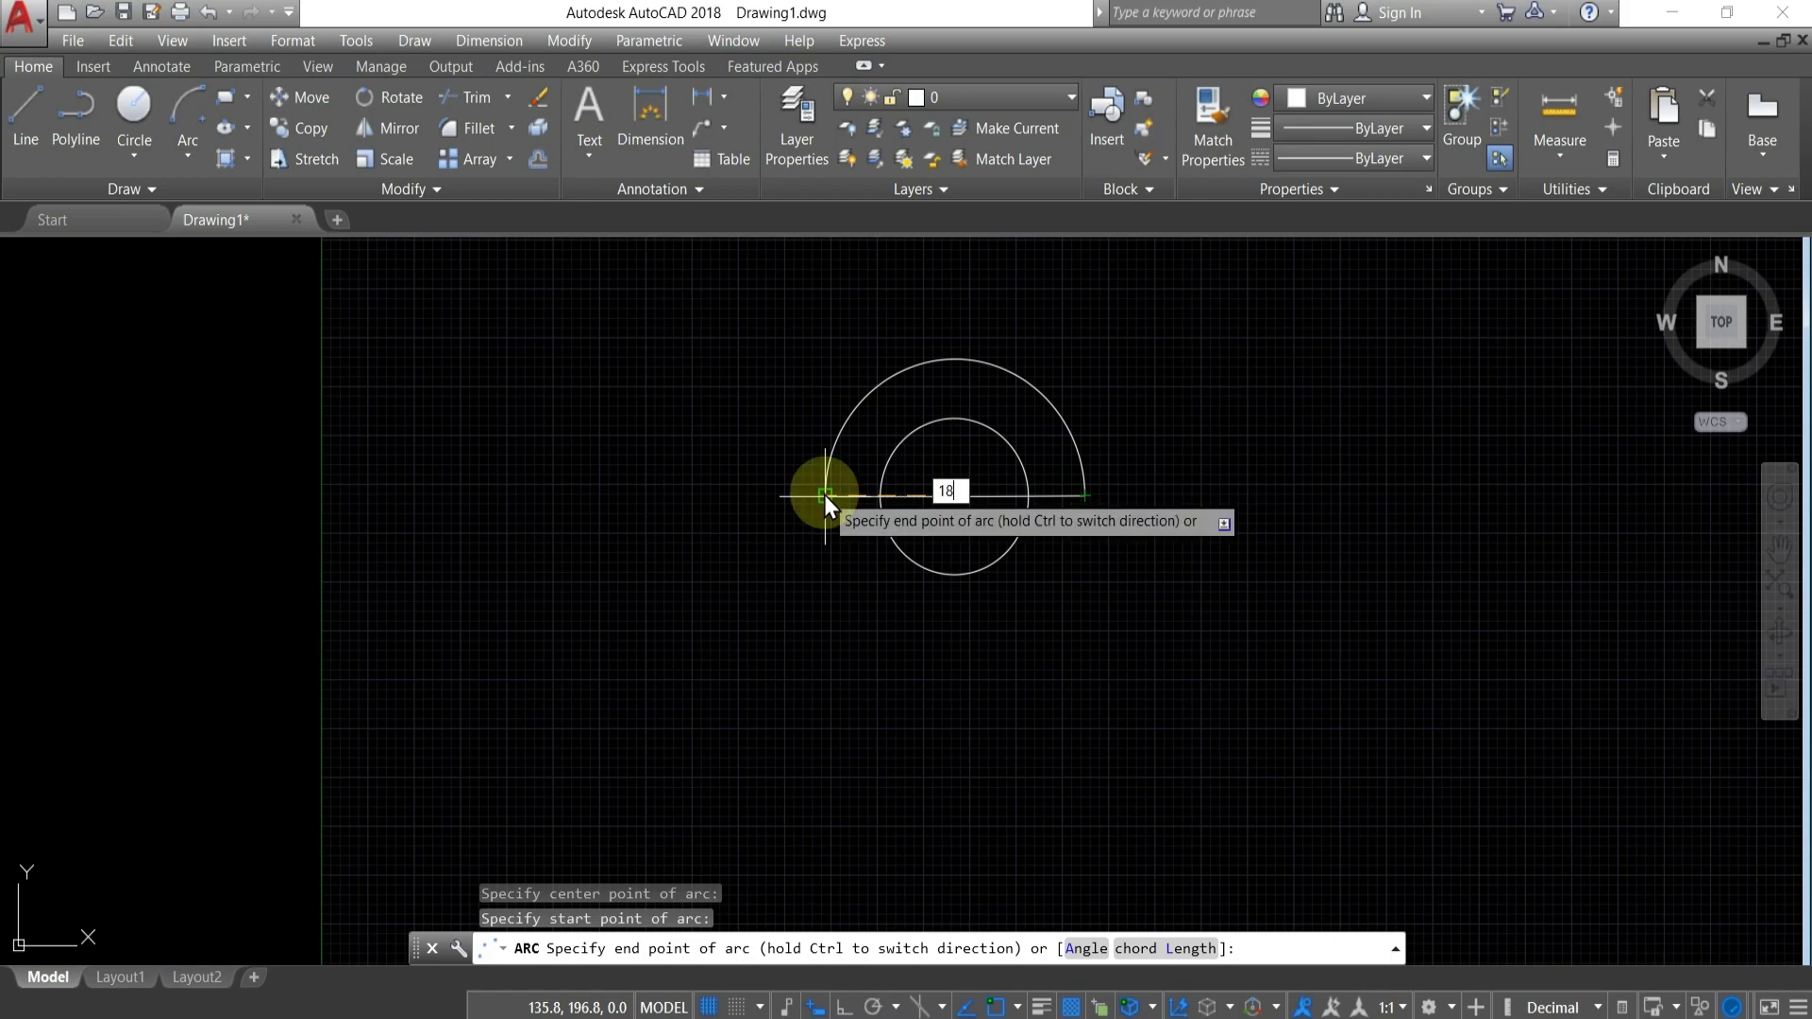
pyautogui.write('0')
pyautogui.press('Return')
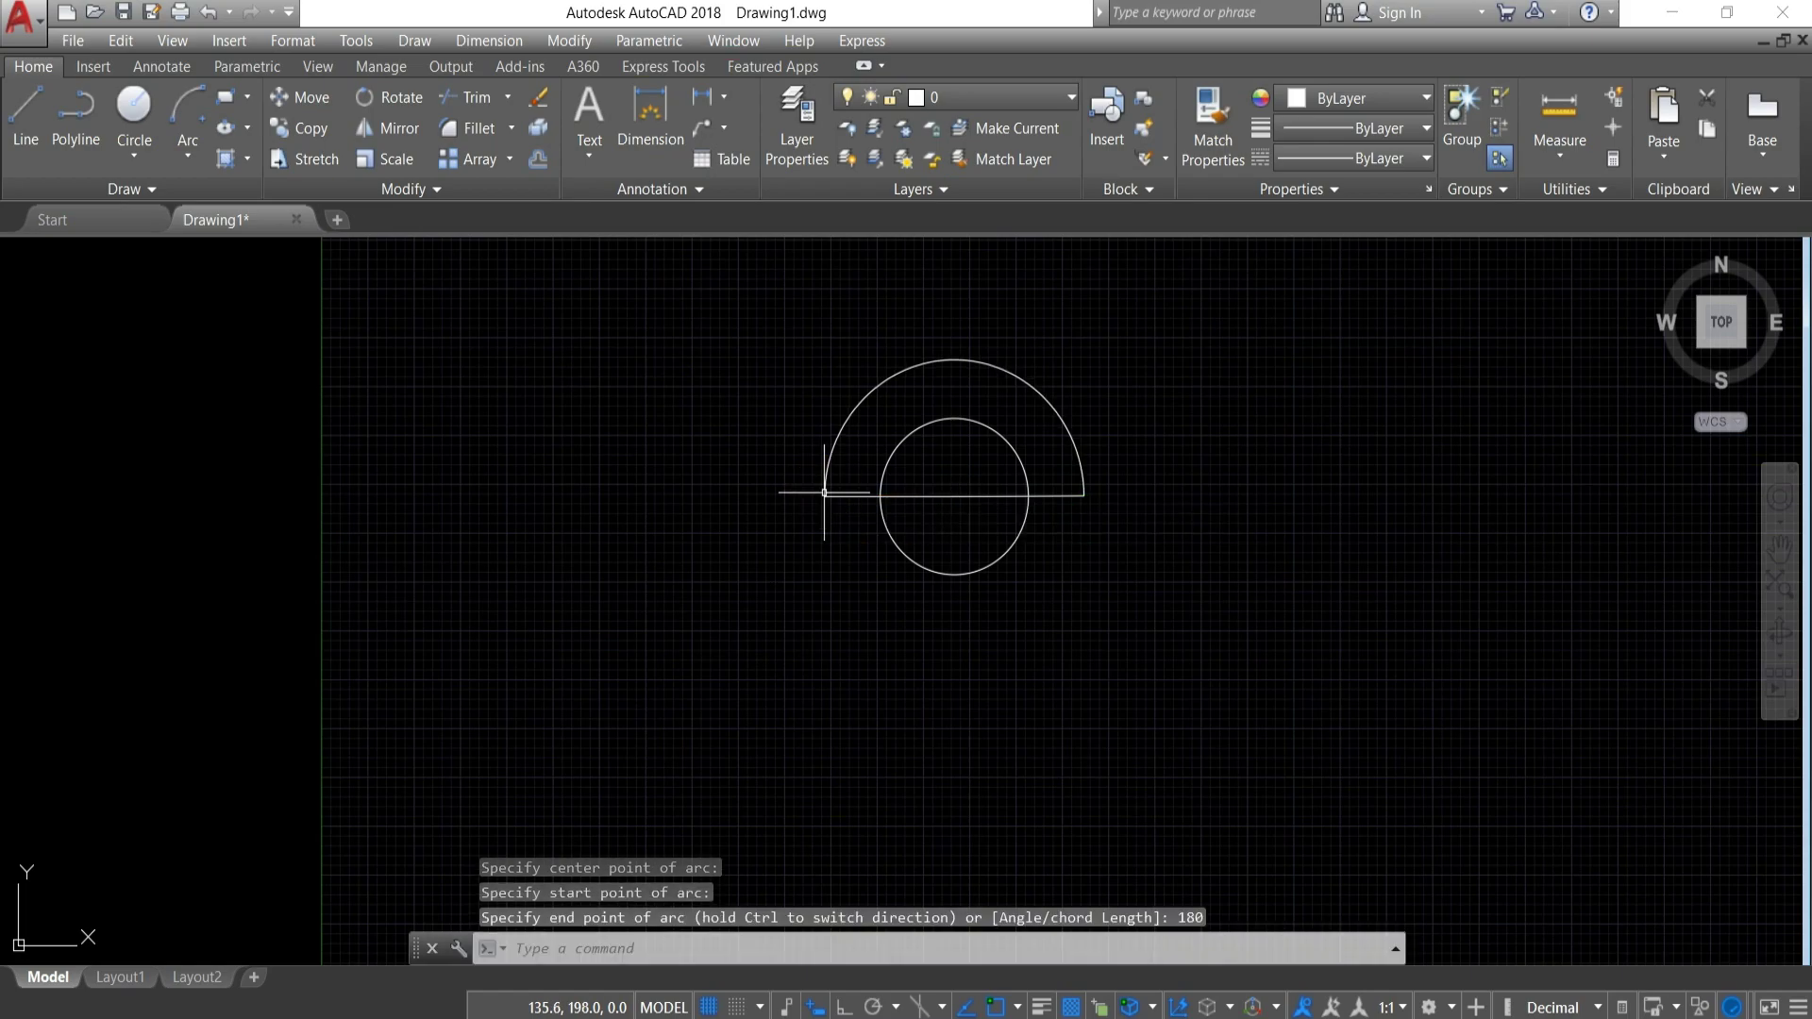
pyautogui.click(208, 11)
pyautogui.click(189, 154)
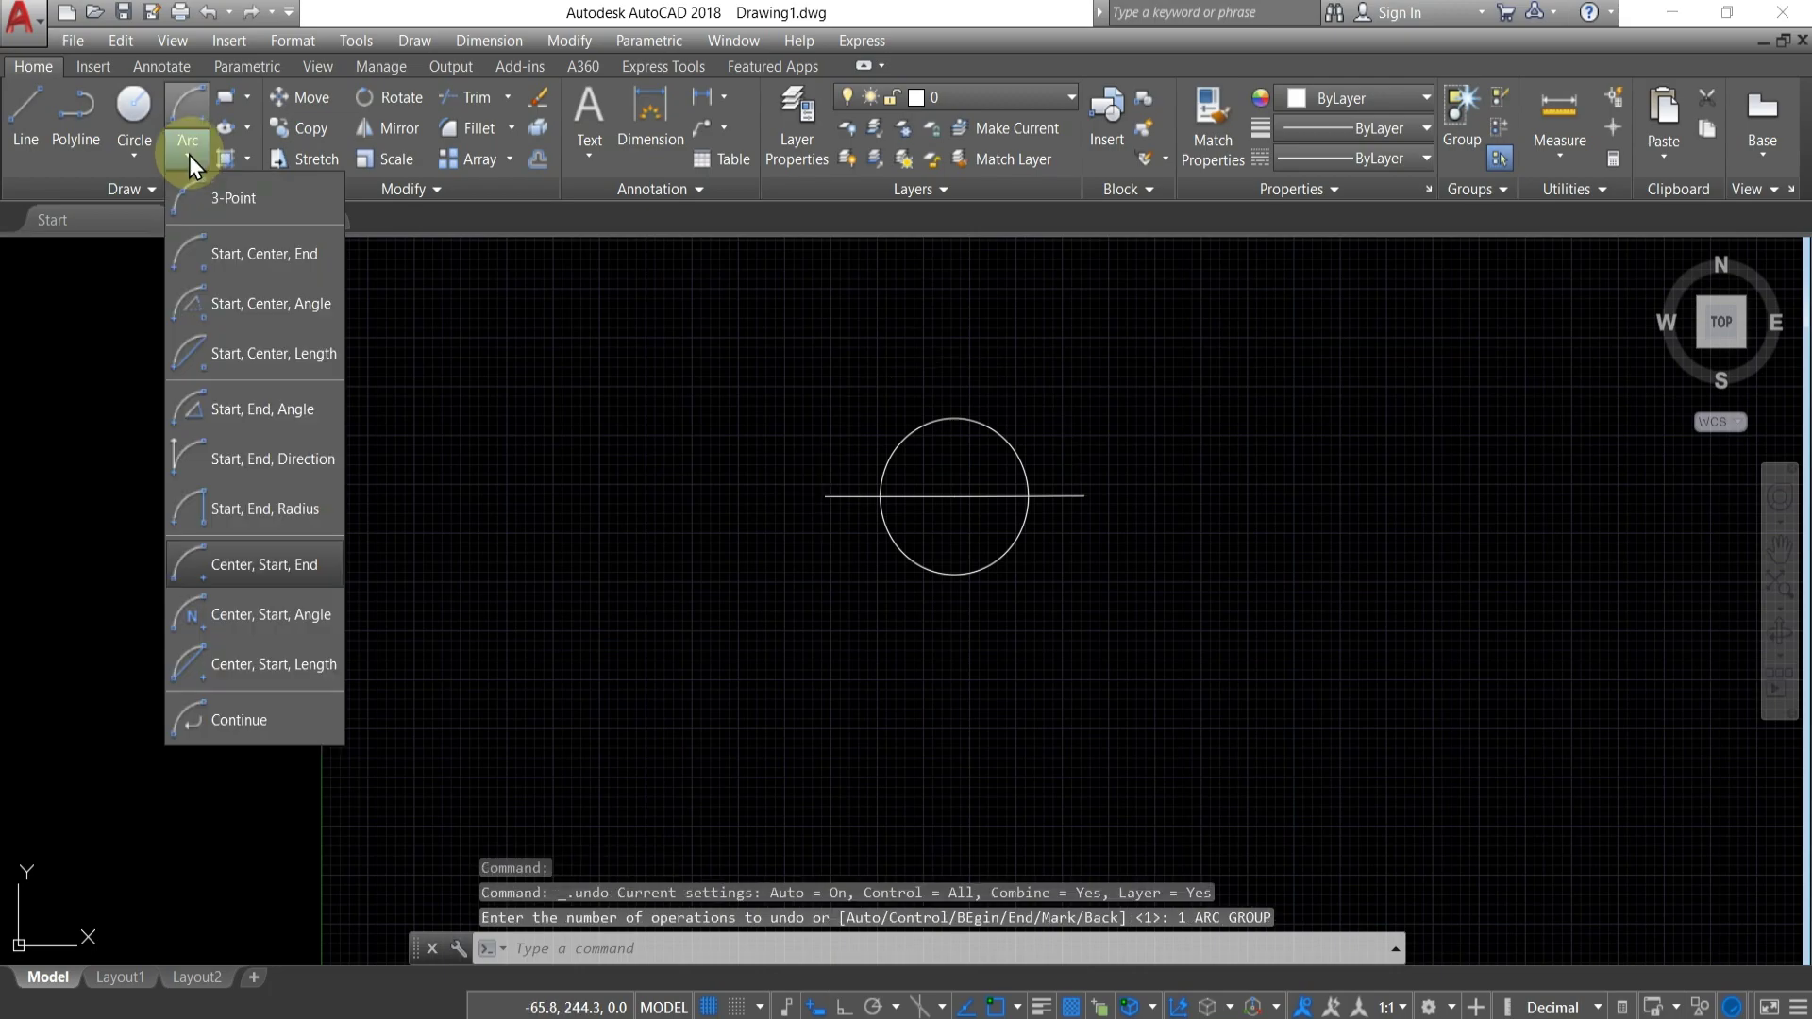
# Draw a Center-Start-Angle arc from the circle's centre with a 270° included angle.
pyautogui.click(248, 615)
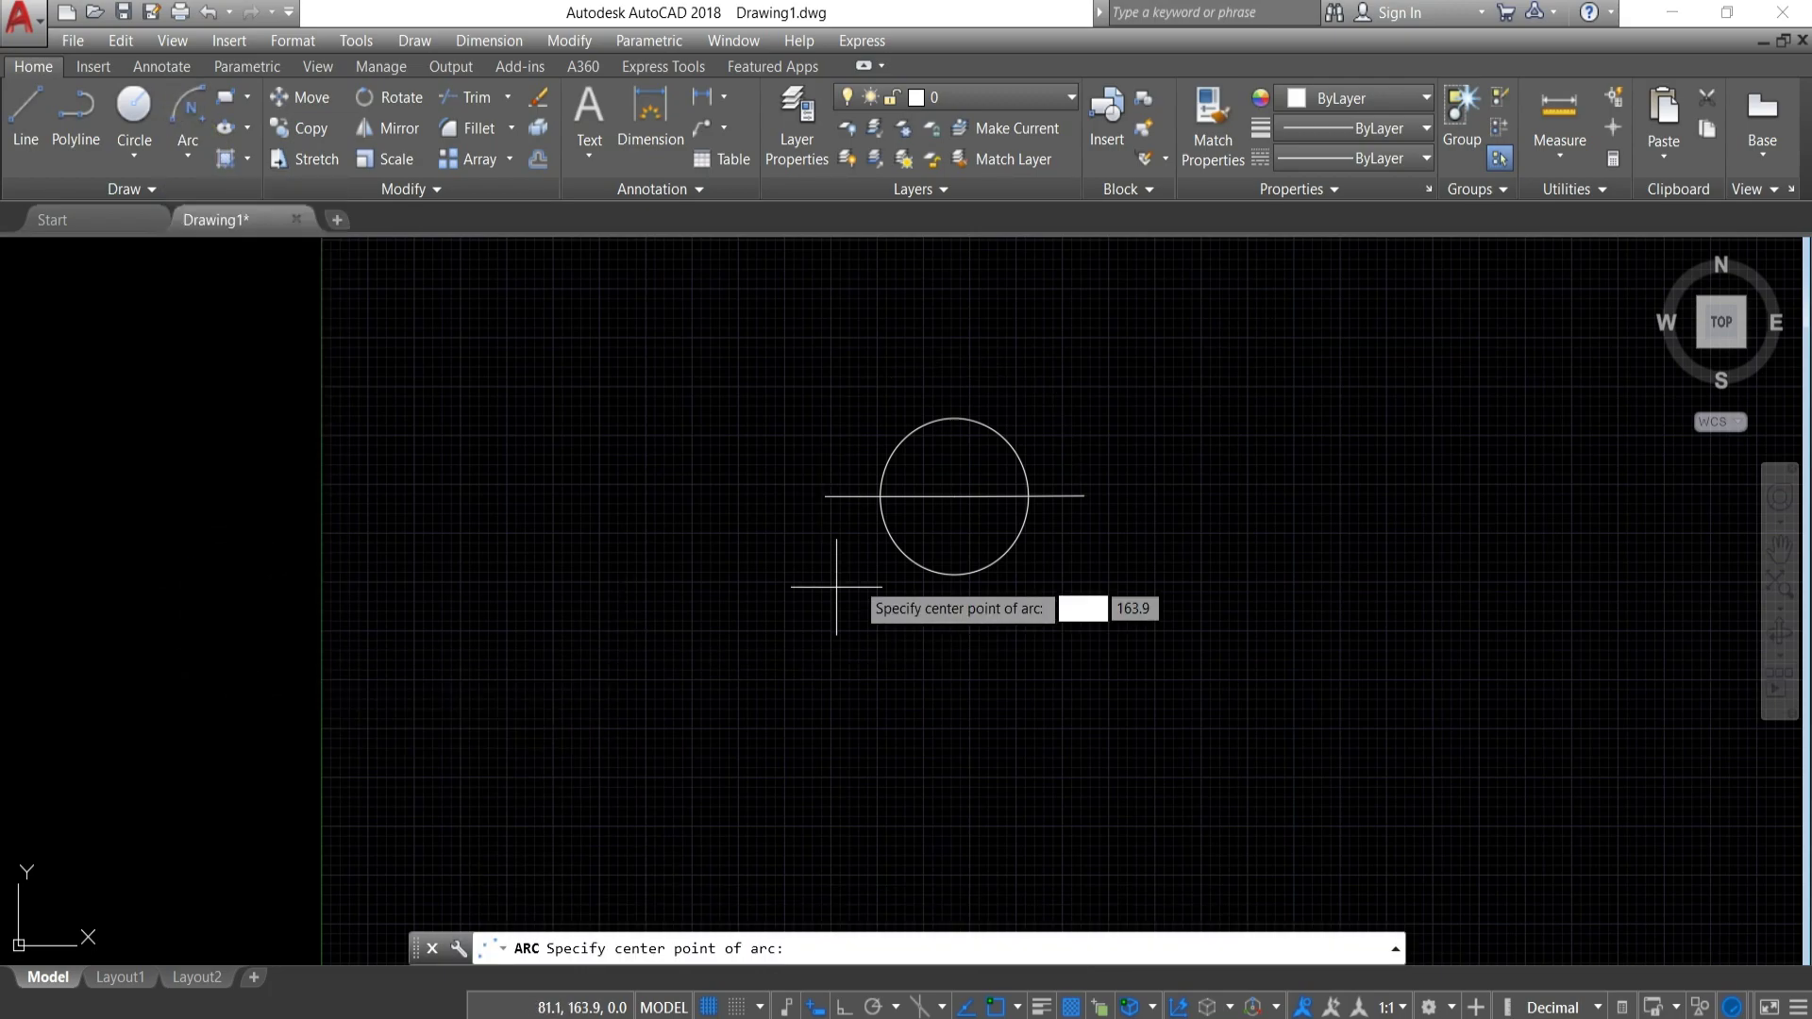
pyautogui.click(954, 495)
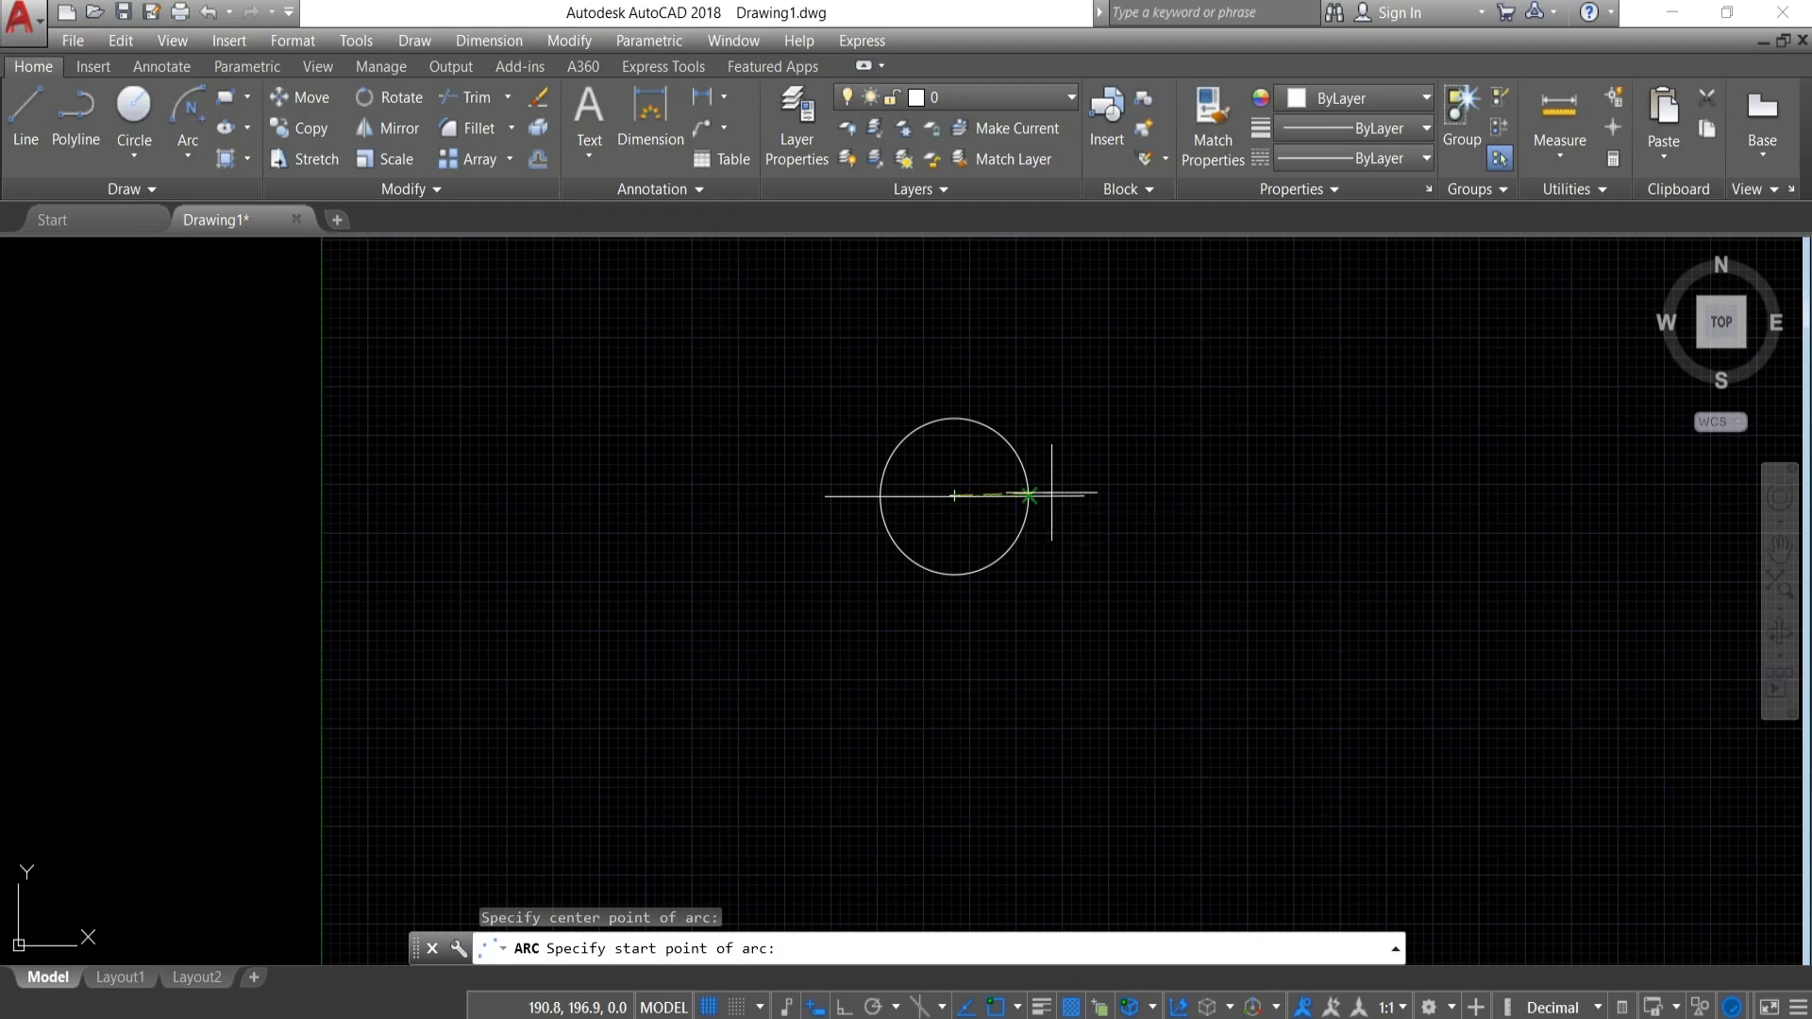
pyautogui.click(1085, 496)
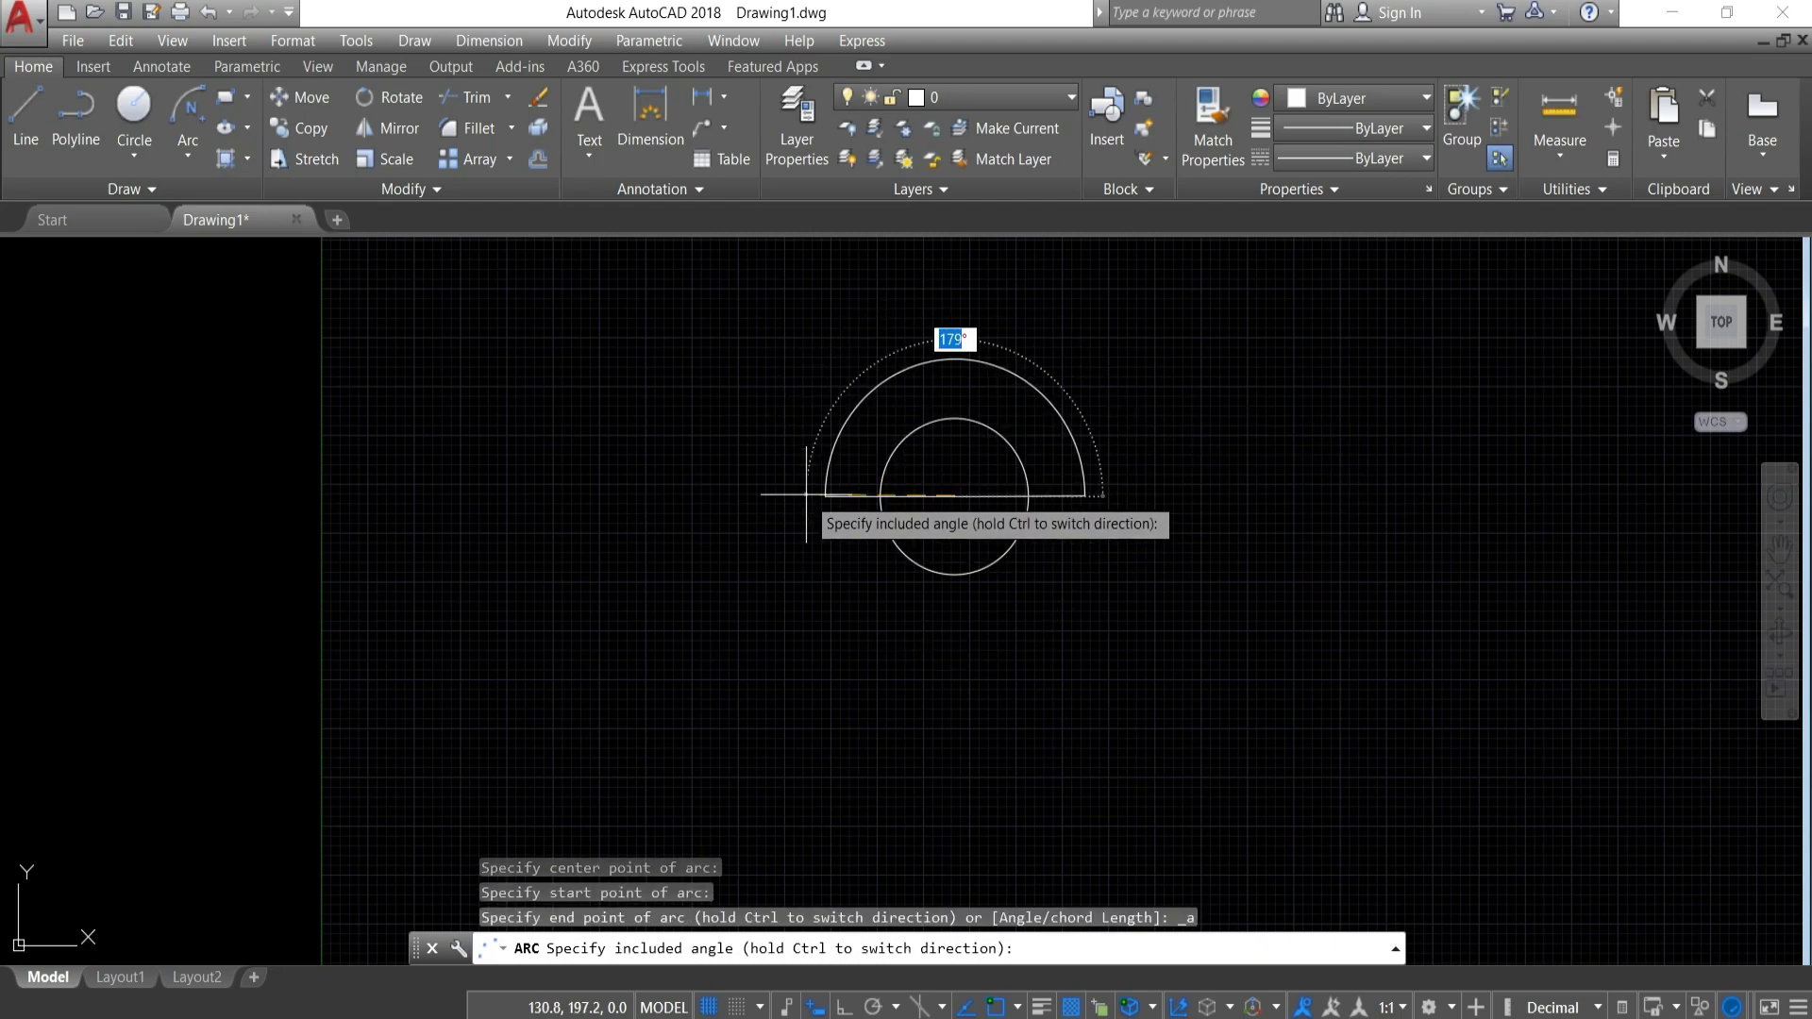
pyautogui.write('2')
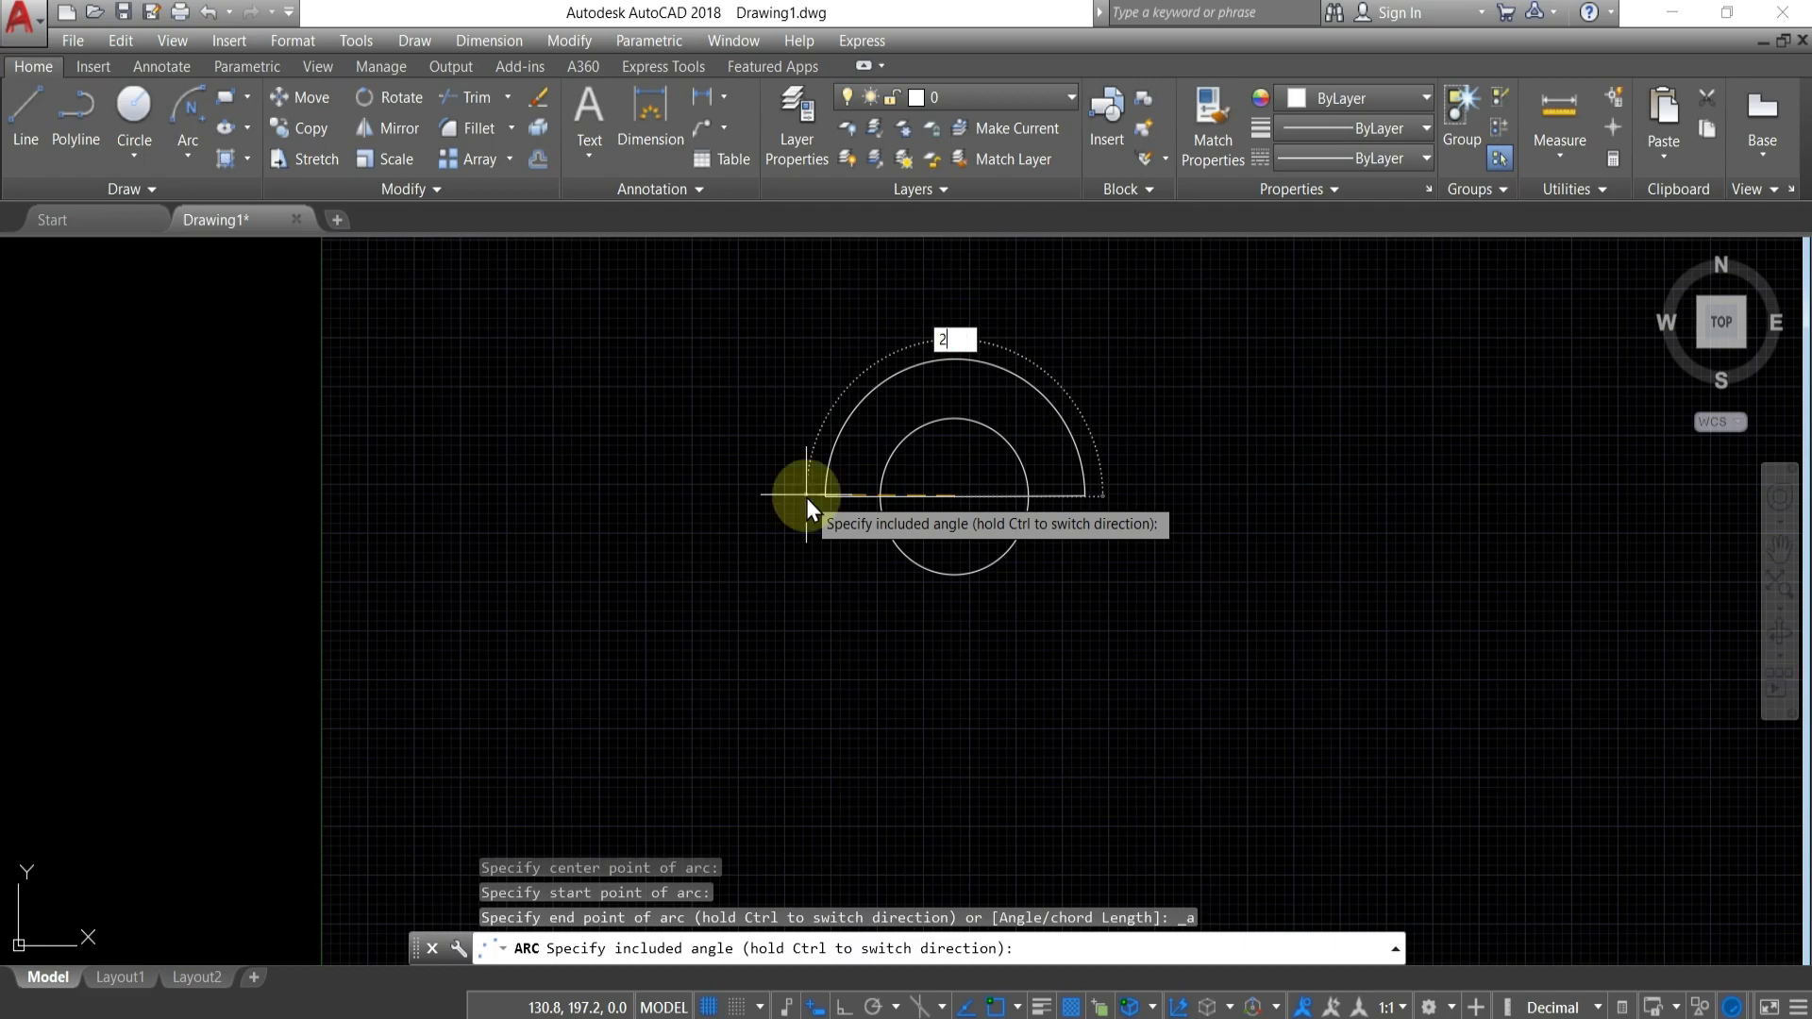
pyautogui.write('70')
pyautogui.press('Return')
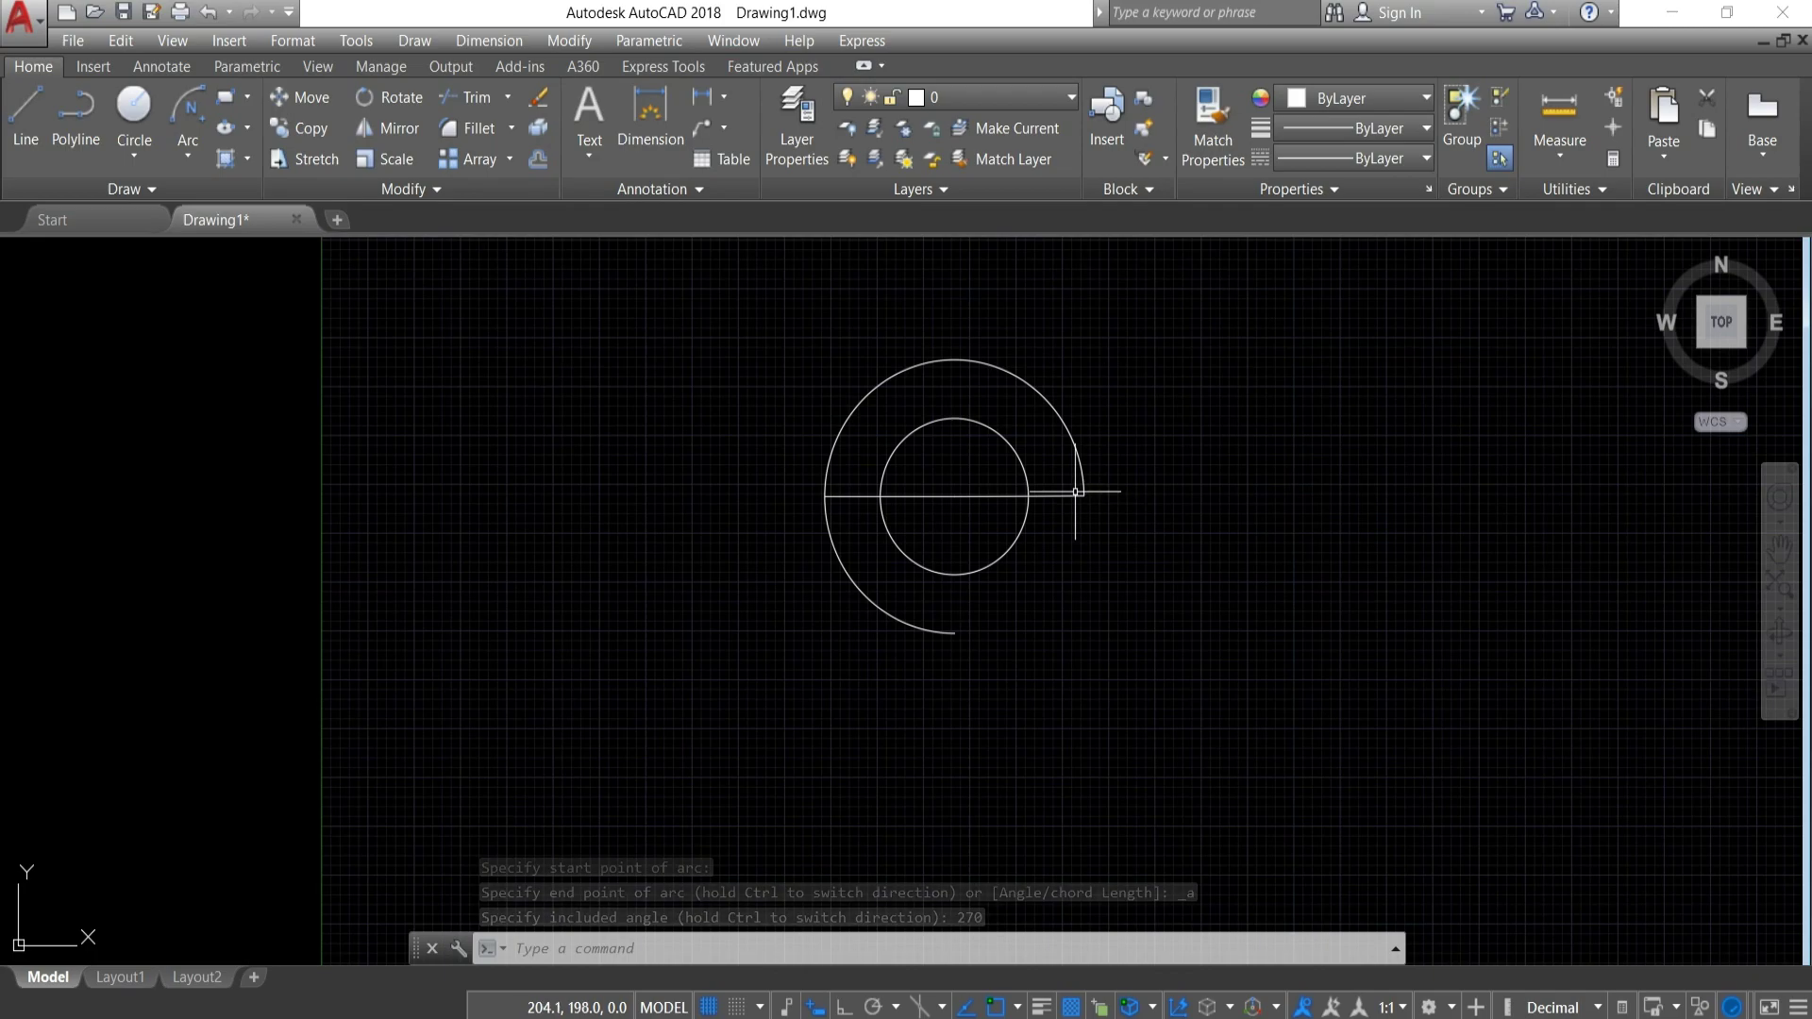
# Undo the 270° arc and draw a Center-Start-Length arc with chord length 70.
pyautogui.hotkey('ctrl', 'z')
pyautogui.click(187, 157)
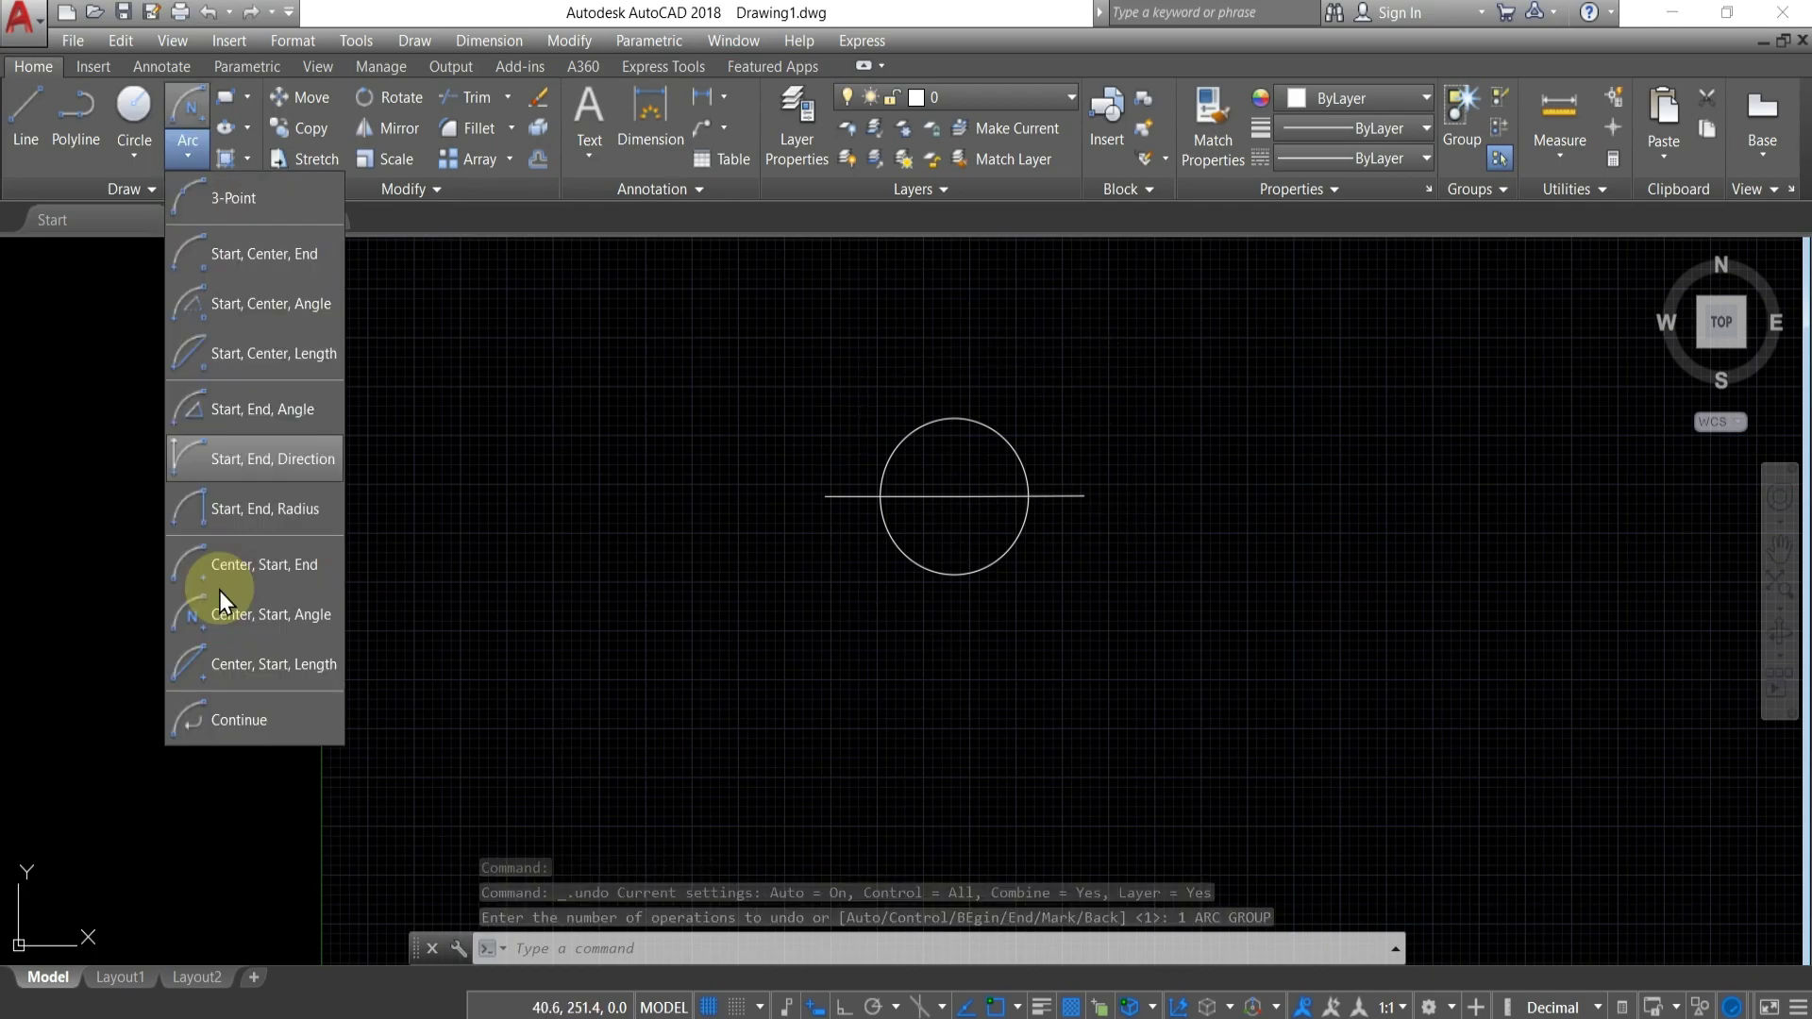
pyautogui.click(228, 666)
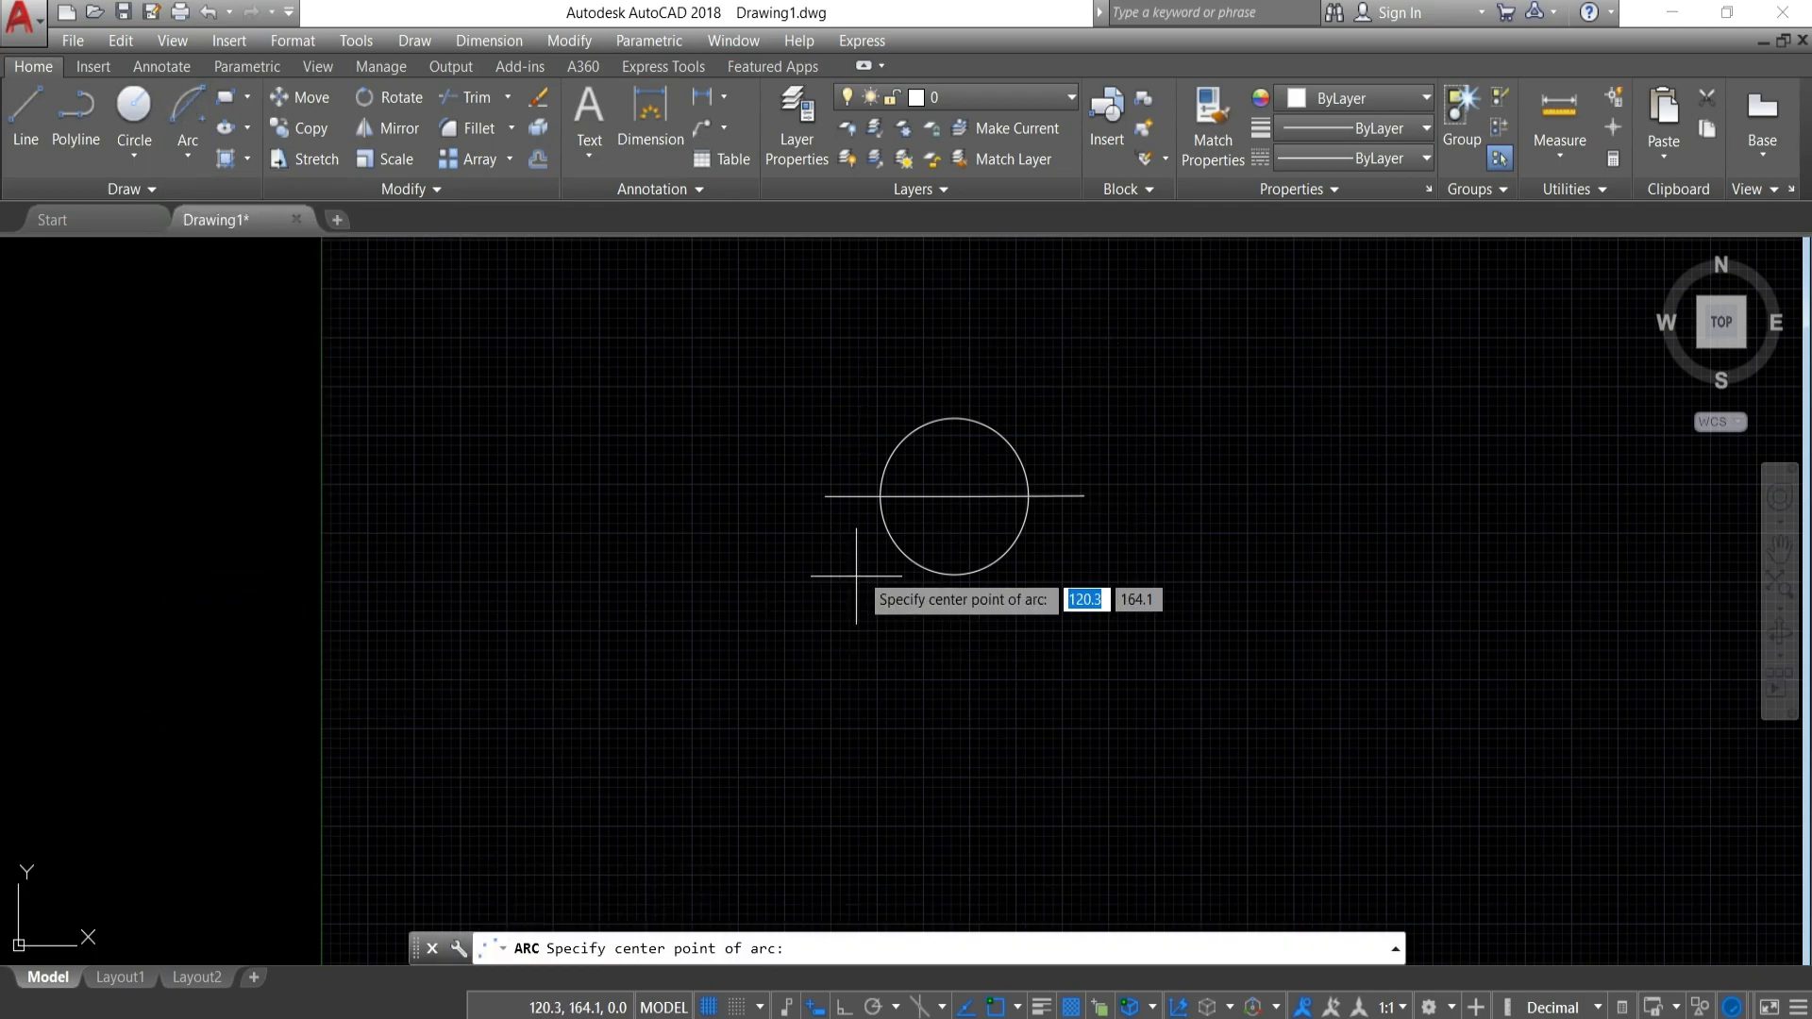
pyautogui.click(956, 495)
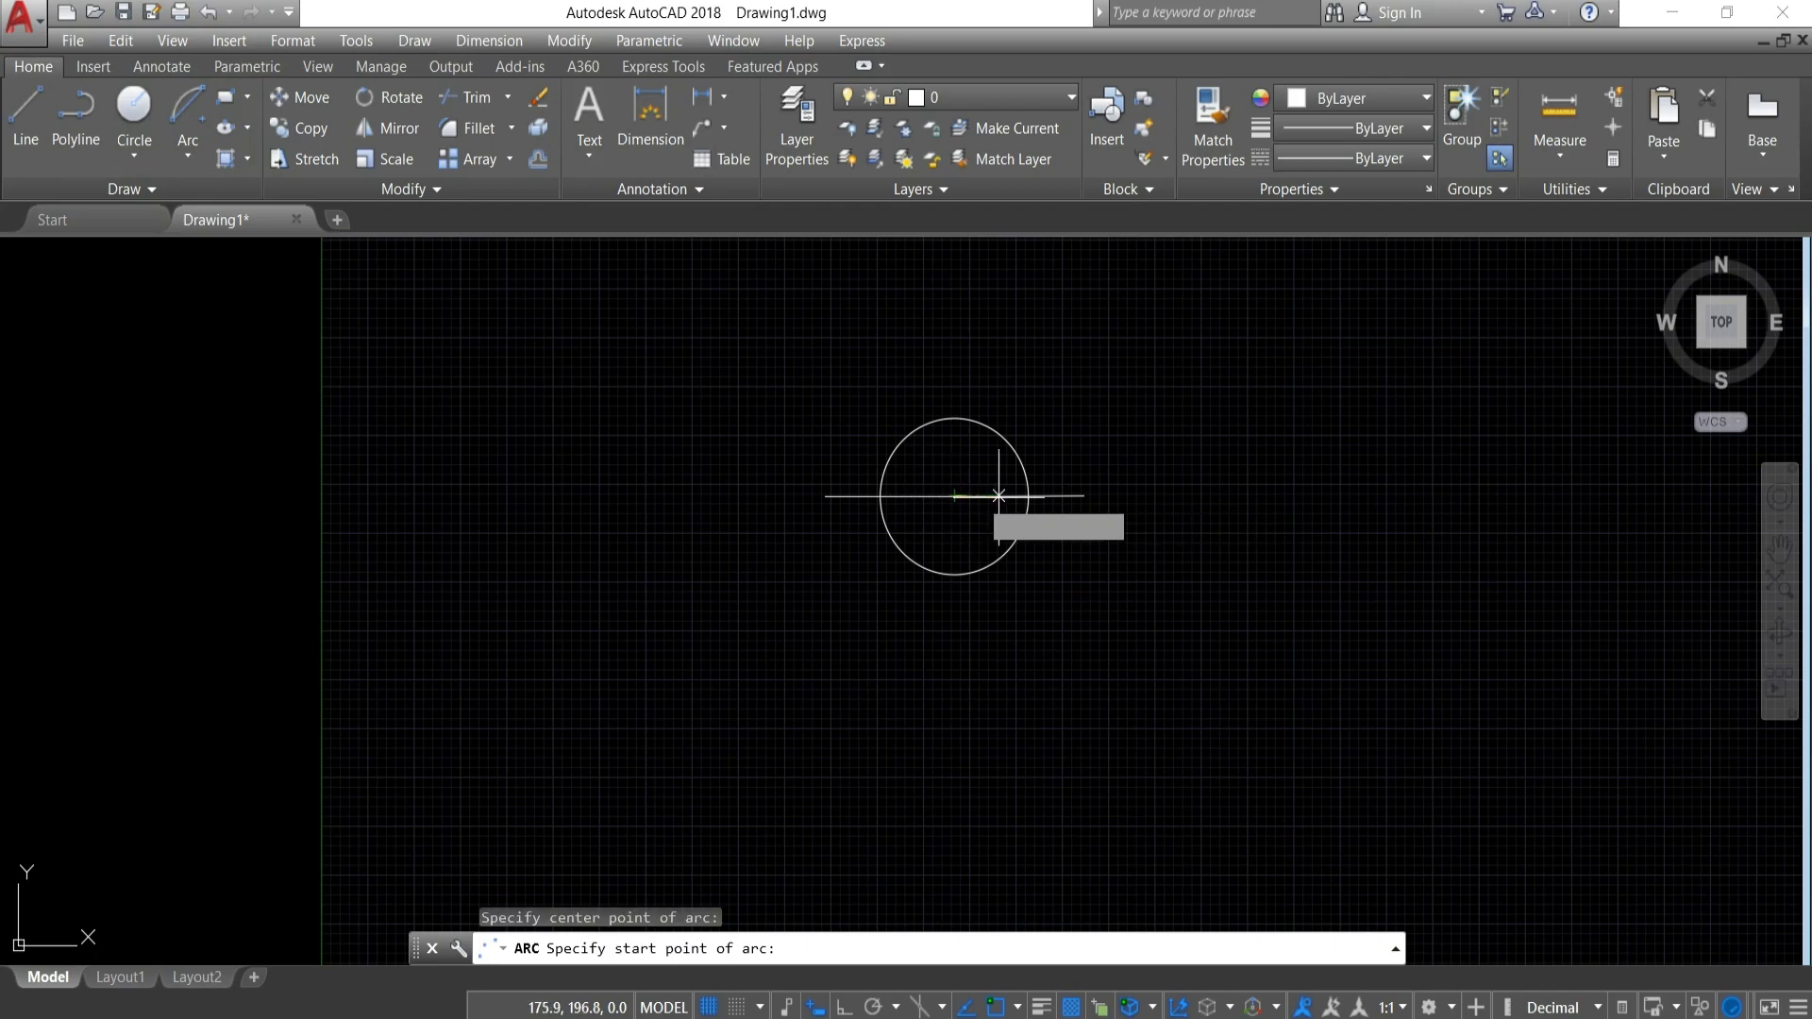
pyautogui.click(1085, 495)
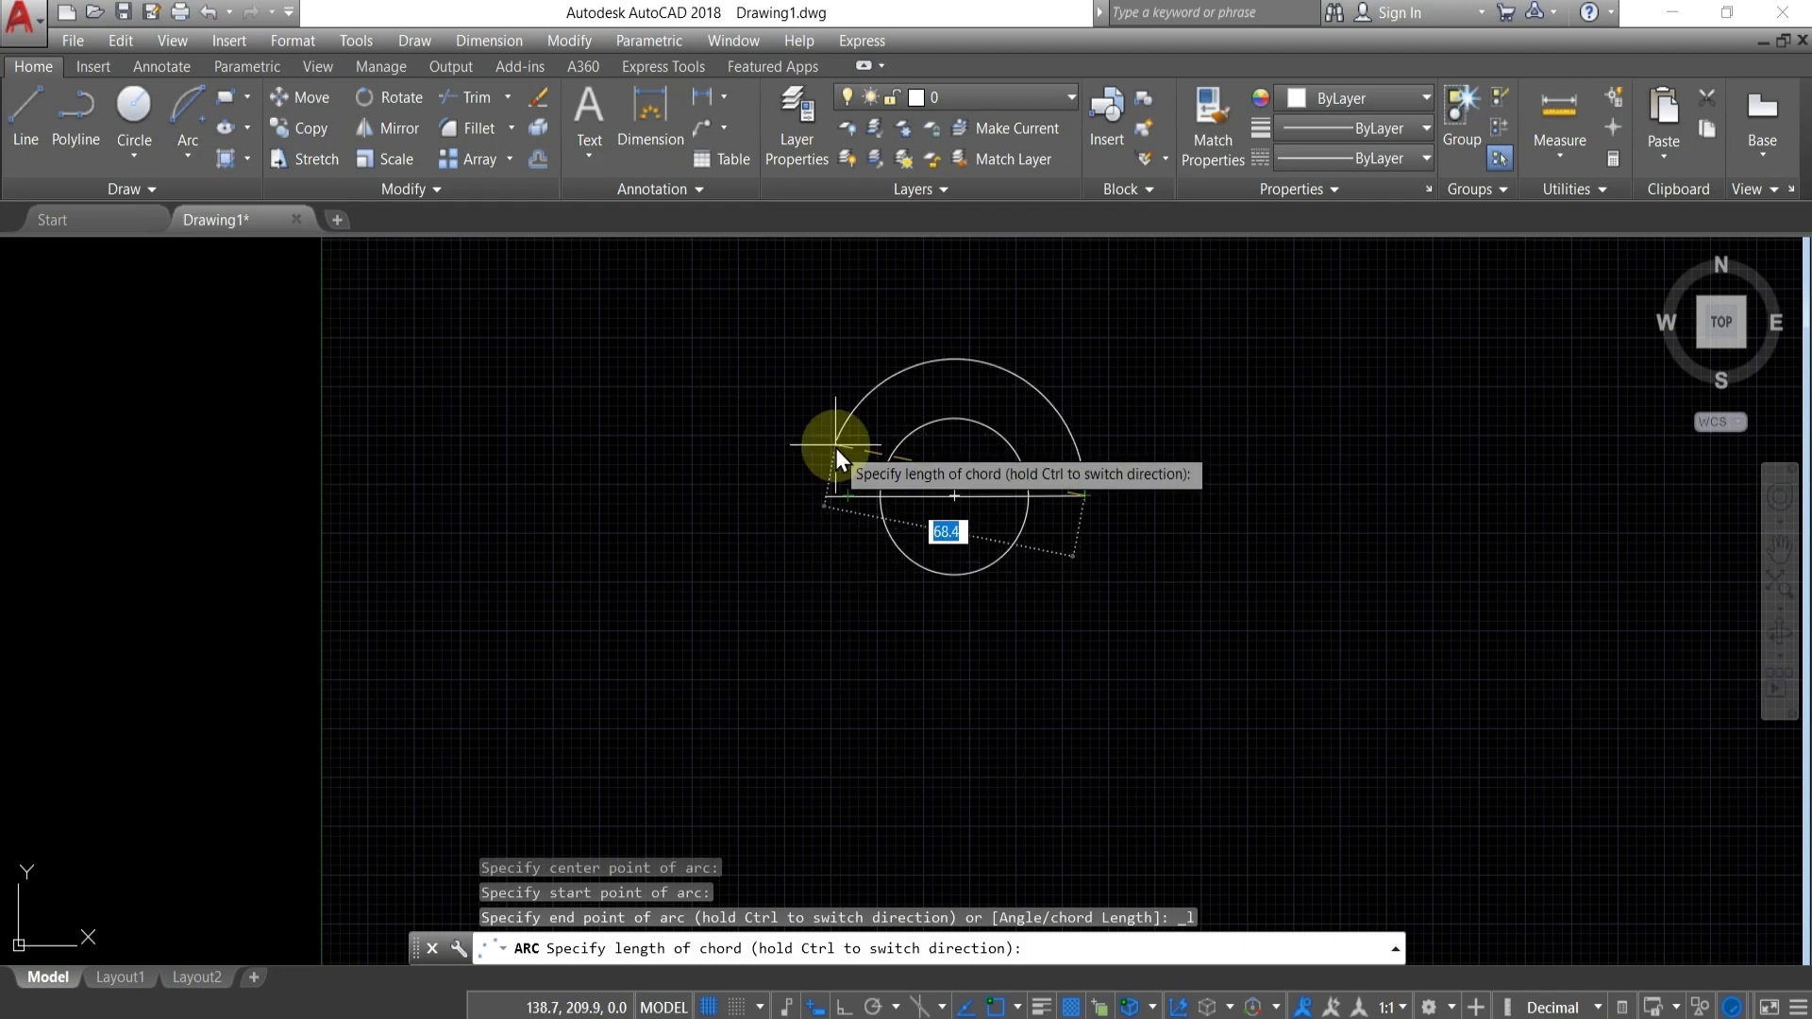
pyautogui.press('Return')
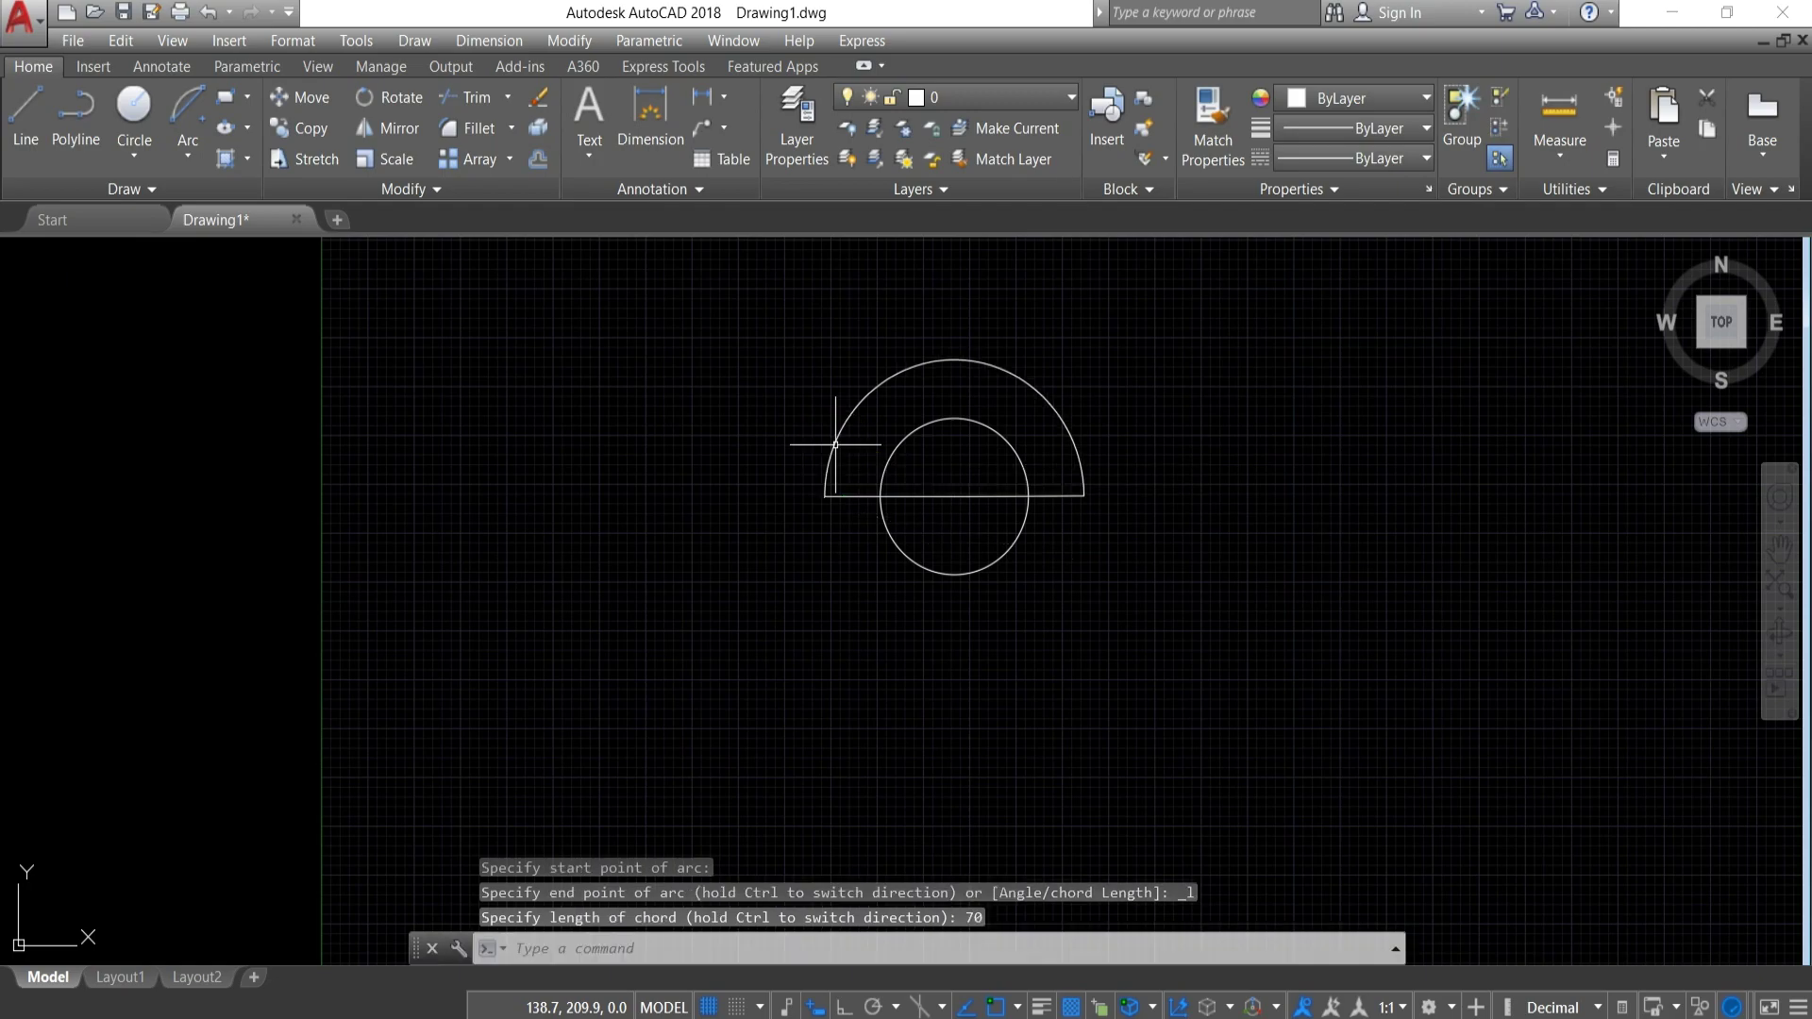
pyautogui.hotkey('ctrl', 'z')
pyautogui.hotkey('ctrl', 'y')
pyautogui.click(185, 149)
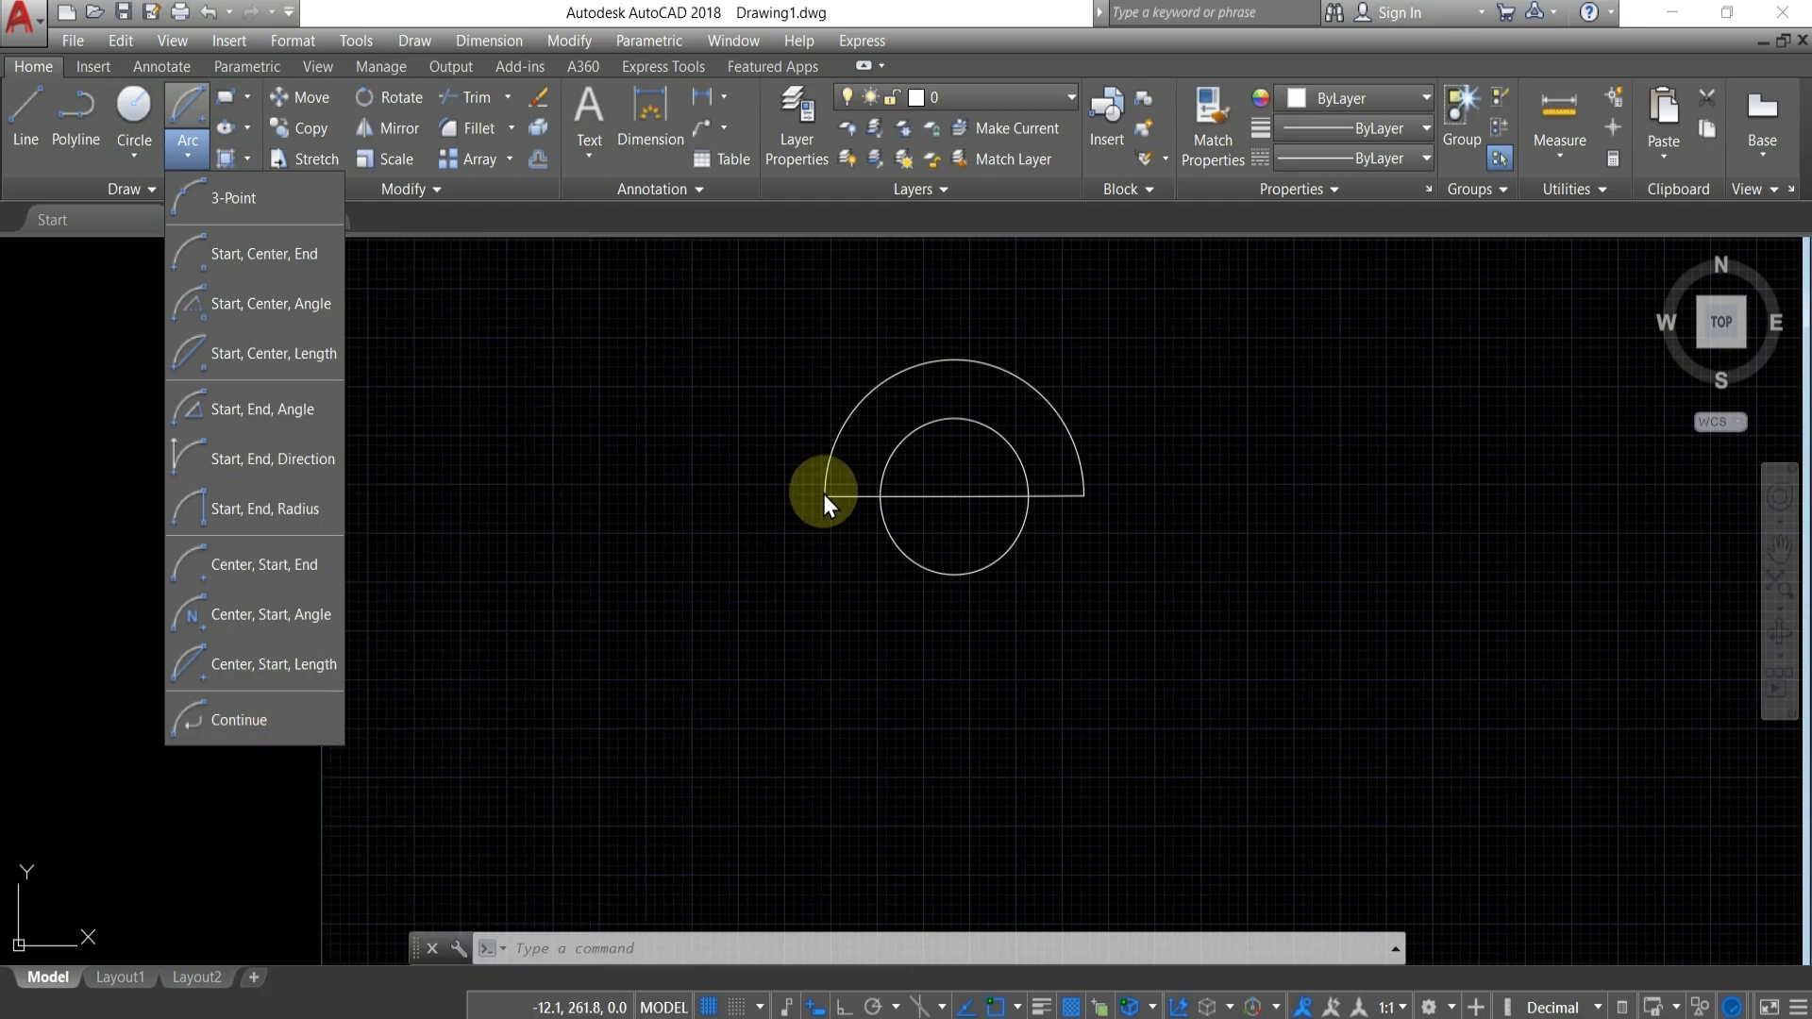
# Add two tangent continuation arcs trailing left from the last arc's end.
pyautogui.click(265, 722)
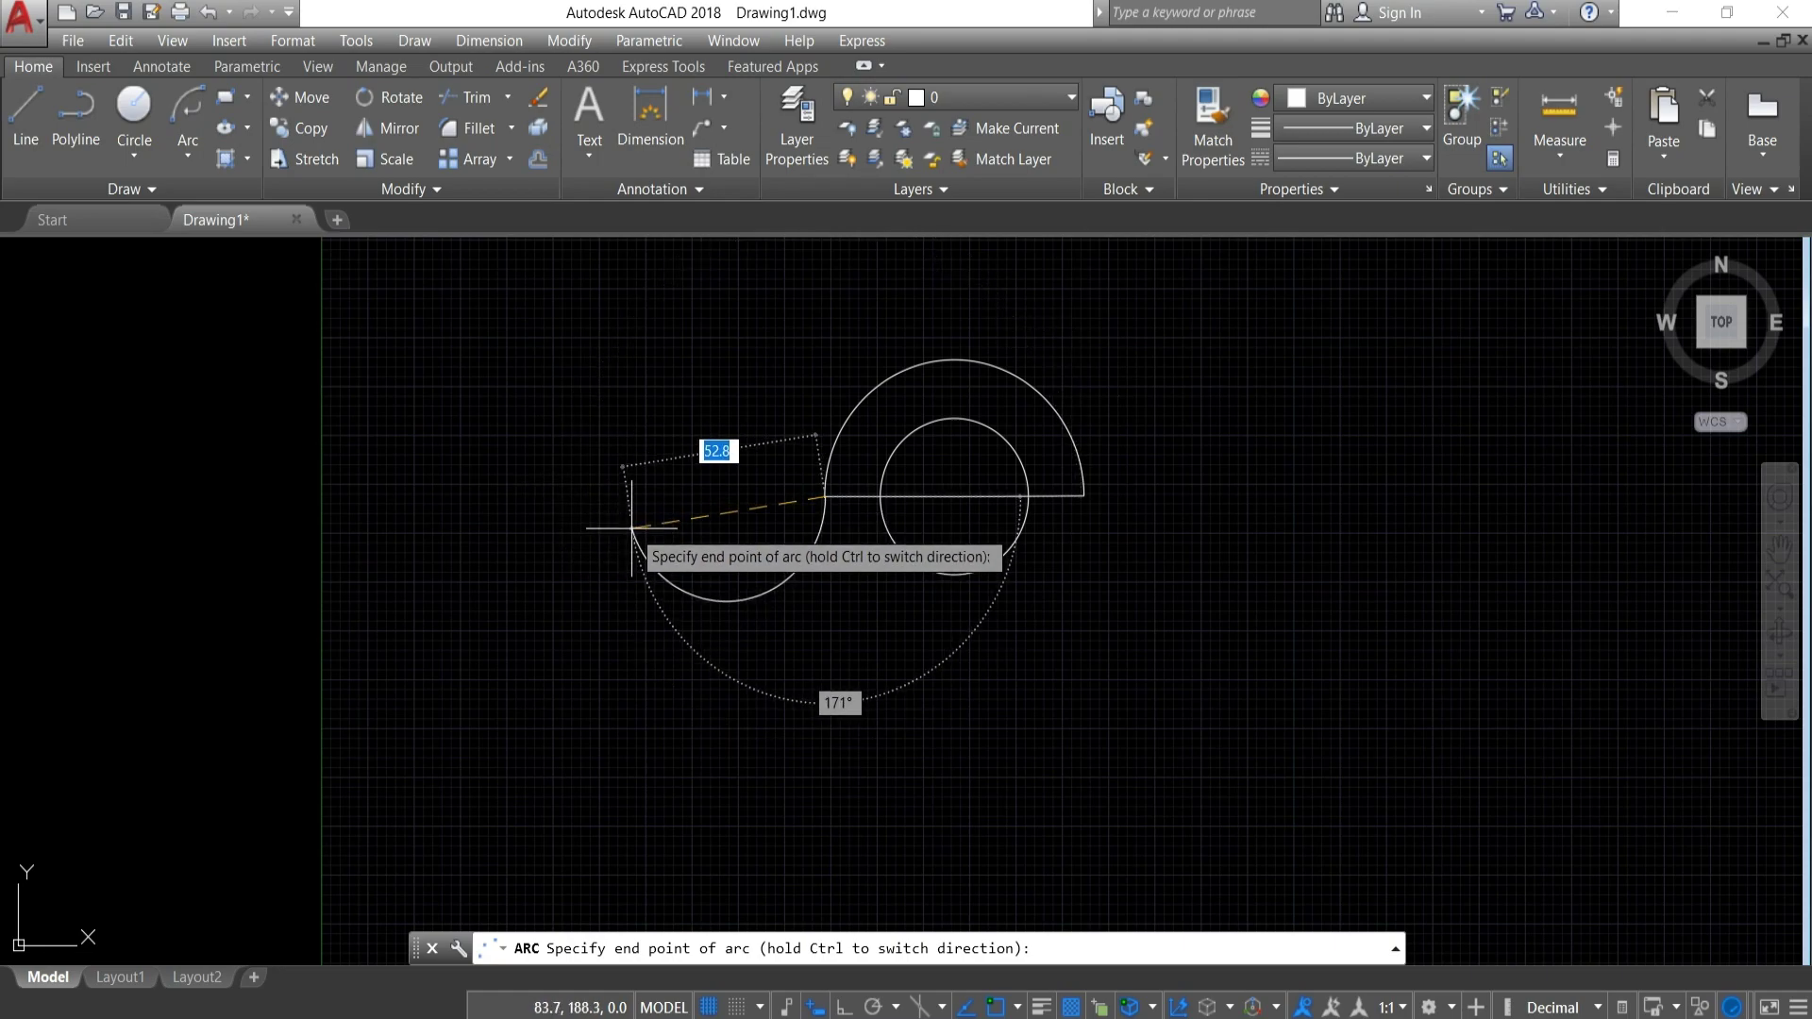
pyautogui.click(630, 517)
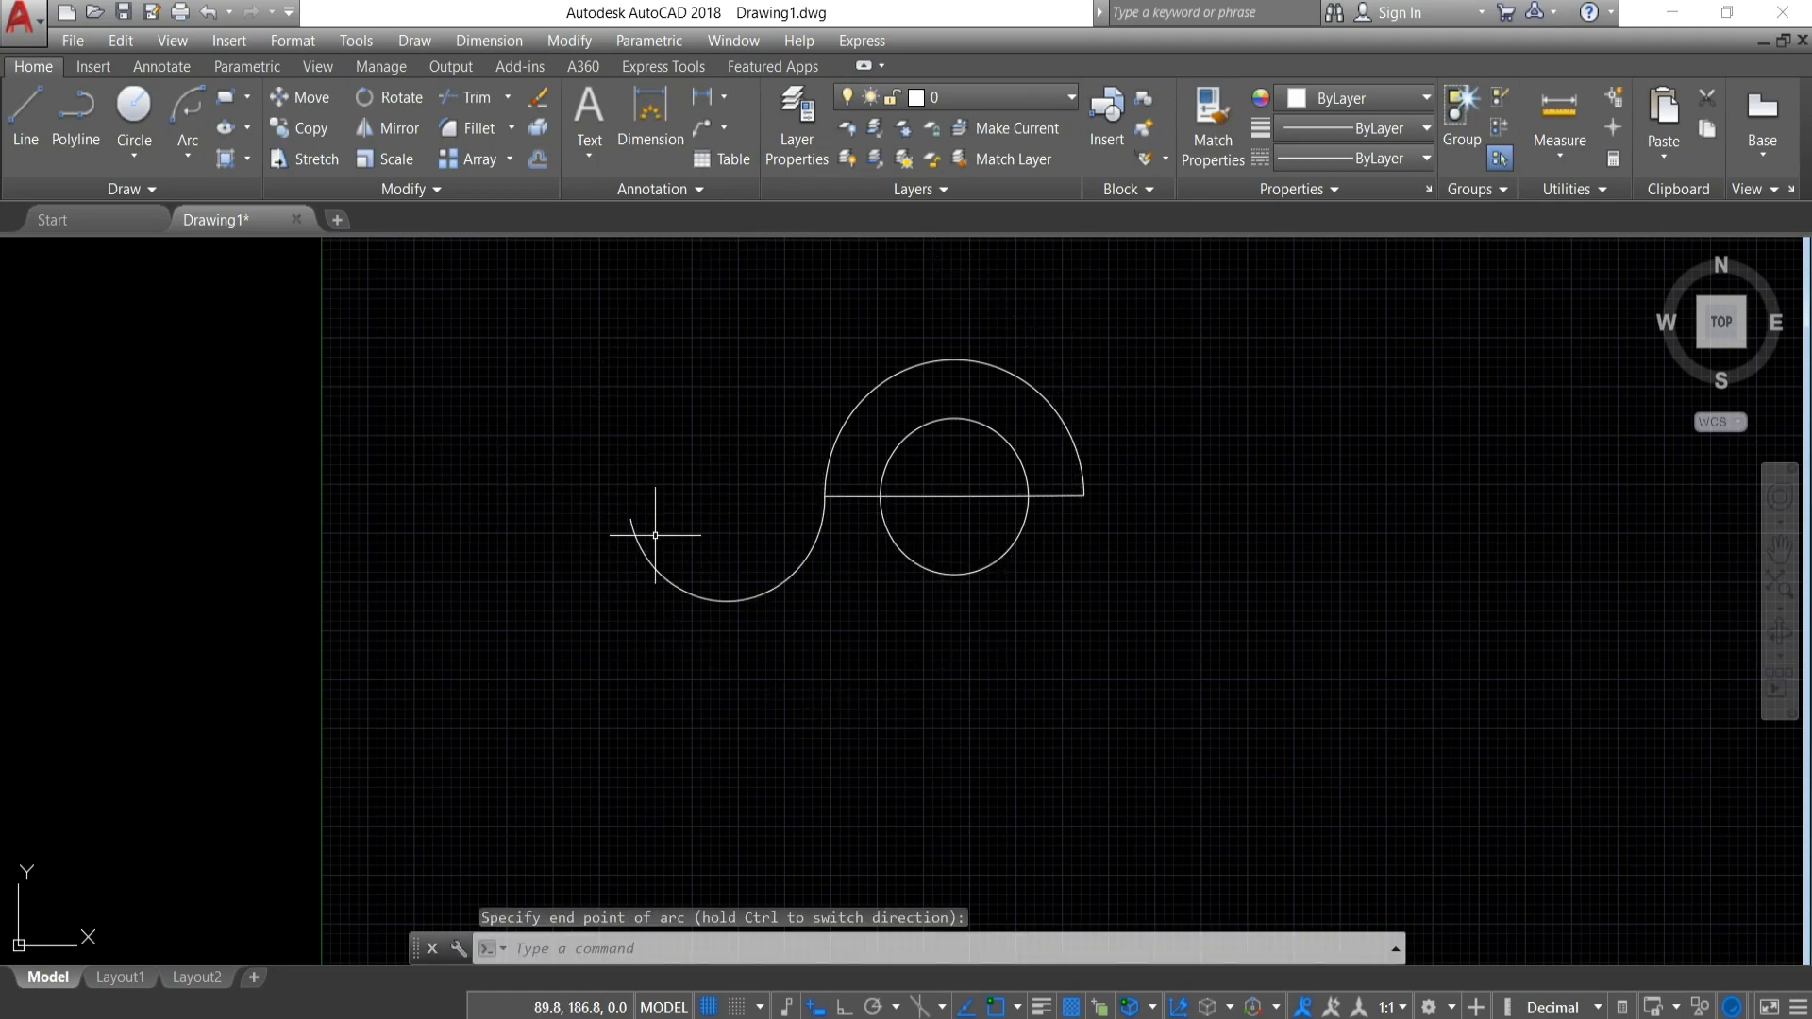
pyautogui.click(188, 153)
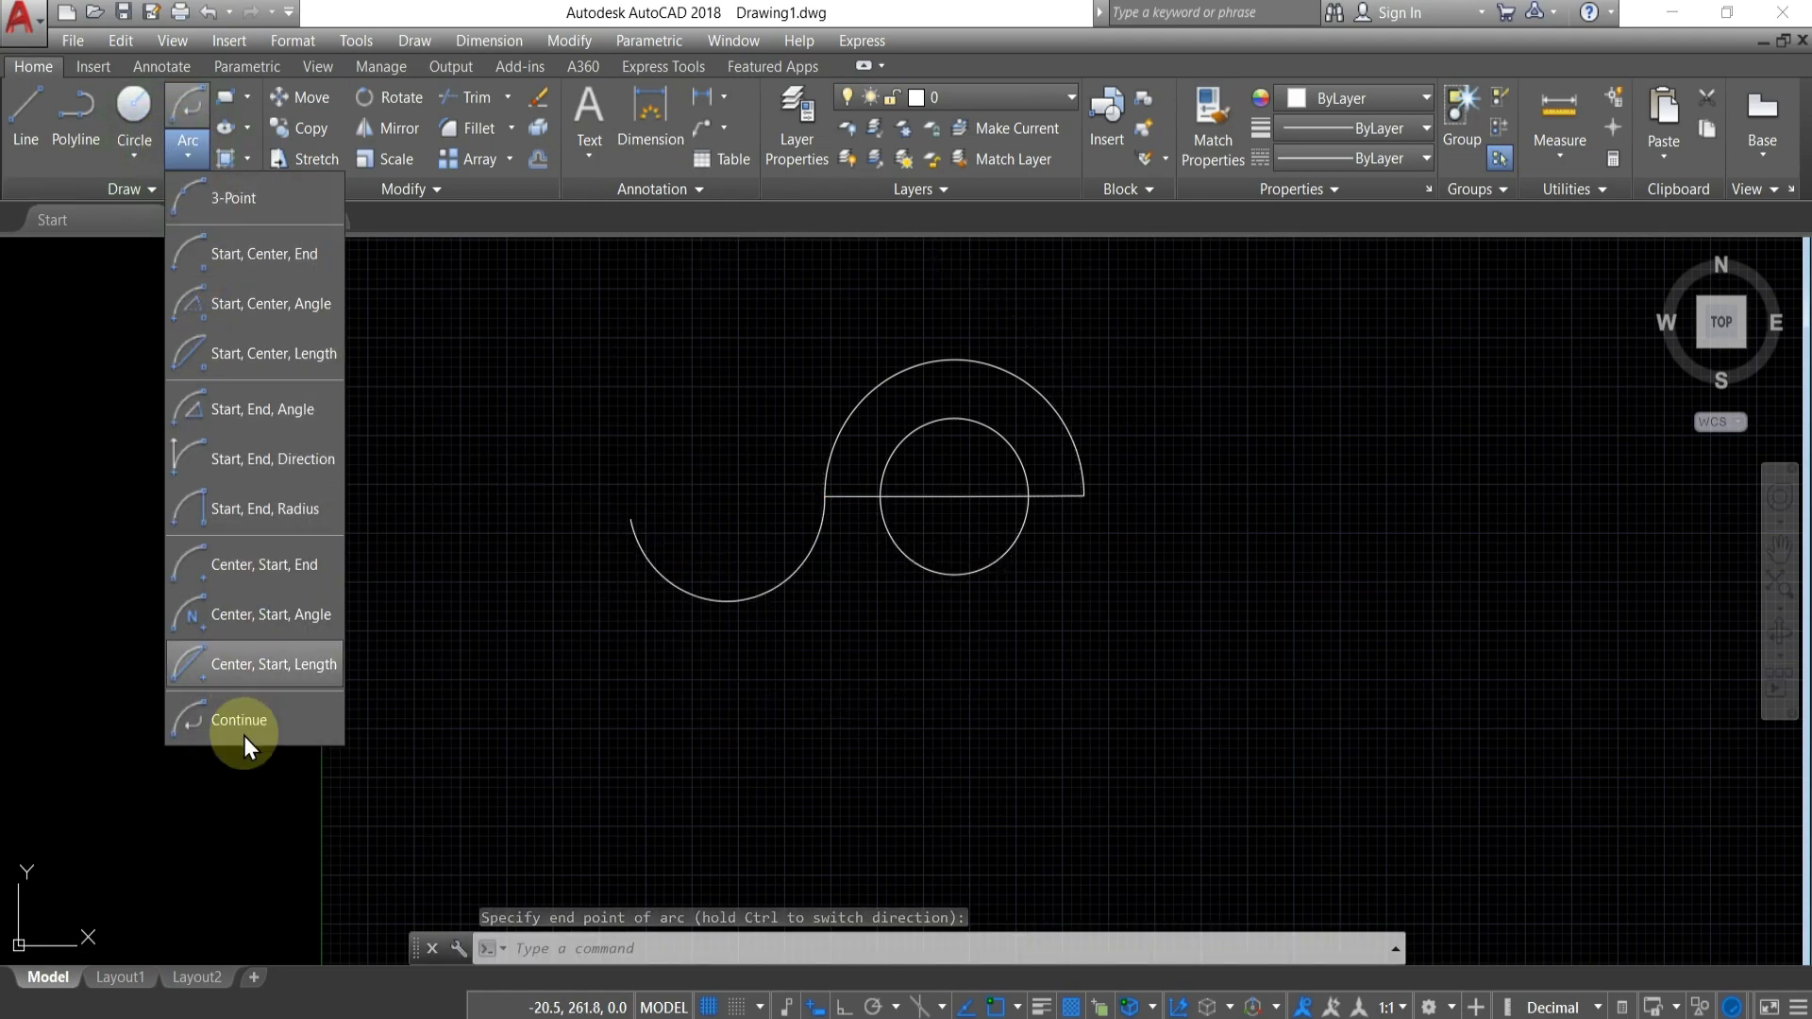
pyautogui.click(247, 721)
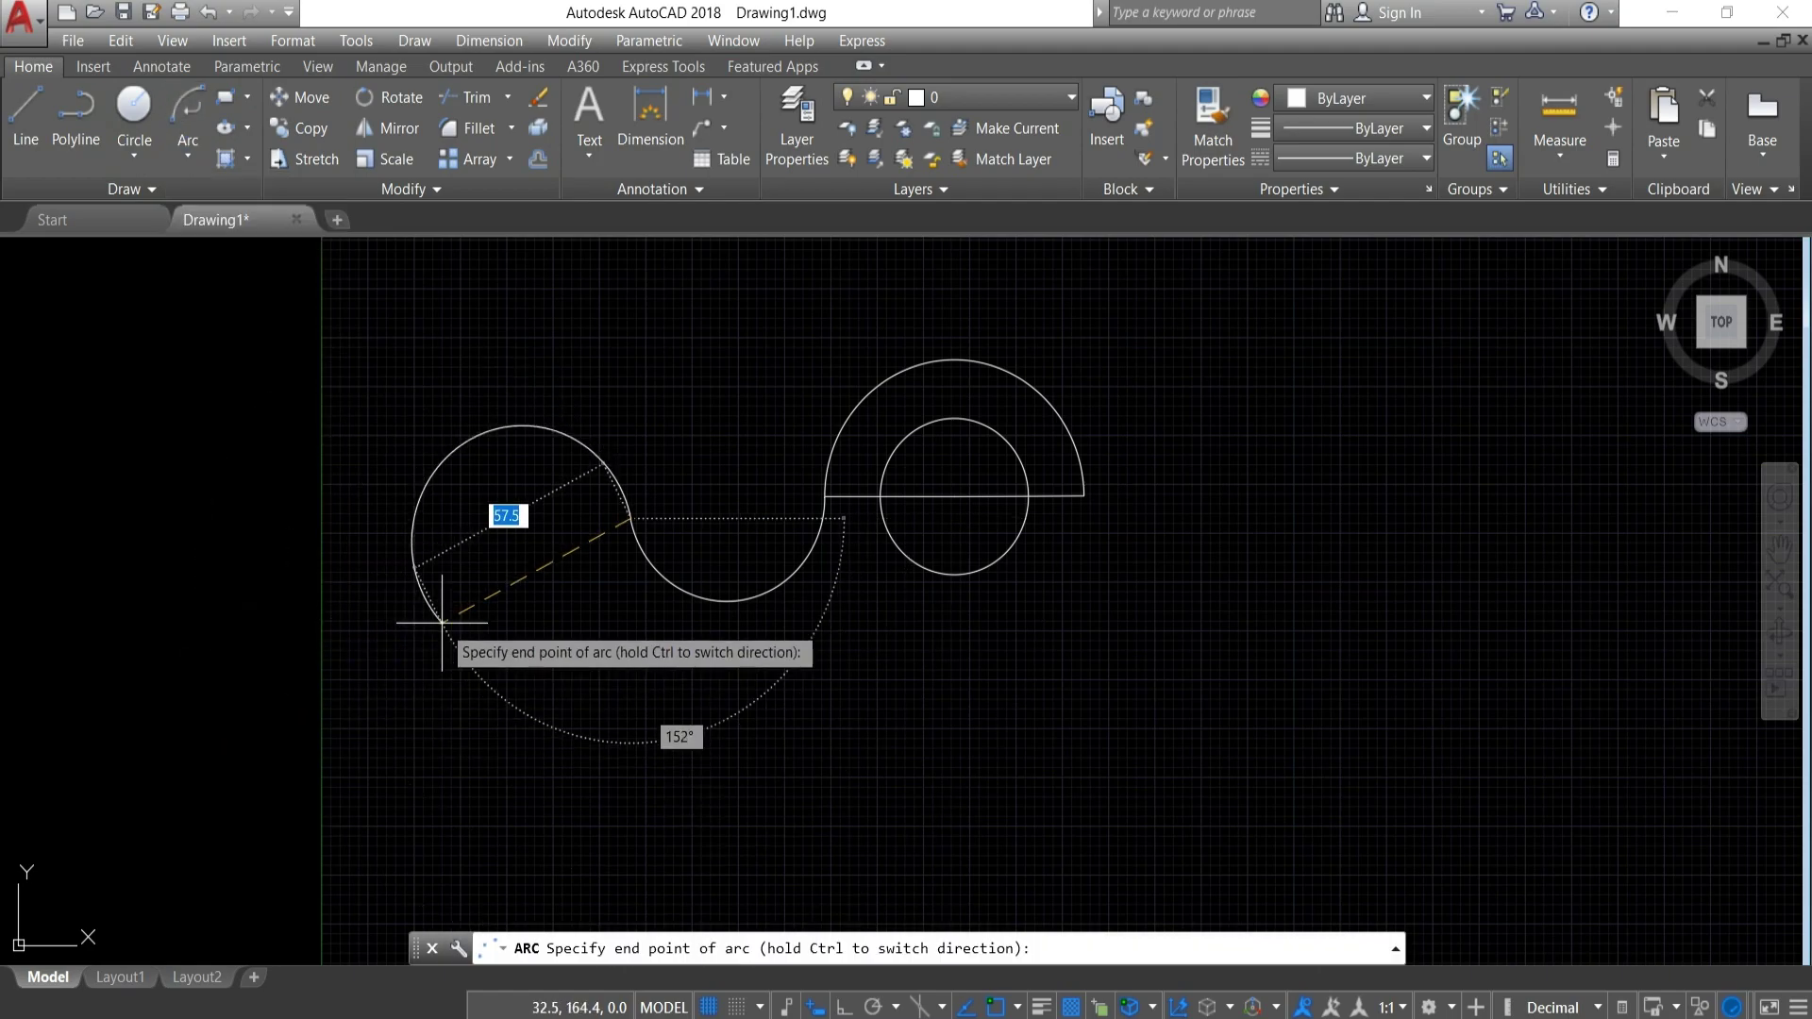
pyautogui.click(188, 152)
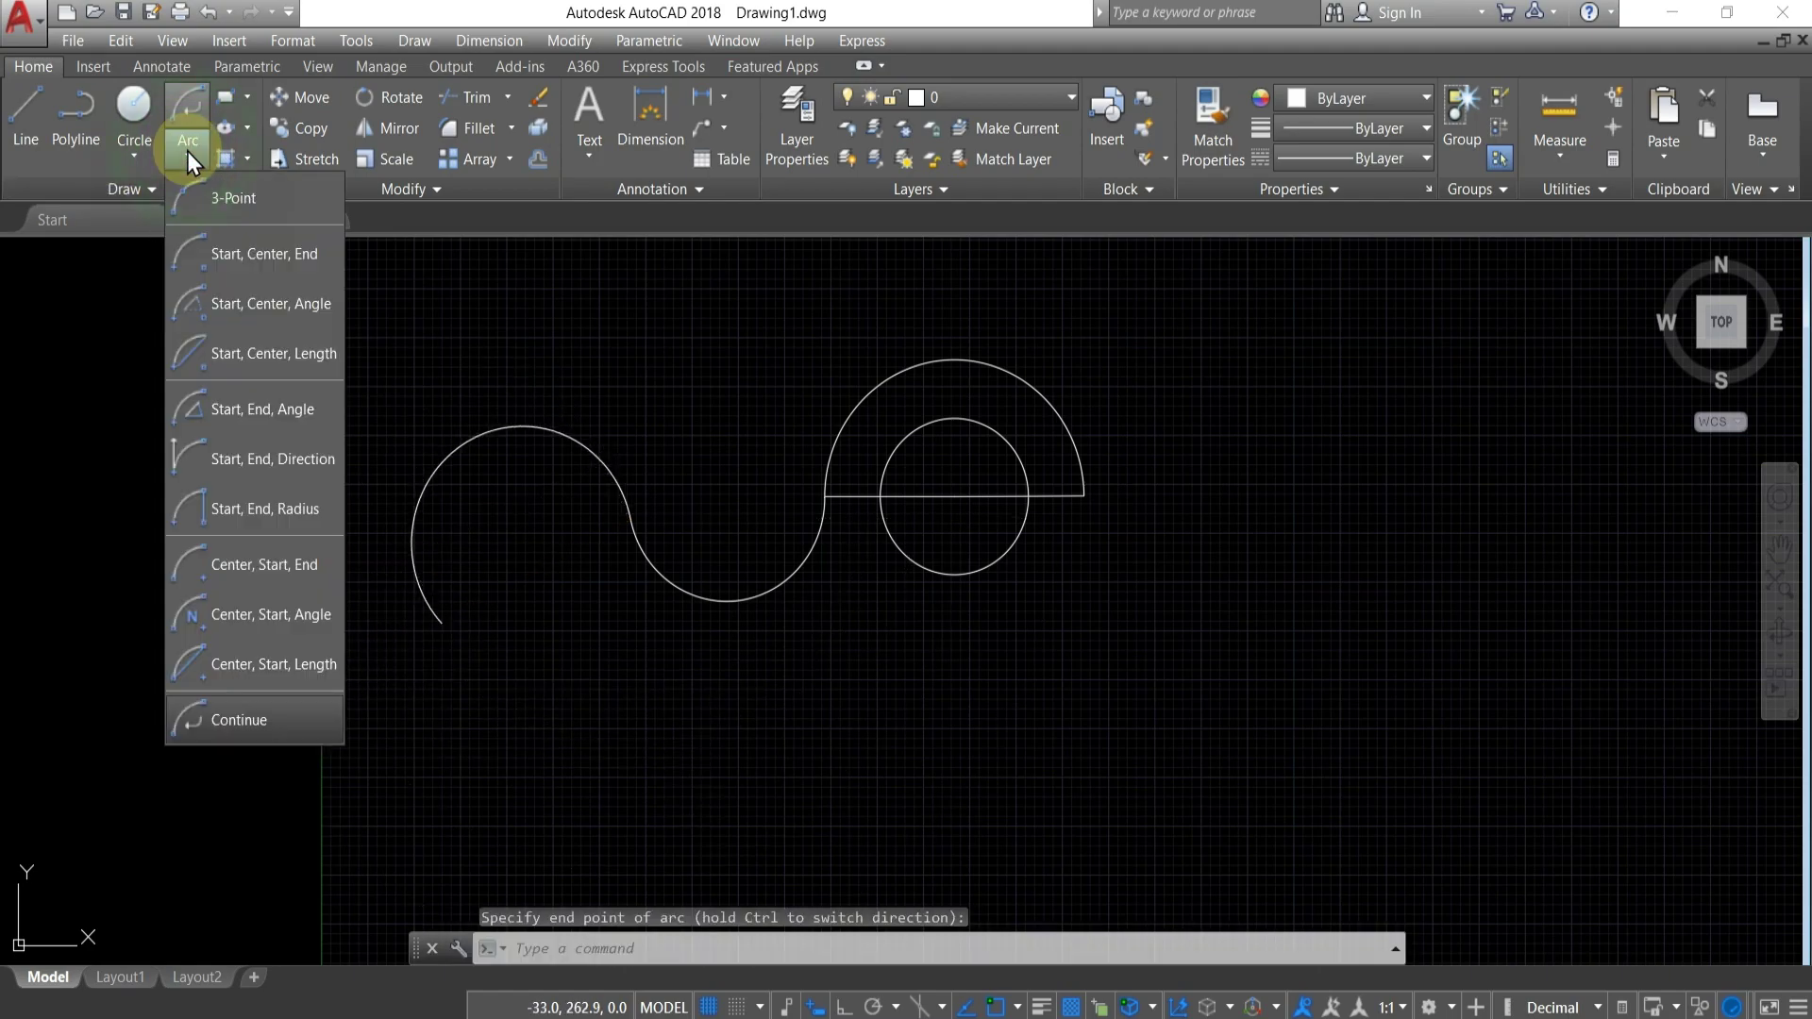
pyautogui.click(297, 718)
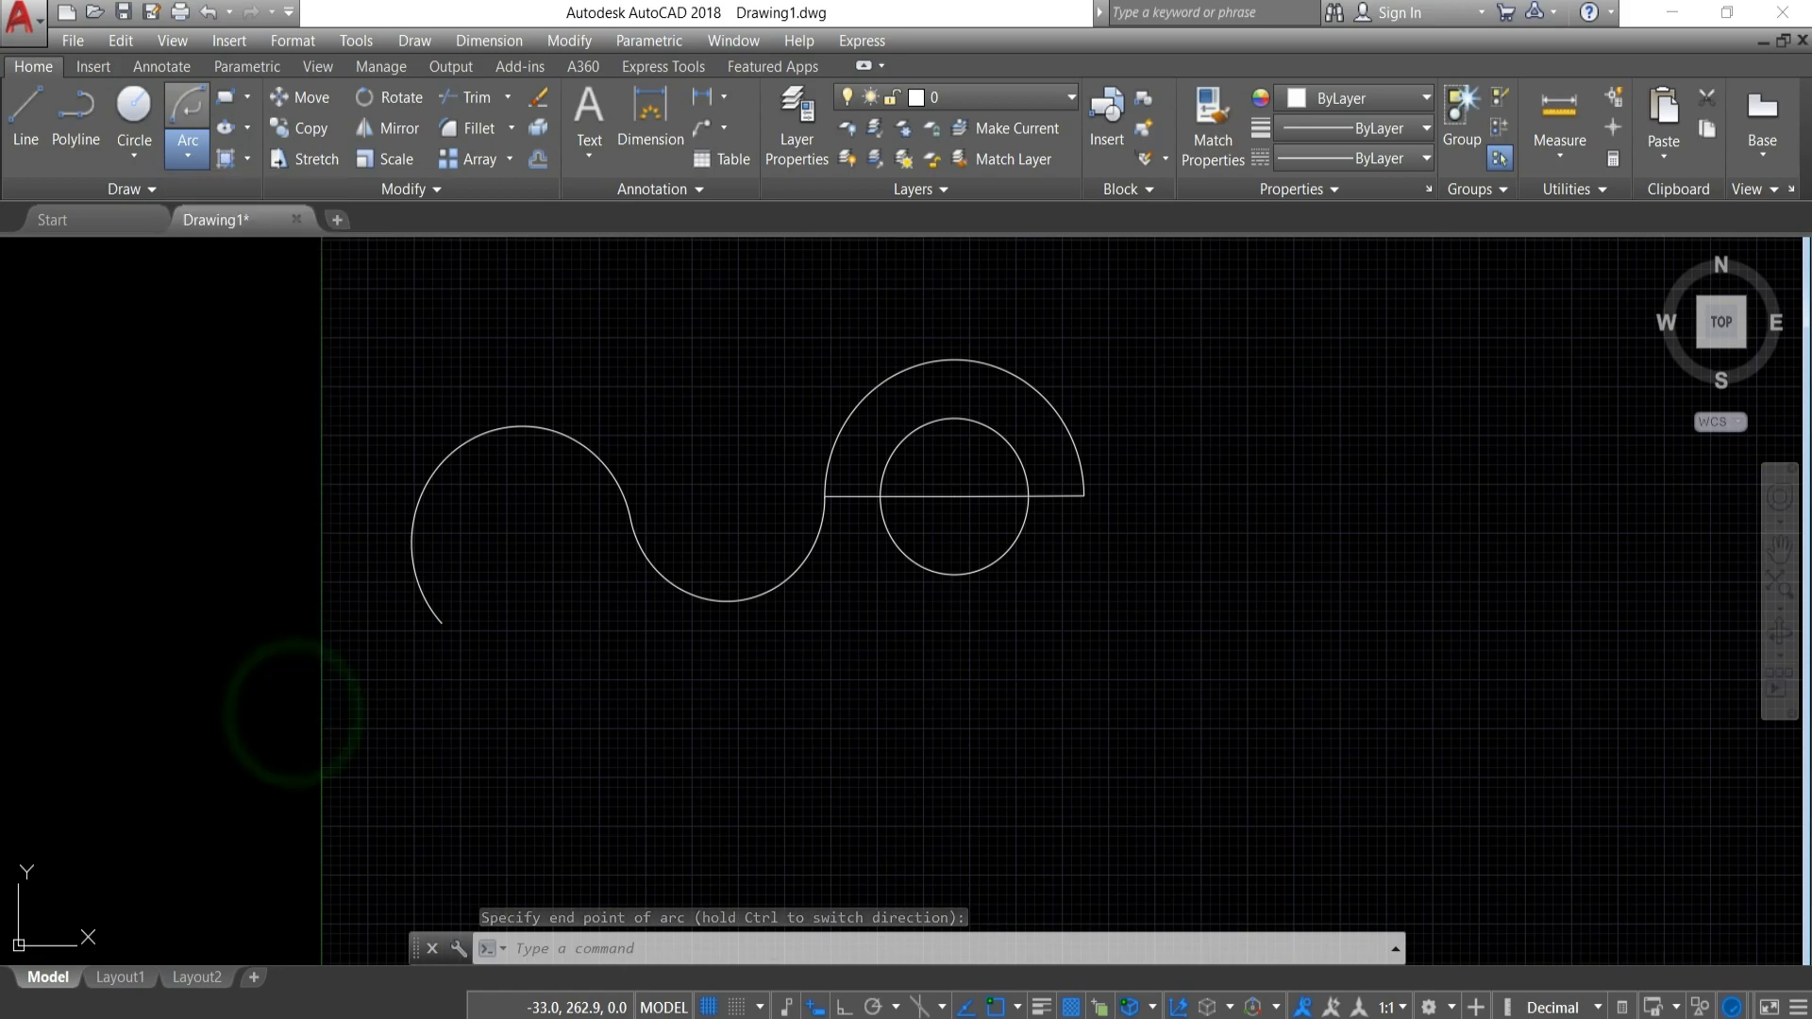
# Erase the circle, line and all arcs with a window selection.
pyautogui.scroll(-5, 487, 581)
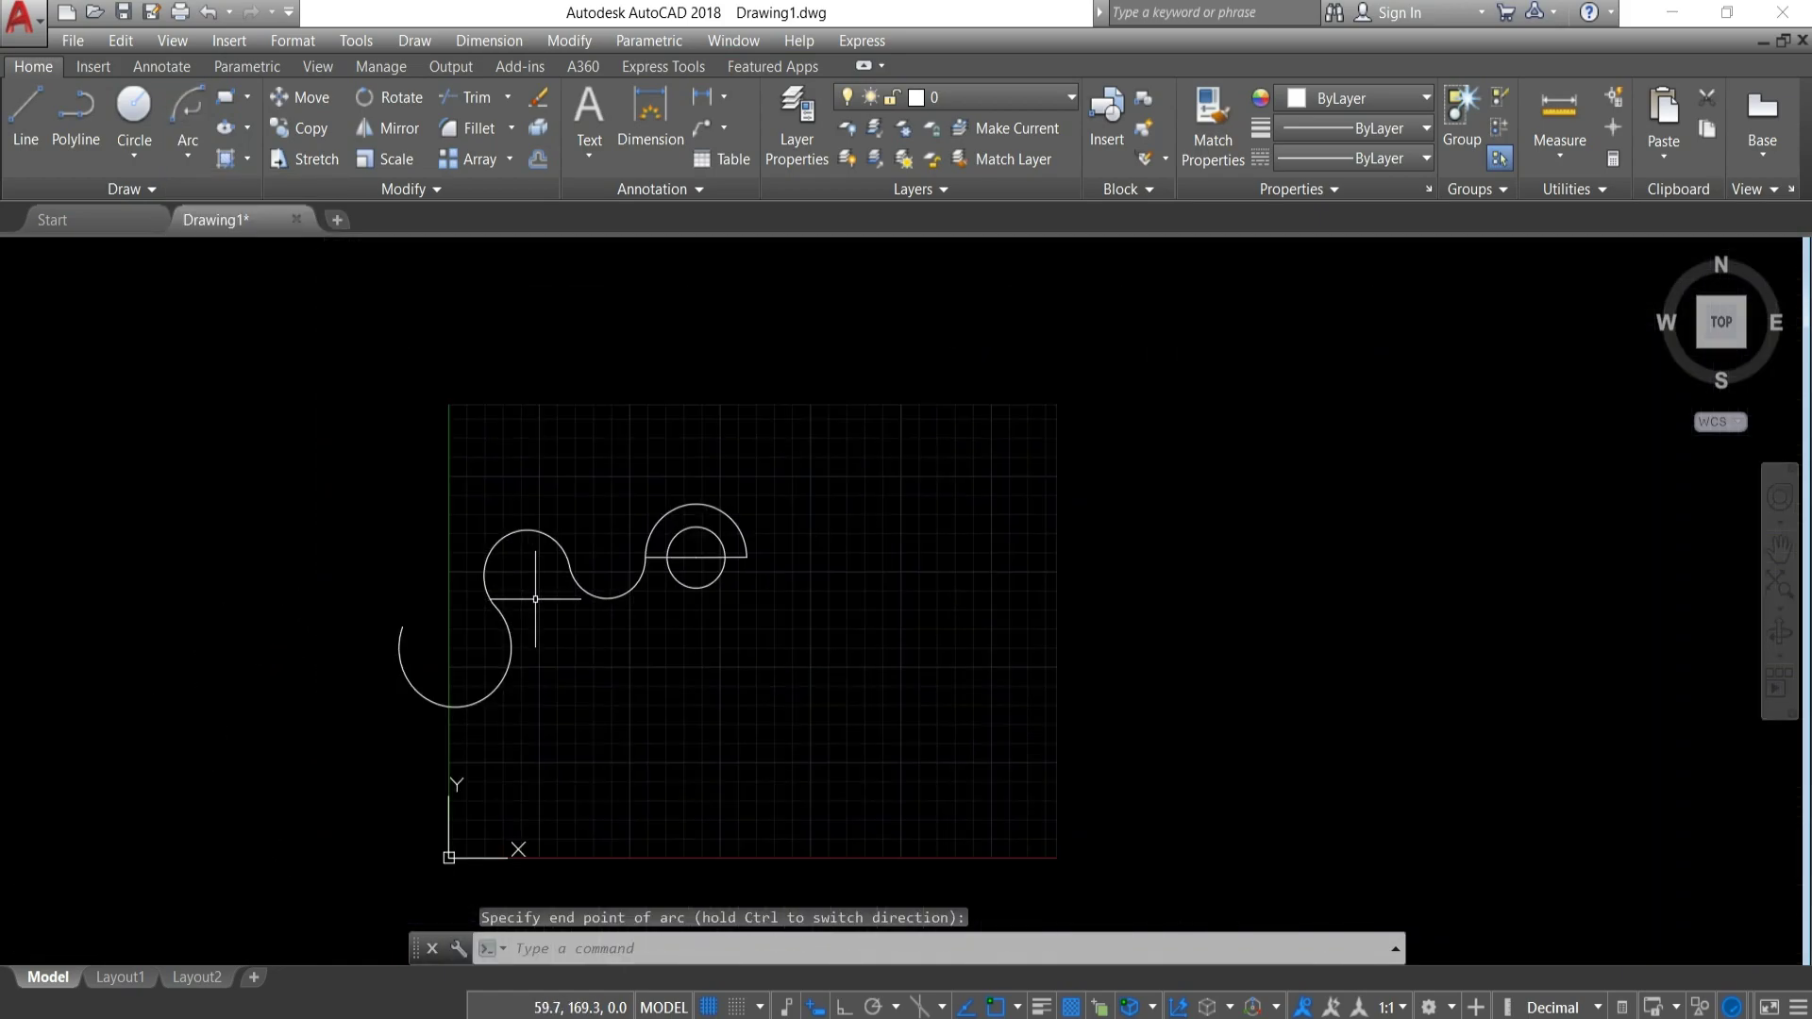
pyautogui.press('Escape')
pyautogui.click(967, 463)
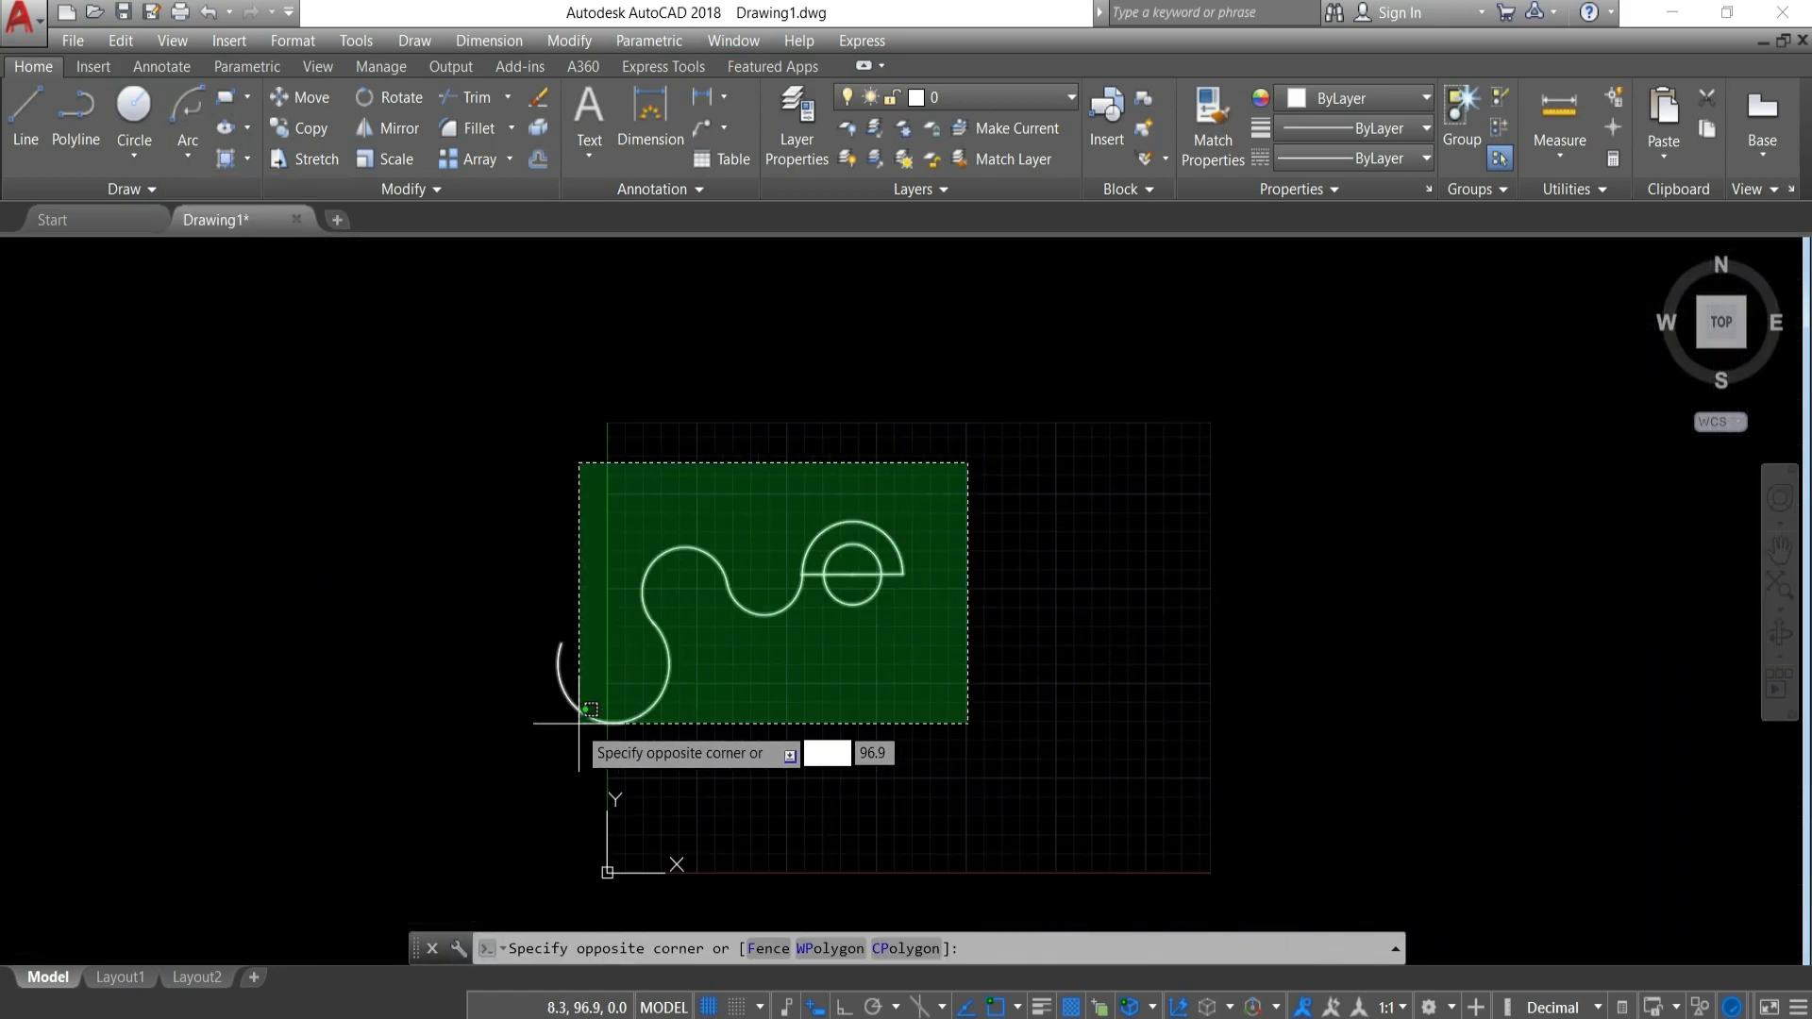
pyautogui.click(515, 728)
pyautogui.press('Delete')
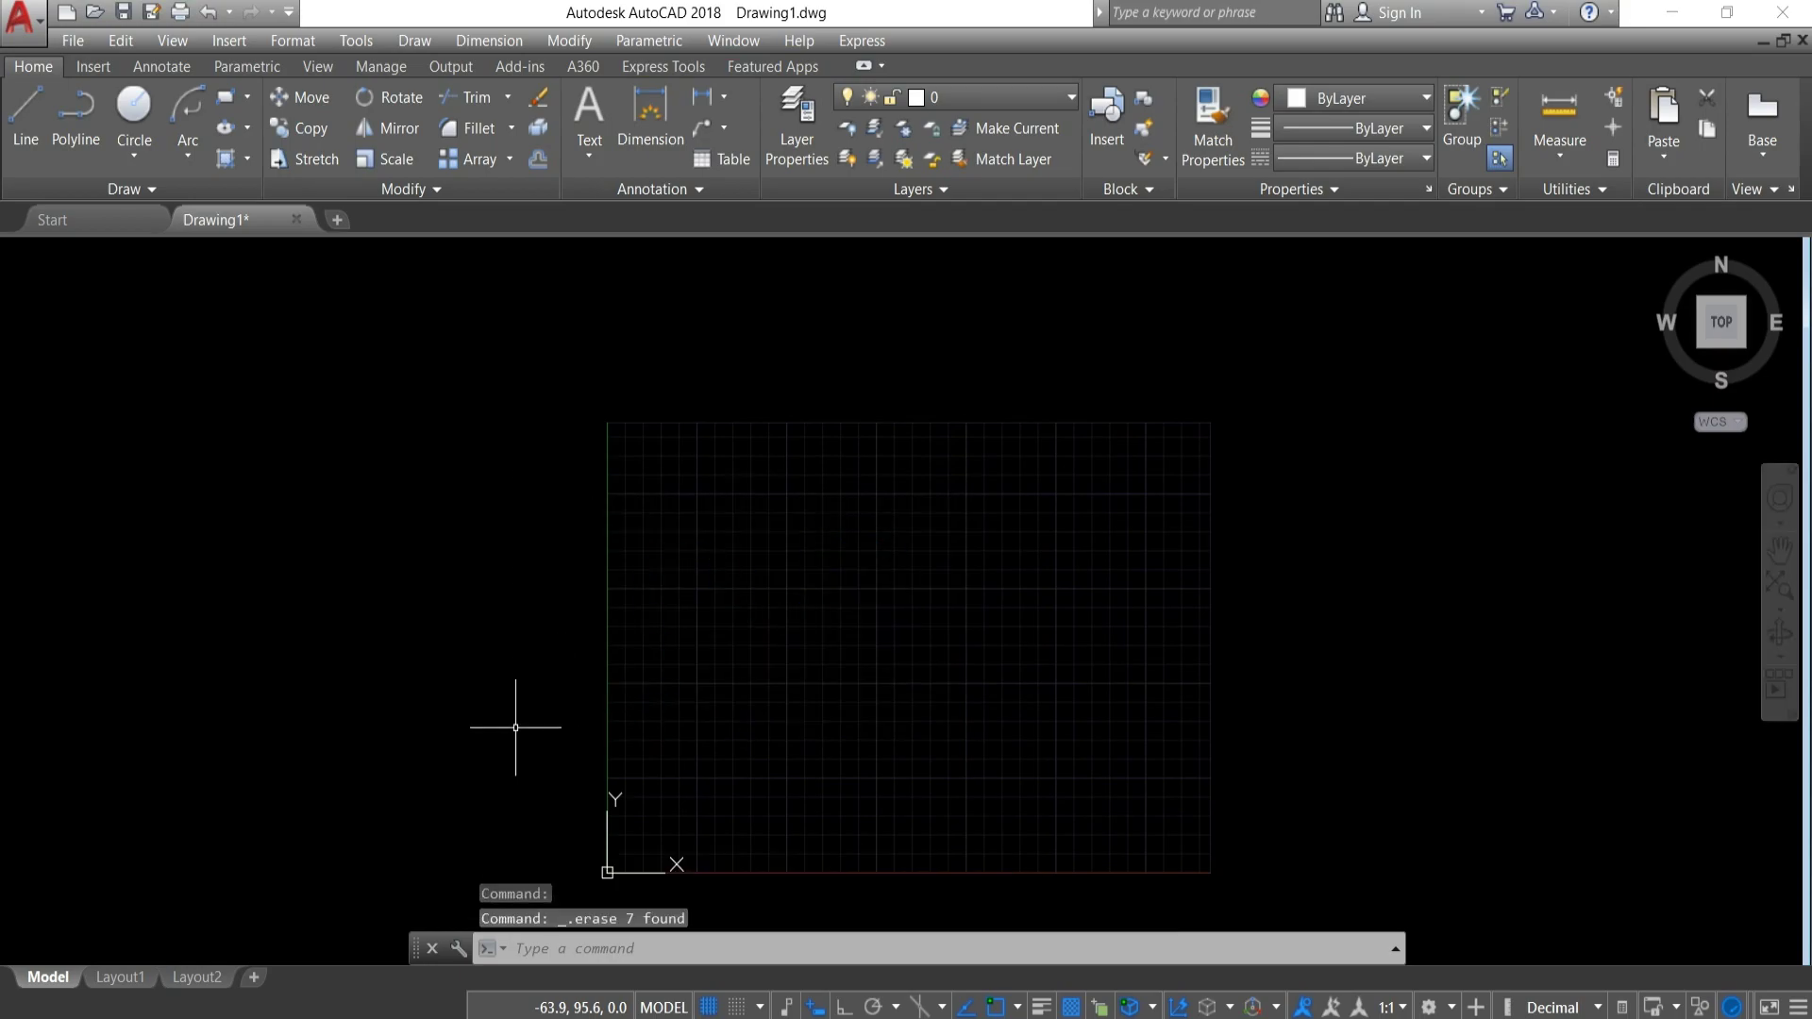
pyautogui.click(238, 96)
pyautogui.click(245, 96)
# Draw a 100 by 150 rectangle with 20 by 20 chamfered corners.
pyautogui.click(246, 132)
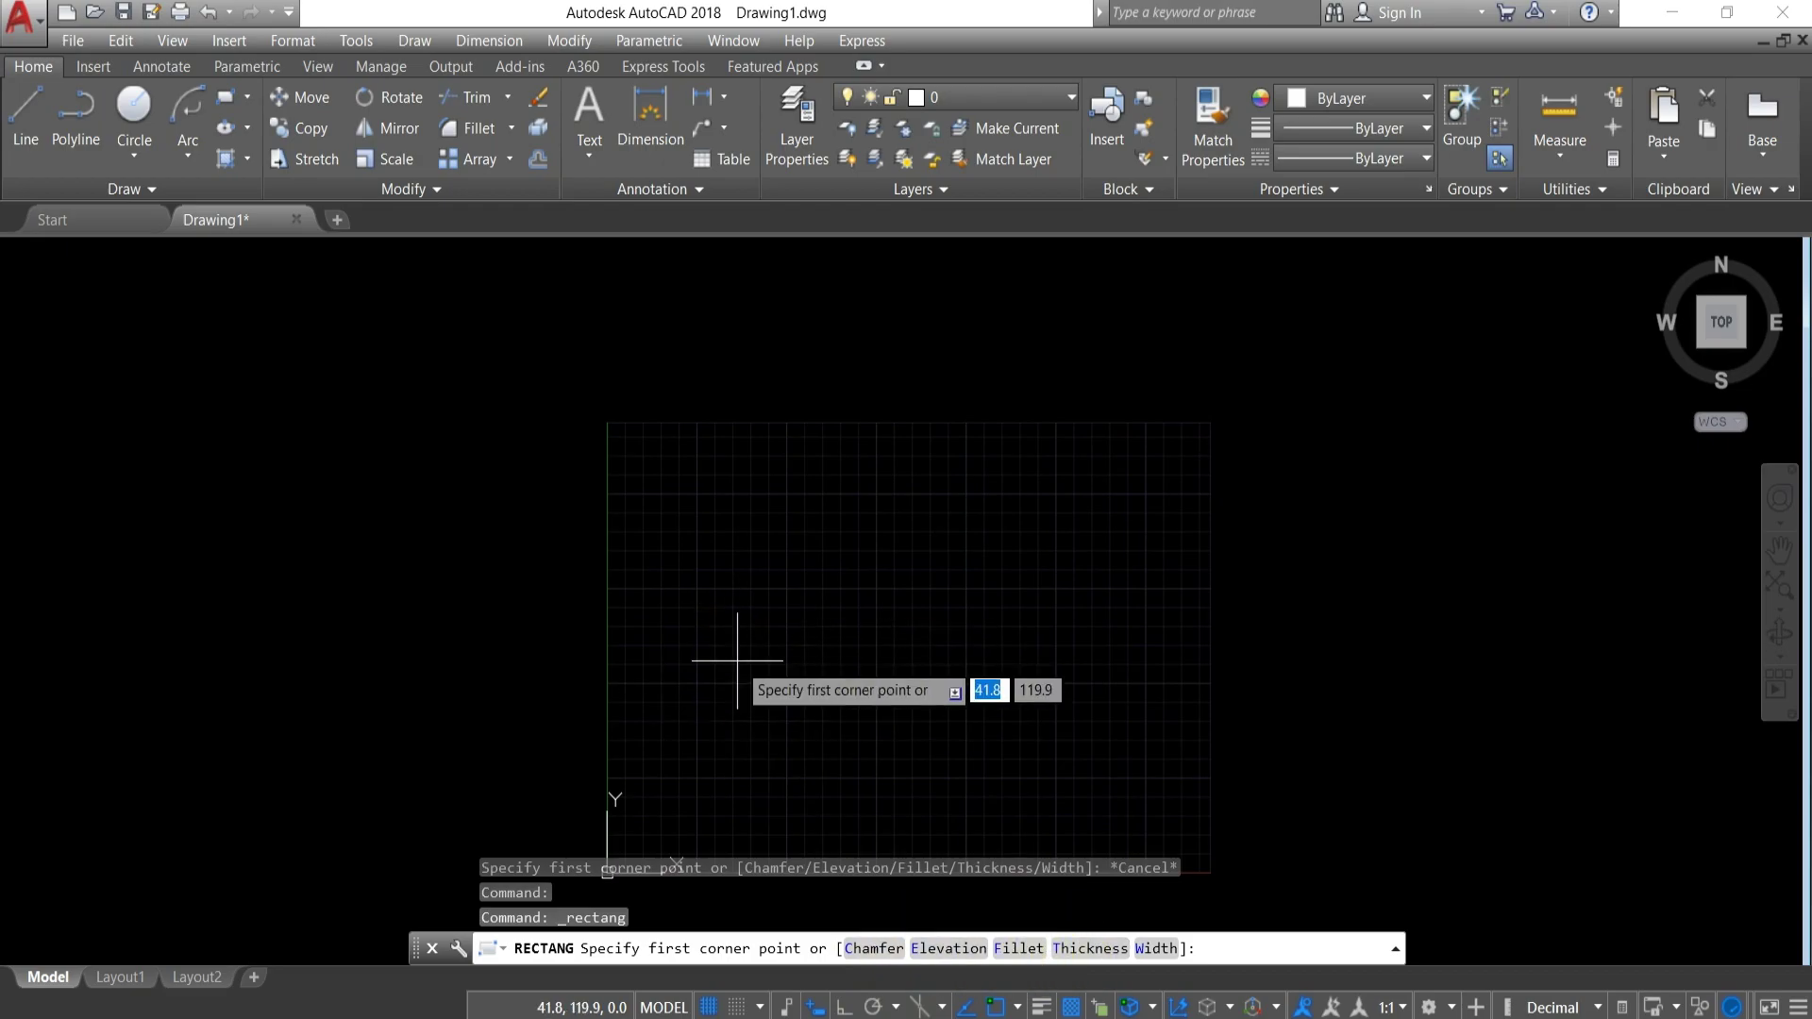
pyautogui.click(866, 948)
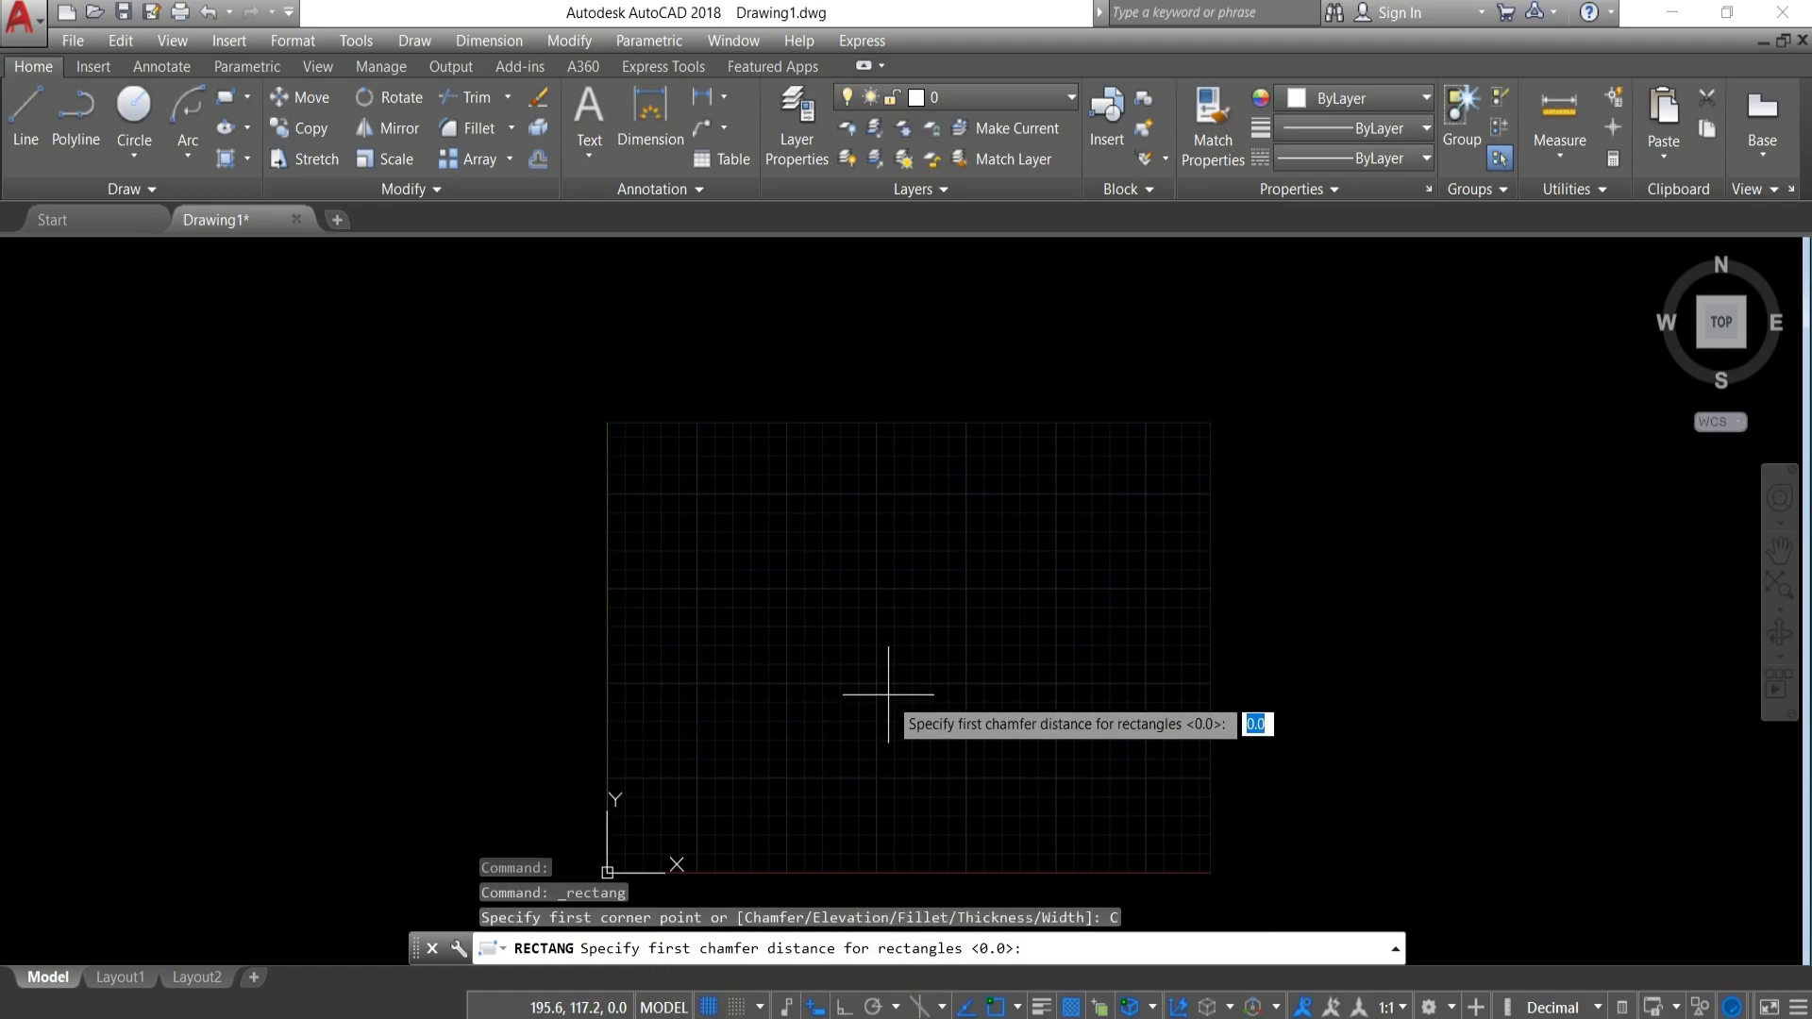
pyautogui.press('Return')
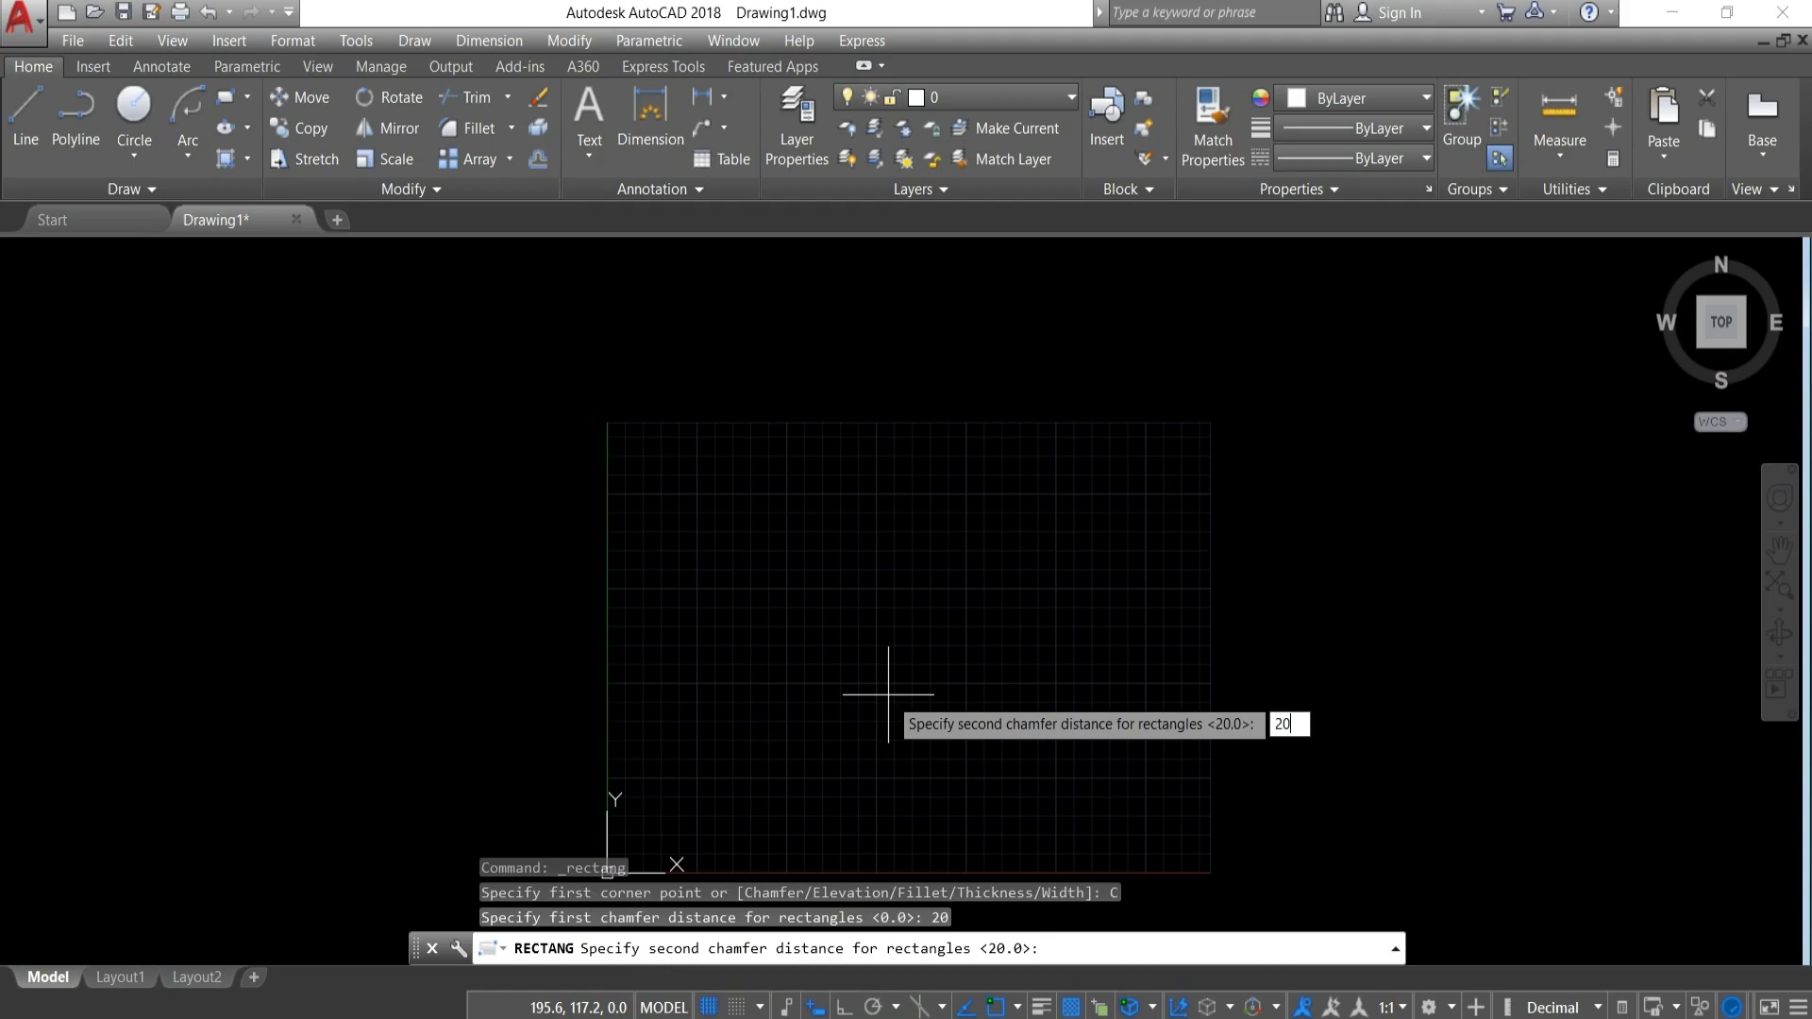
pyautogui.press('Return')
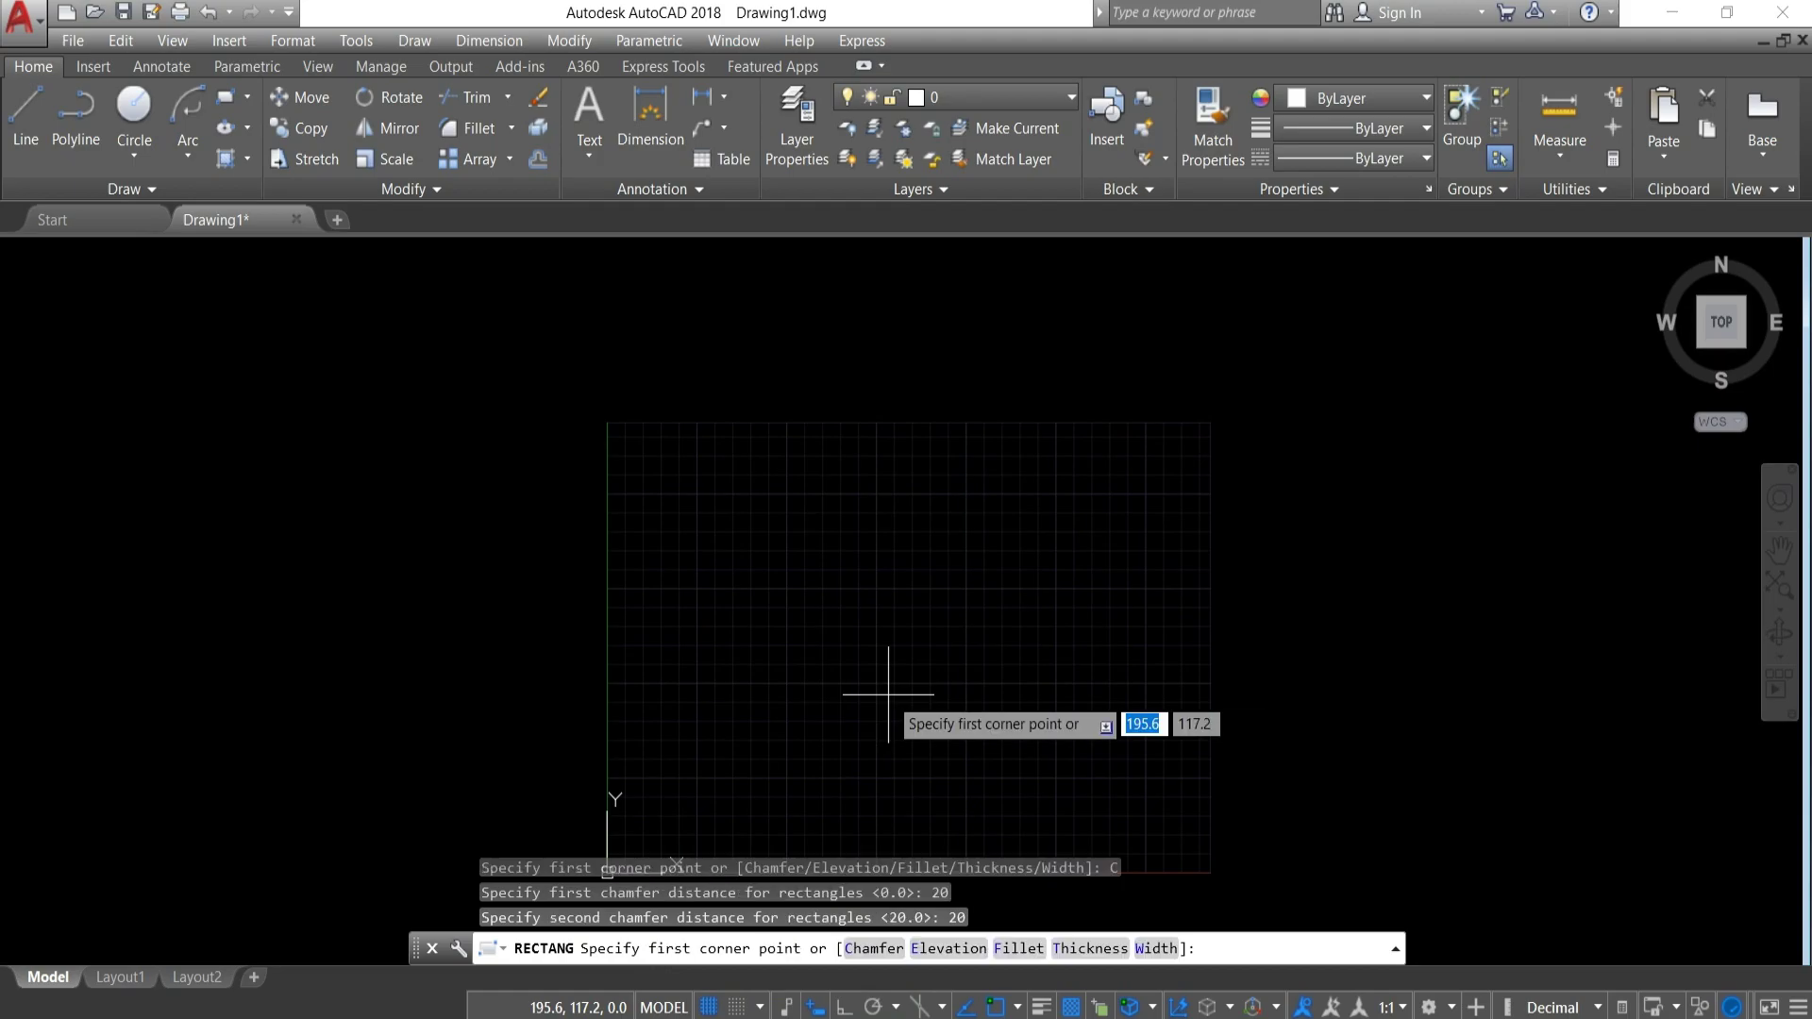
pyautogui.click(814, 573)
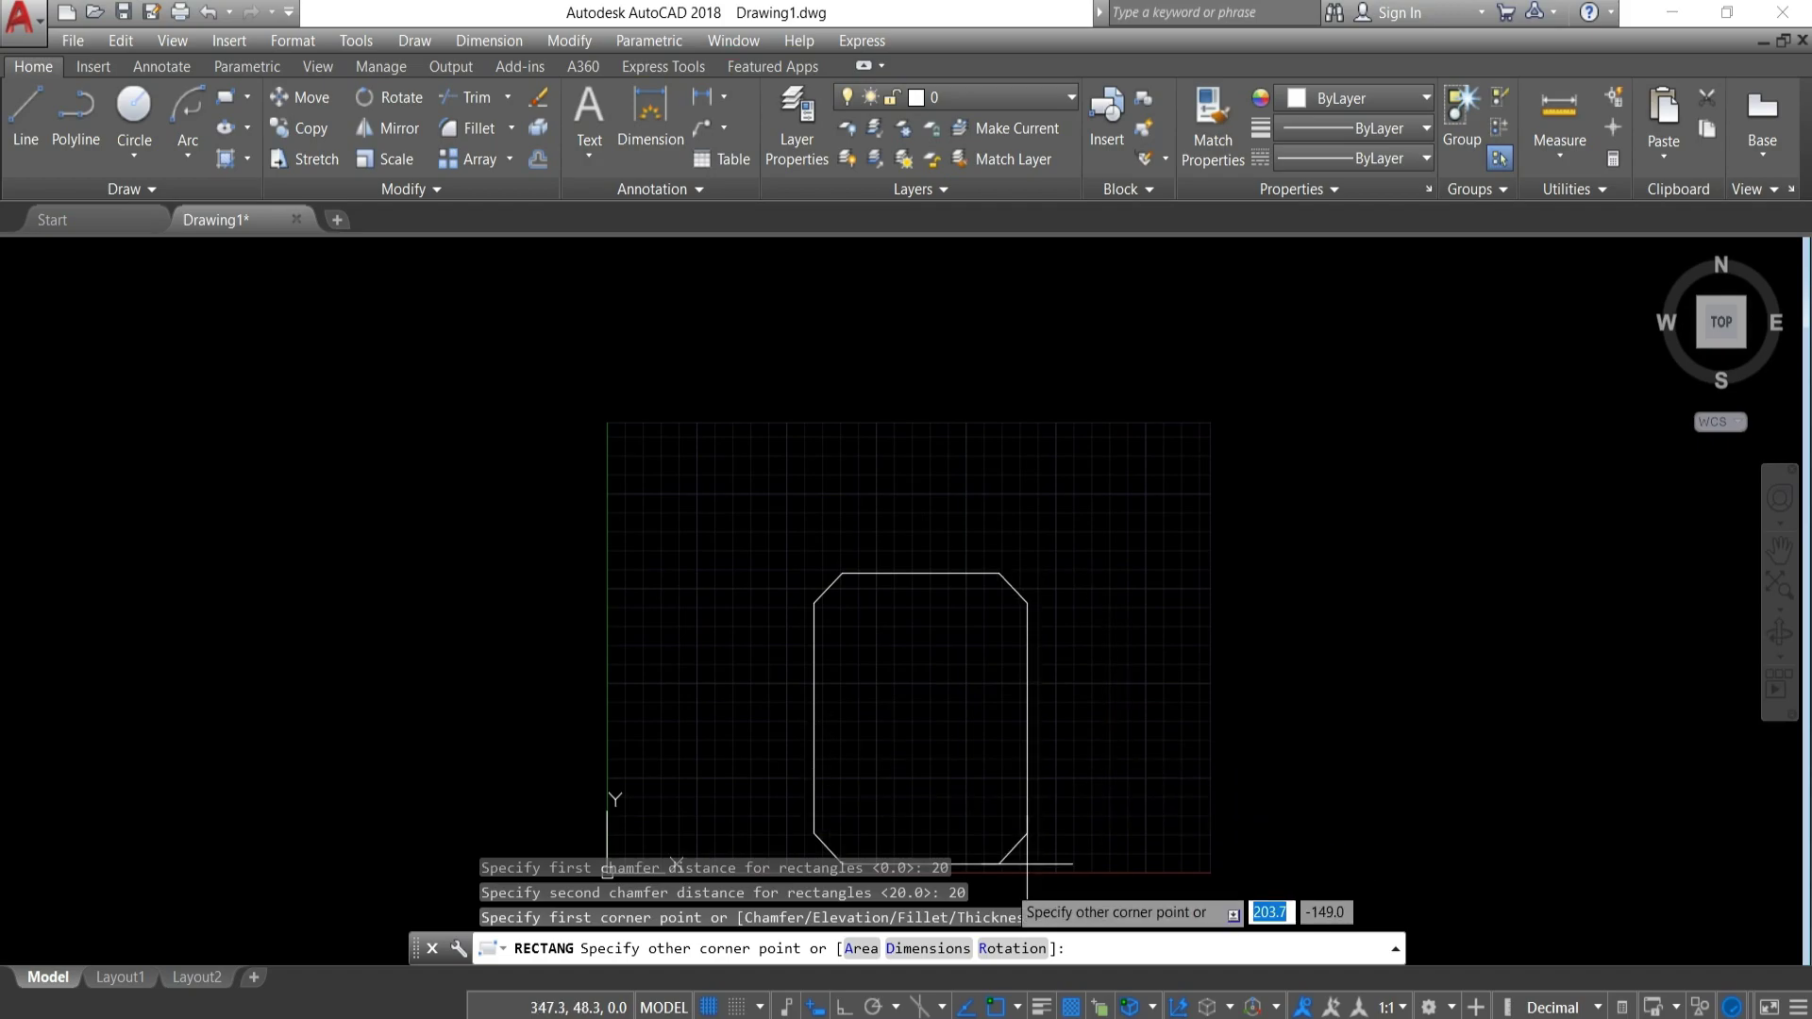
pyautogui.click(924, 949)
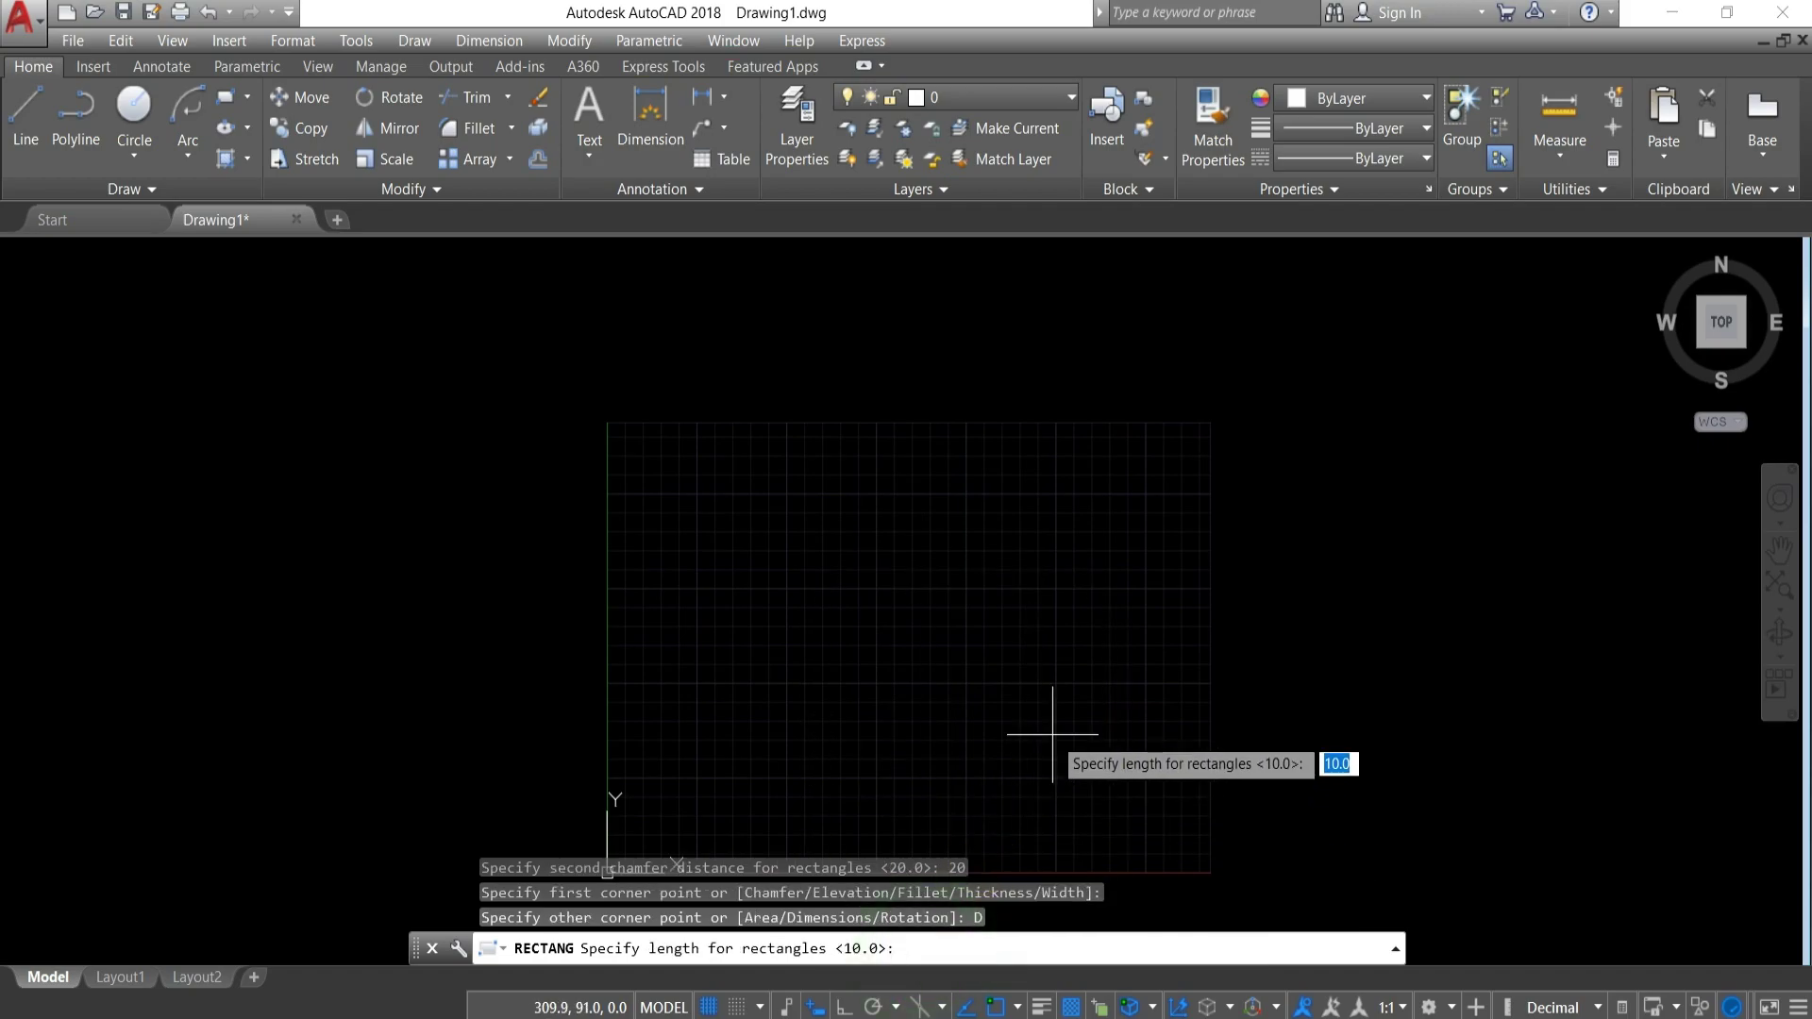
pyautogui.press('Return')
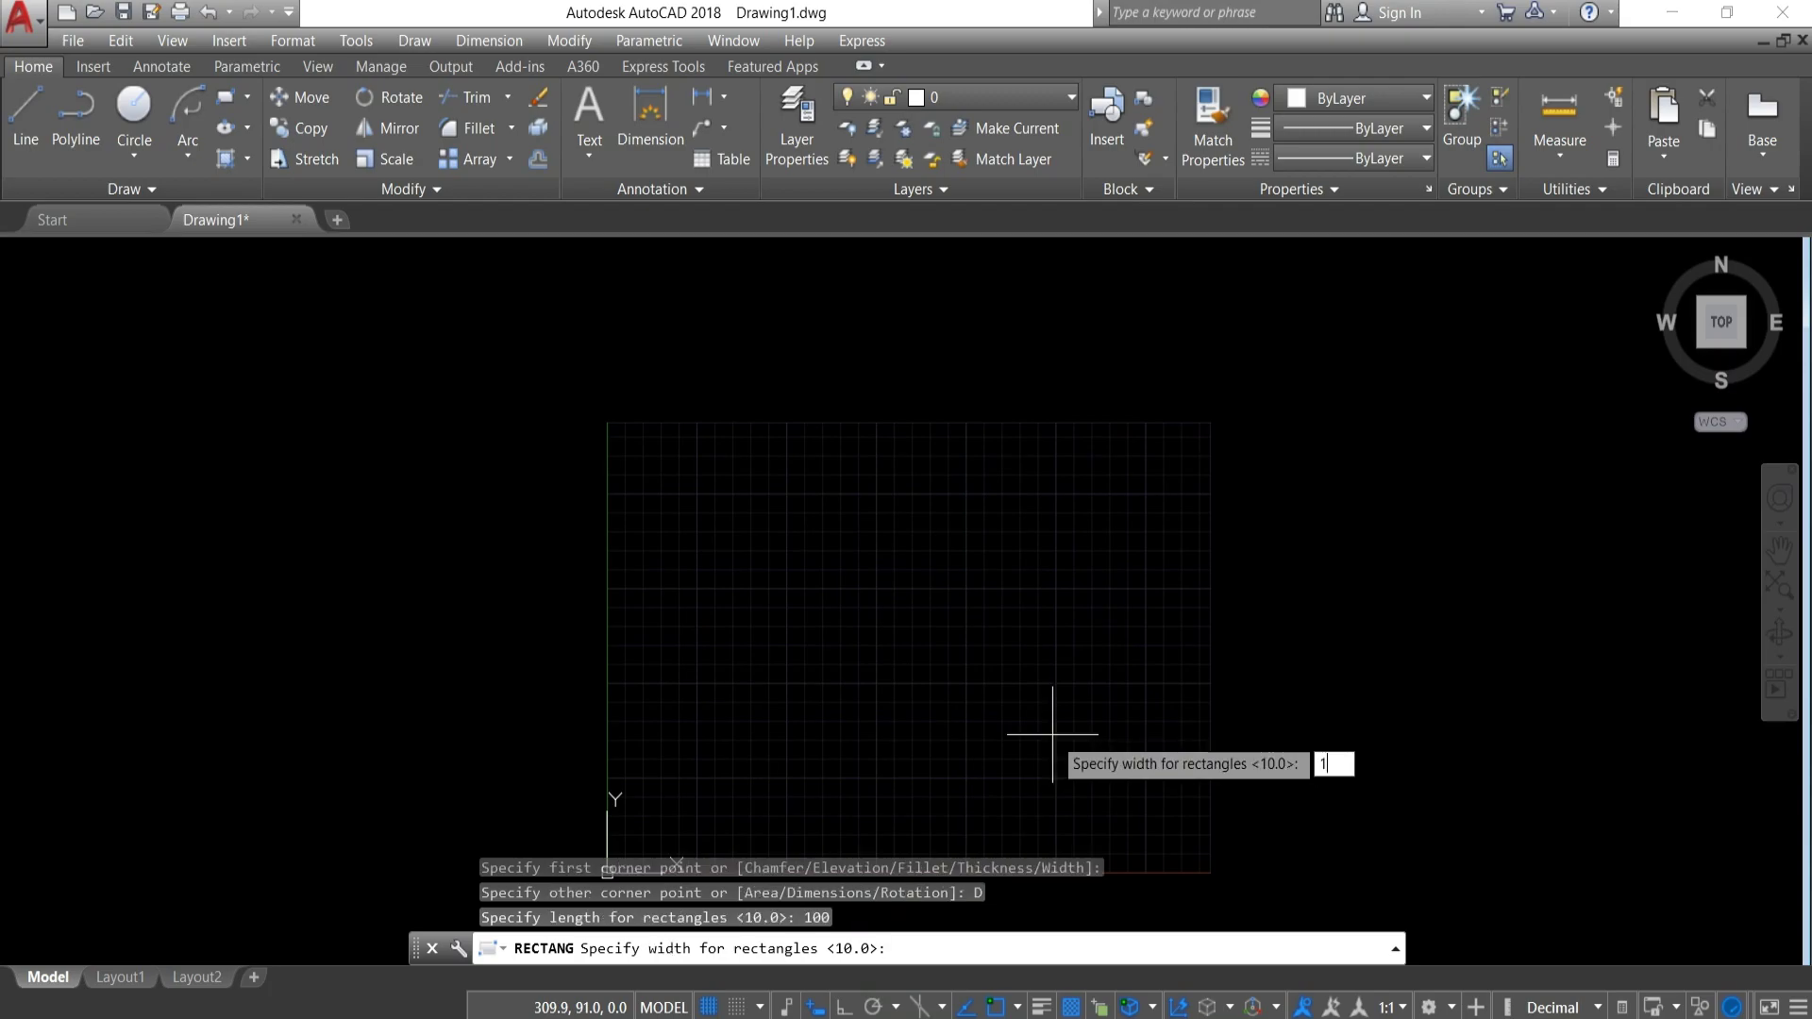
pyautogui.write('150')
pyautogui.press('Return')
pyautogui.click(920, 712)
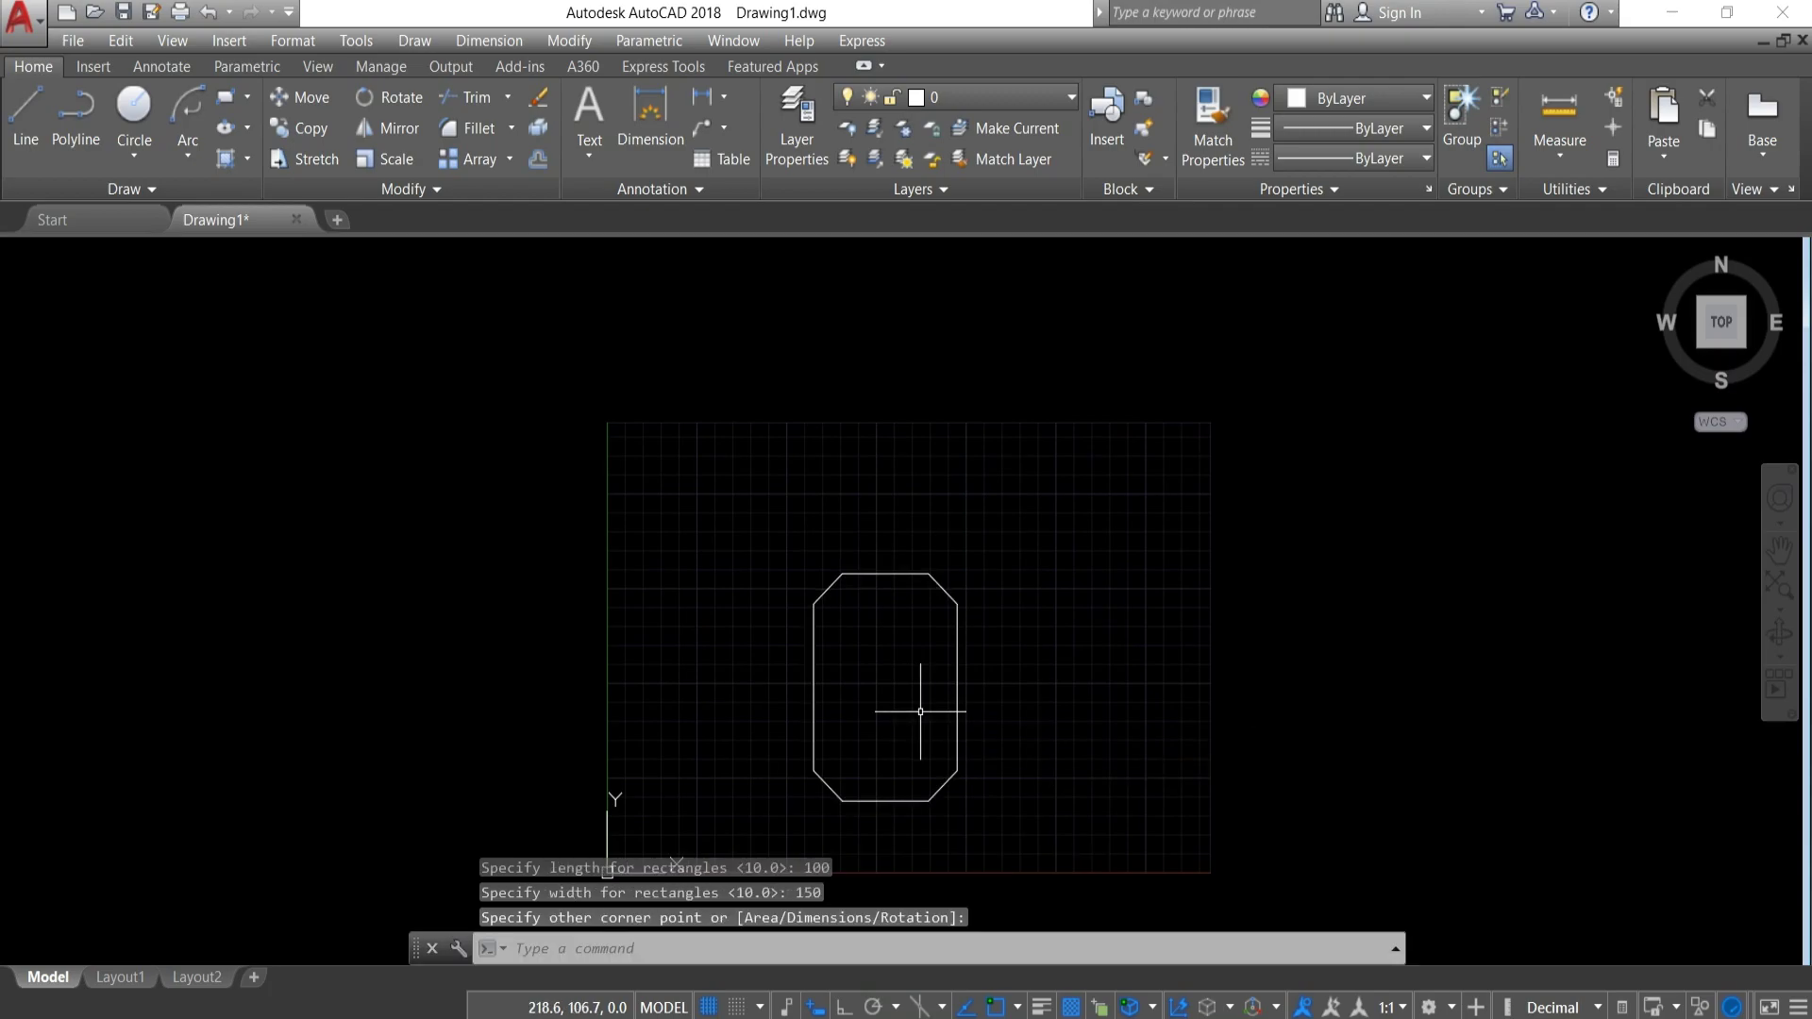
# Recentre the view and window-select the chamfered rectangle.
pyautogui.click(843, 805)
pyautogui.moveTo(718, 593); pyautogui.dragTo(803, 647, button='middle')
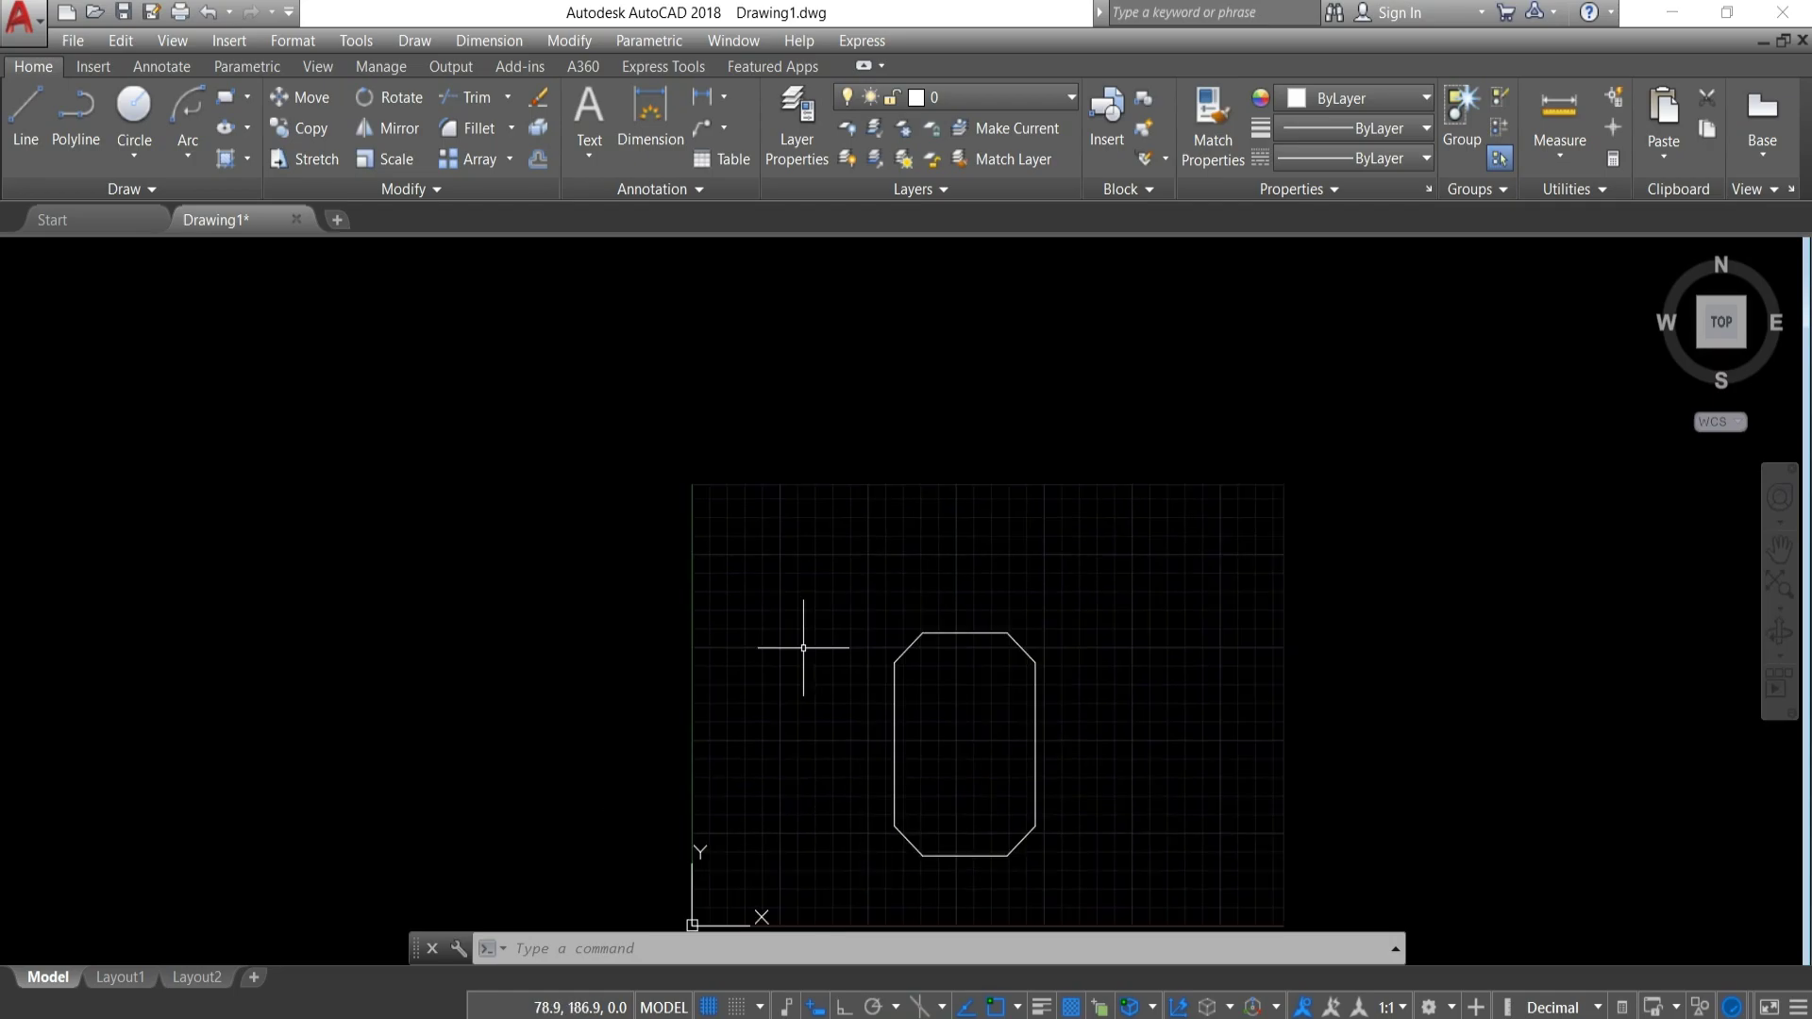
pyautogui.click(766, 582)
pyautogui.click(1189, 916)
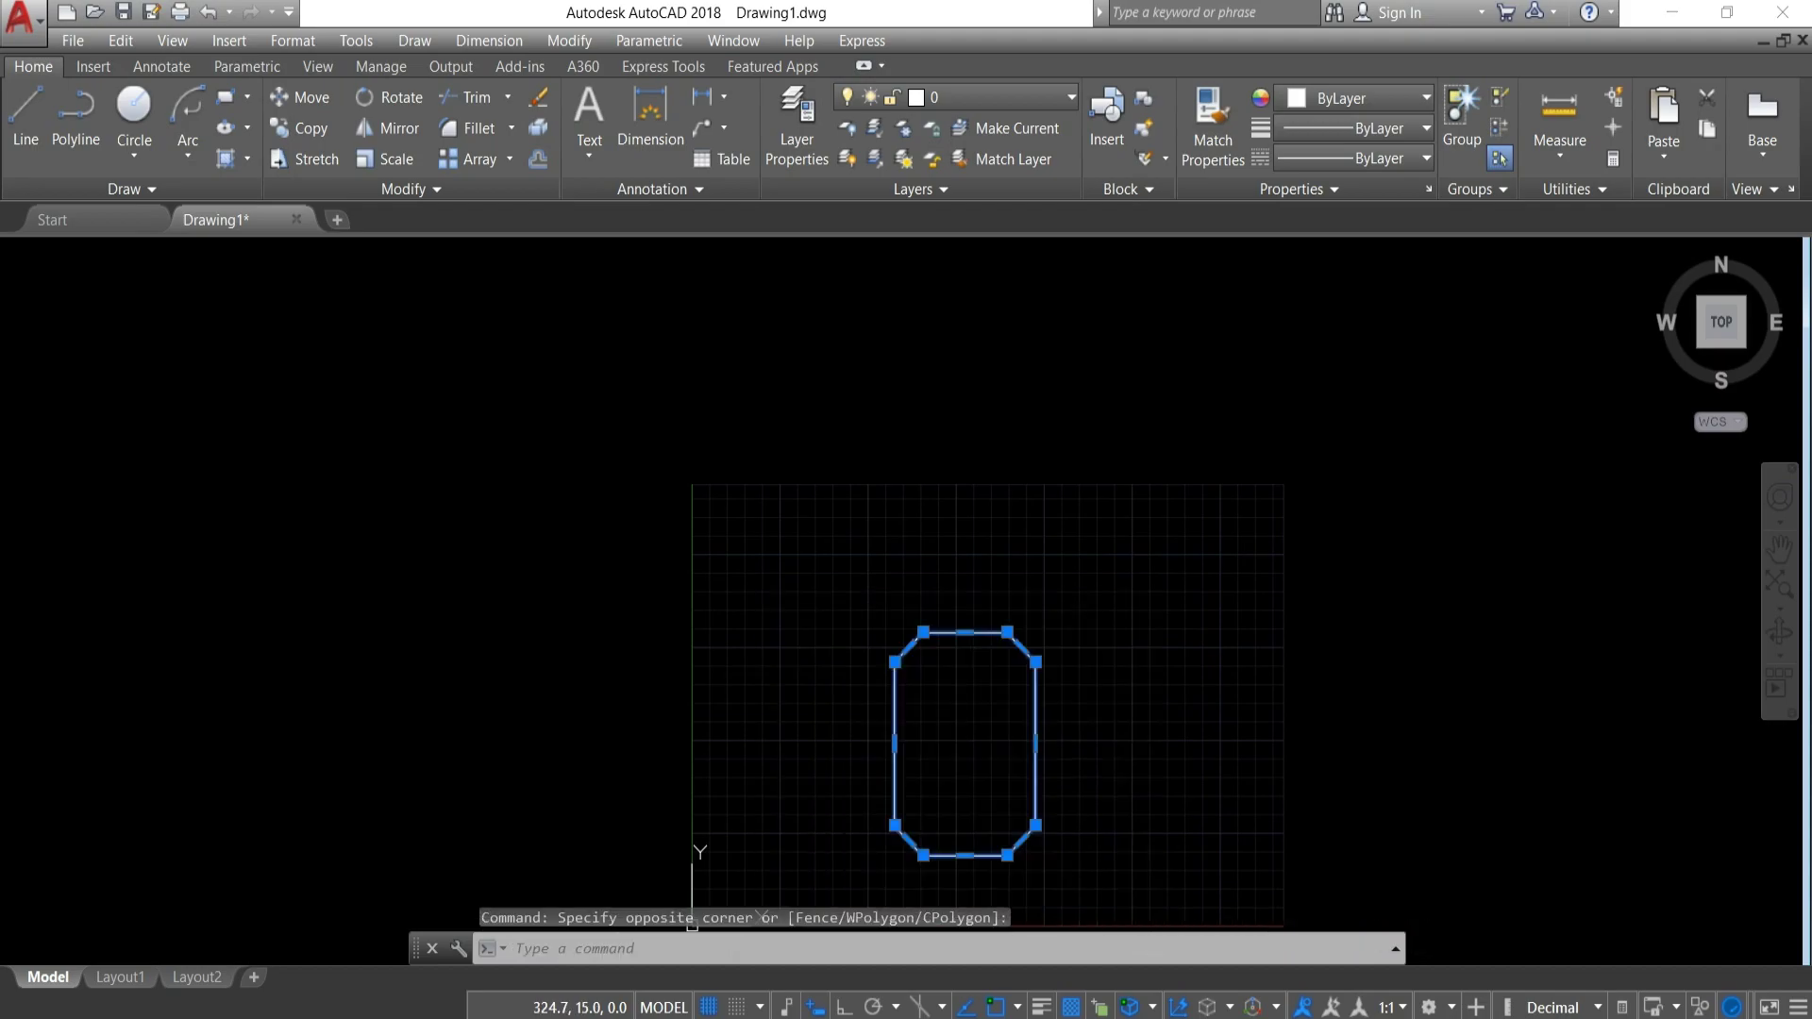
# Delete the chamfered rectangle and start a new rectangle with 20-radius fillet corners.
pyautogui.press('Delete')
pyautogui.click(225, 96)
pyautogui.click(1007, 948)
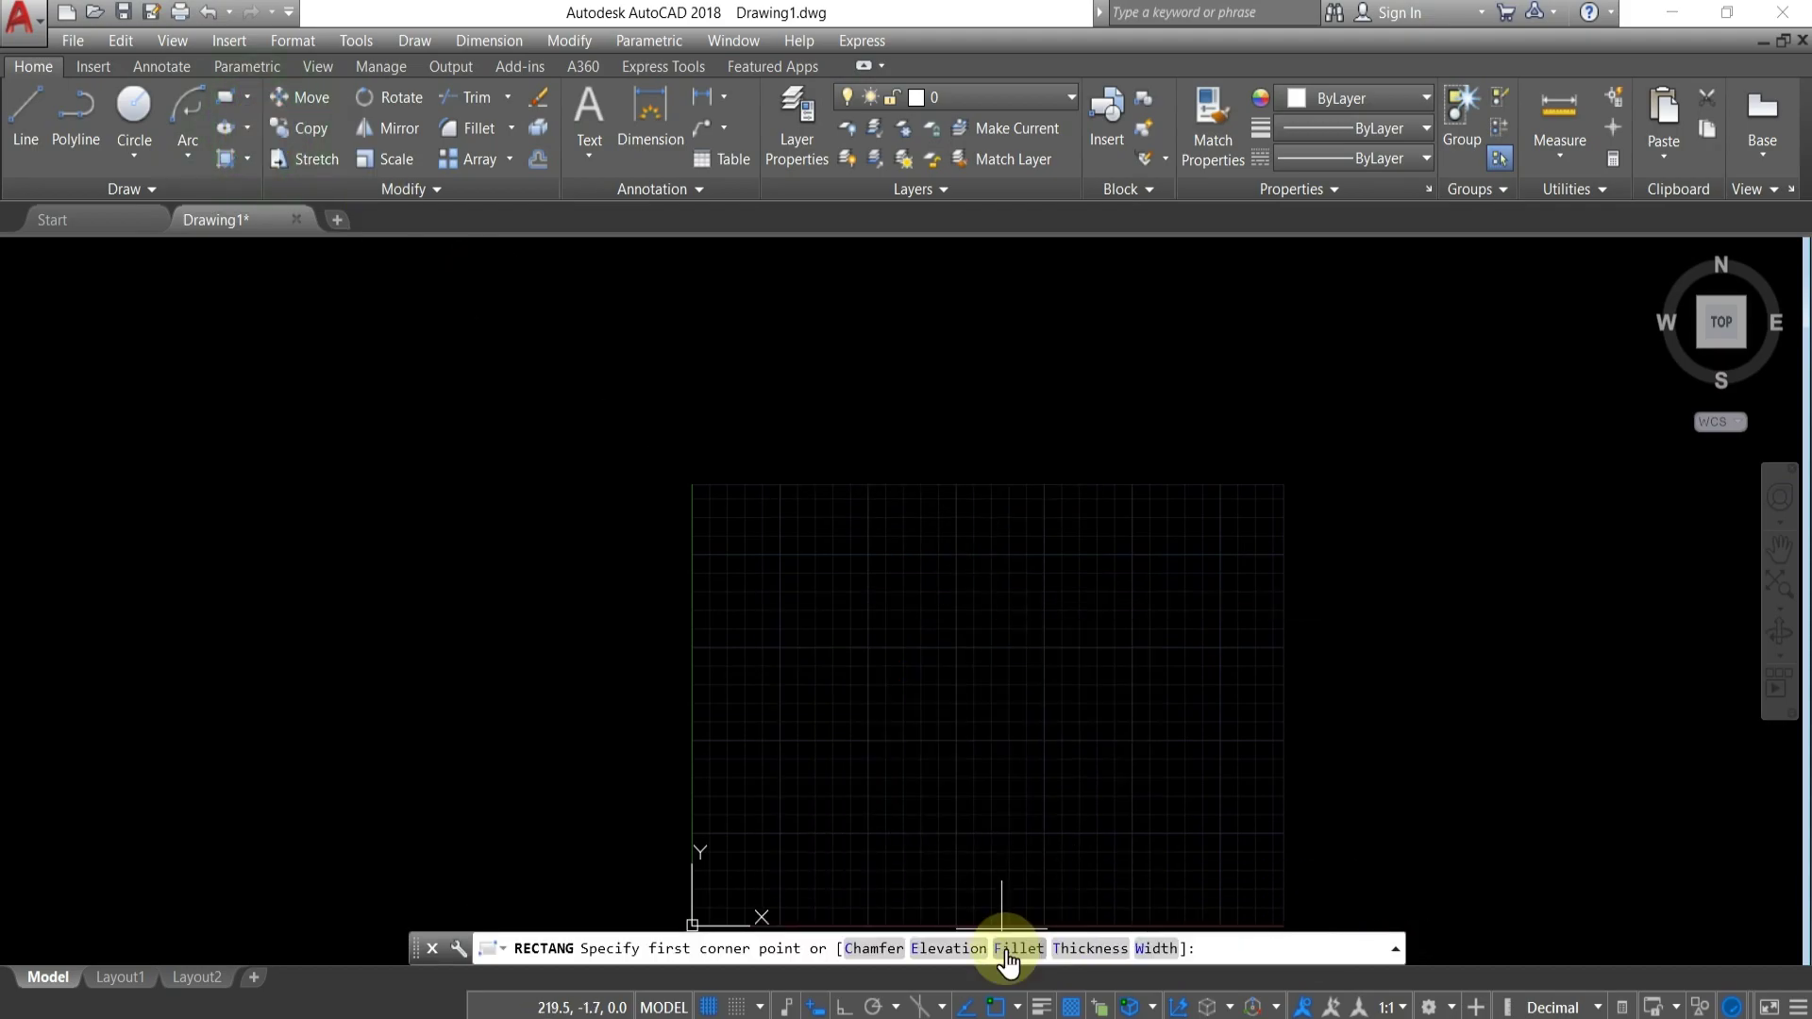
pyautogui.click(1007, 949)
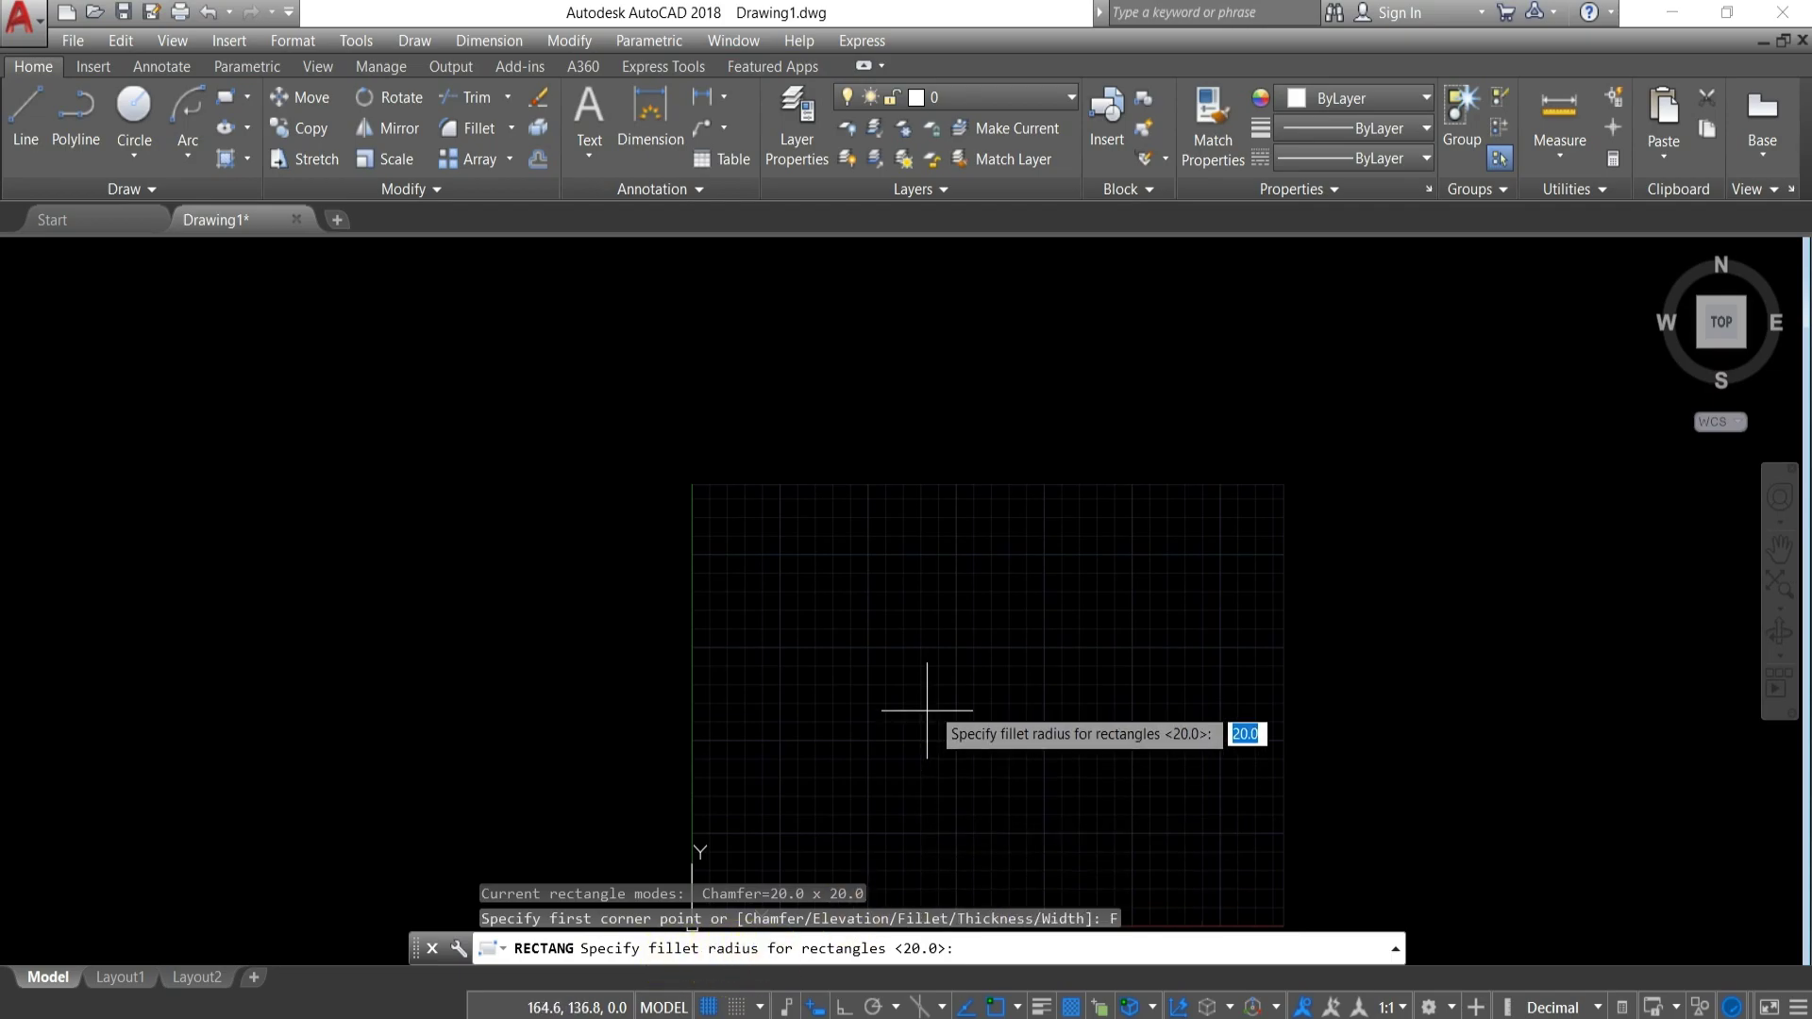
pyautogui.write('20')
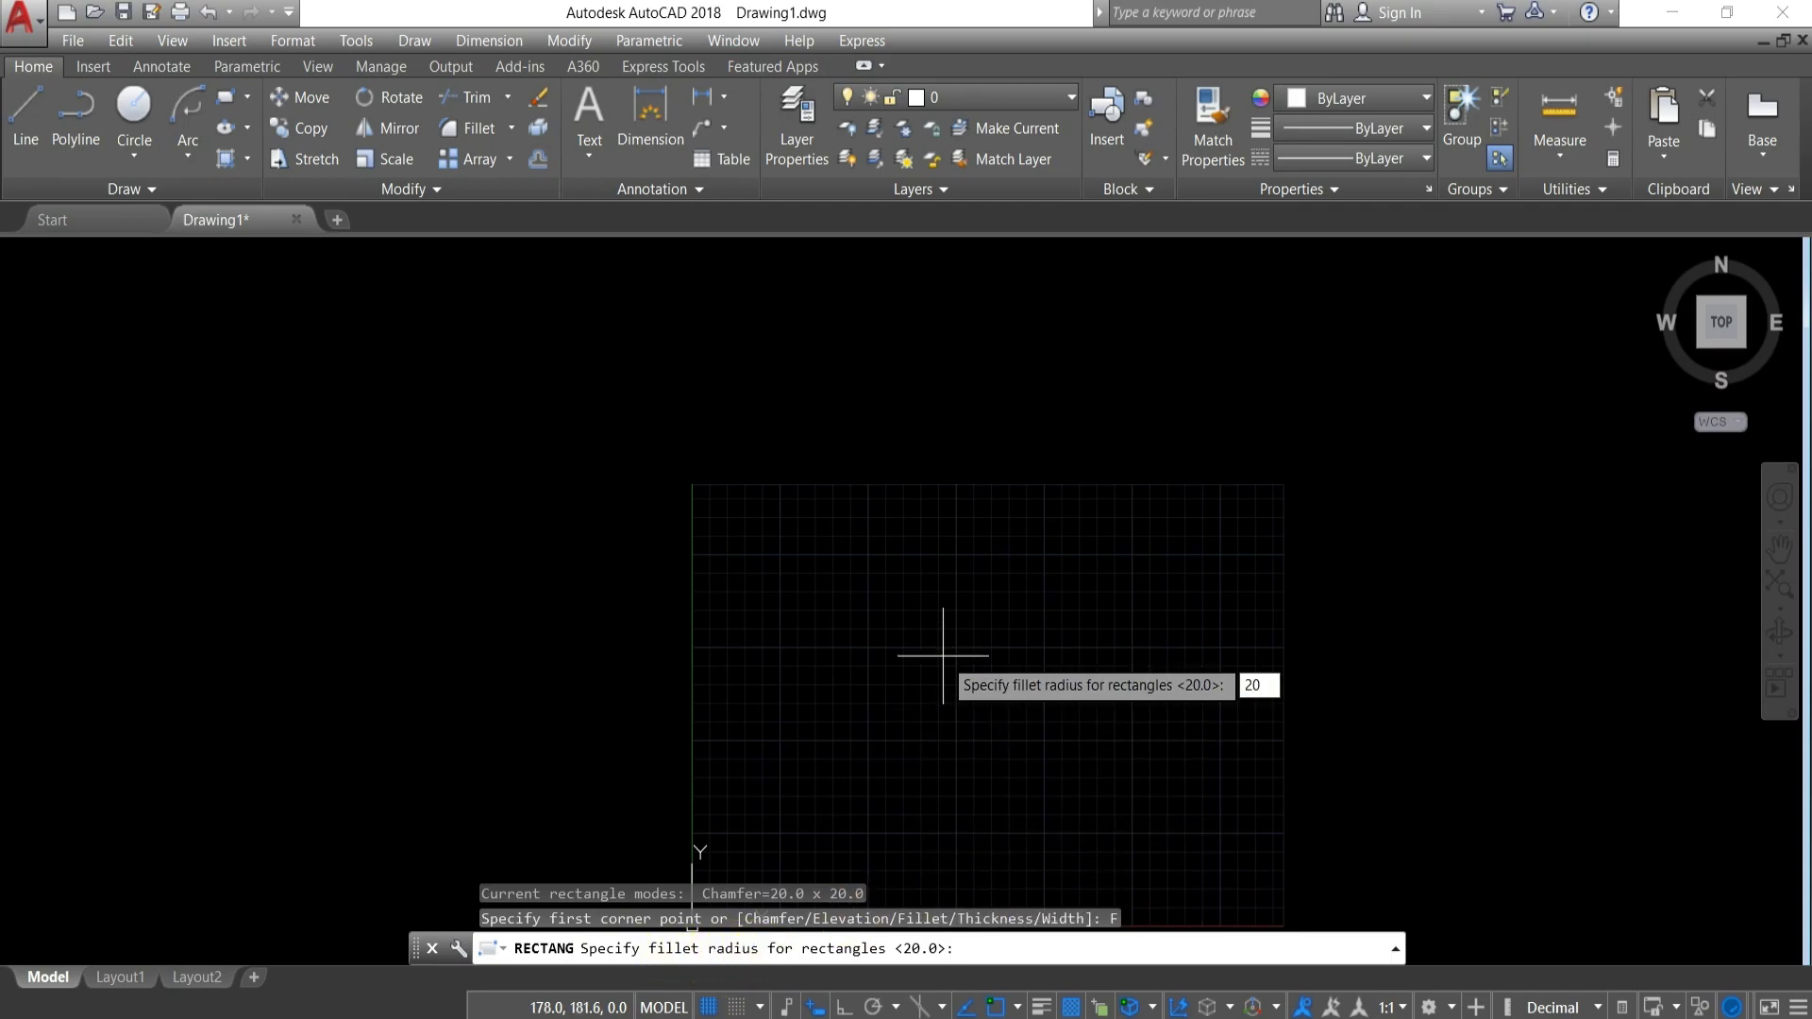
pyautogui.press('Return')
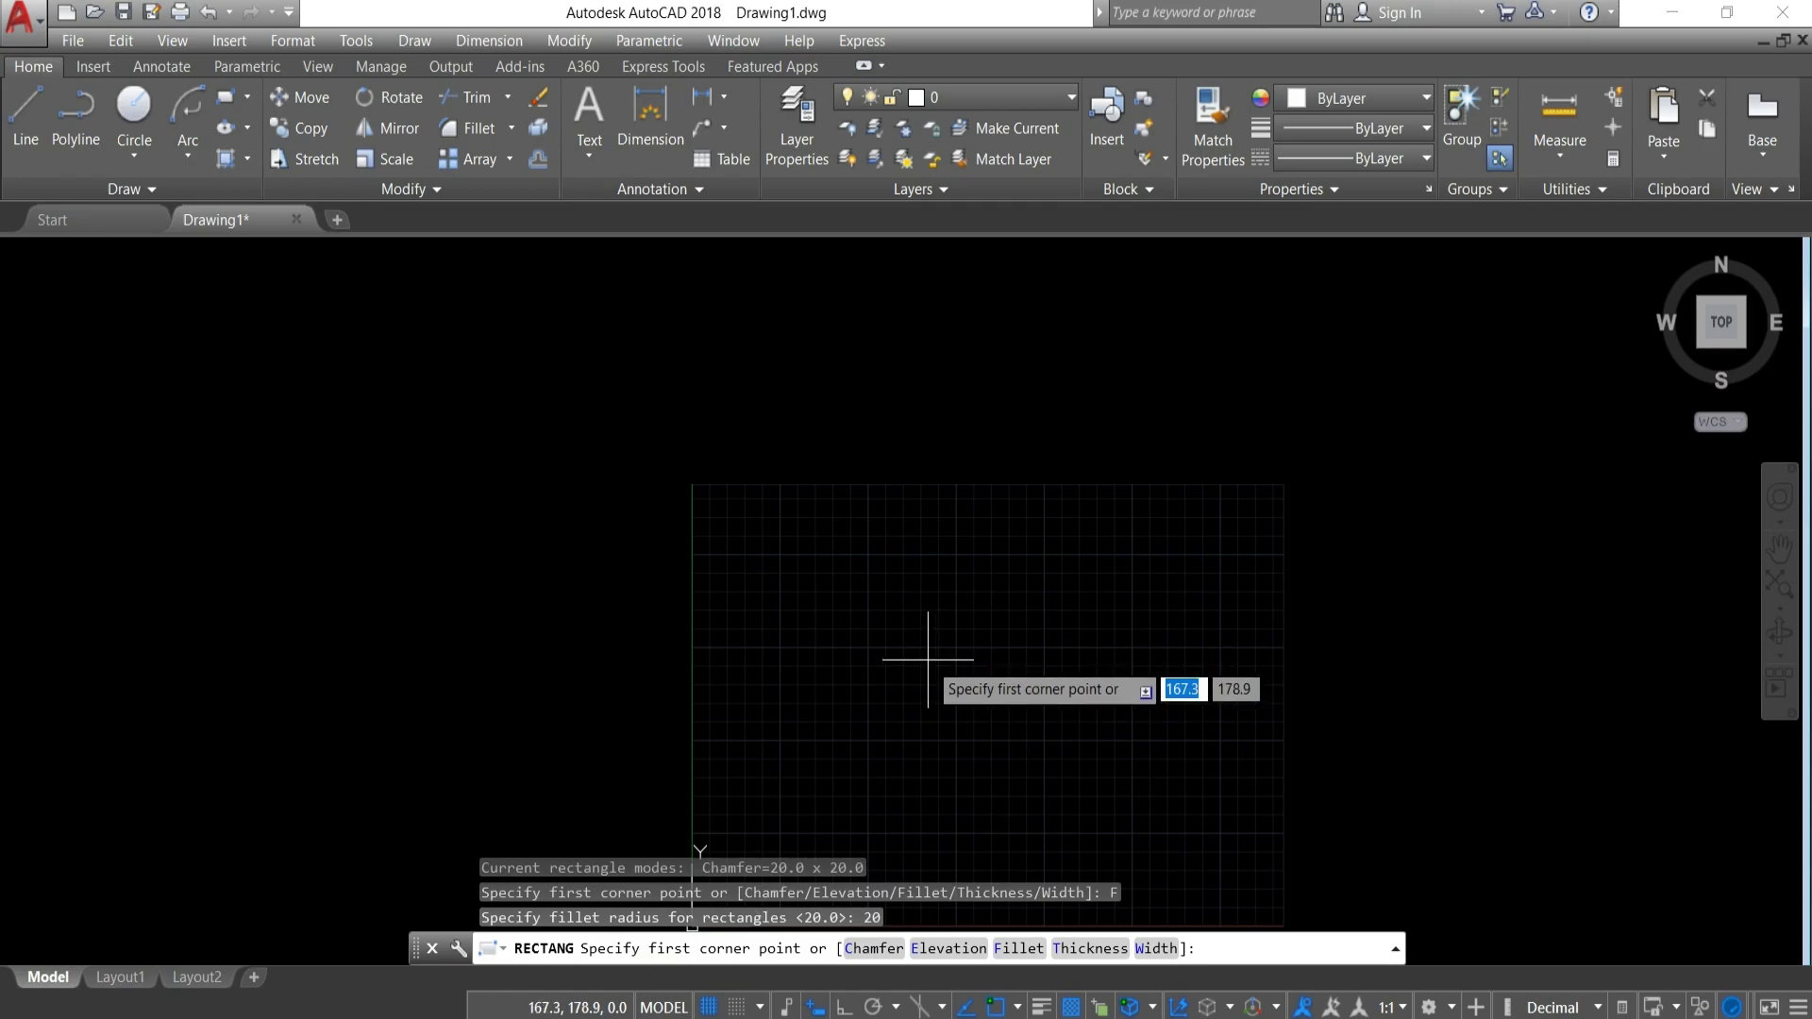
# Place the filleted rectangle's first corner and size it 150 by 100.
pyautogui.click(929, 659)
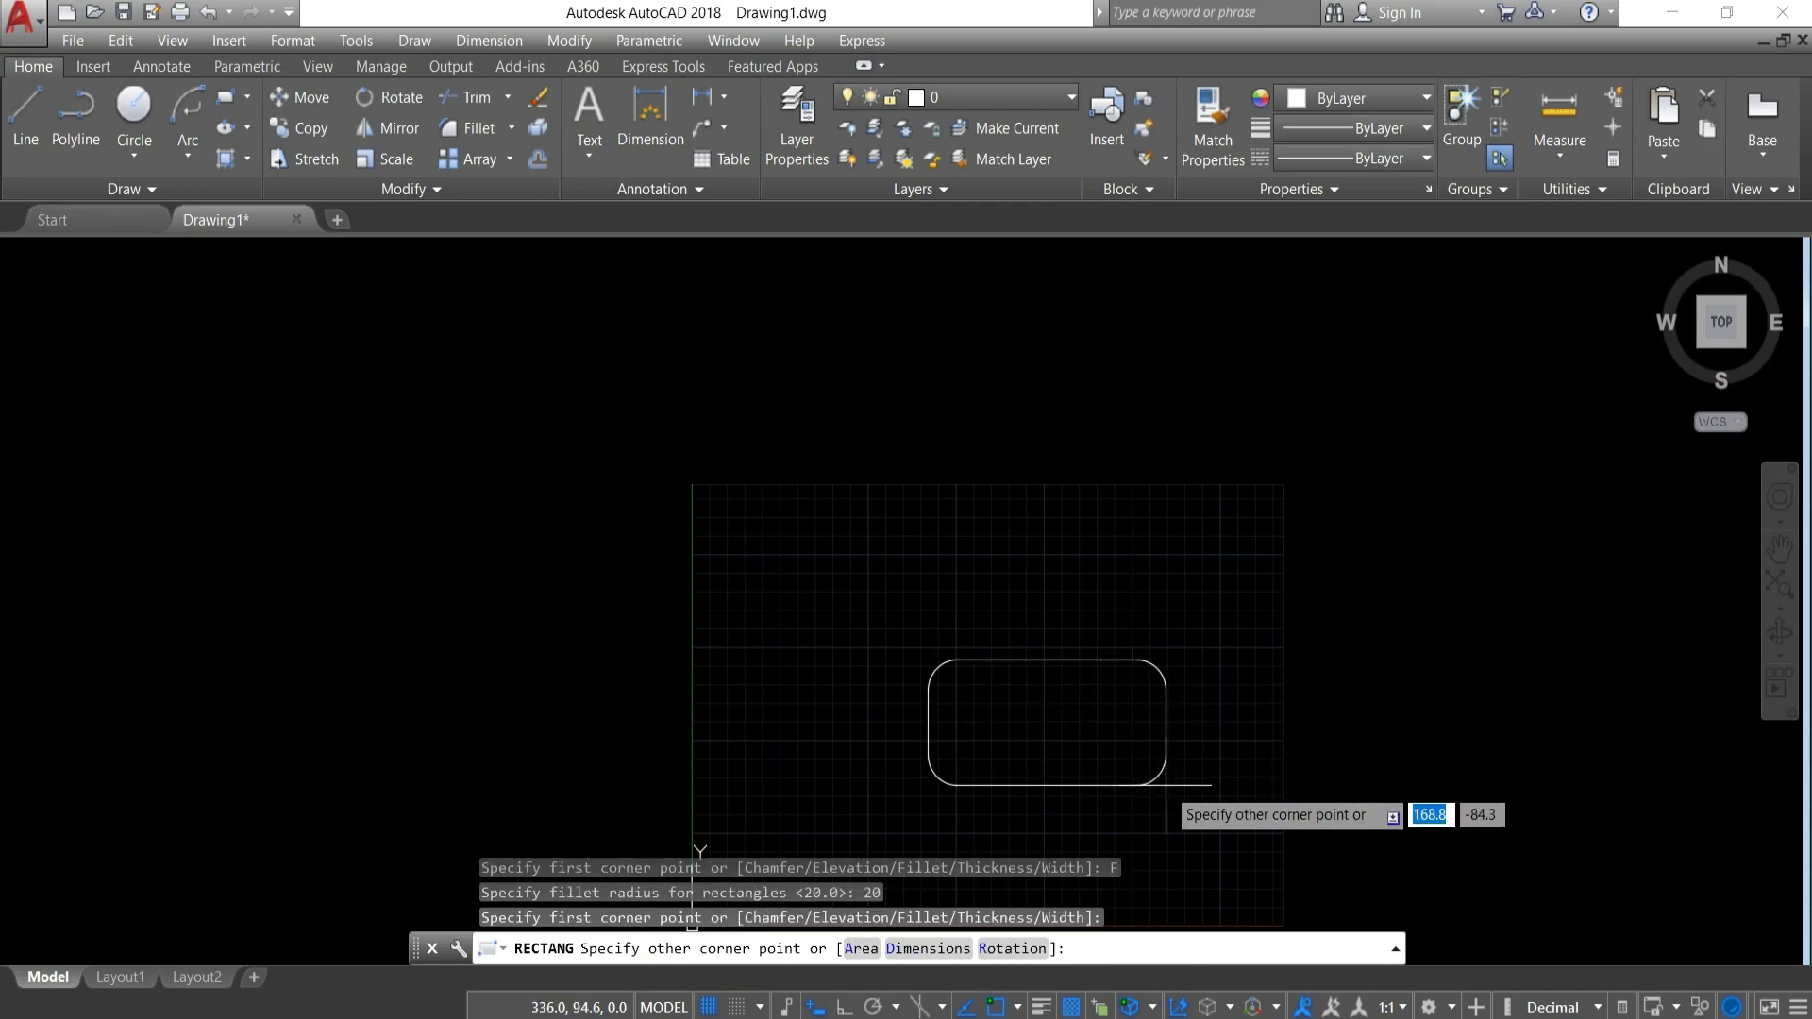
pyautogui.click(933, 947)
pyautogui.write('15')
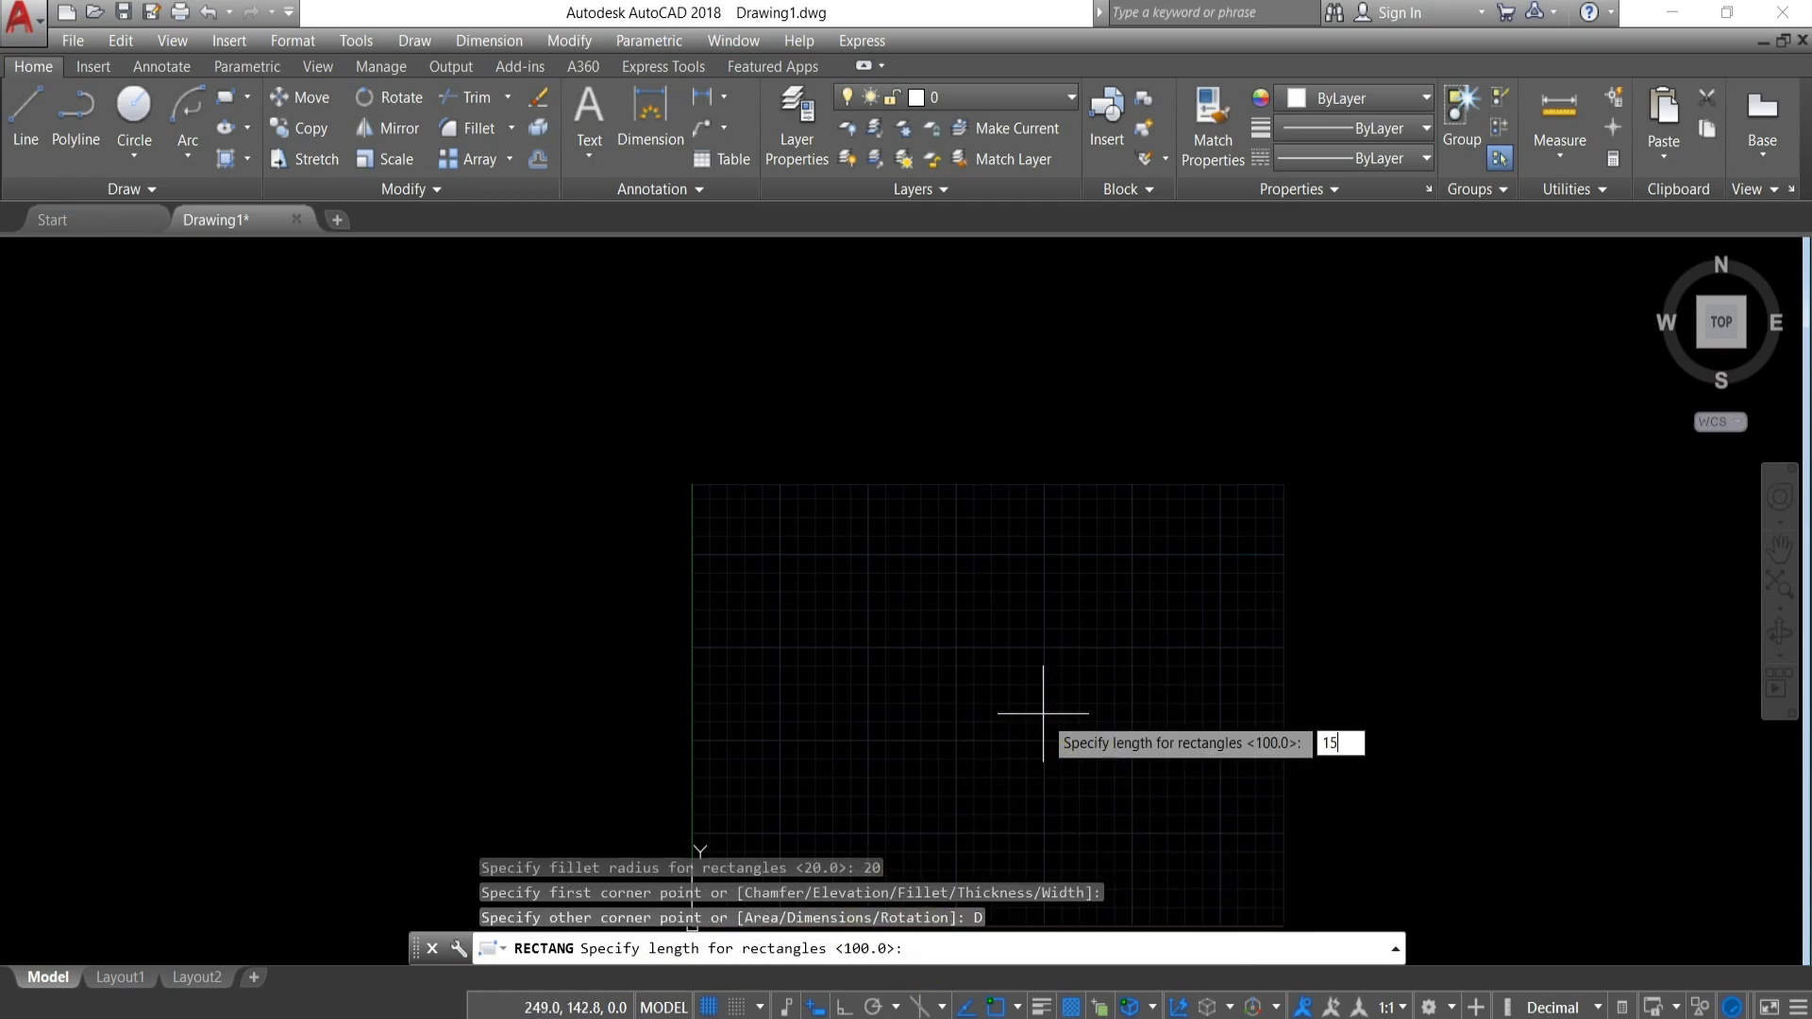
pyautogui.write('0')
pyautogui.press('Return')
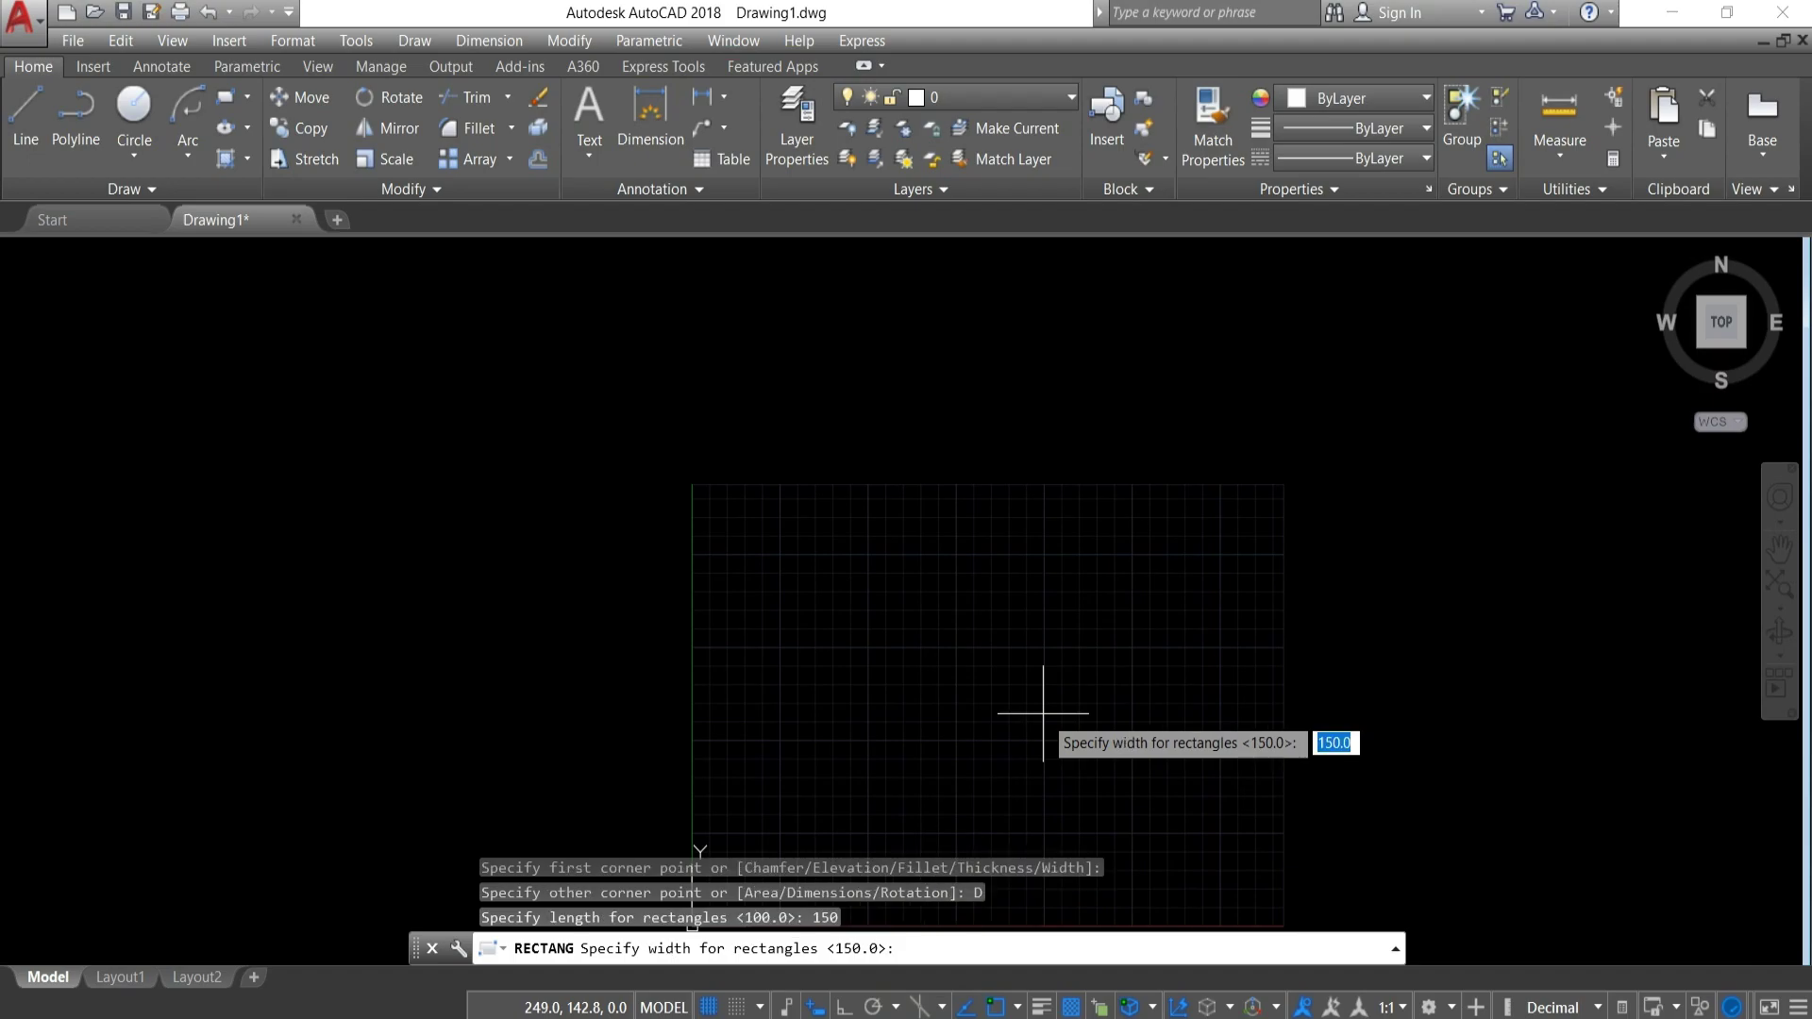
pyautogui.write('1')
pyautogui.press('Return')
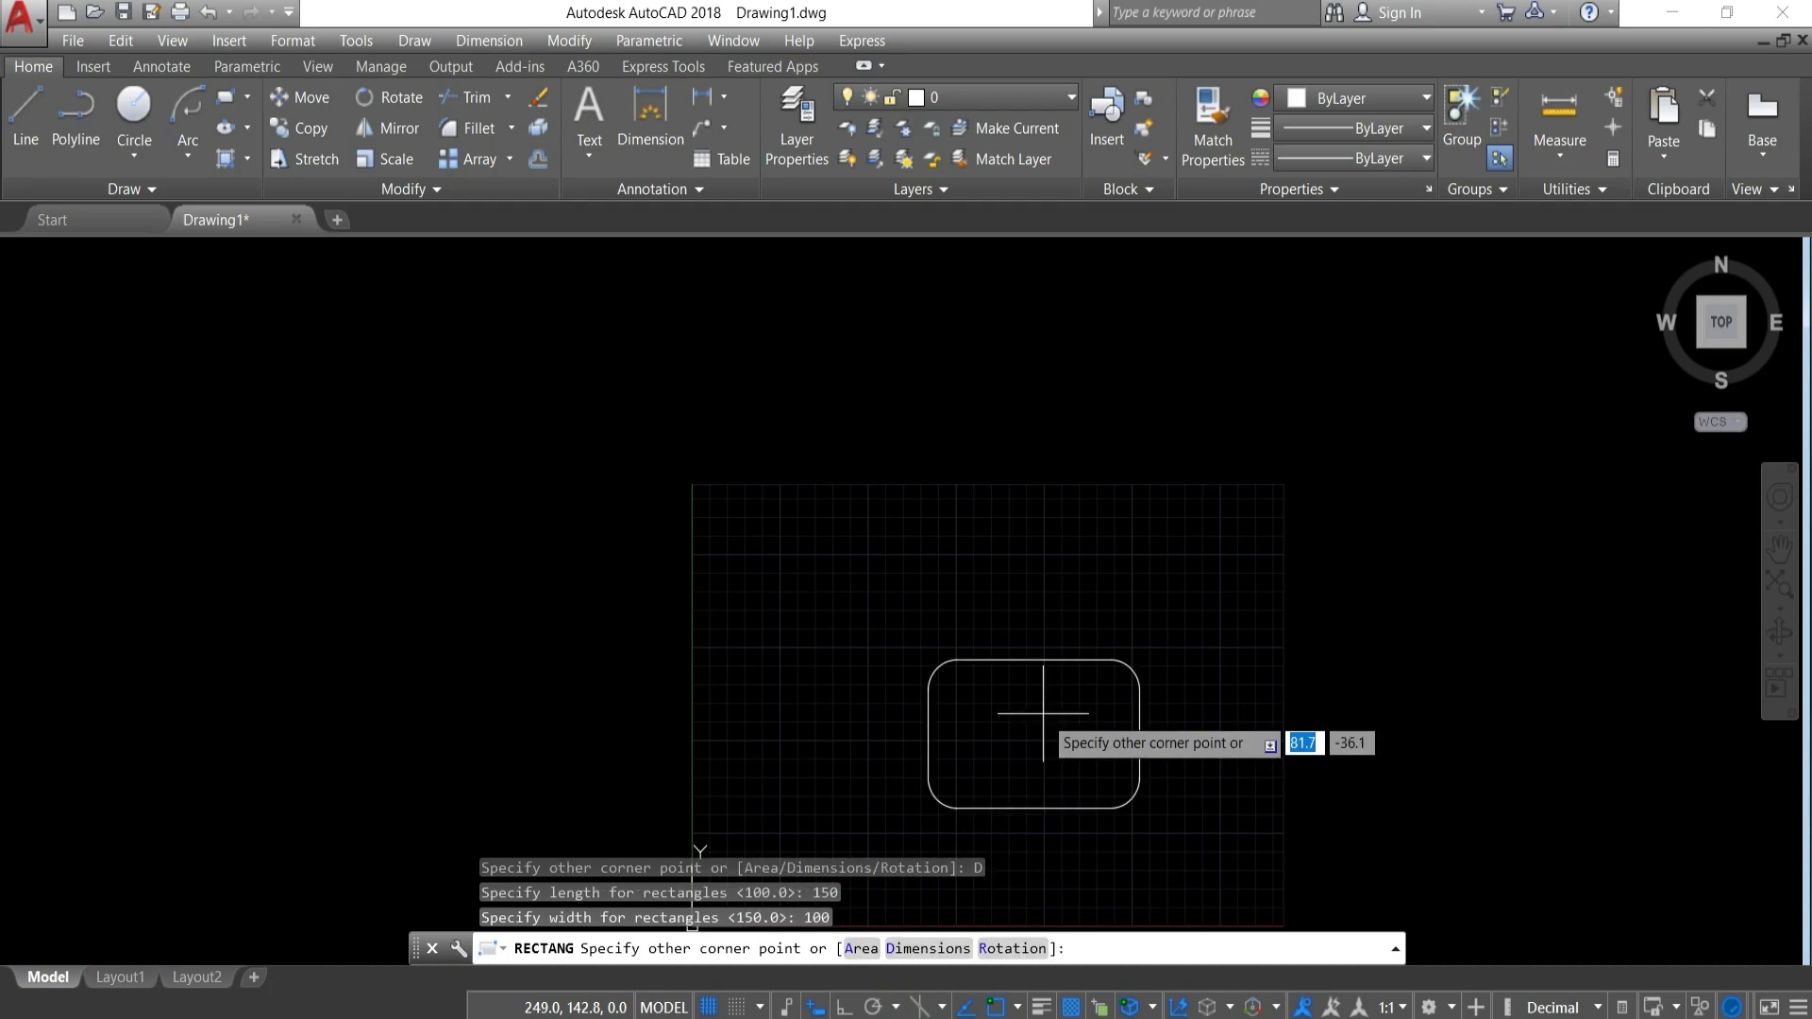
pyautogui.click(944, 718)
pyautogui.scroll(2, 1113, 821)
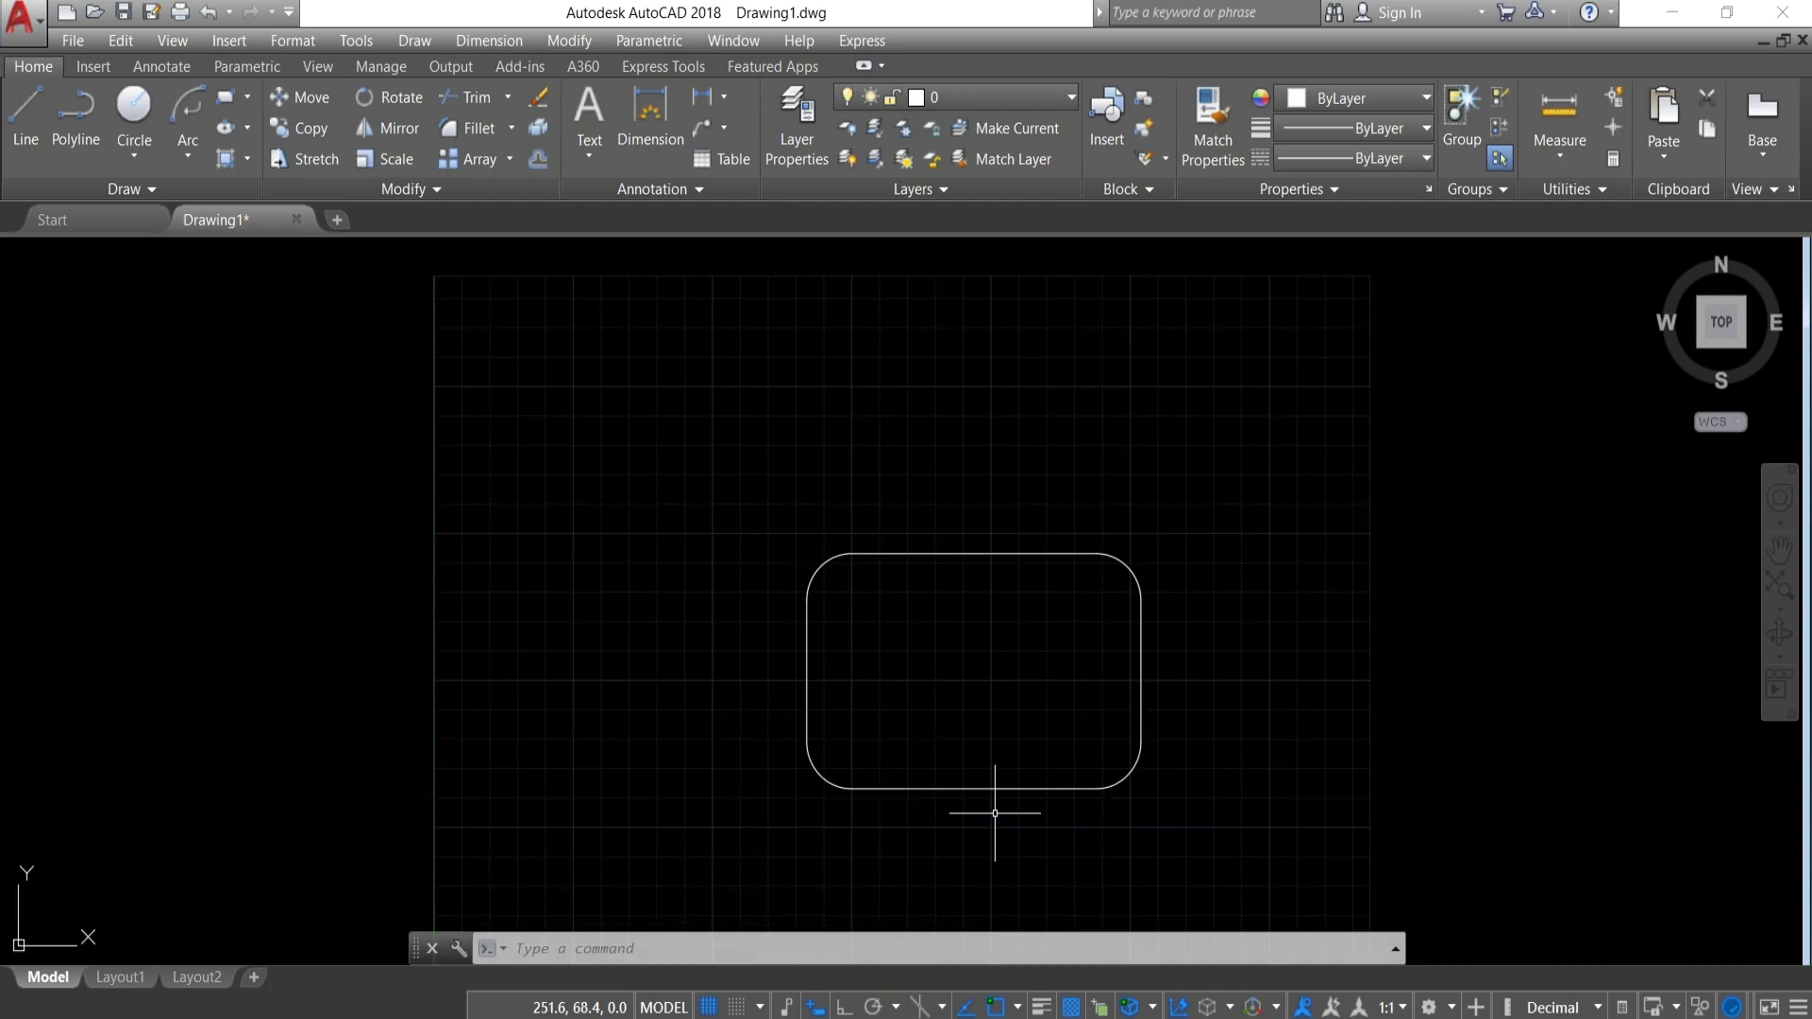
# Window-select the rounded rectangle and delete it.
pyautogui.click(745, 502)
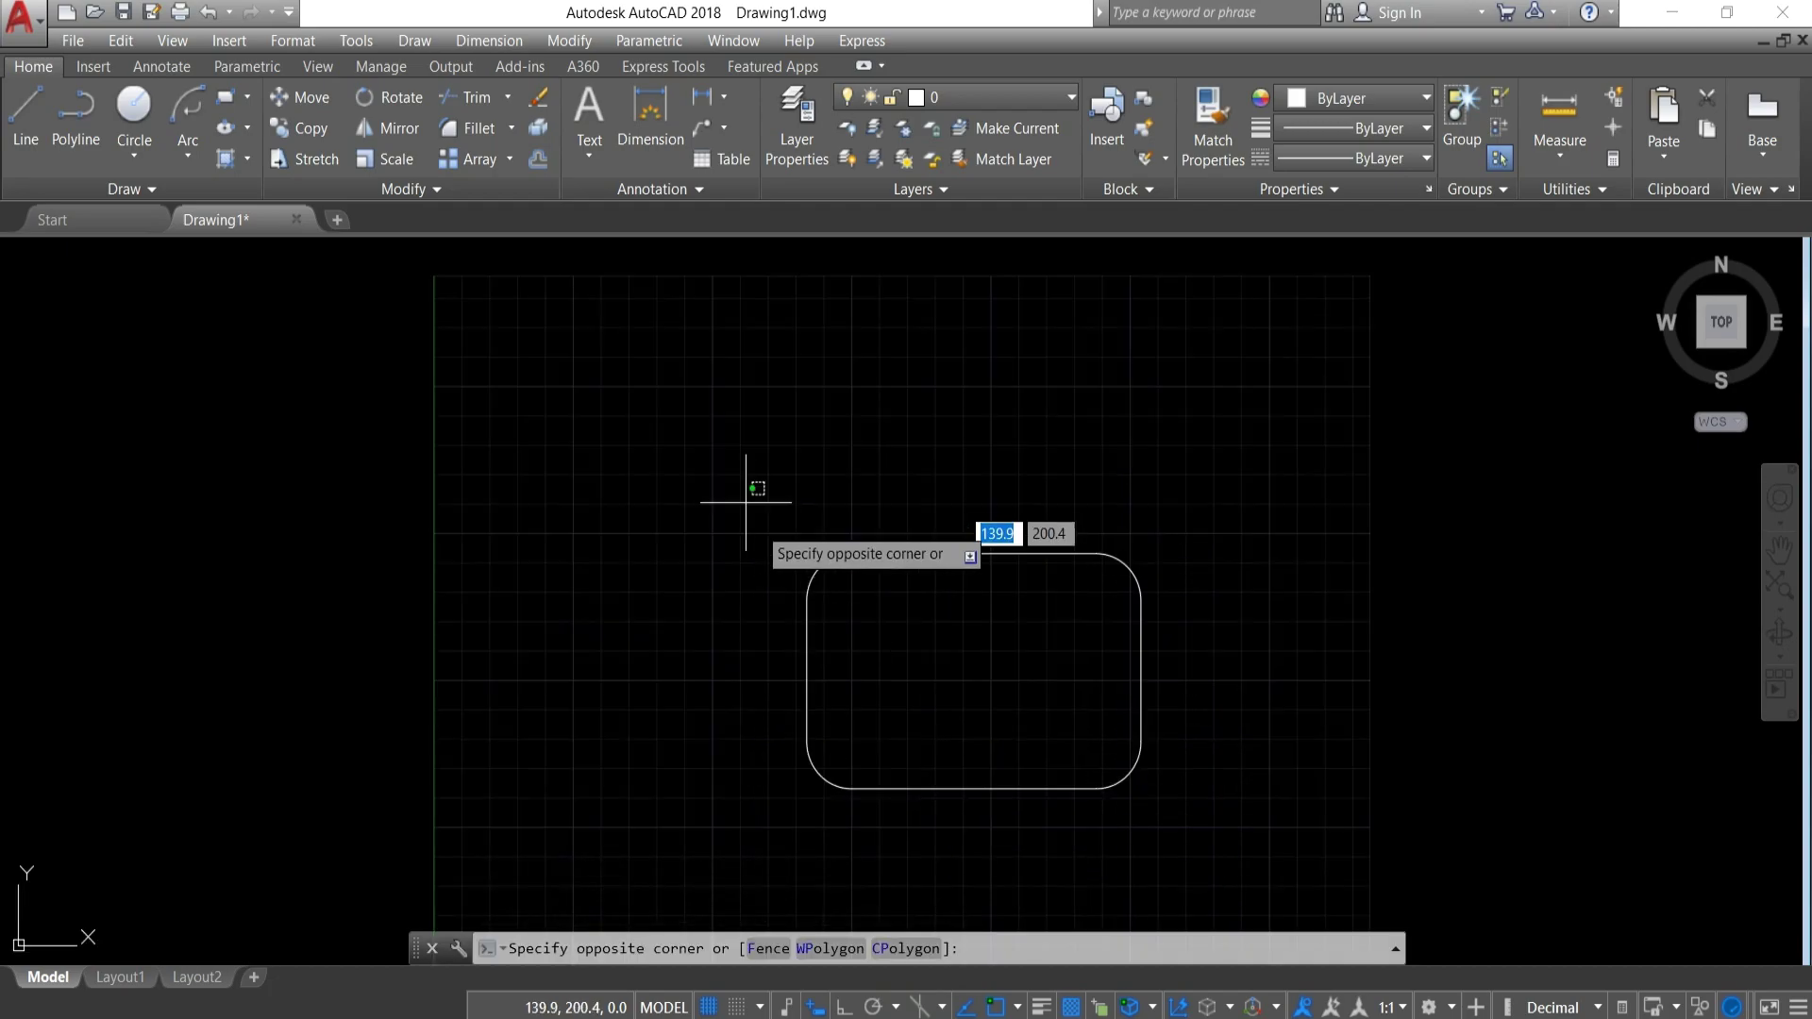
pyautogui.click(1253, 850)
pyautogui.press('Delete')
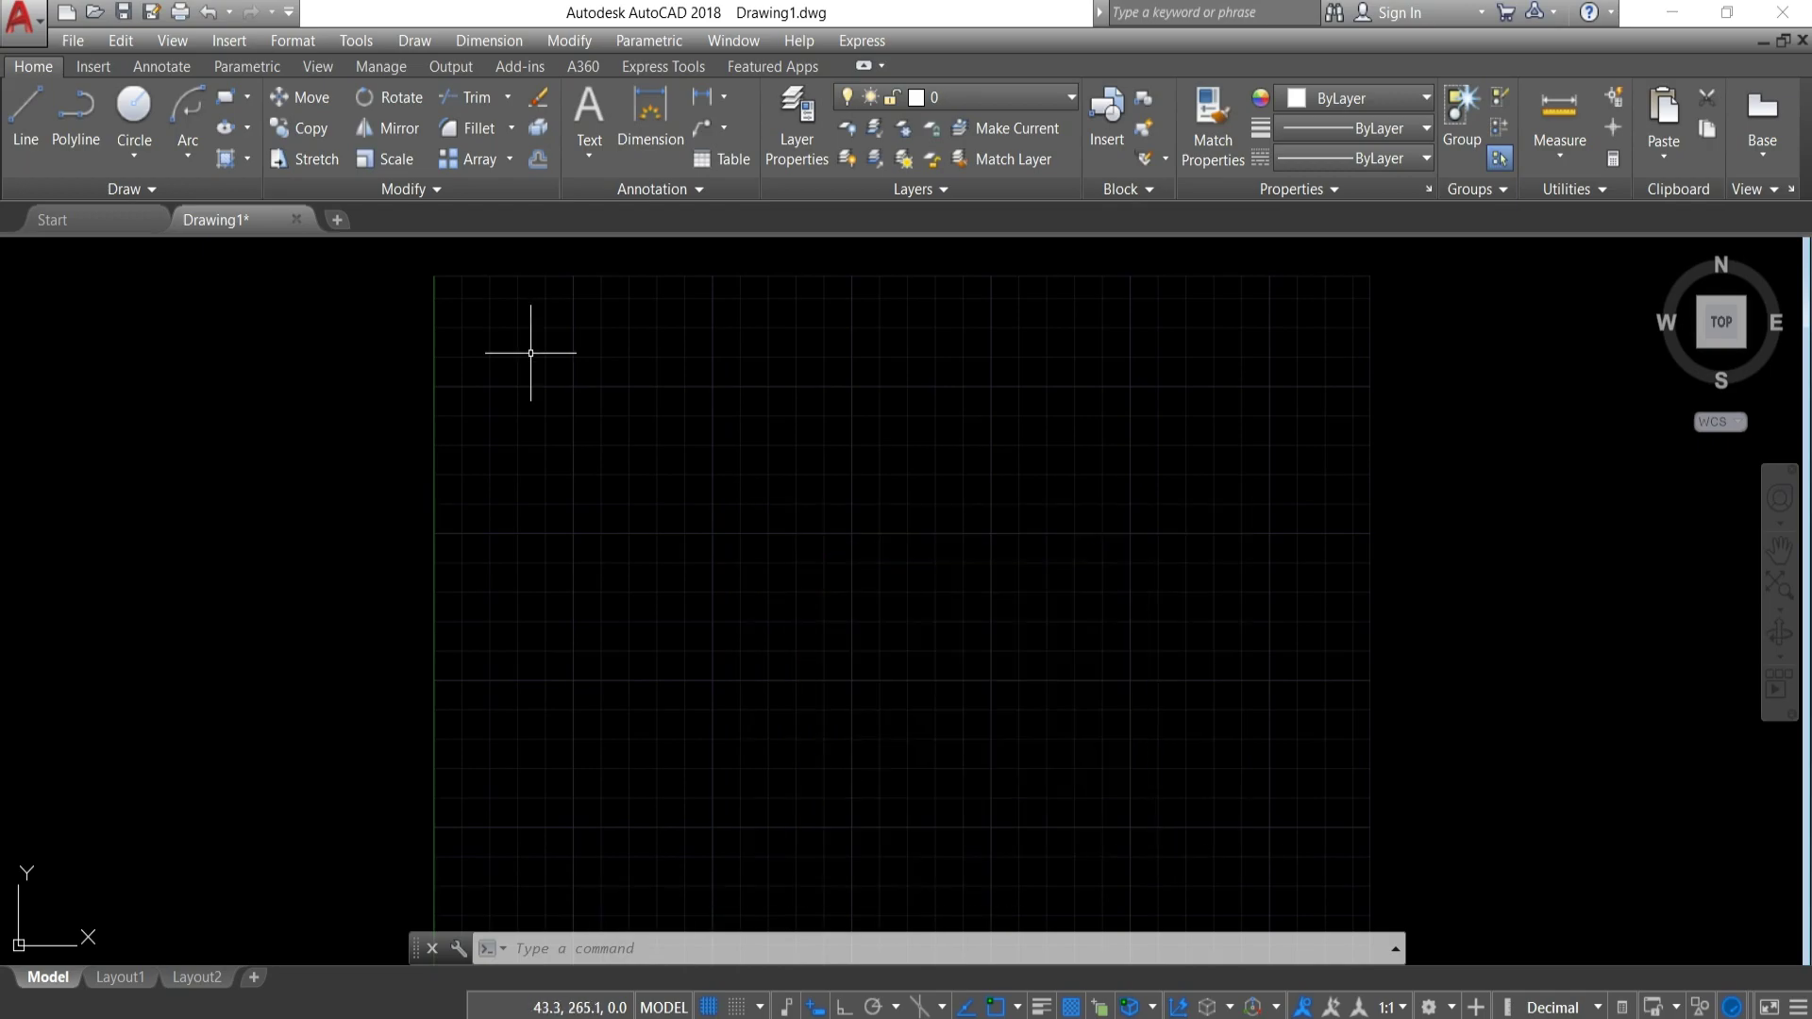
# Draw a centre ellipse with Ortho on, axis distances 100 and 50.
pyautogui.click(245, 130)
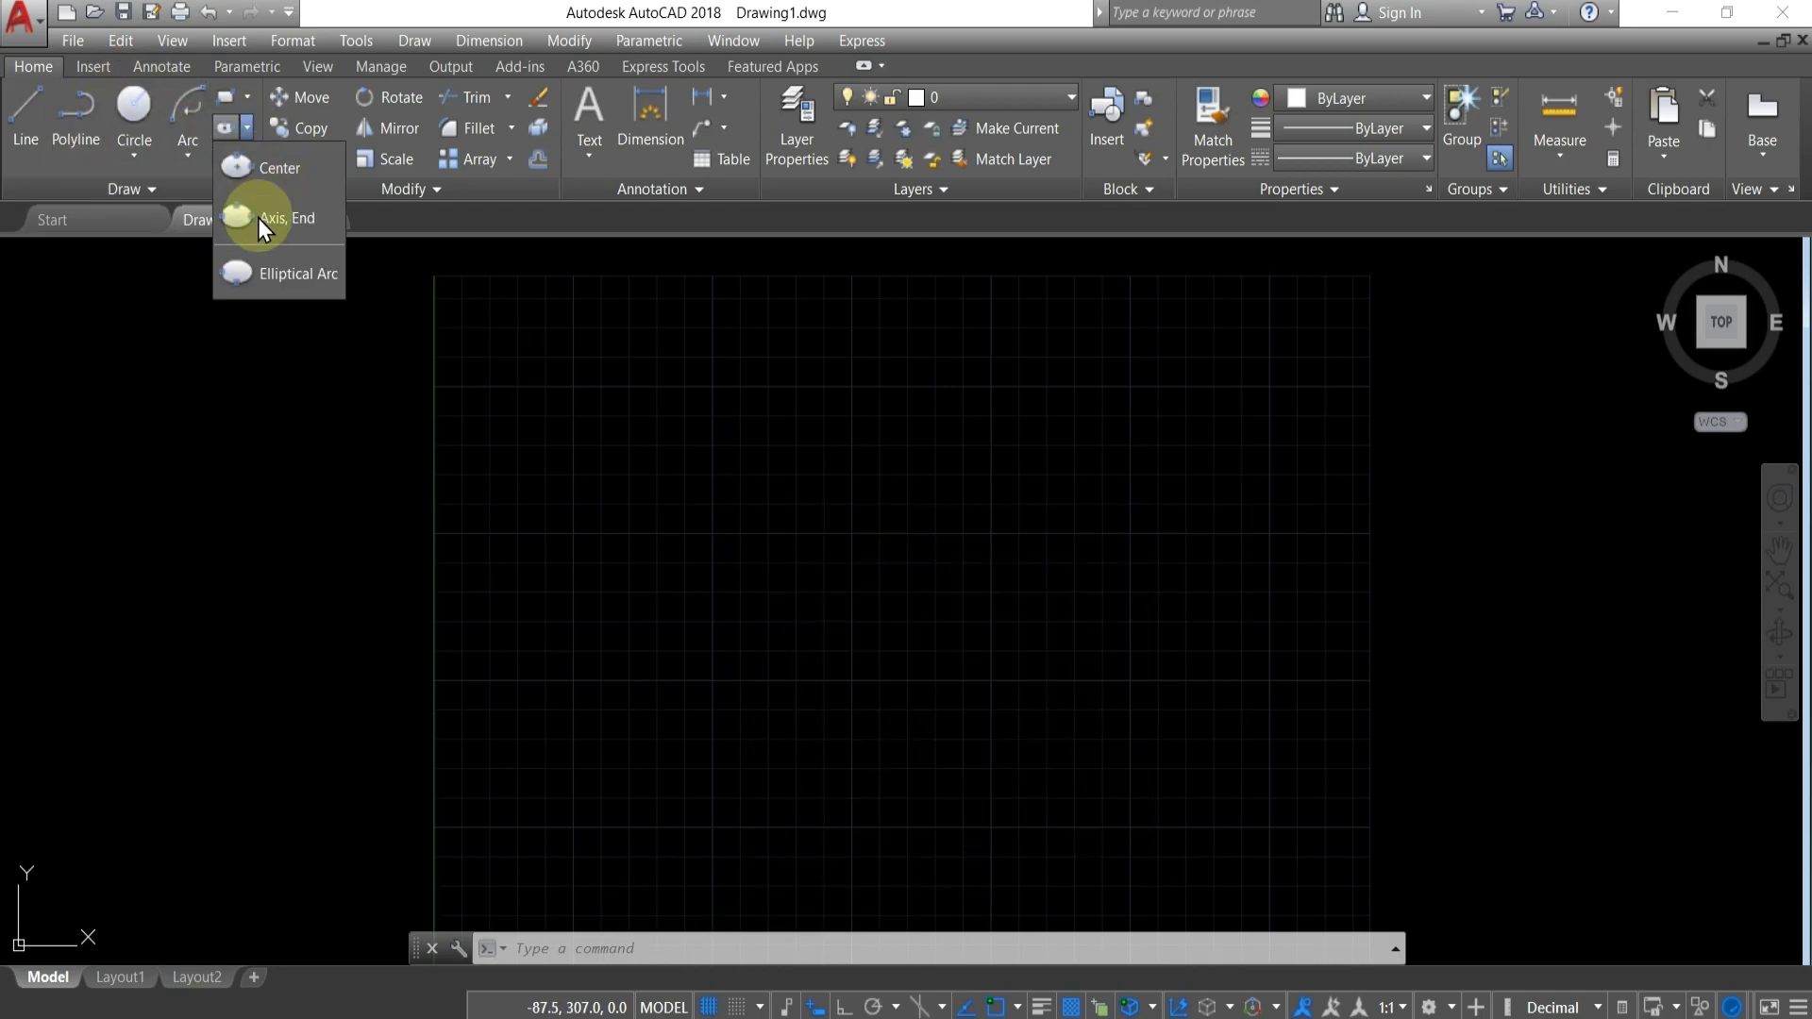
pyautogui.click(269, 167)
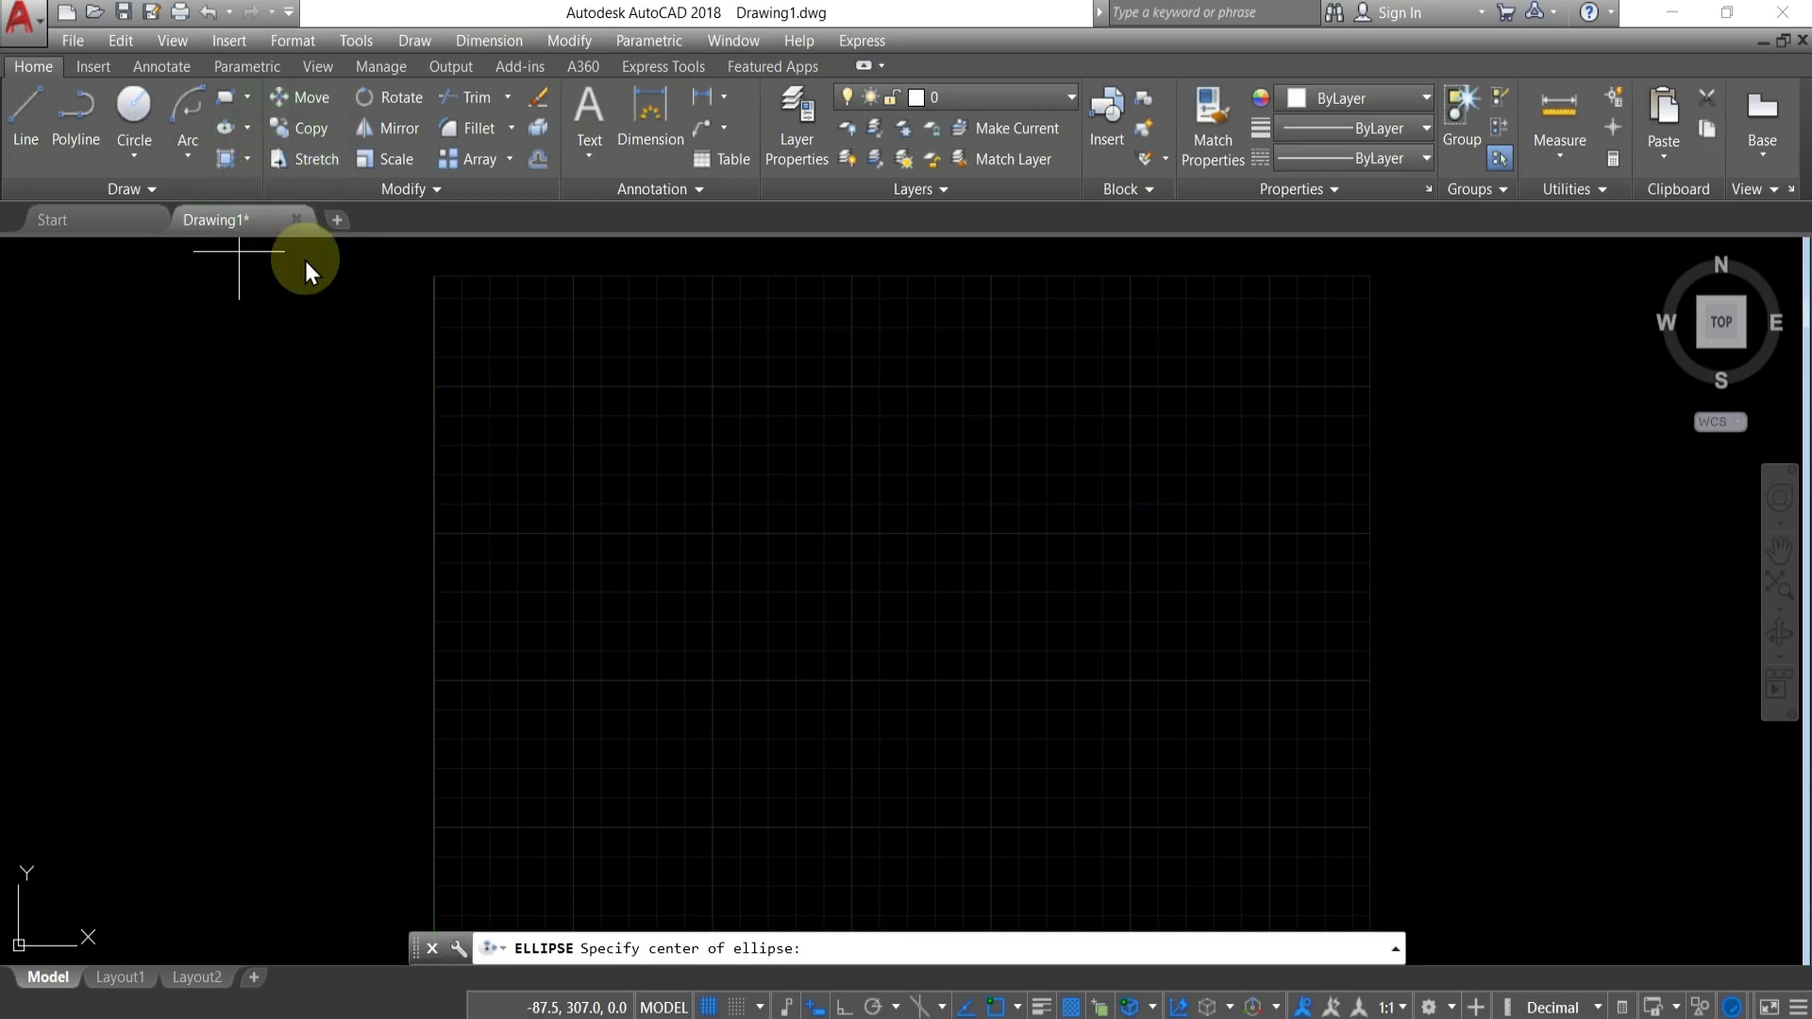
pyautogui.click(855, 564)
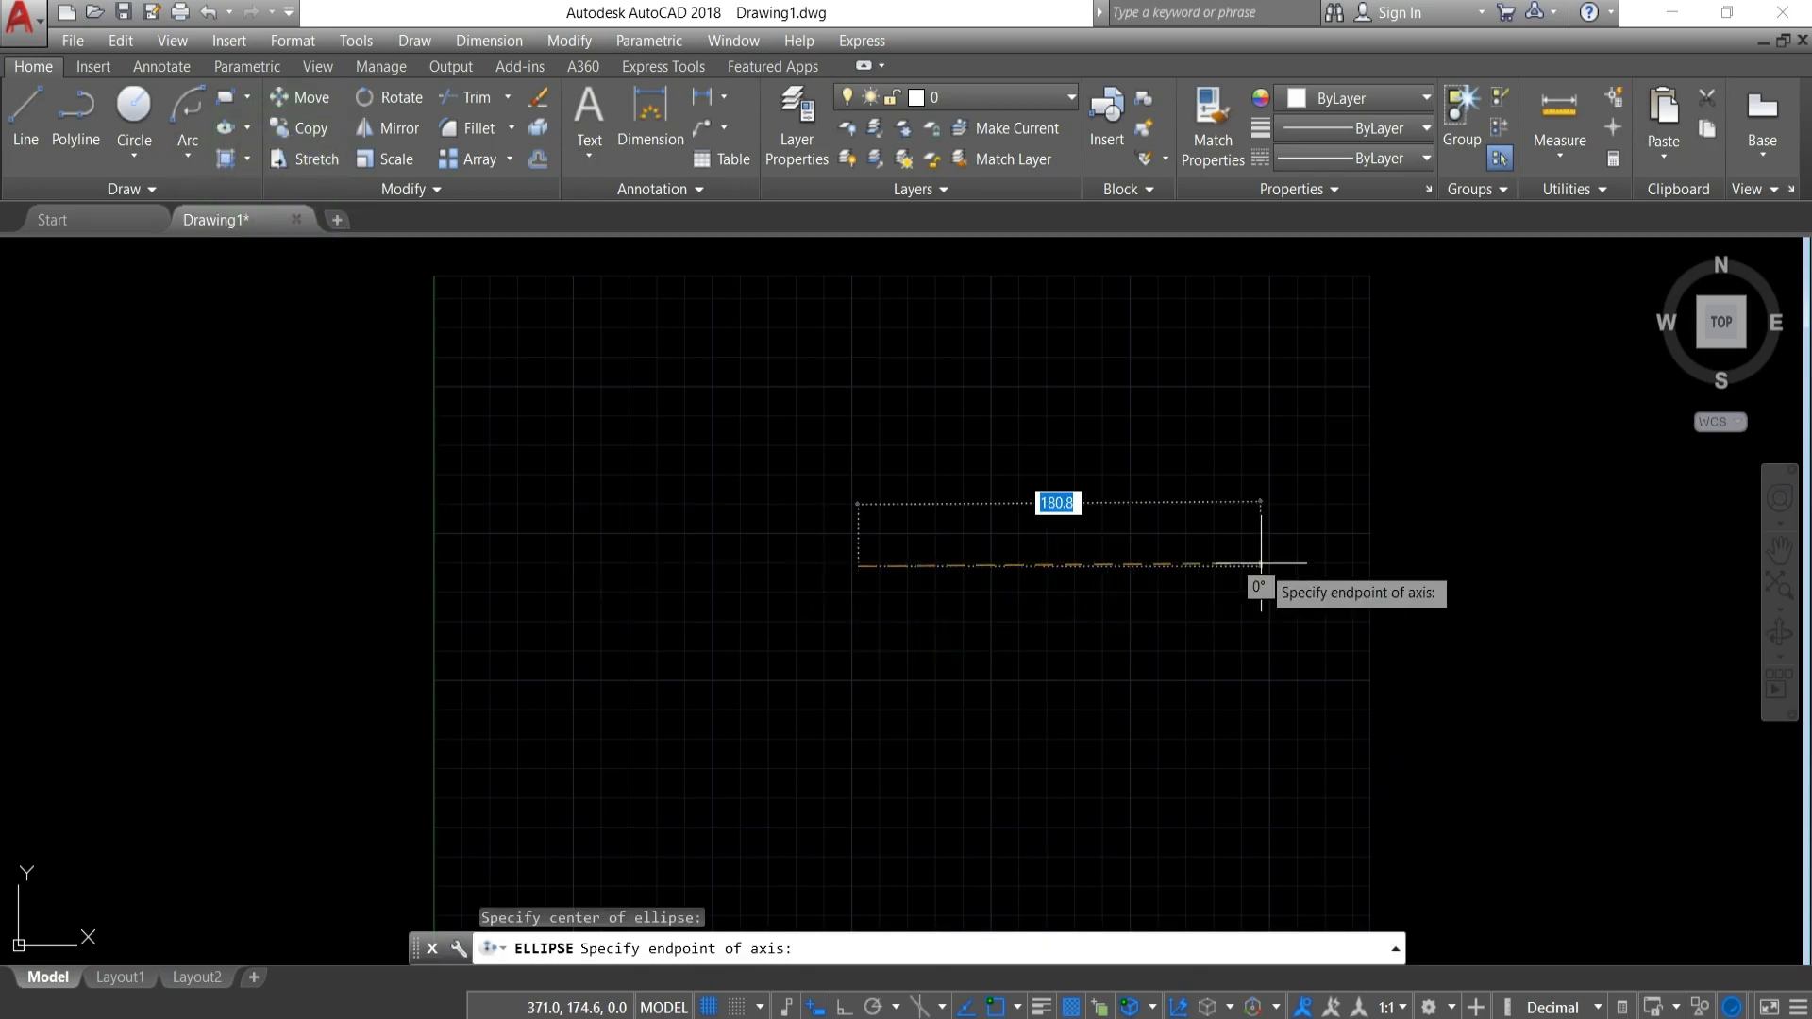
pyautogui.press('F8')
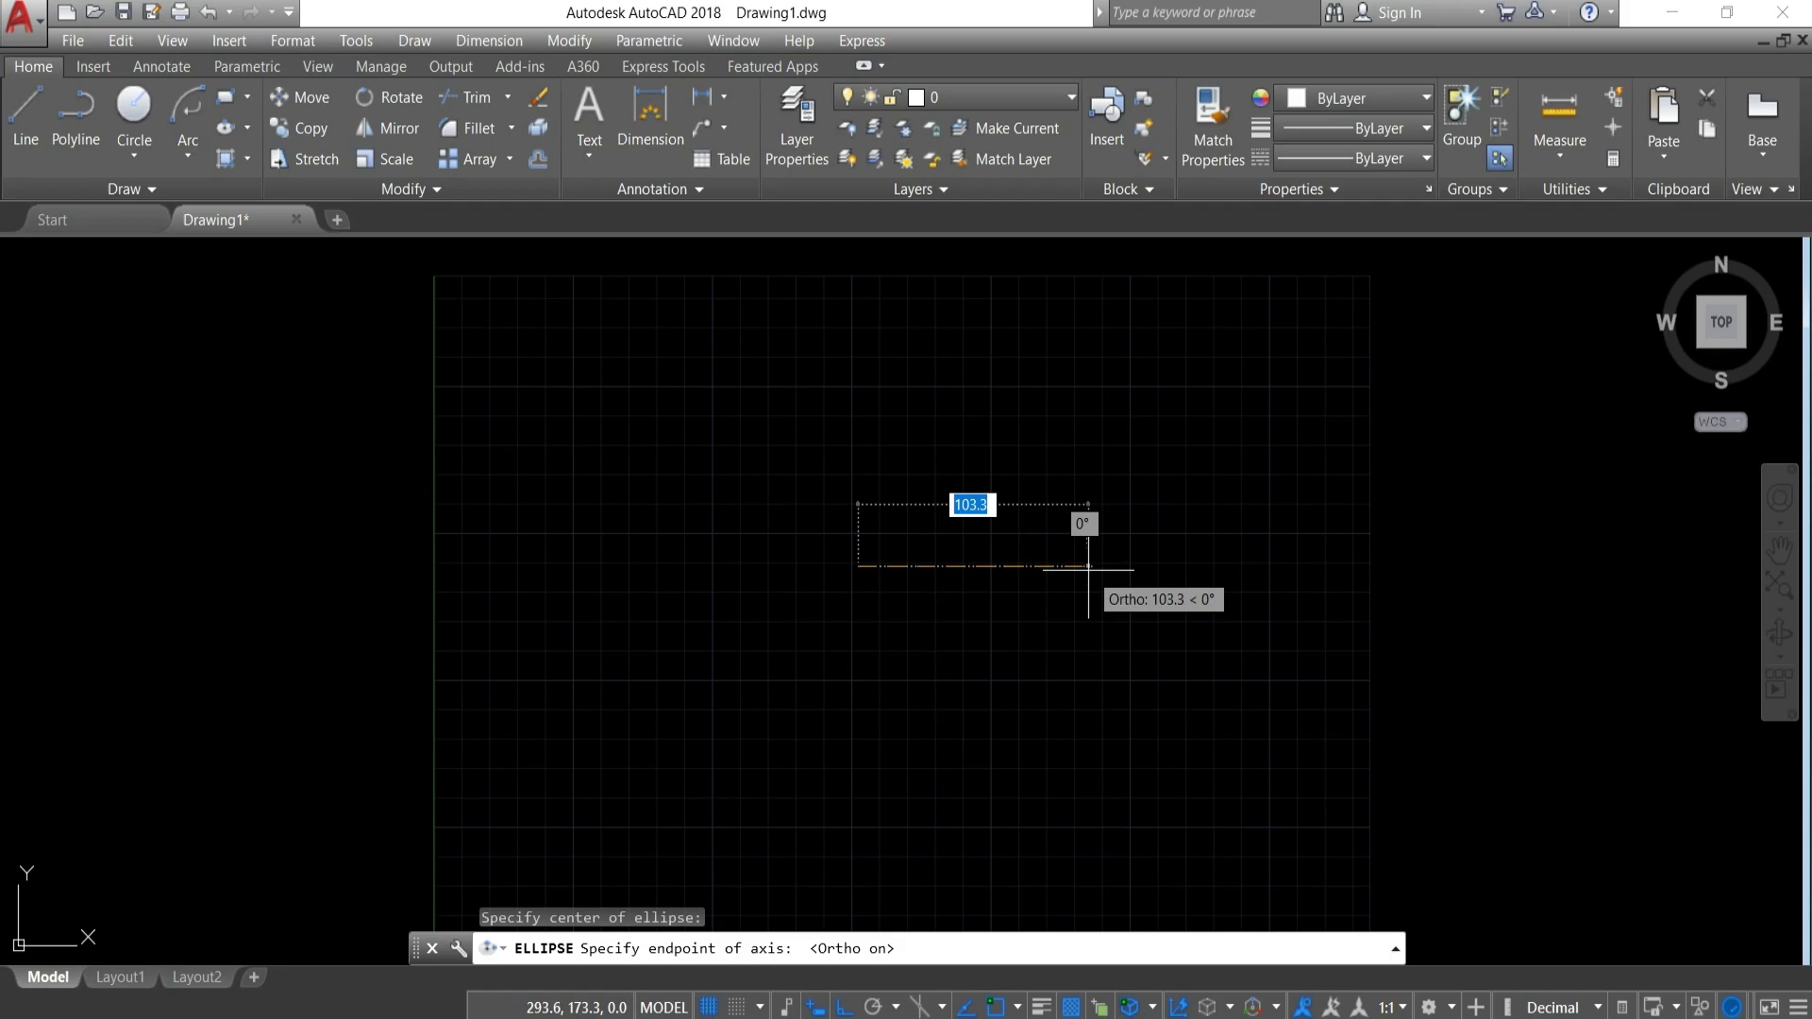
pyautogui.write('100')
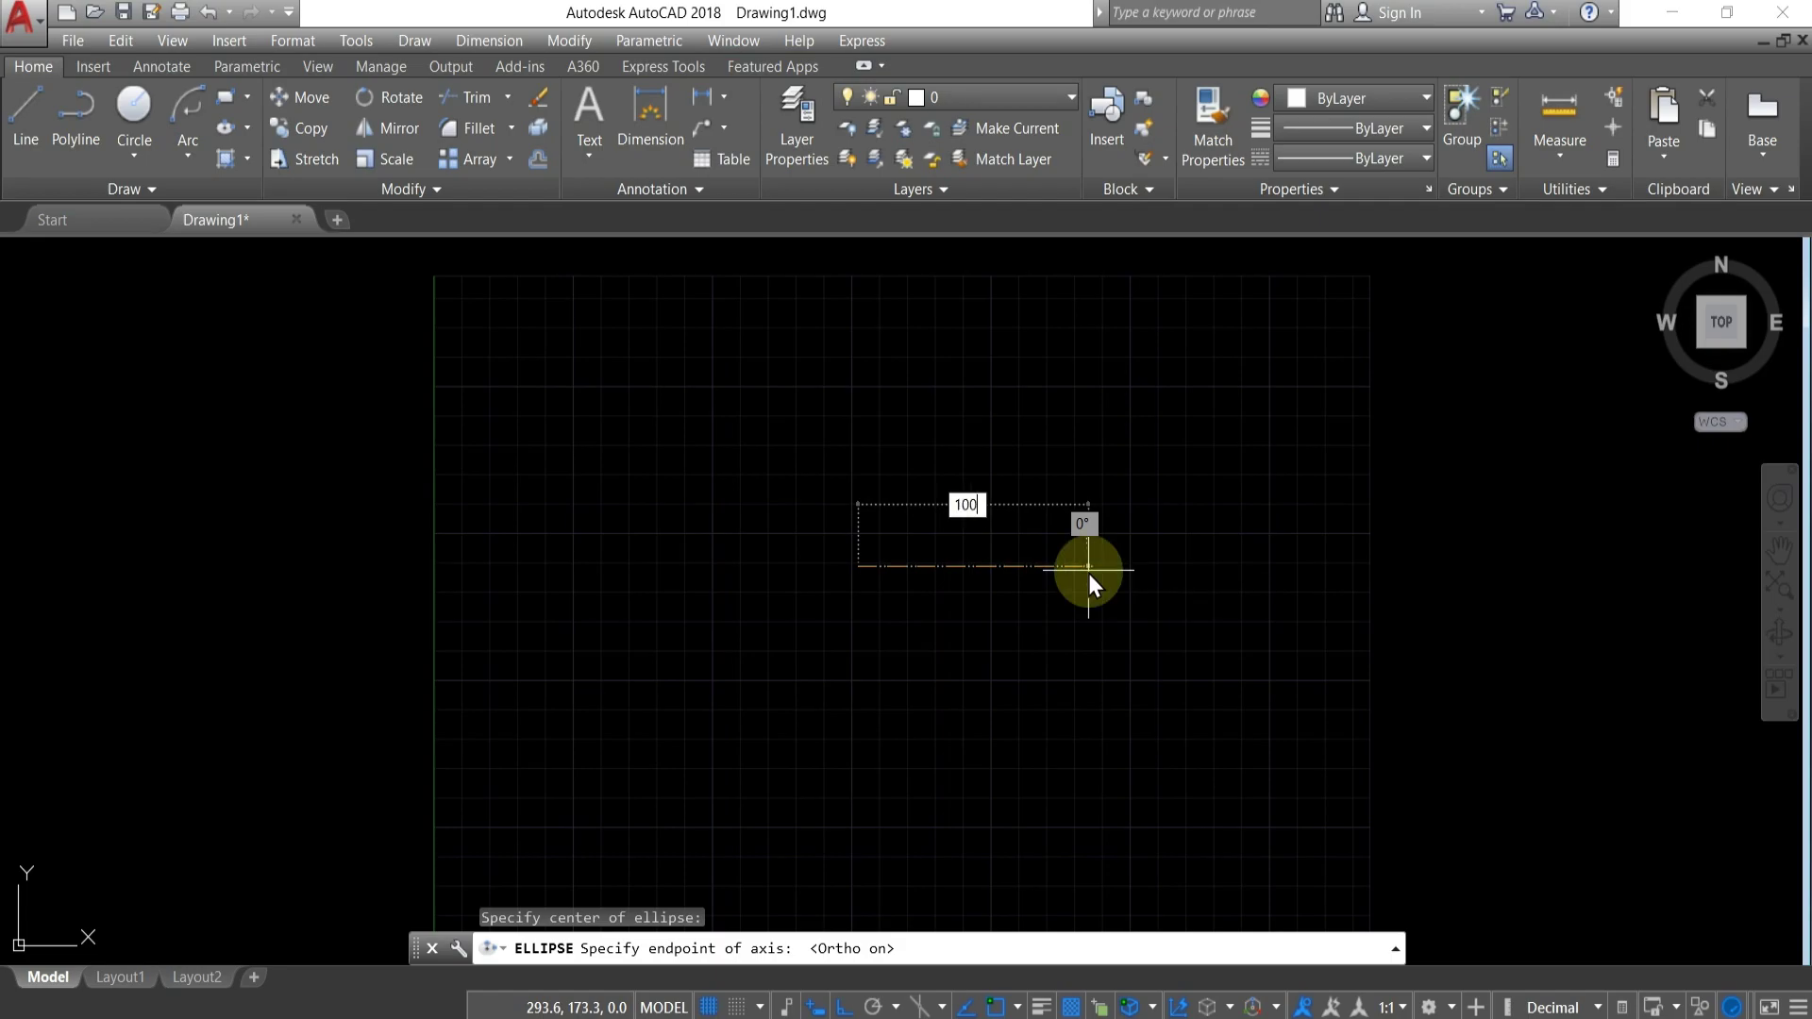
pyautogui.press('Return')
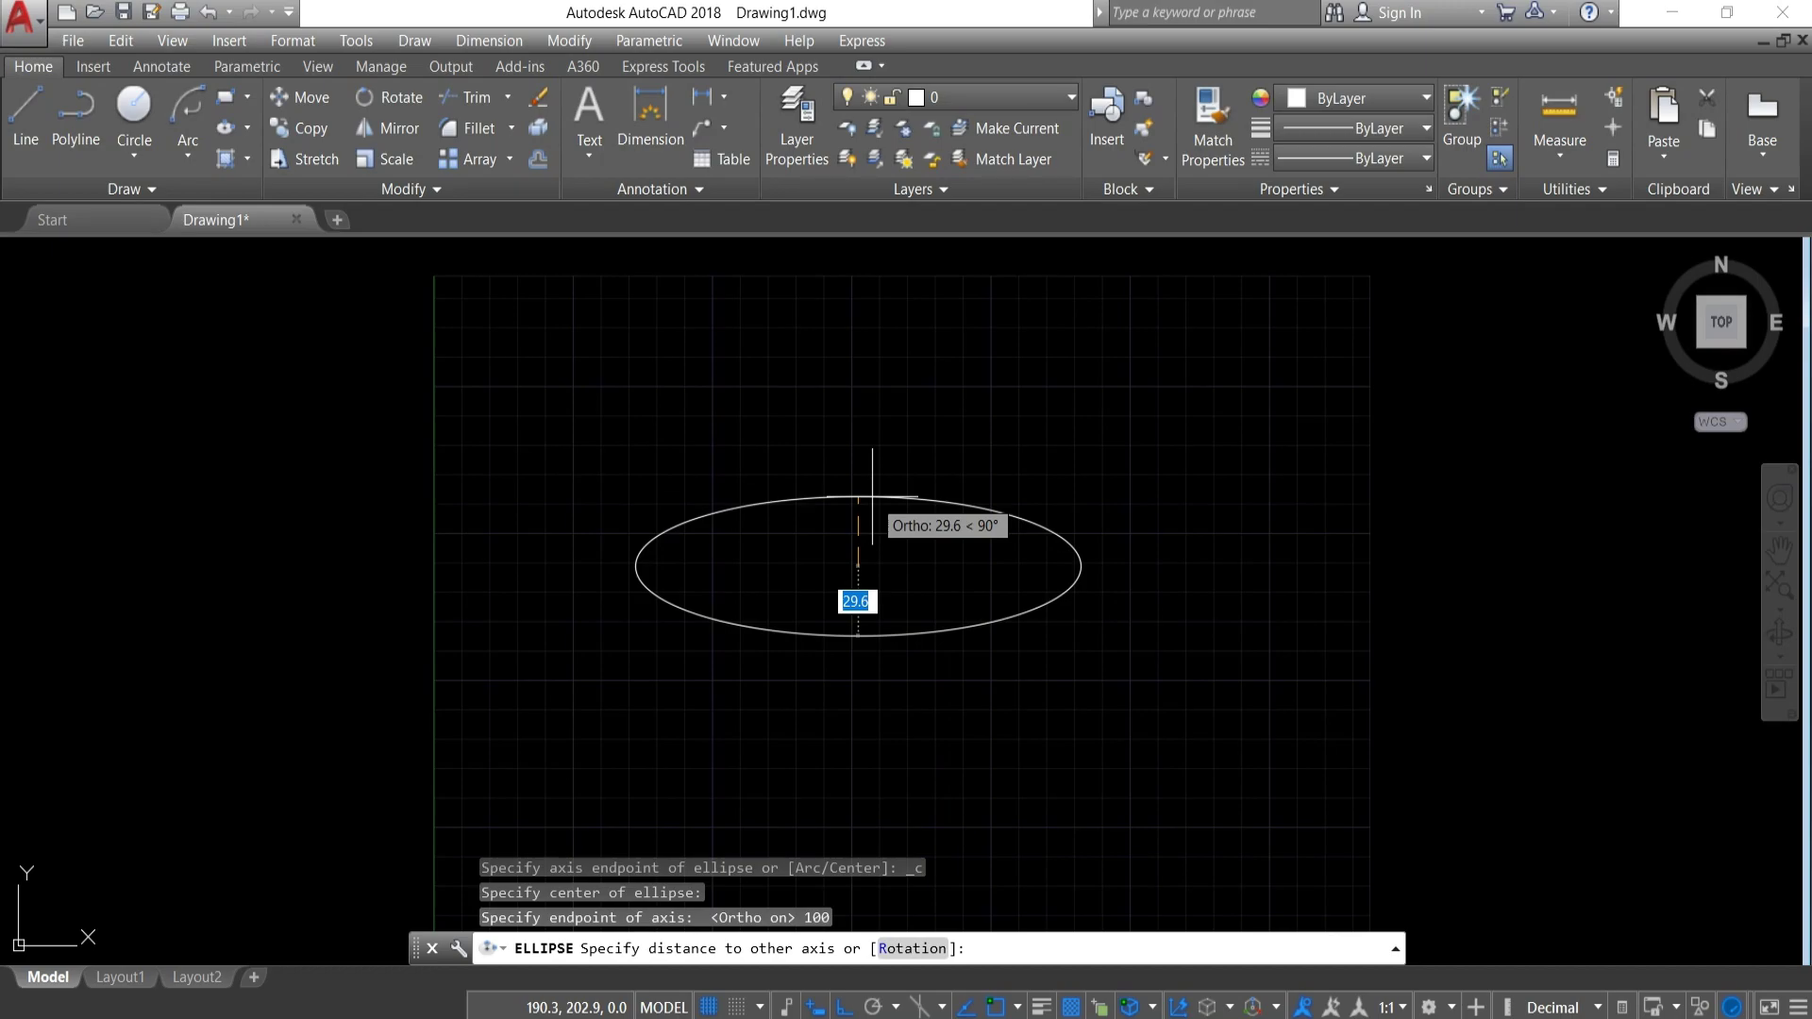
pyautogui.write('50')
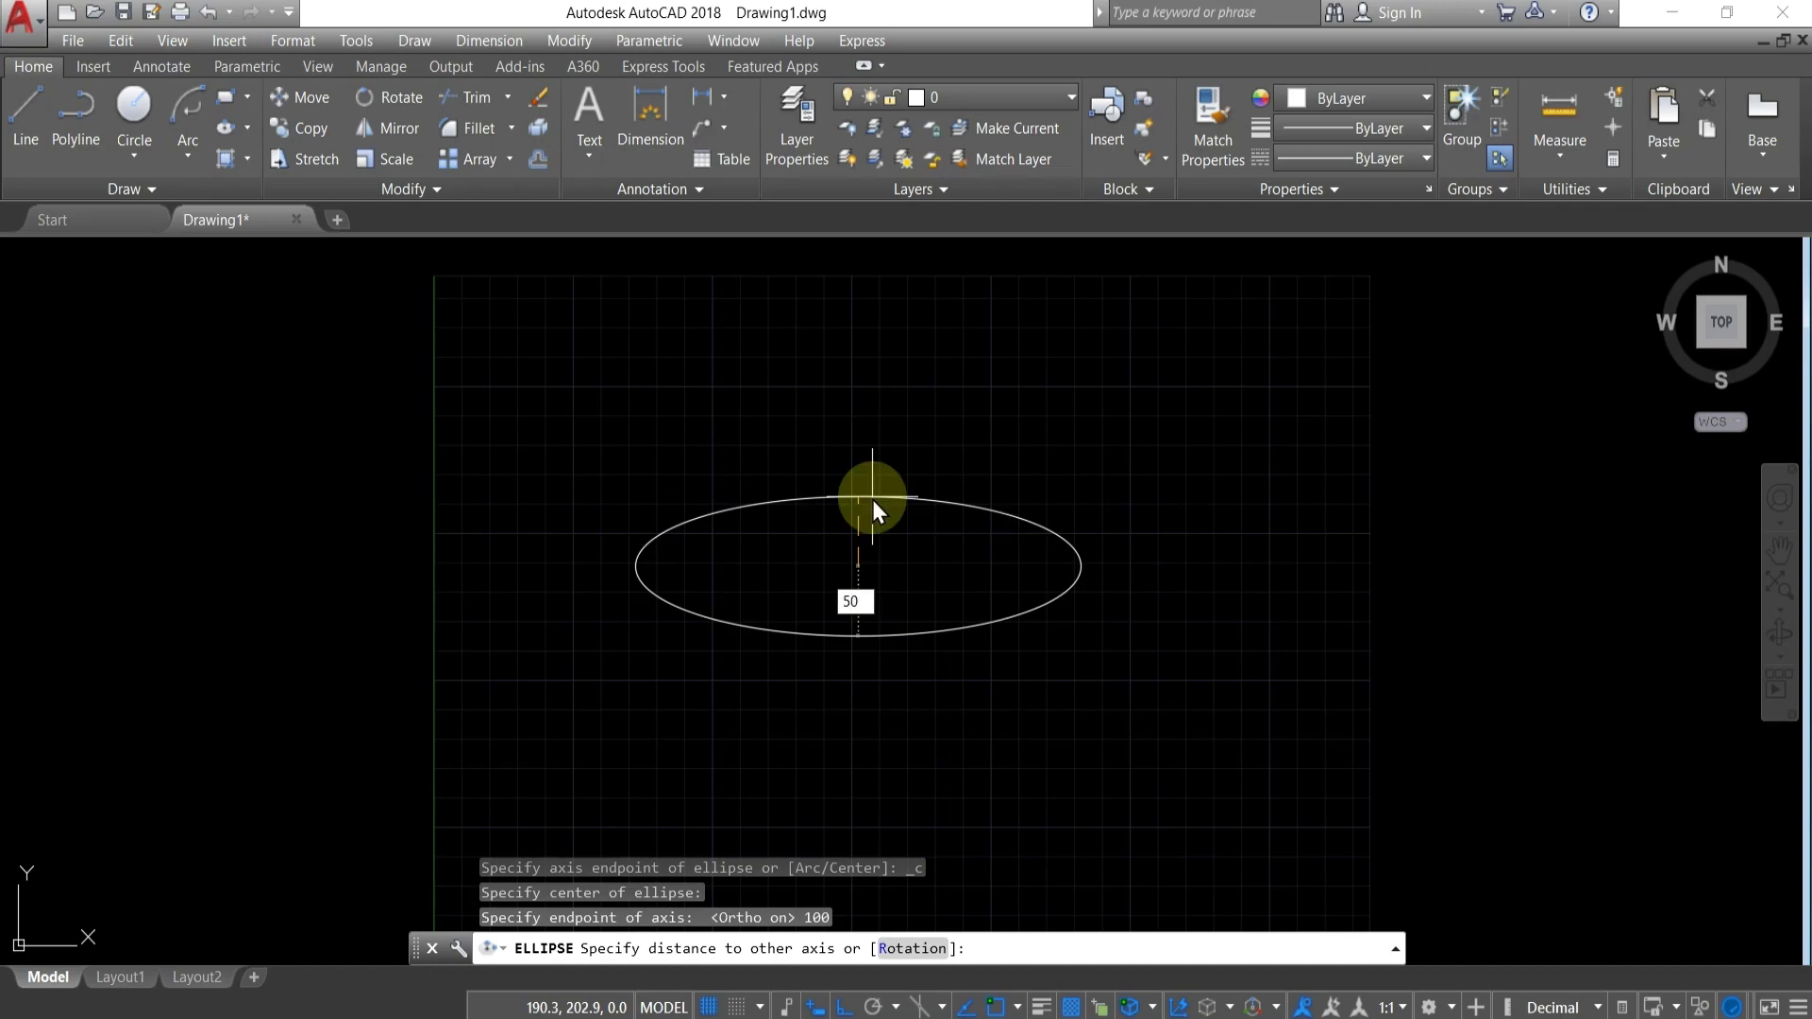
pyautogui.press('Return')
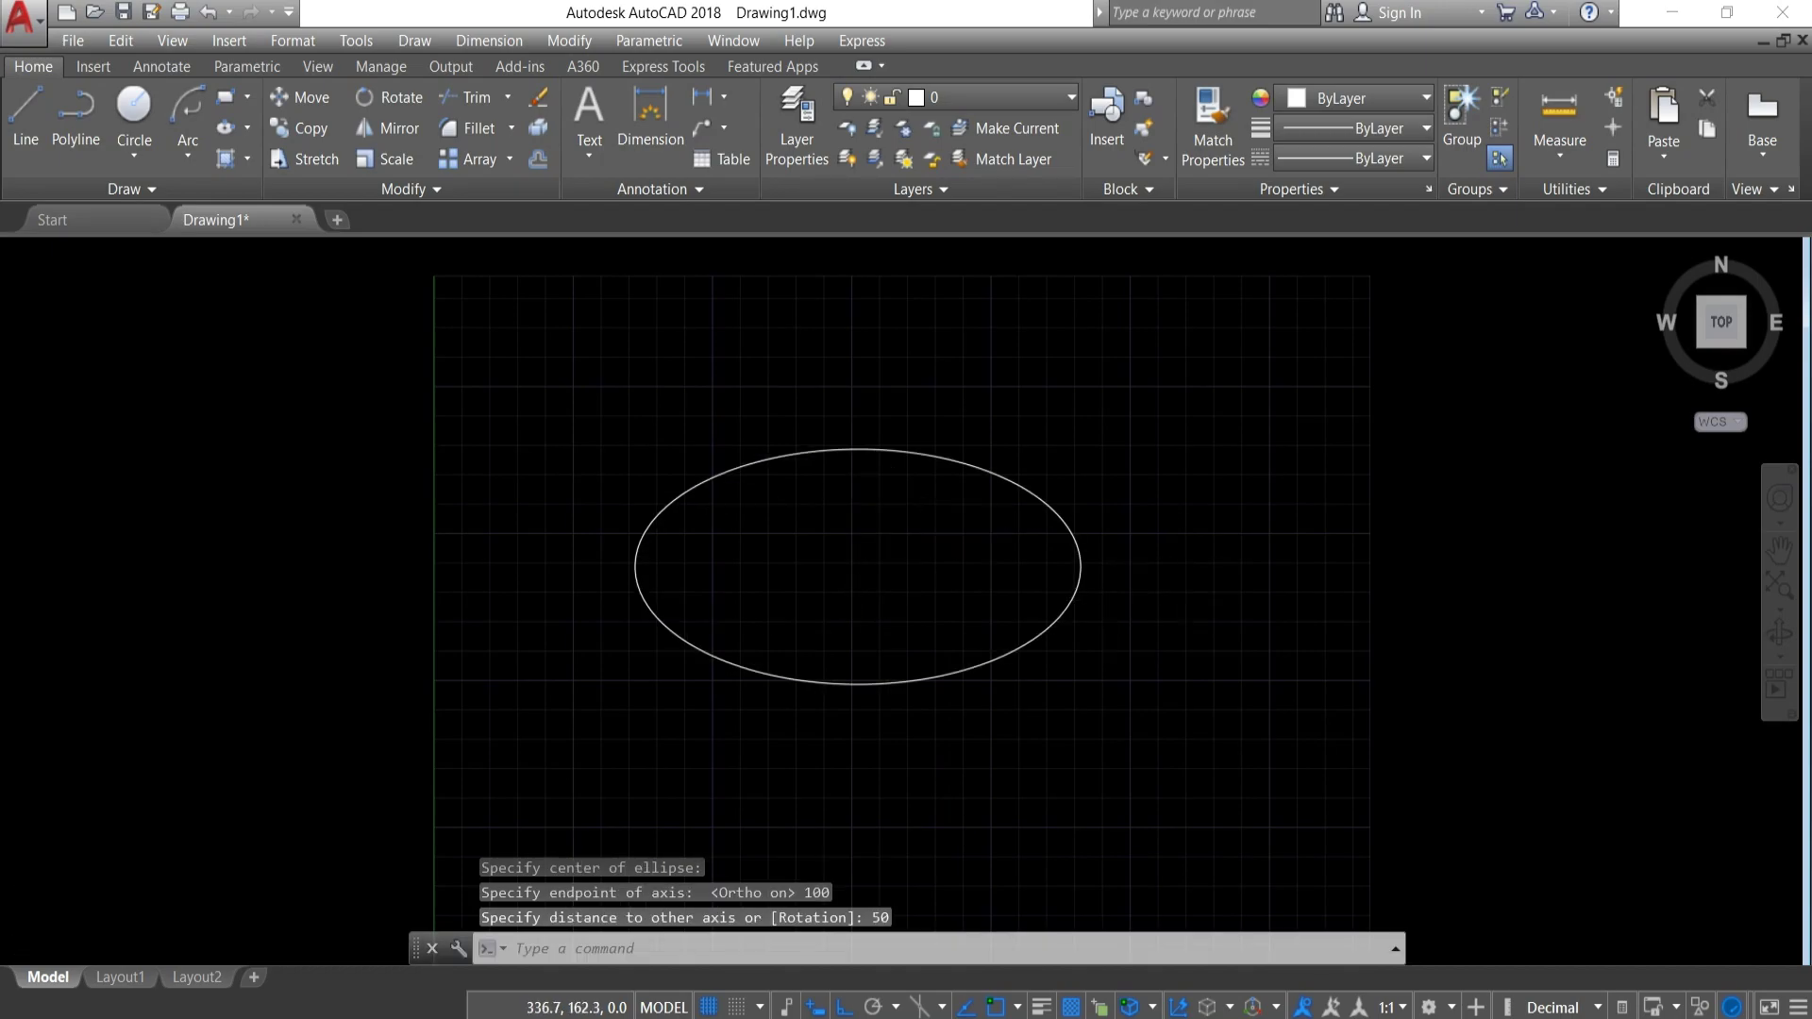
pyautogui.scroll(-1, 1179, 566)
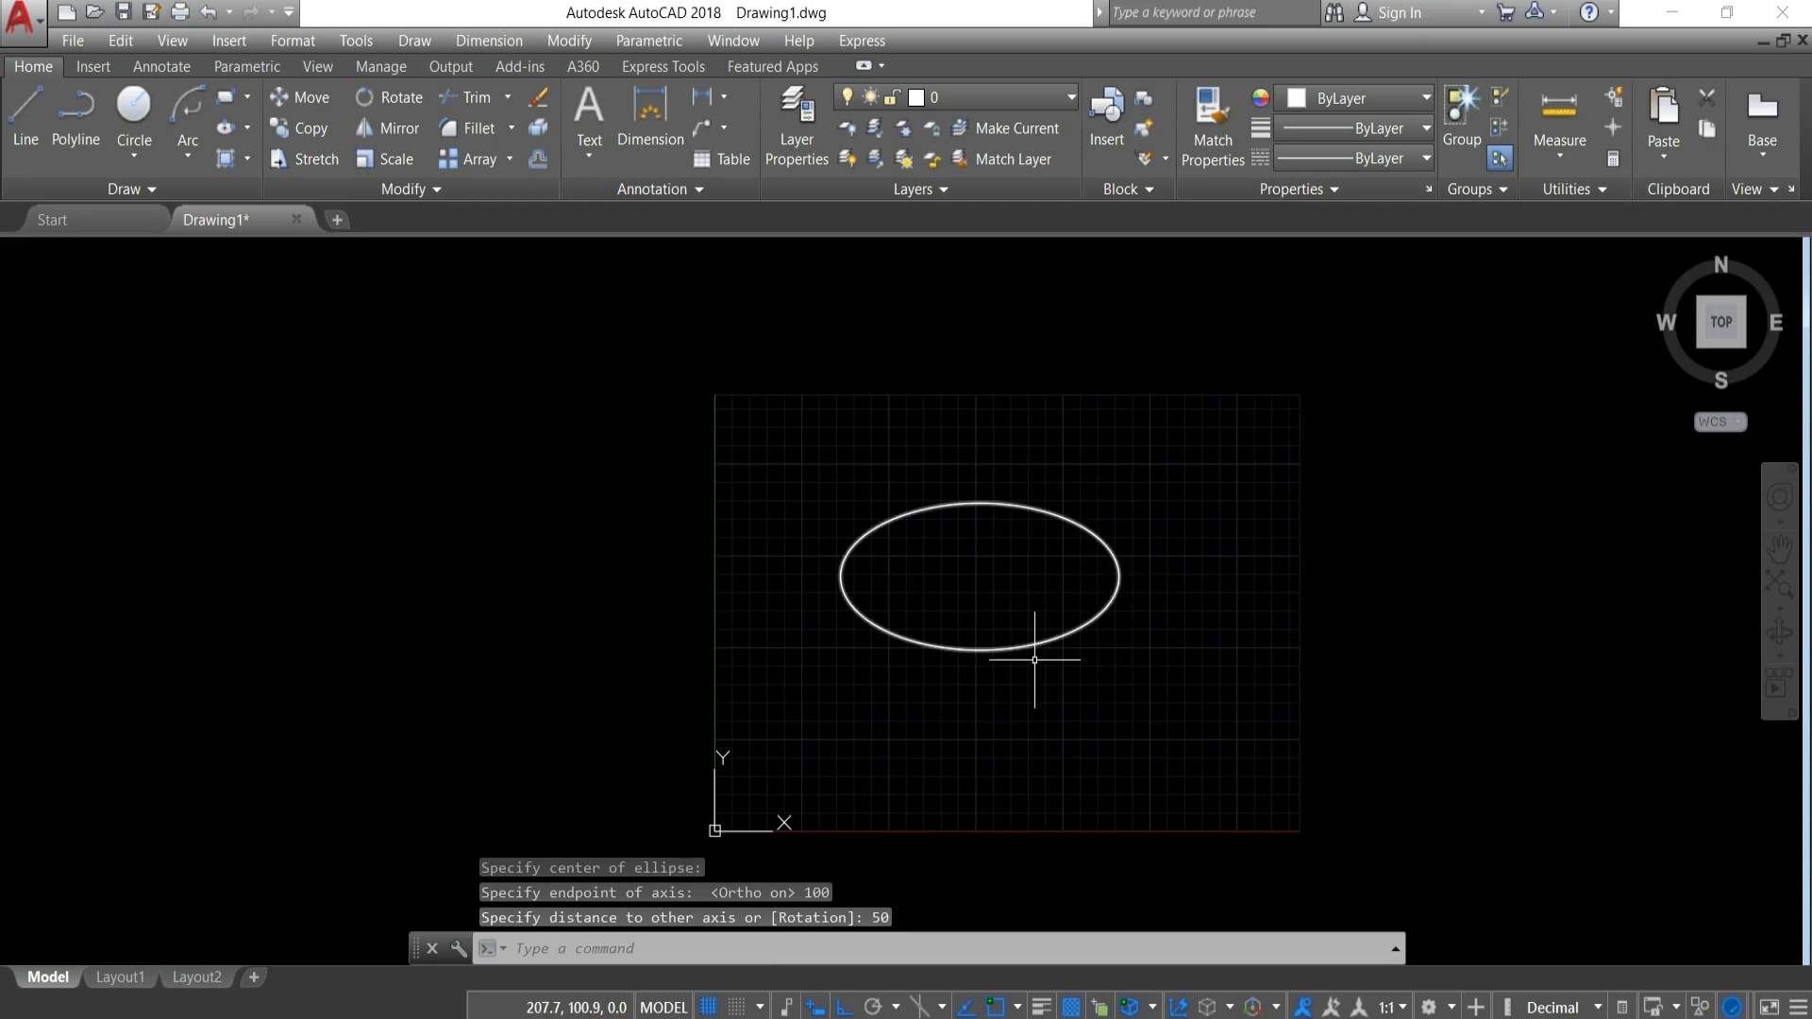
# Draw an elliptical arc beside the ellipse: 150 axis, 50 other axis, start angle picked with Ortho off.
pyautogui.click(225, 128)
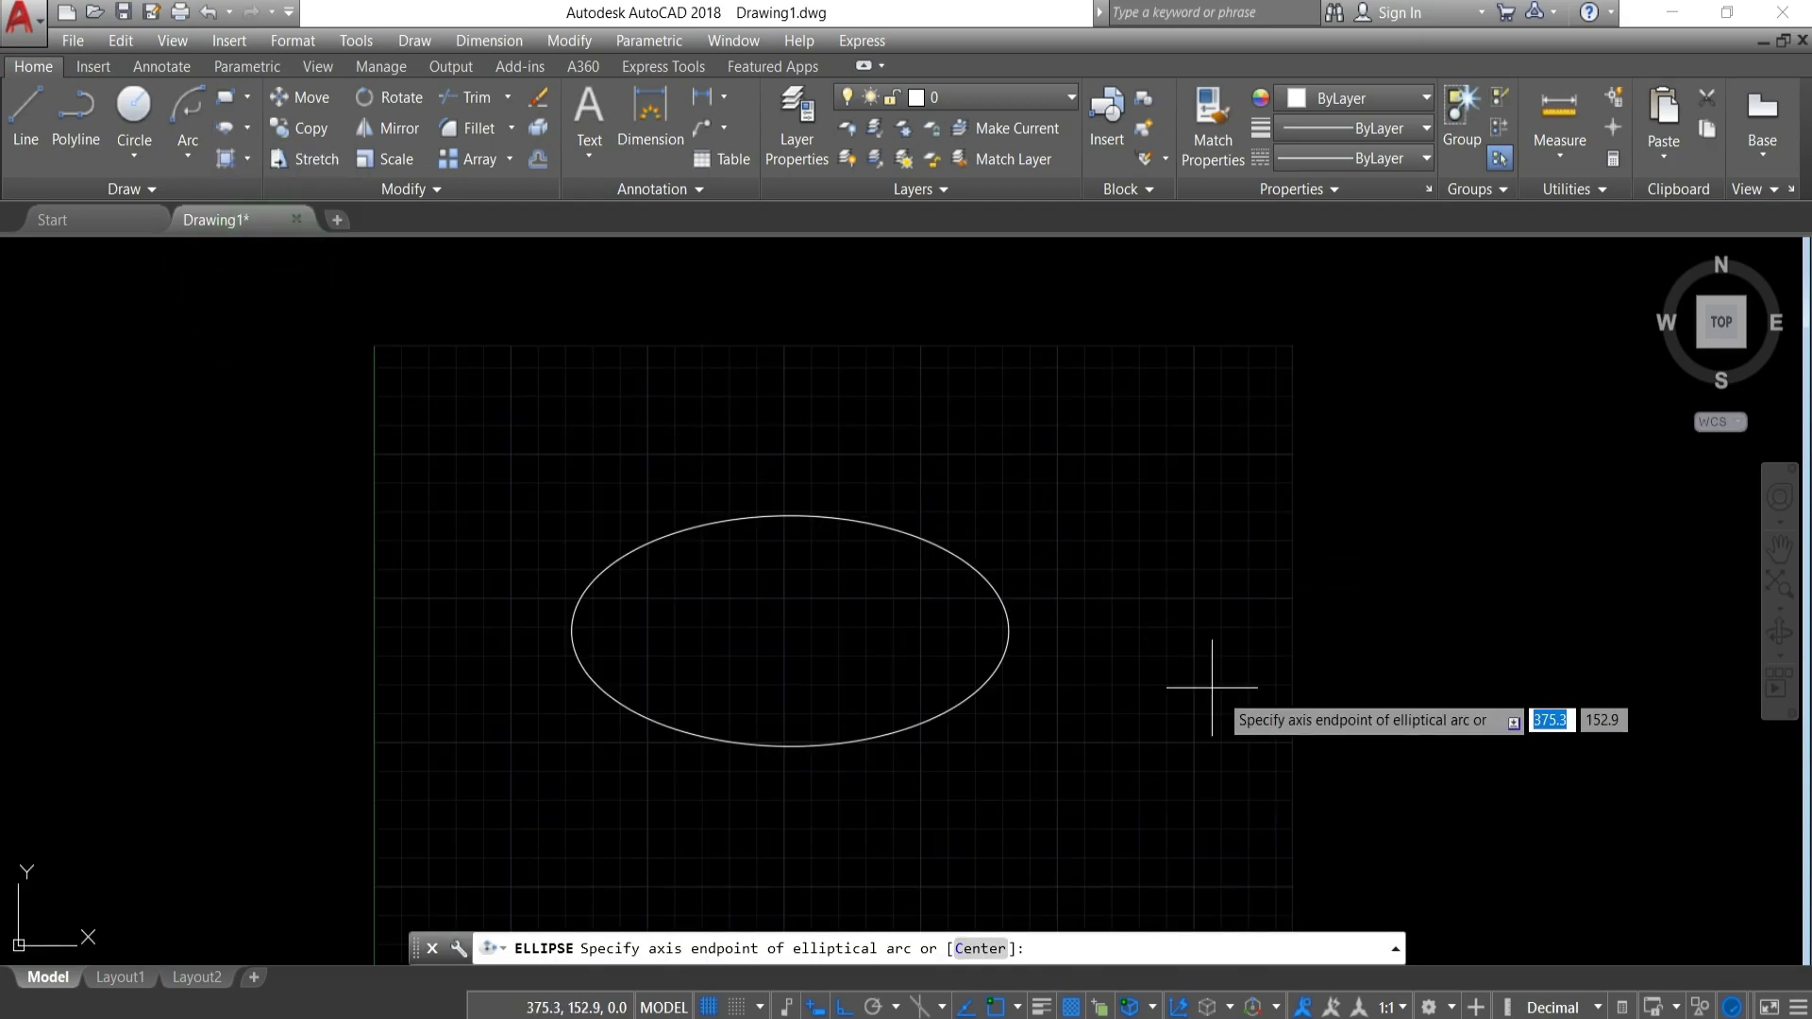
pyautogui.scroll(6, 1208, 687)
pyautogui.scroll(-5, 1197, 687)
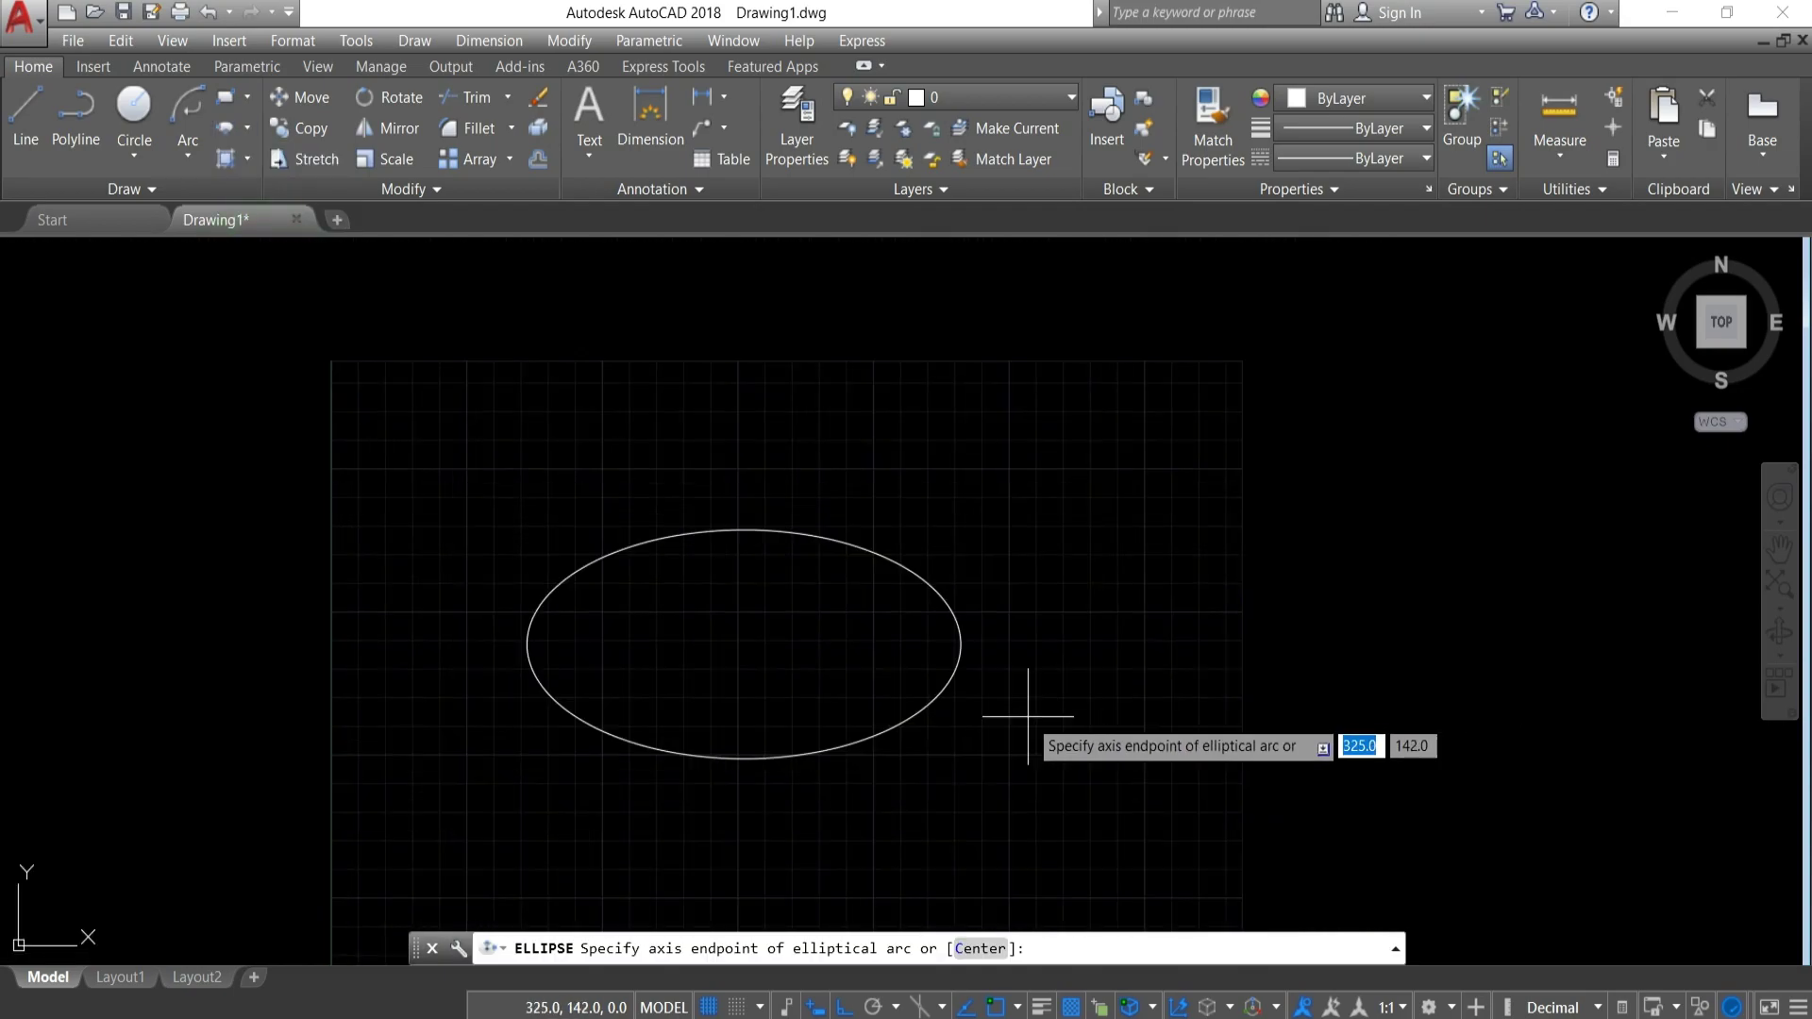
pyautogui.click(1168, 648)
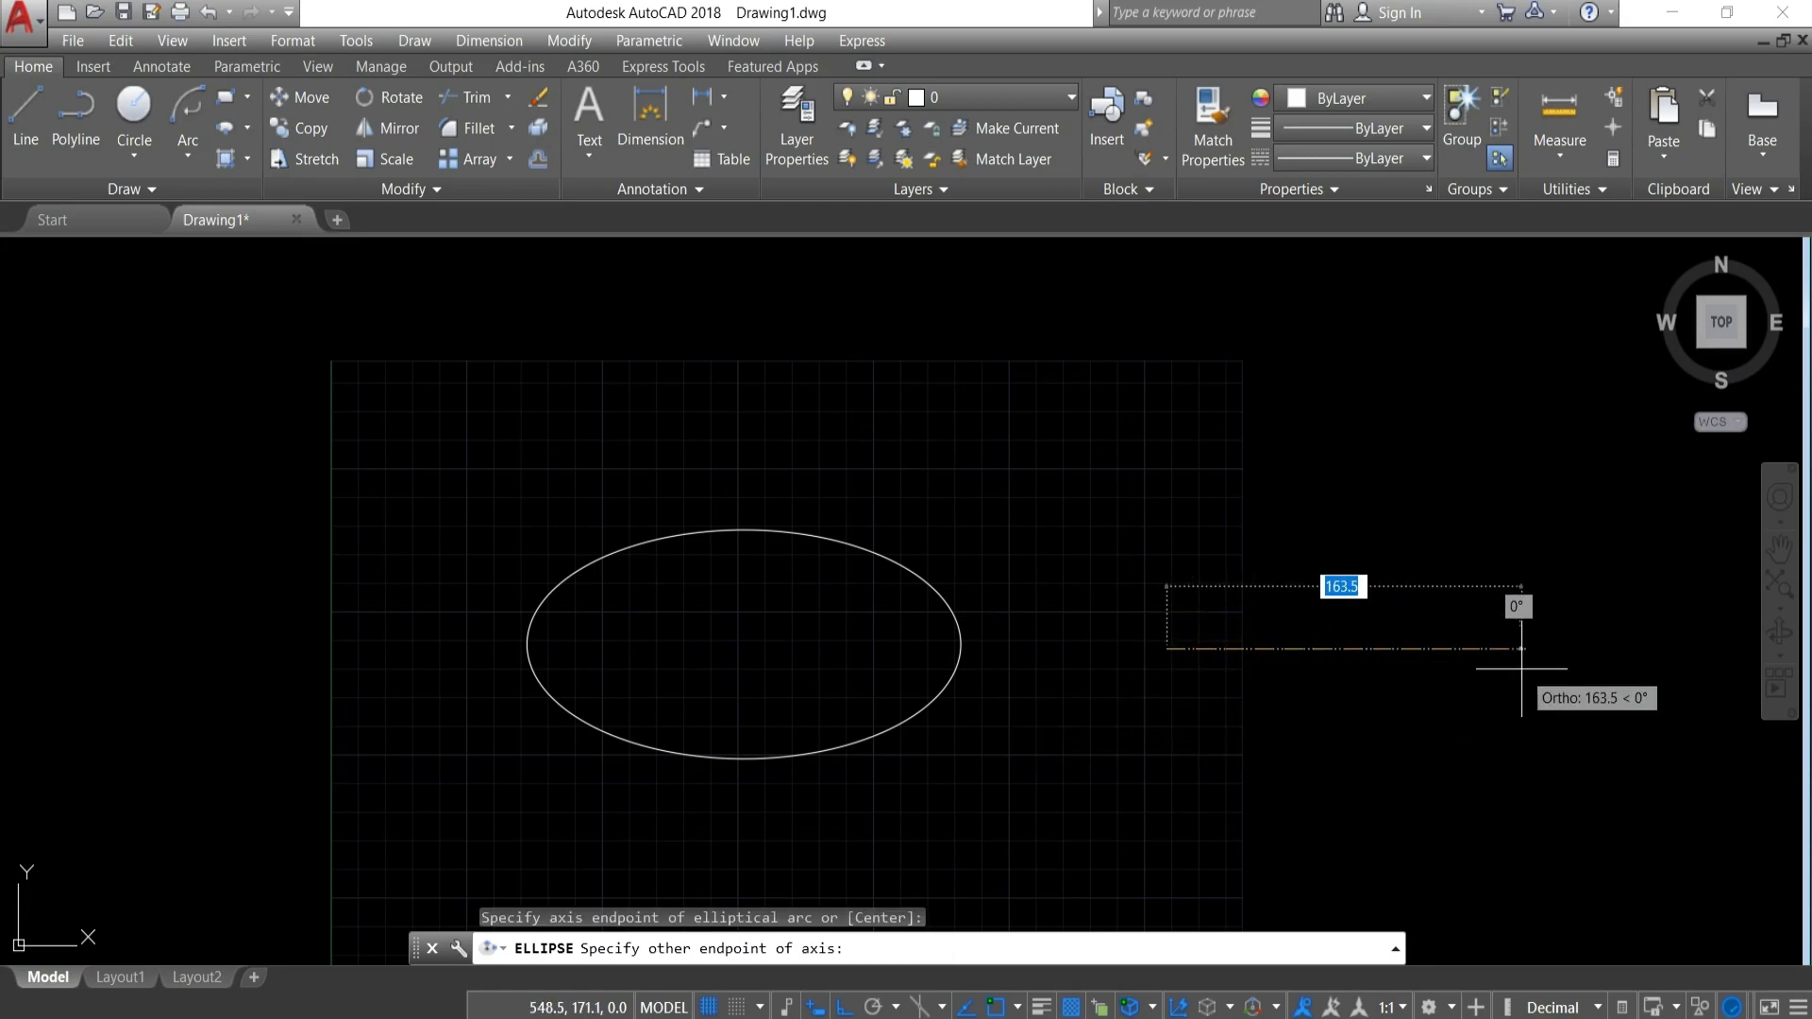
pyautogui.click(1469, 623)
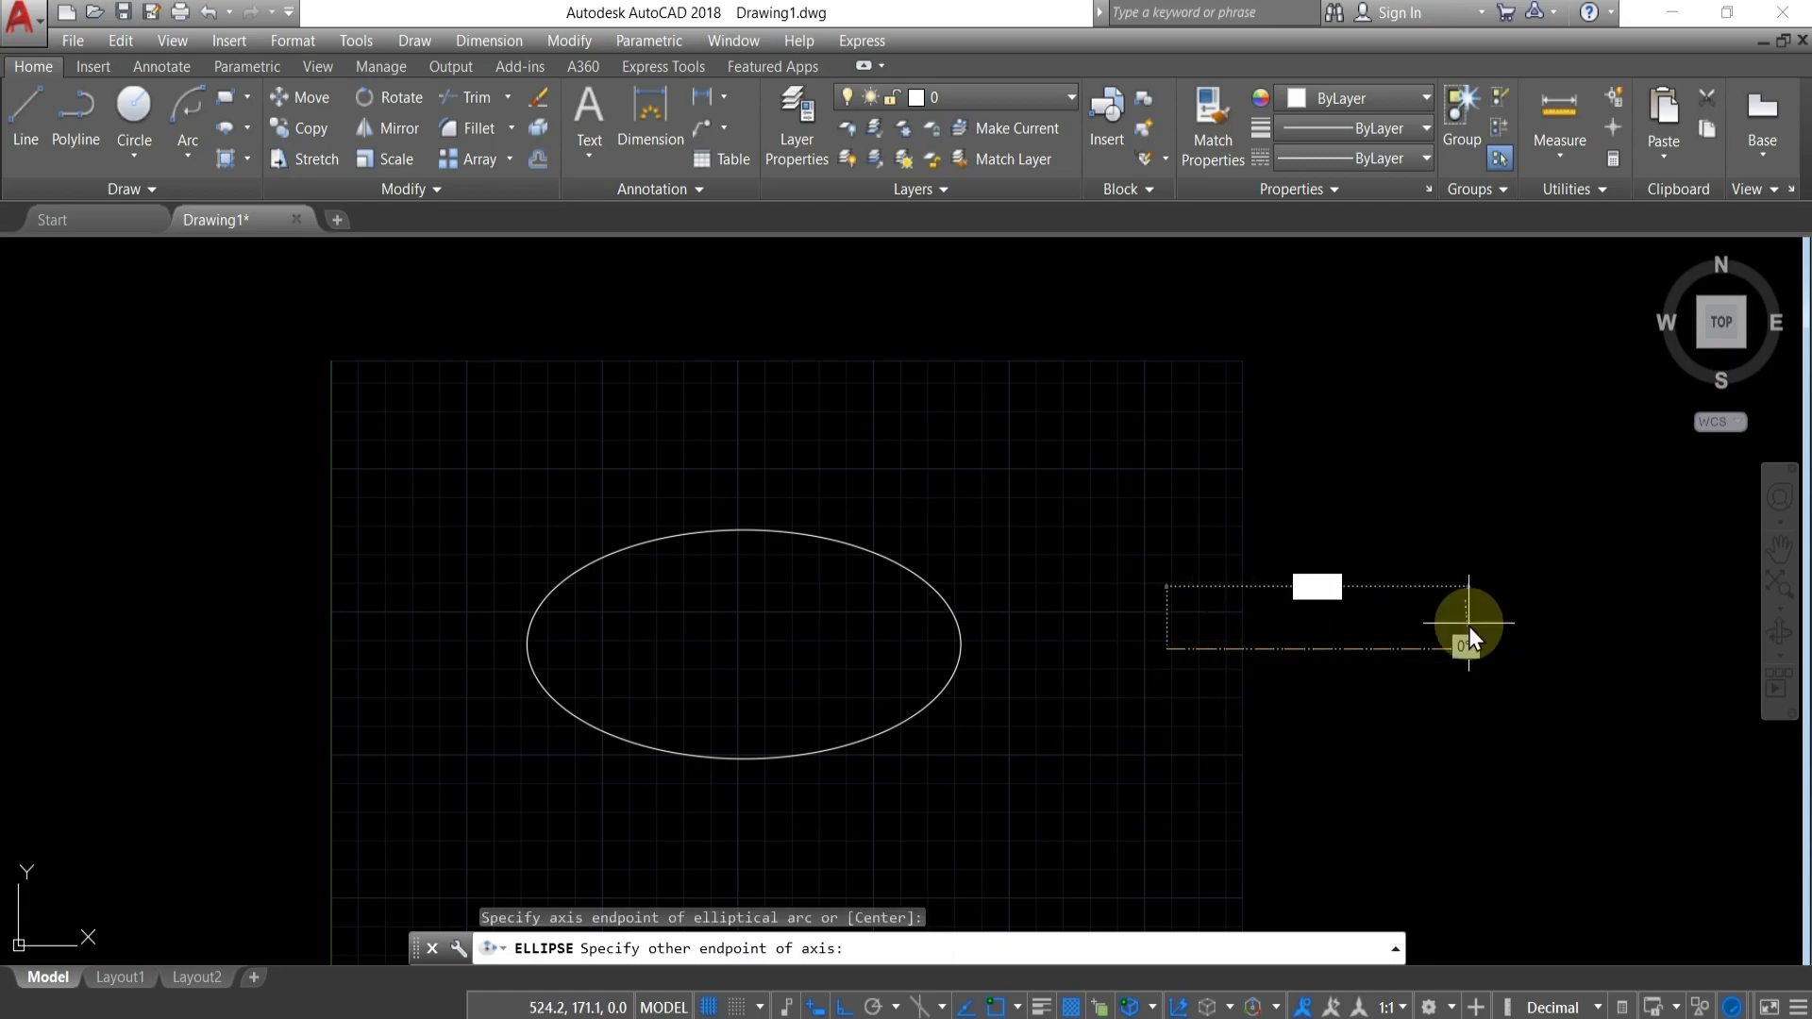
pyautogui.write('150')
pyautogui.press('Return')
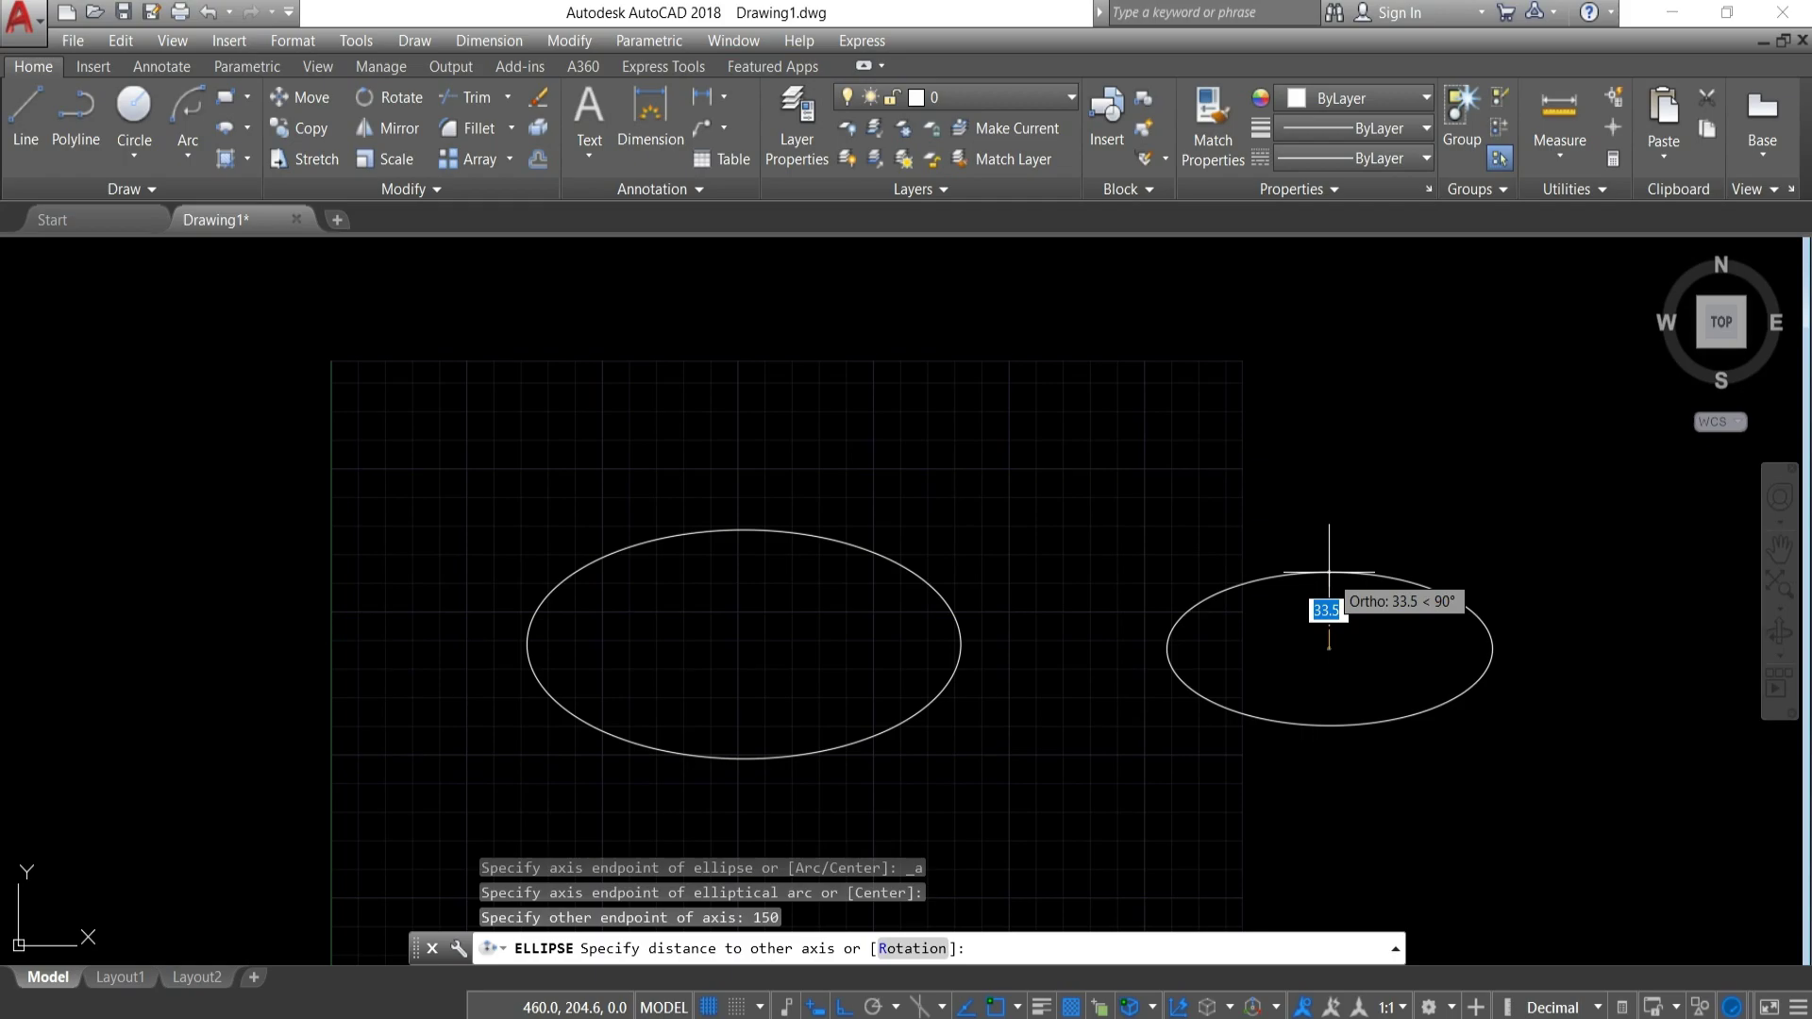
pyautogui.write('50')
pyautogui.press('Return')
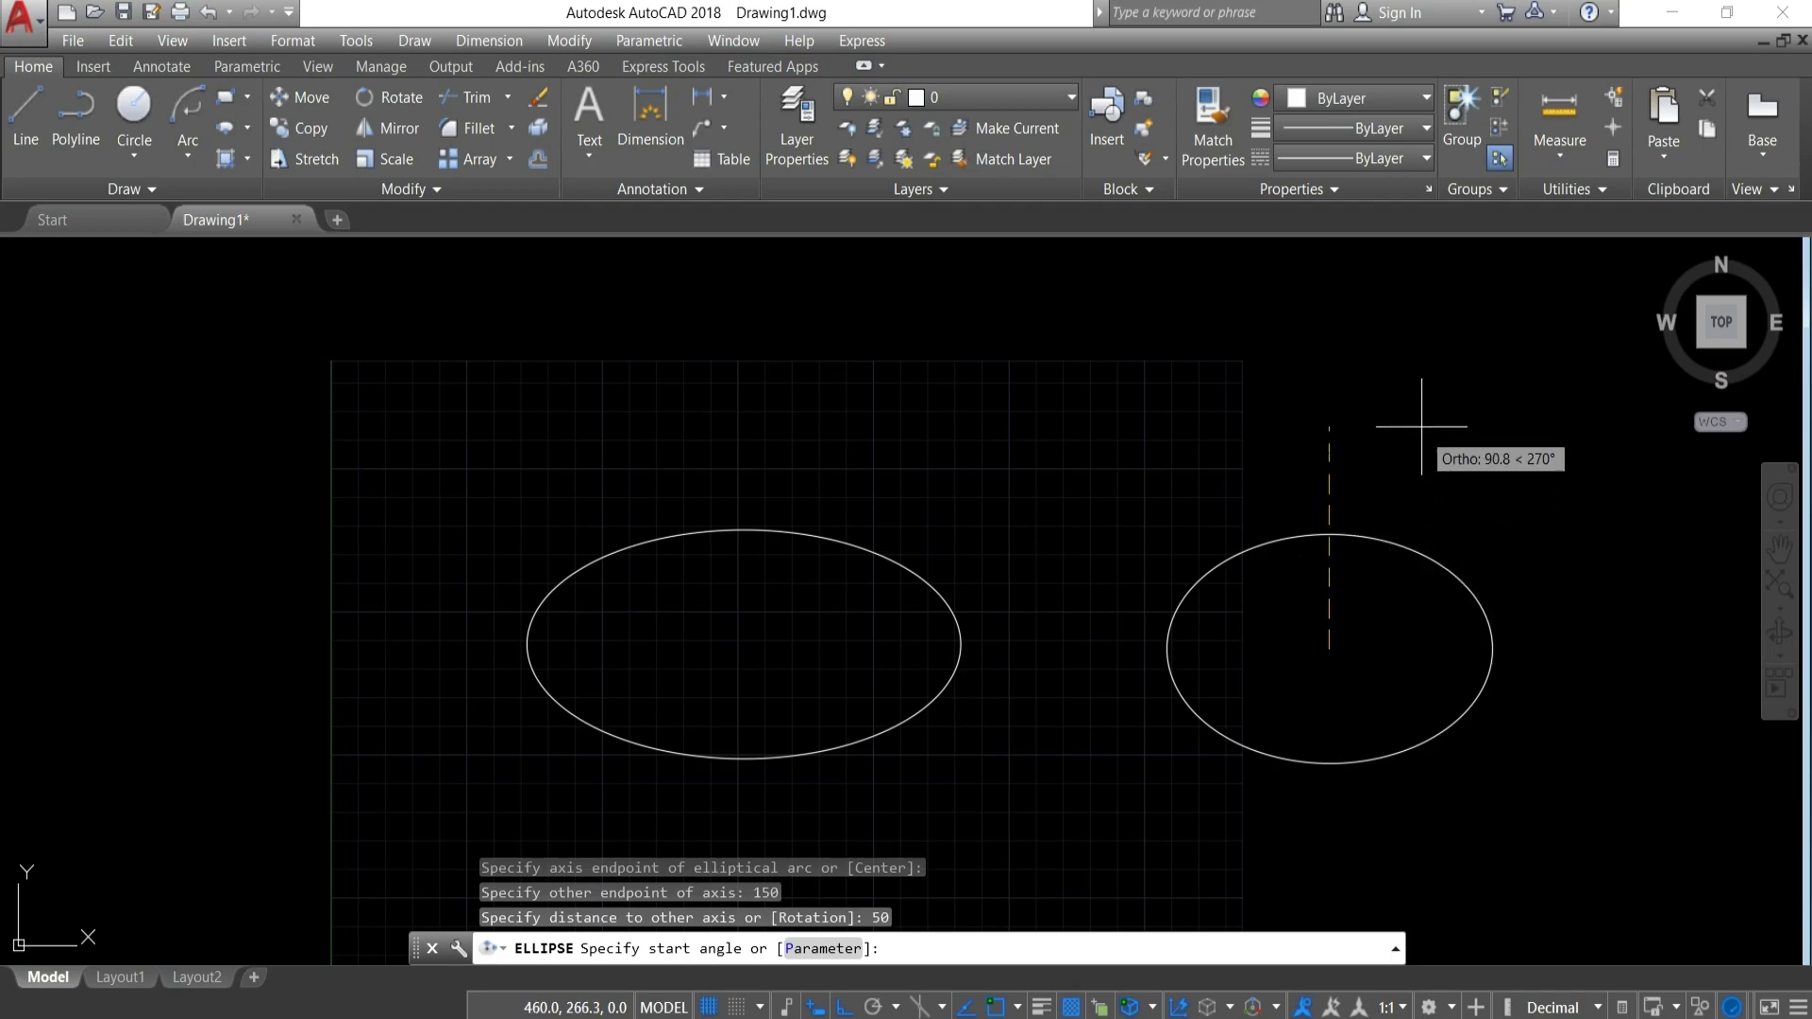
pyautogui.press('F8')
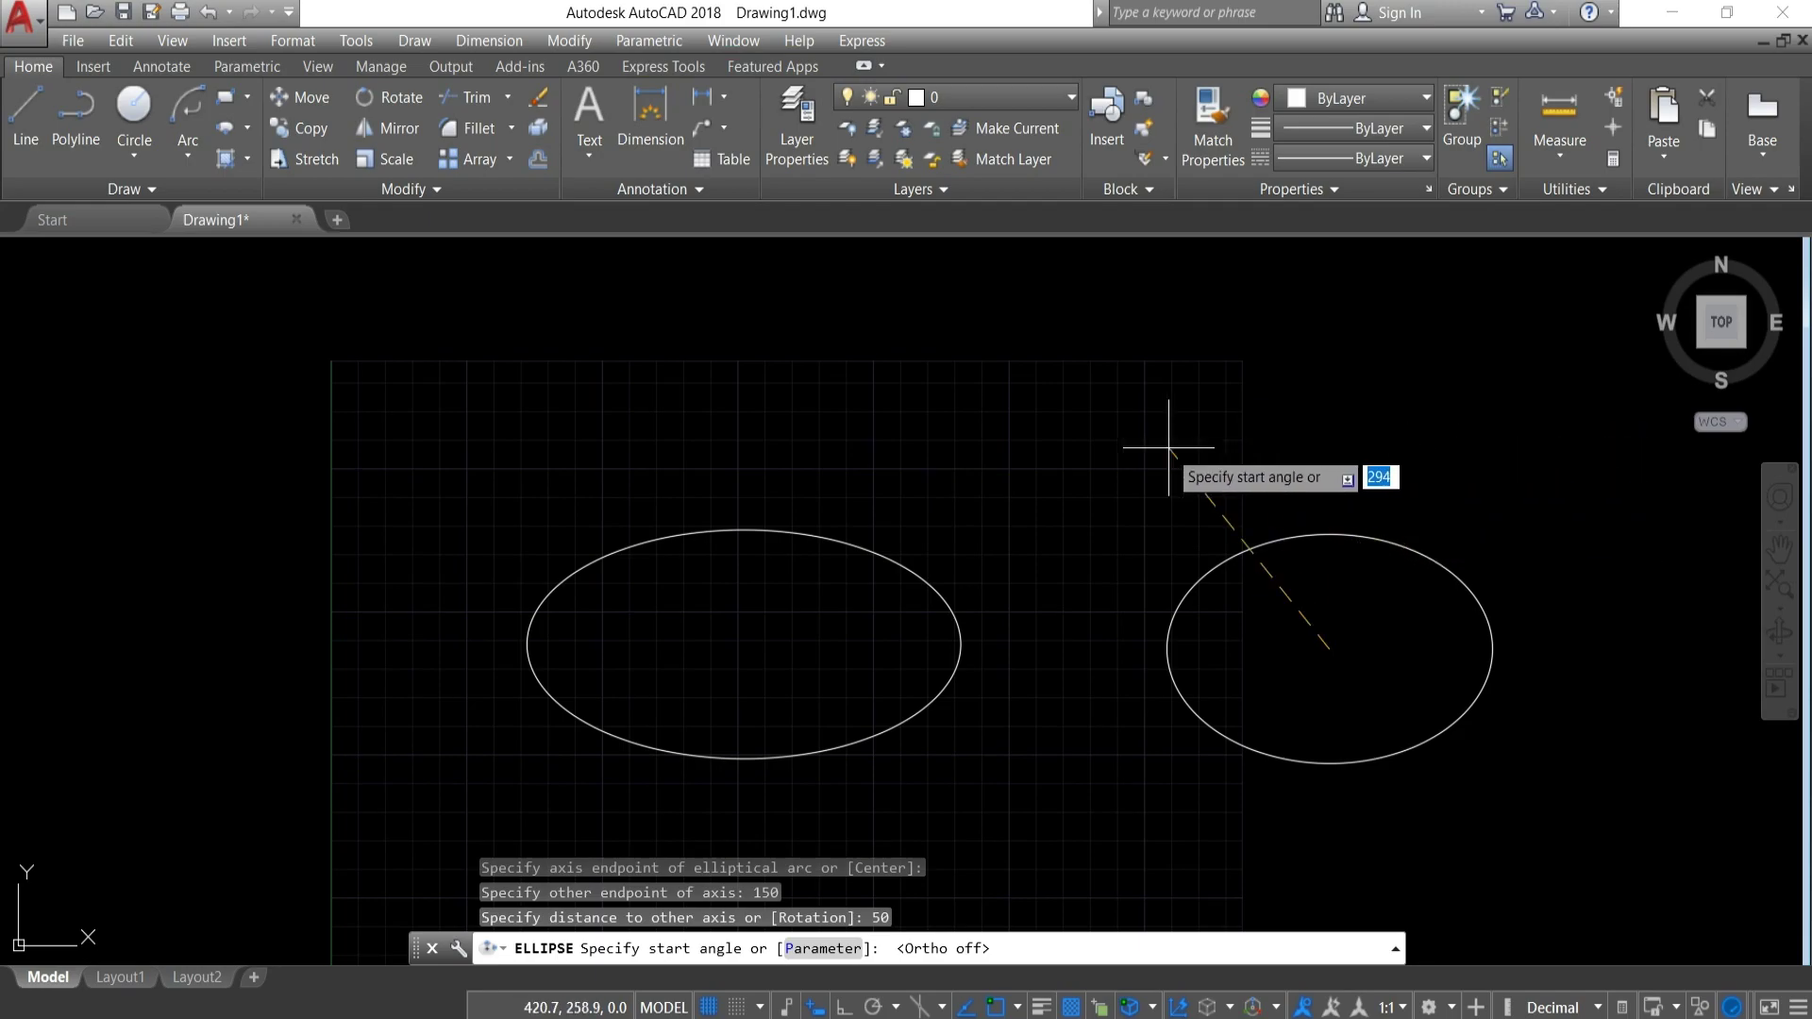
pyautogui.click(1414, 483)
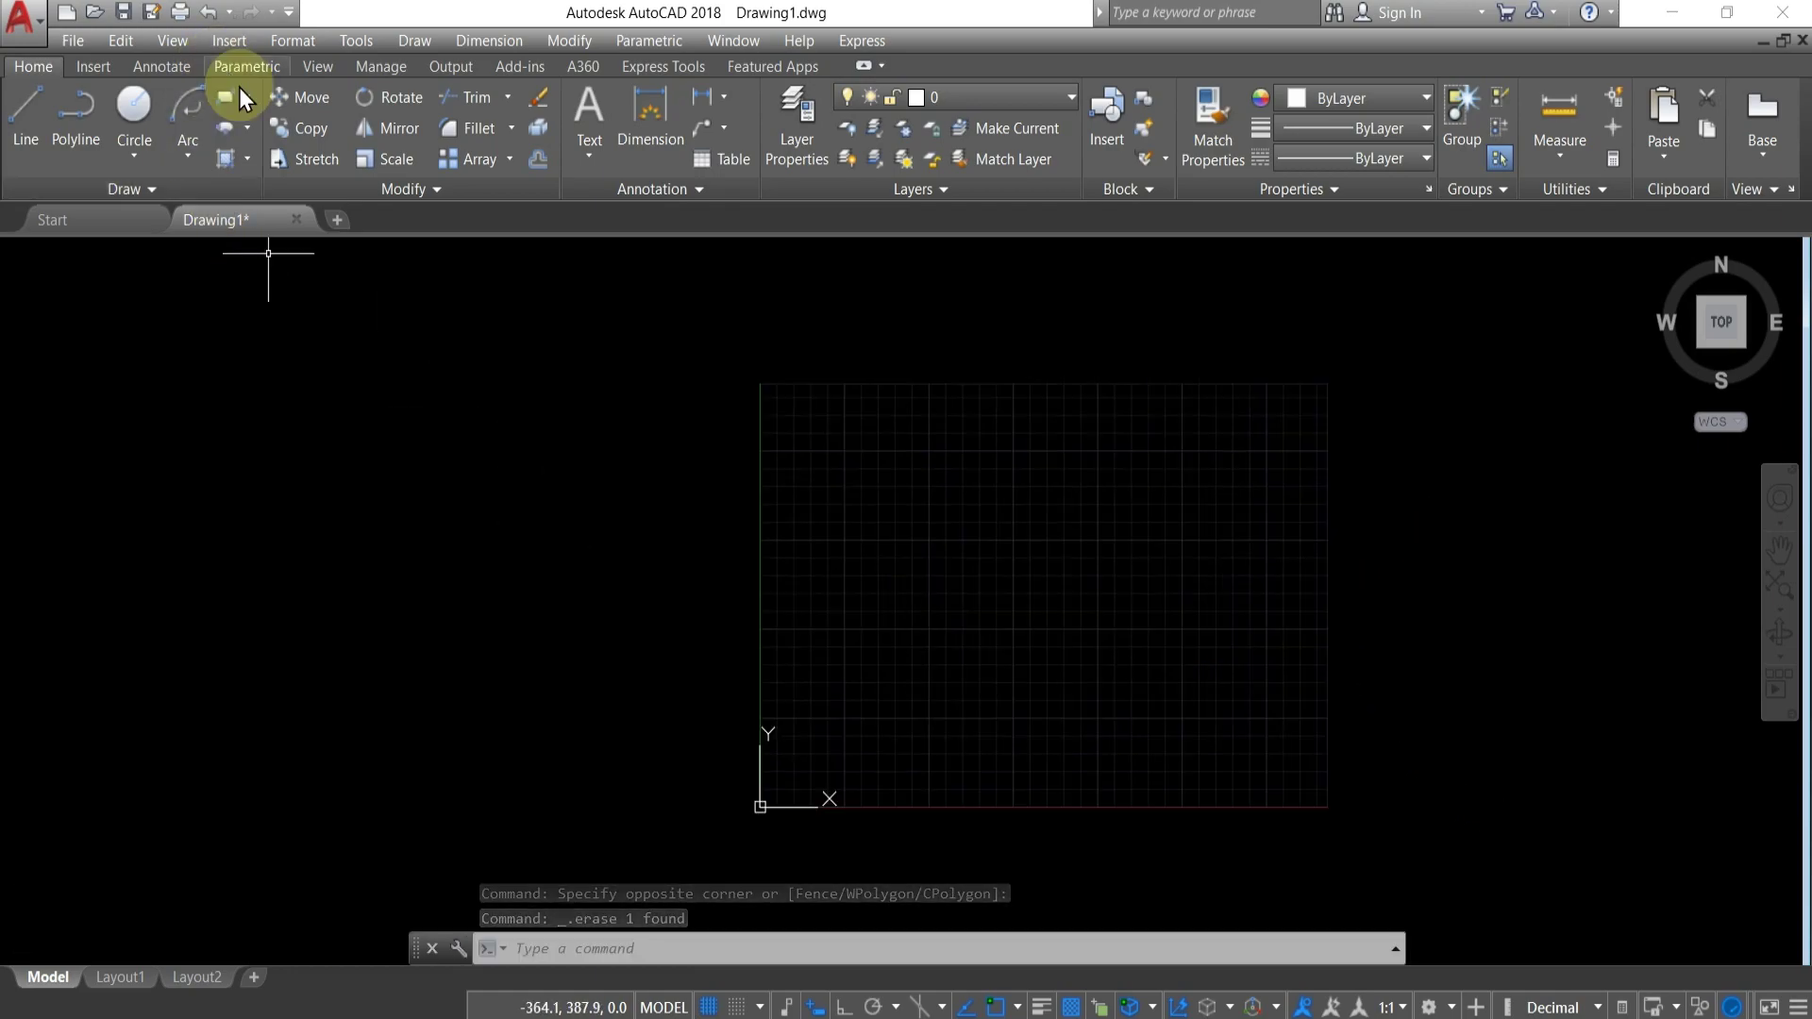
# Cancel the rounded rectangle and restart it with fillet radius 0 for square corners.
pyautogui.click(247, 96)
pyautogui.click(258, 151)
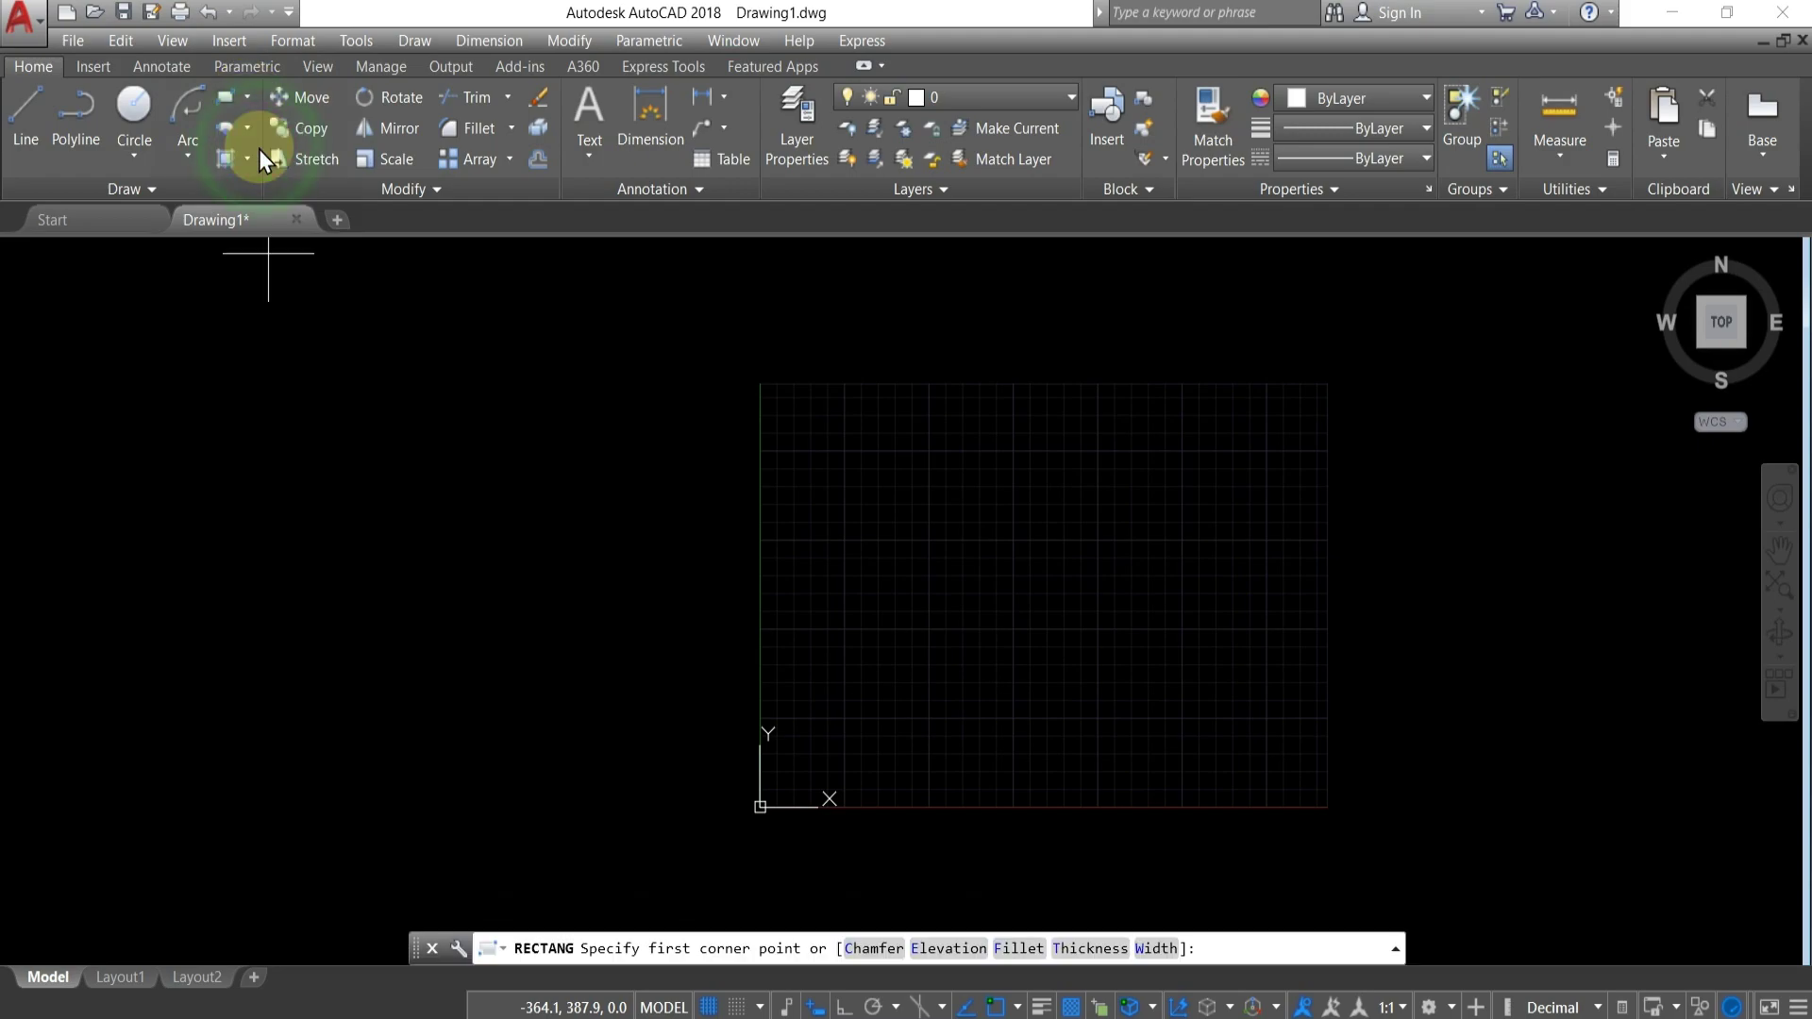
pyautogui.click(914, 545)
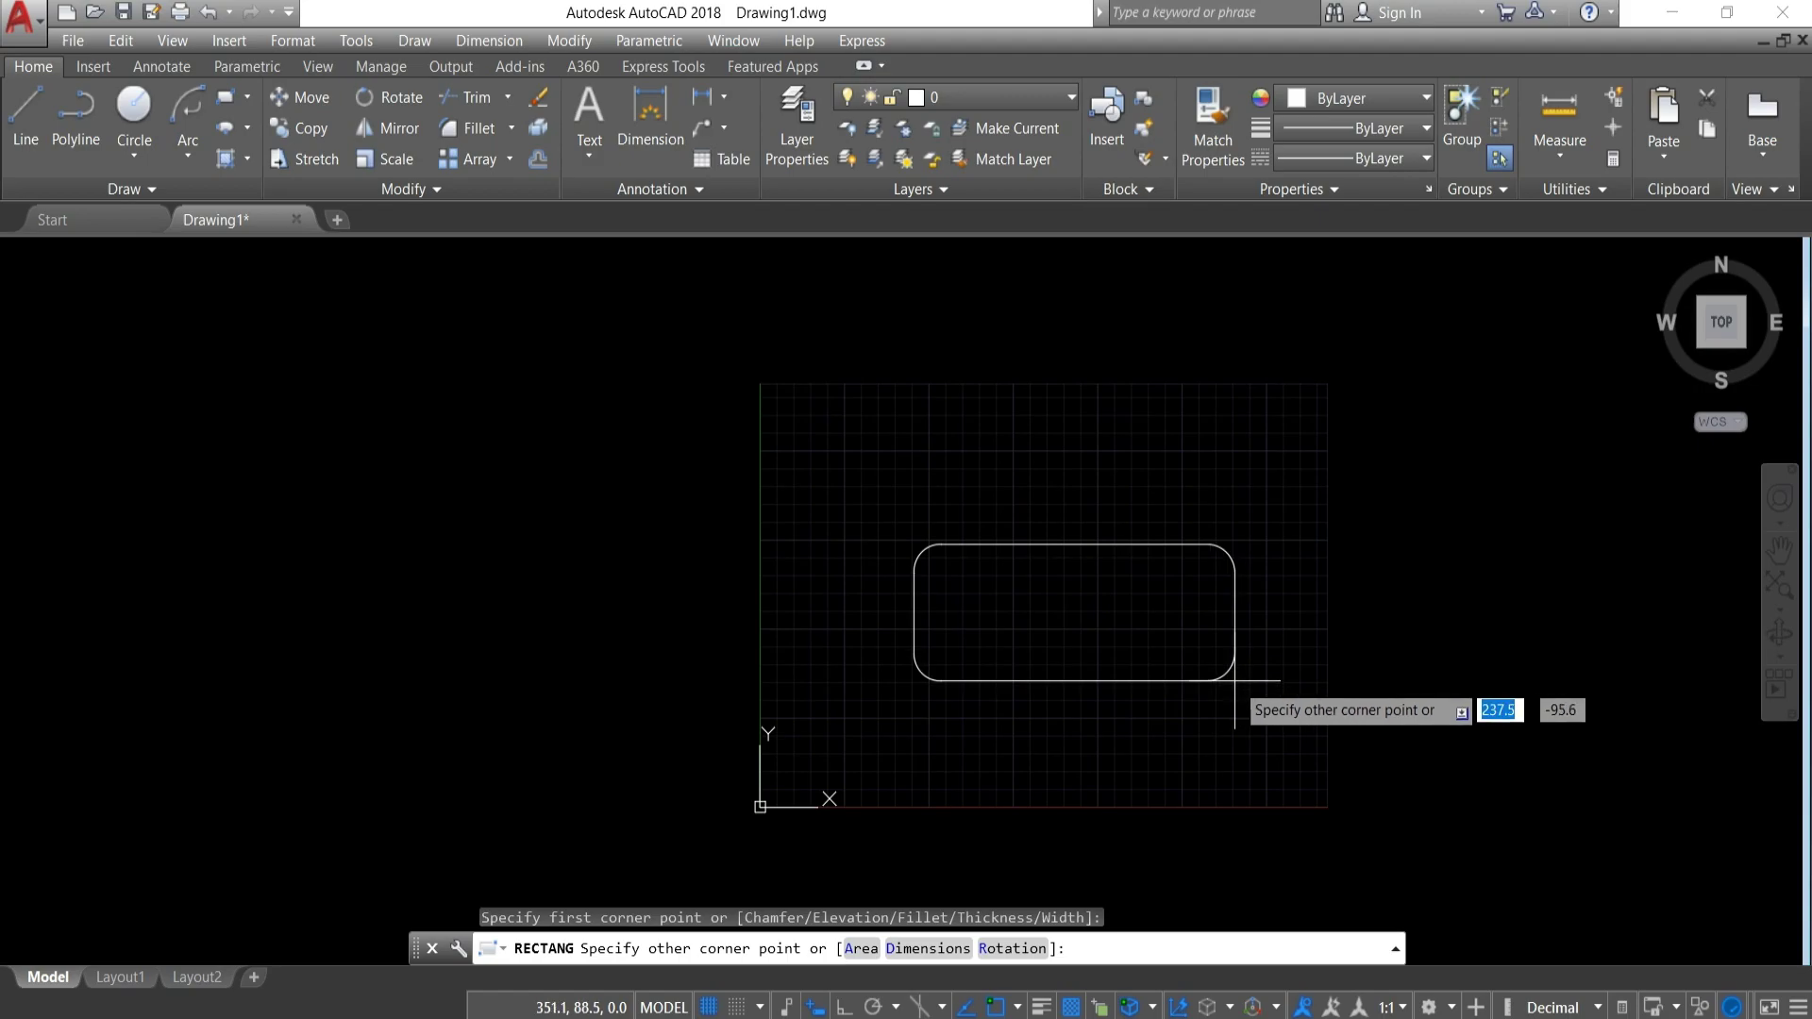
pyautogui.press('Escape')
pyautogui.click(225, 98)
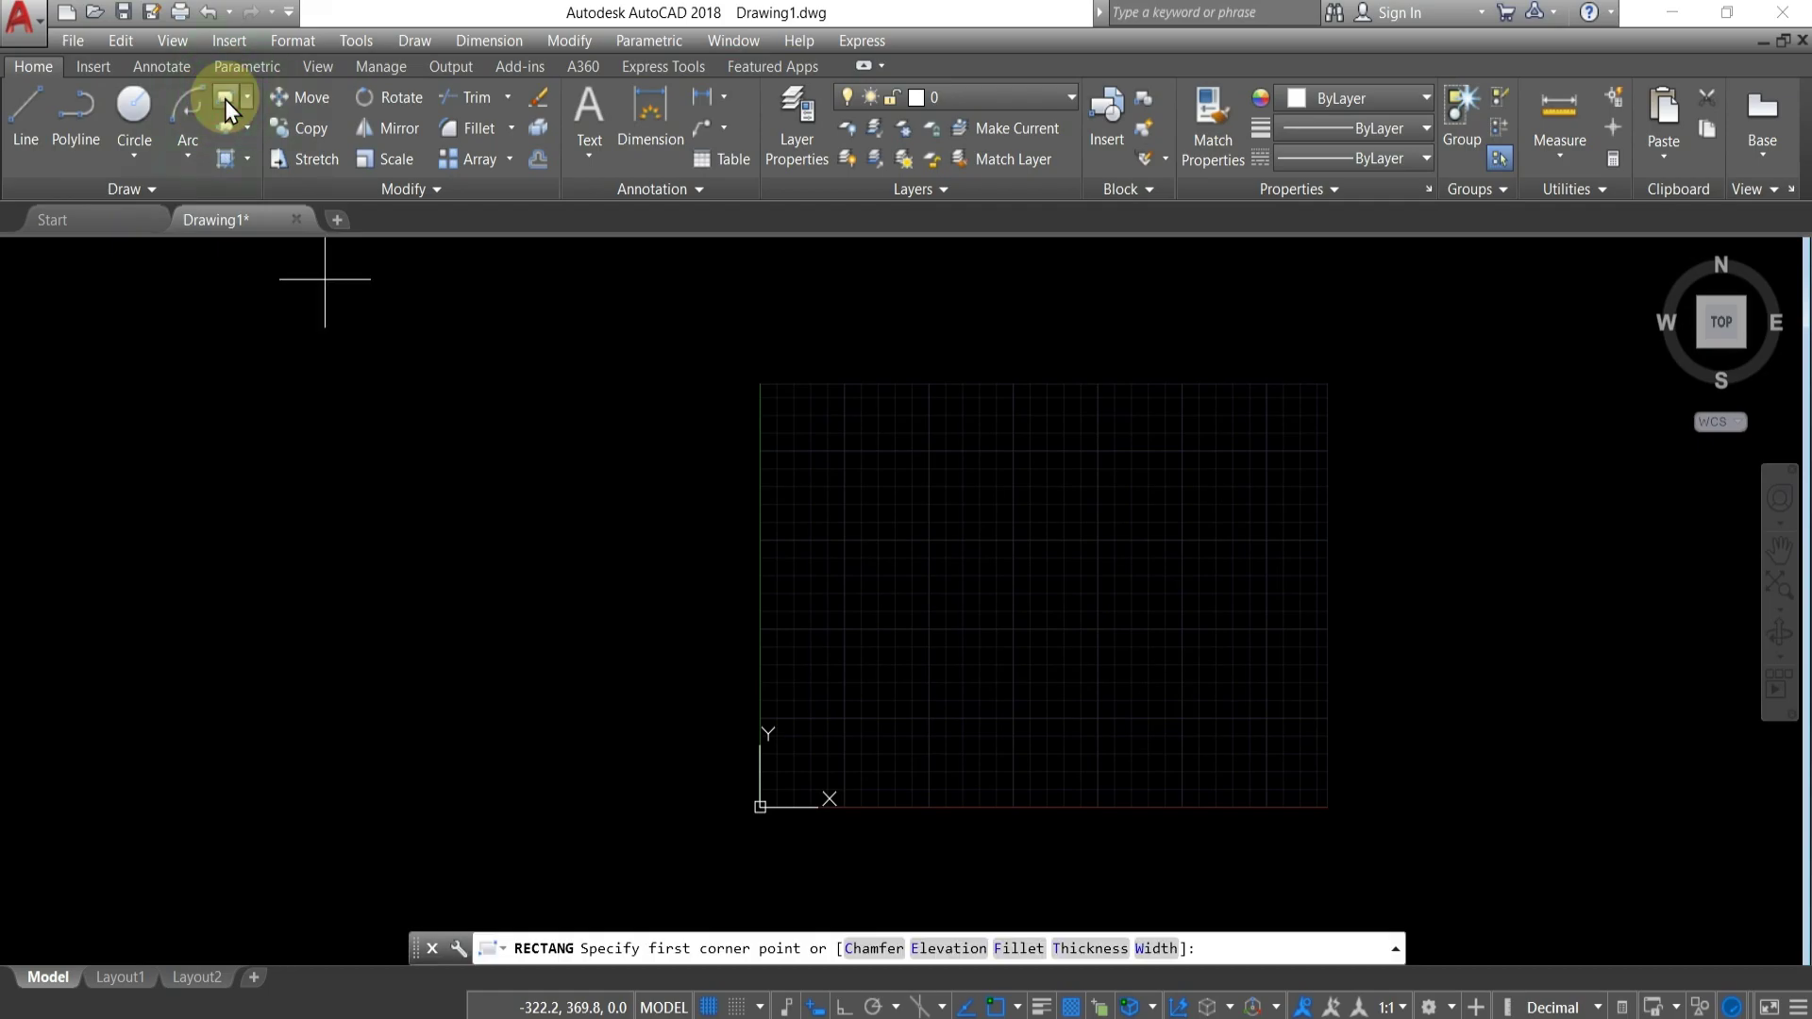
pyautogui.click(1019, 949)
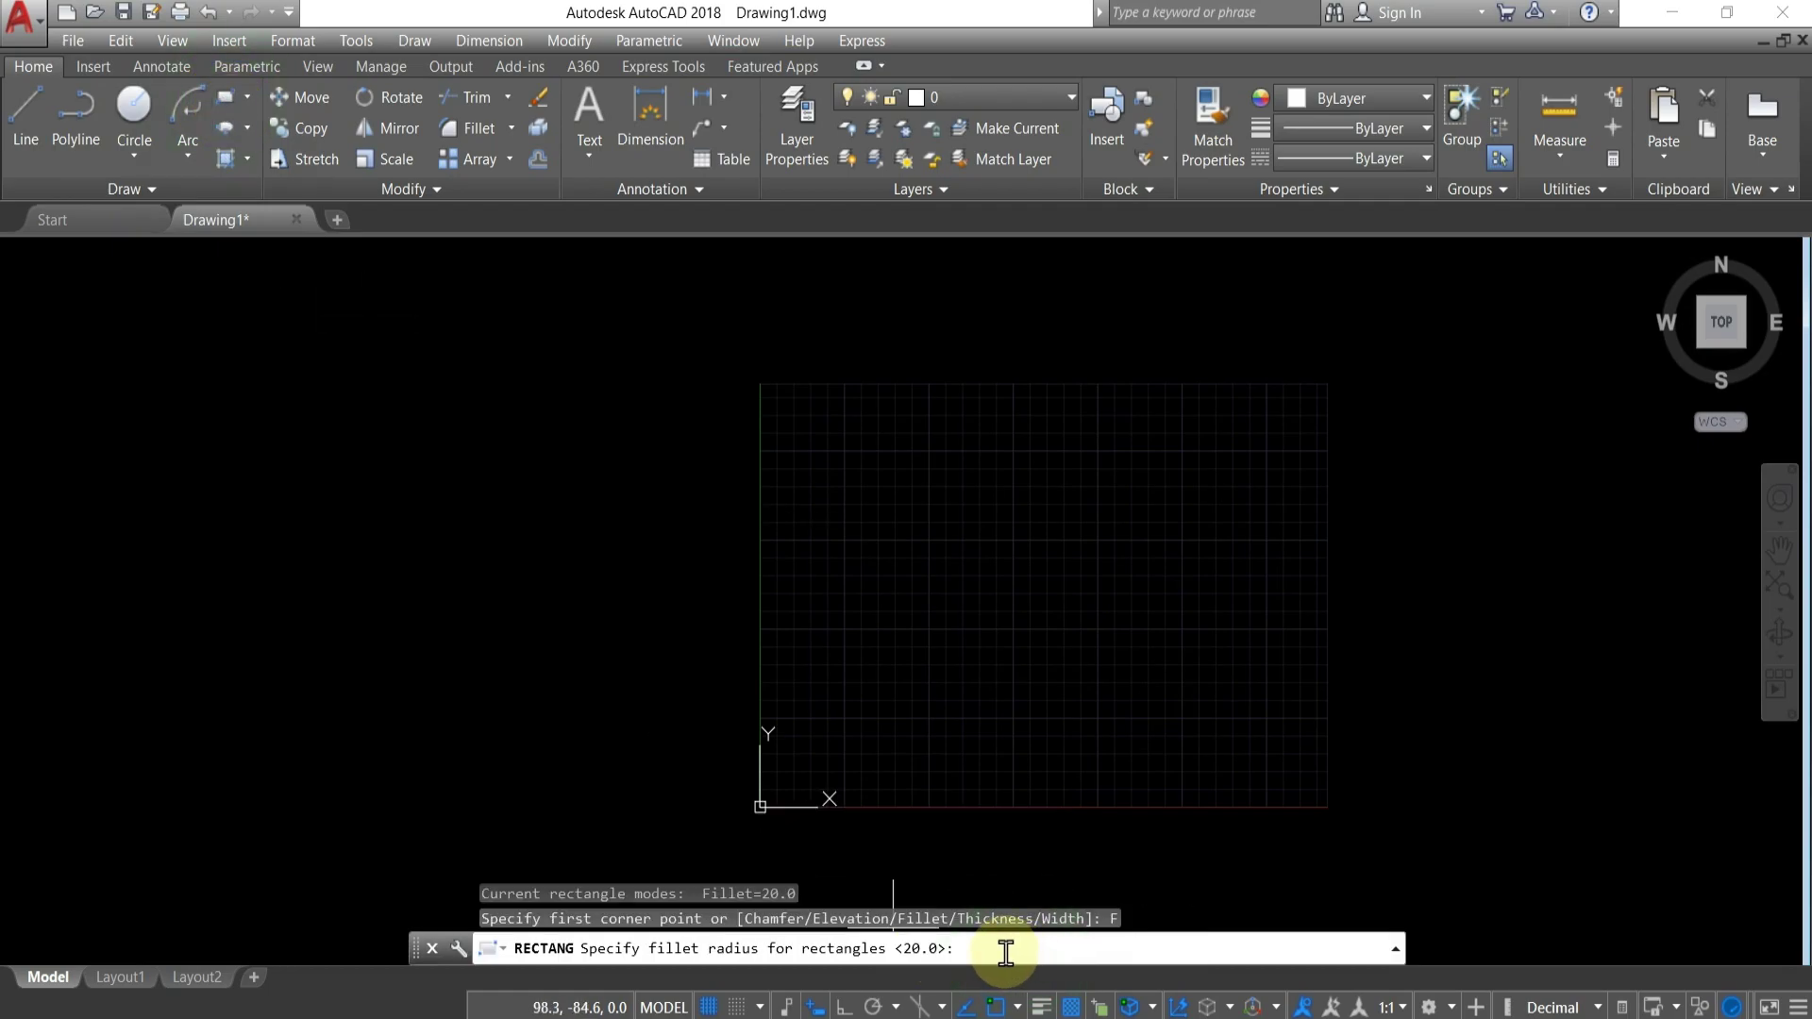
pyautogui.write('0')
pyautogui.press('Return')
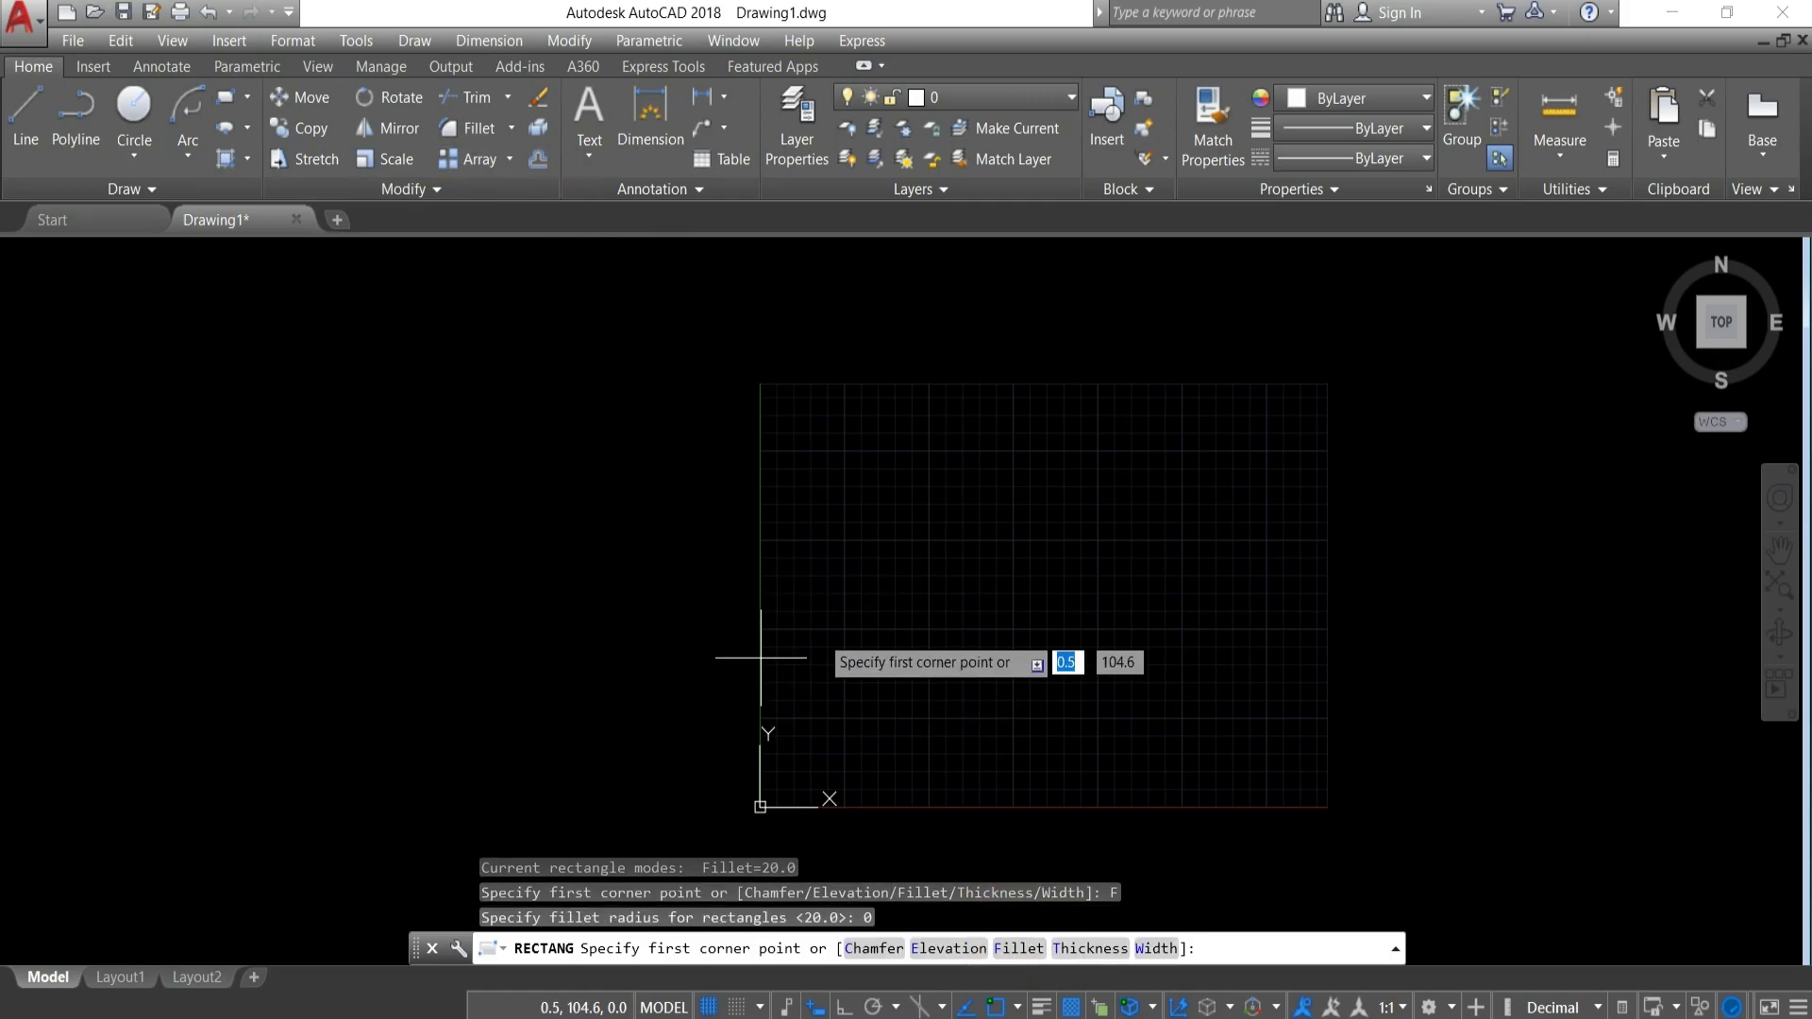
# Draw the square-cornered rectangle 150 long by 50 wide on the grid.
pyautogui.click(913, 511)
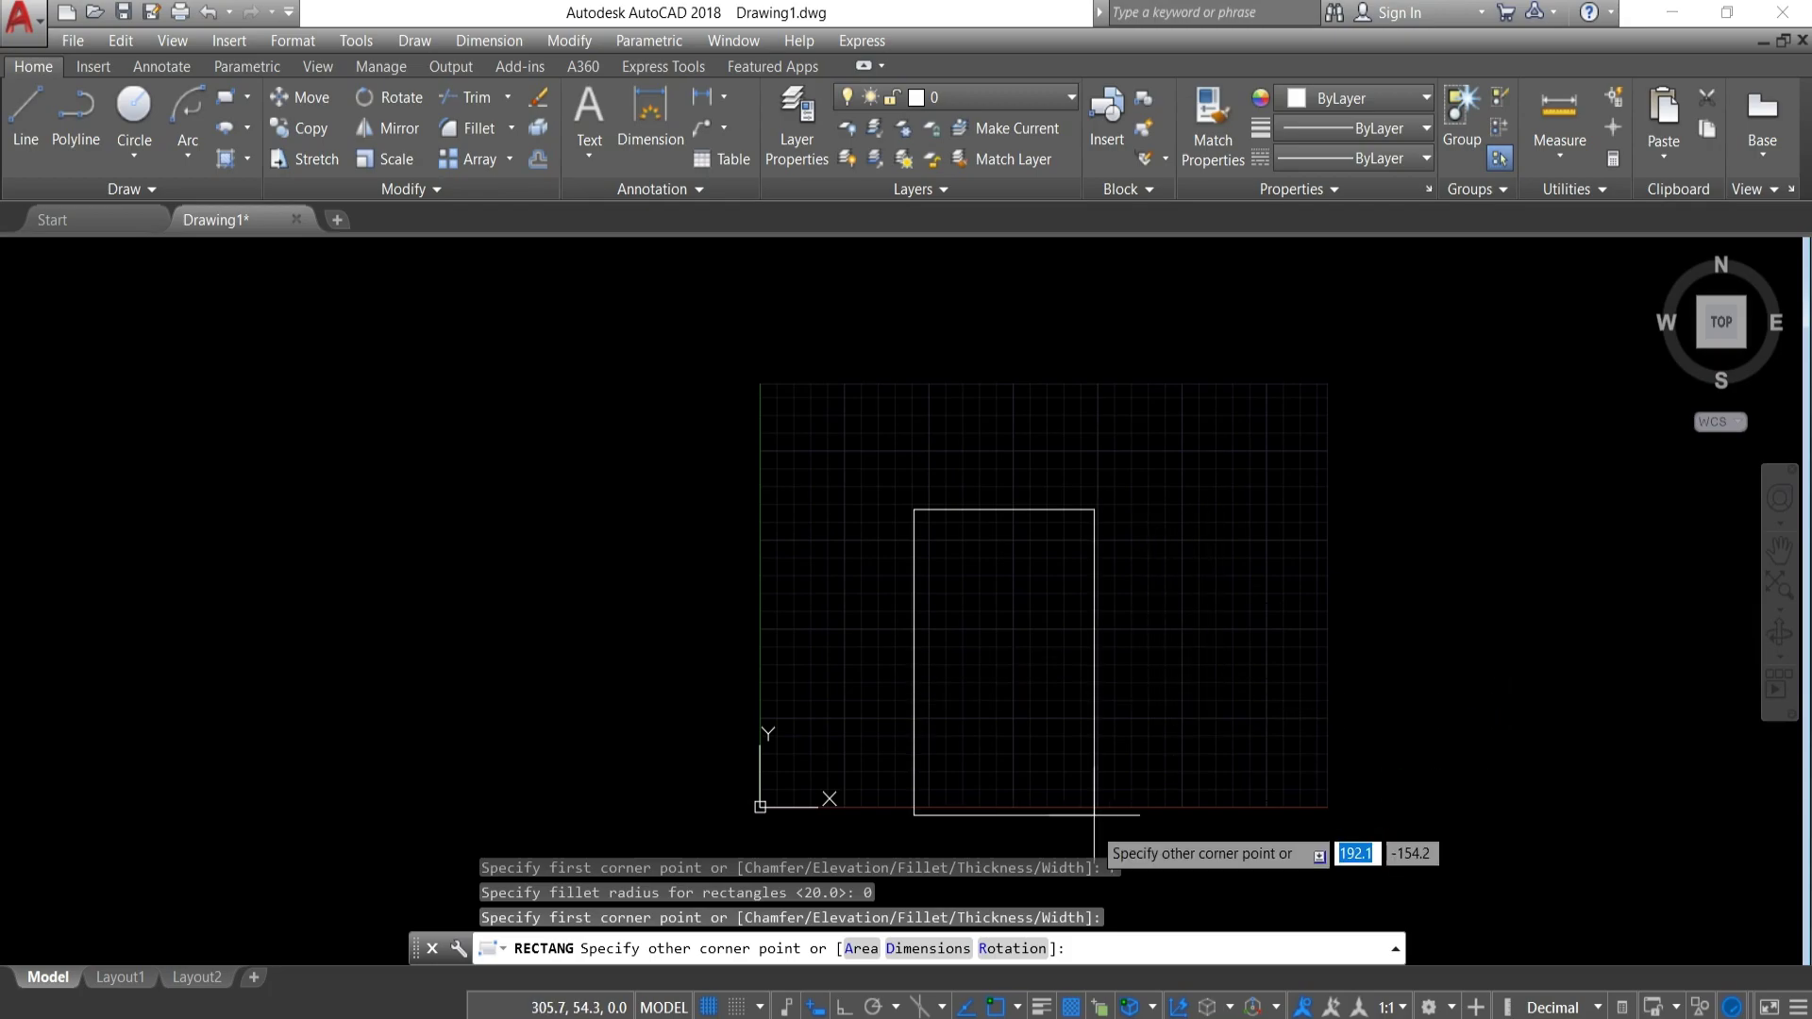
pyautogui.click(928, 947)
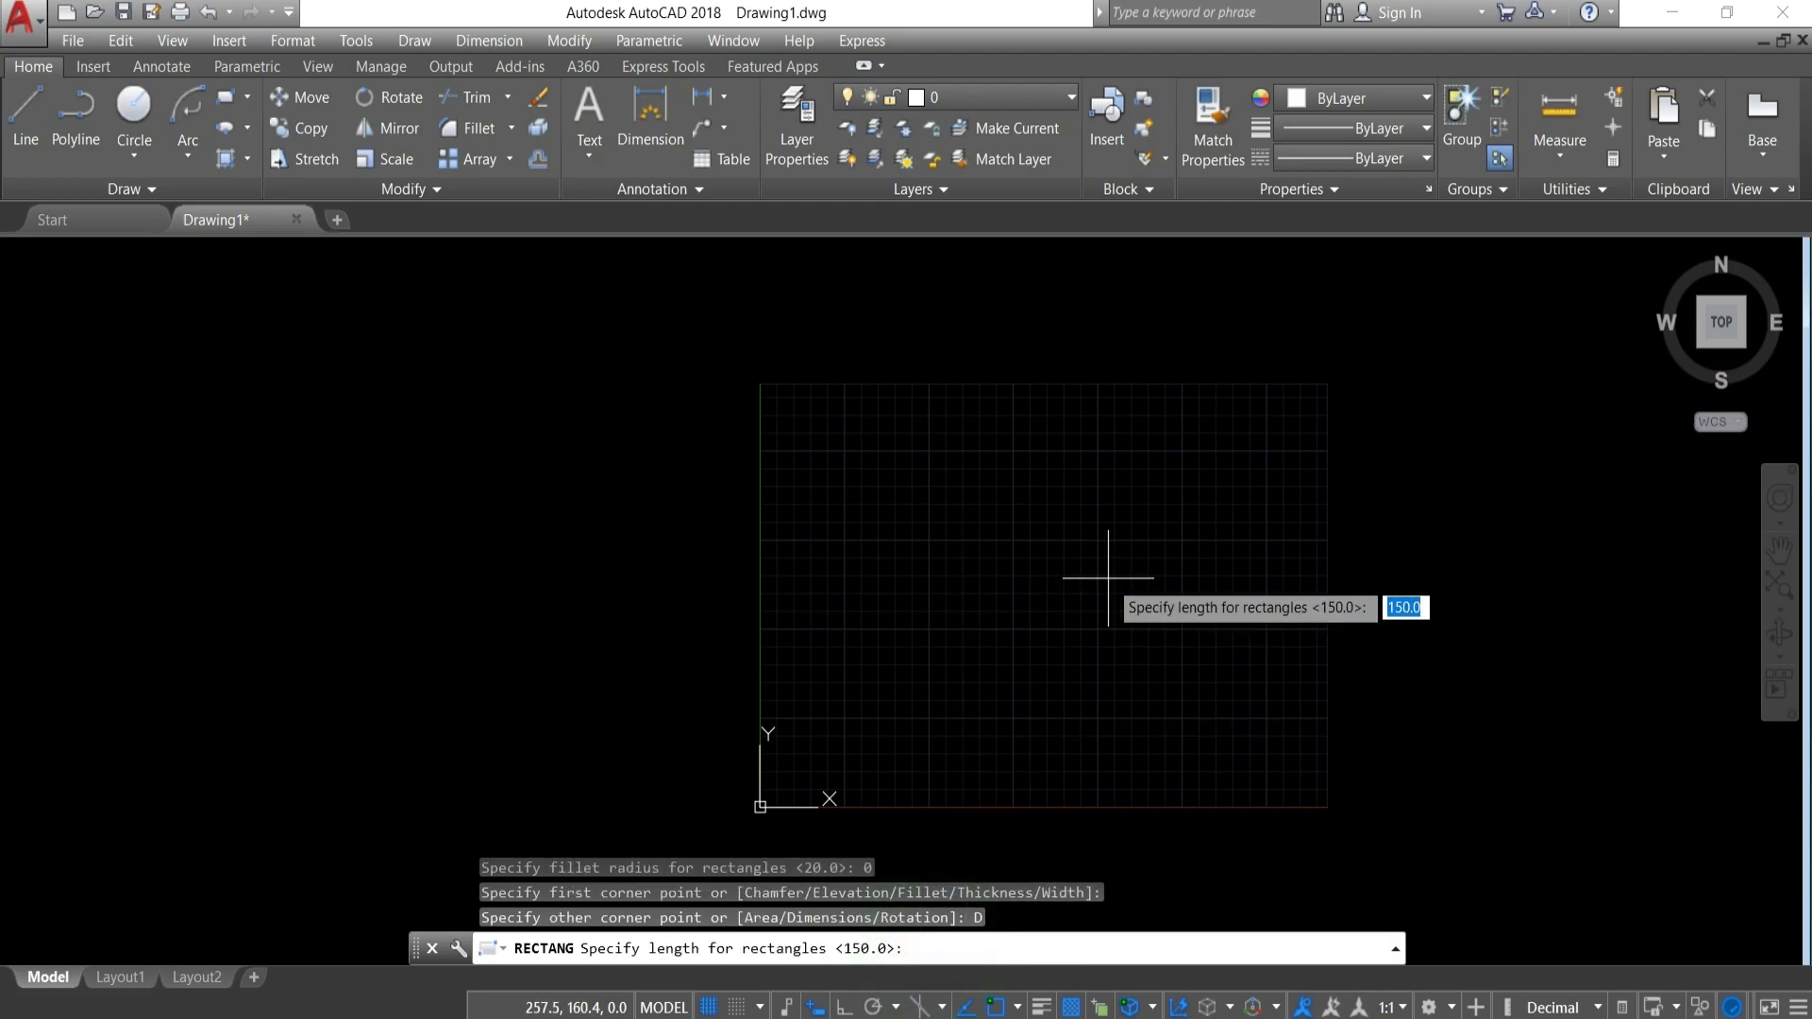
pyautogui.write('150')
pyautogui.press('Return')
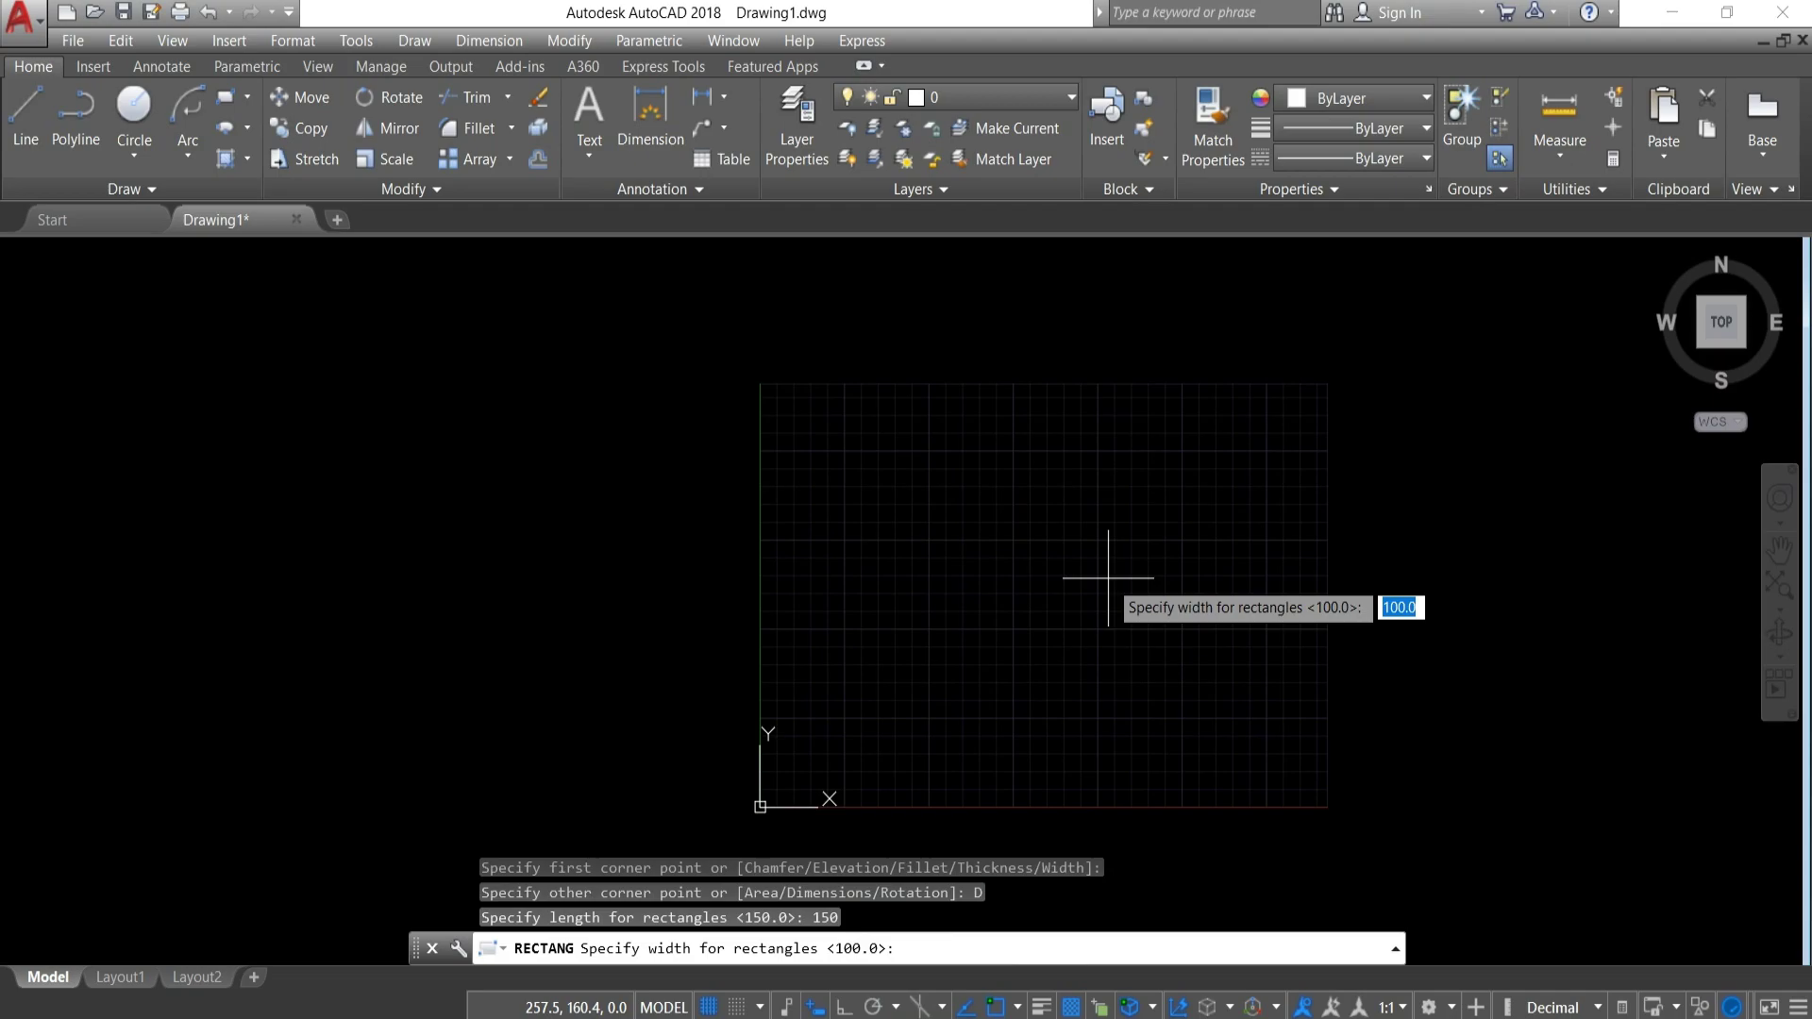
pyautogui.write('50')
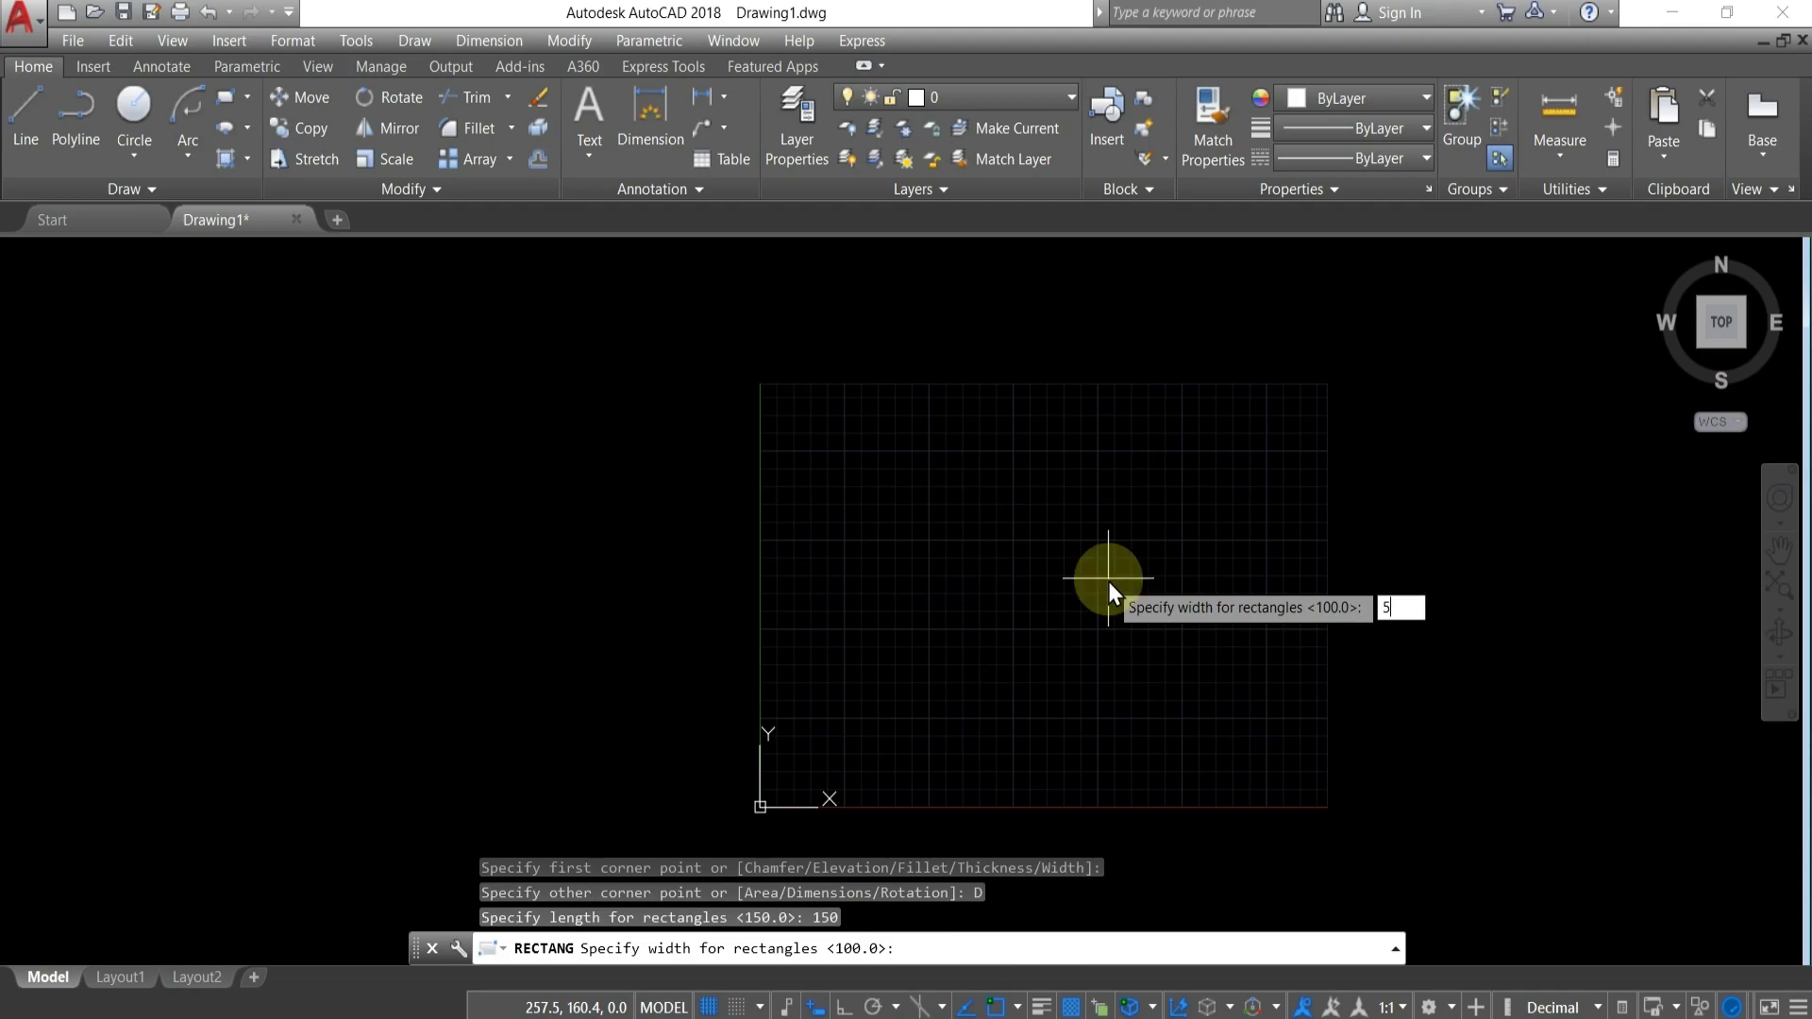
pyautogui.press('Return')
pyautogui.click(1110, 580)
pyautogui.scroll(2, 1038, 586)
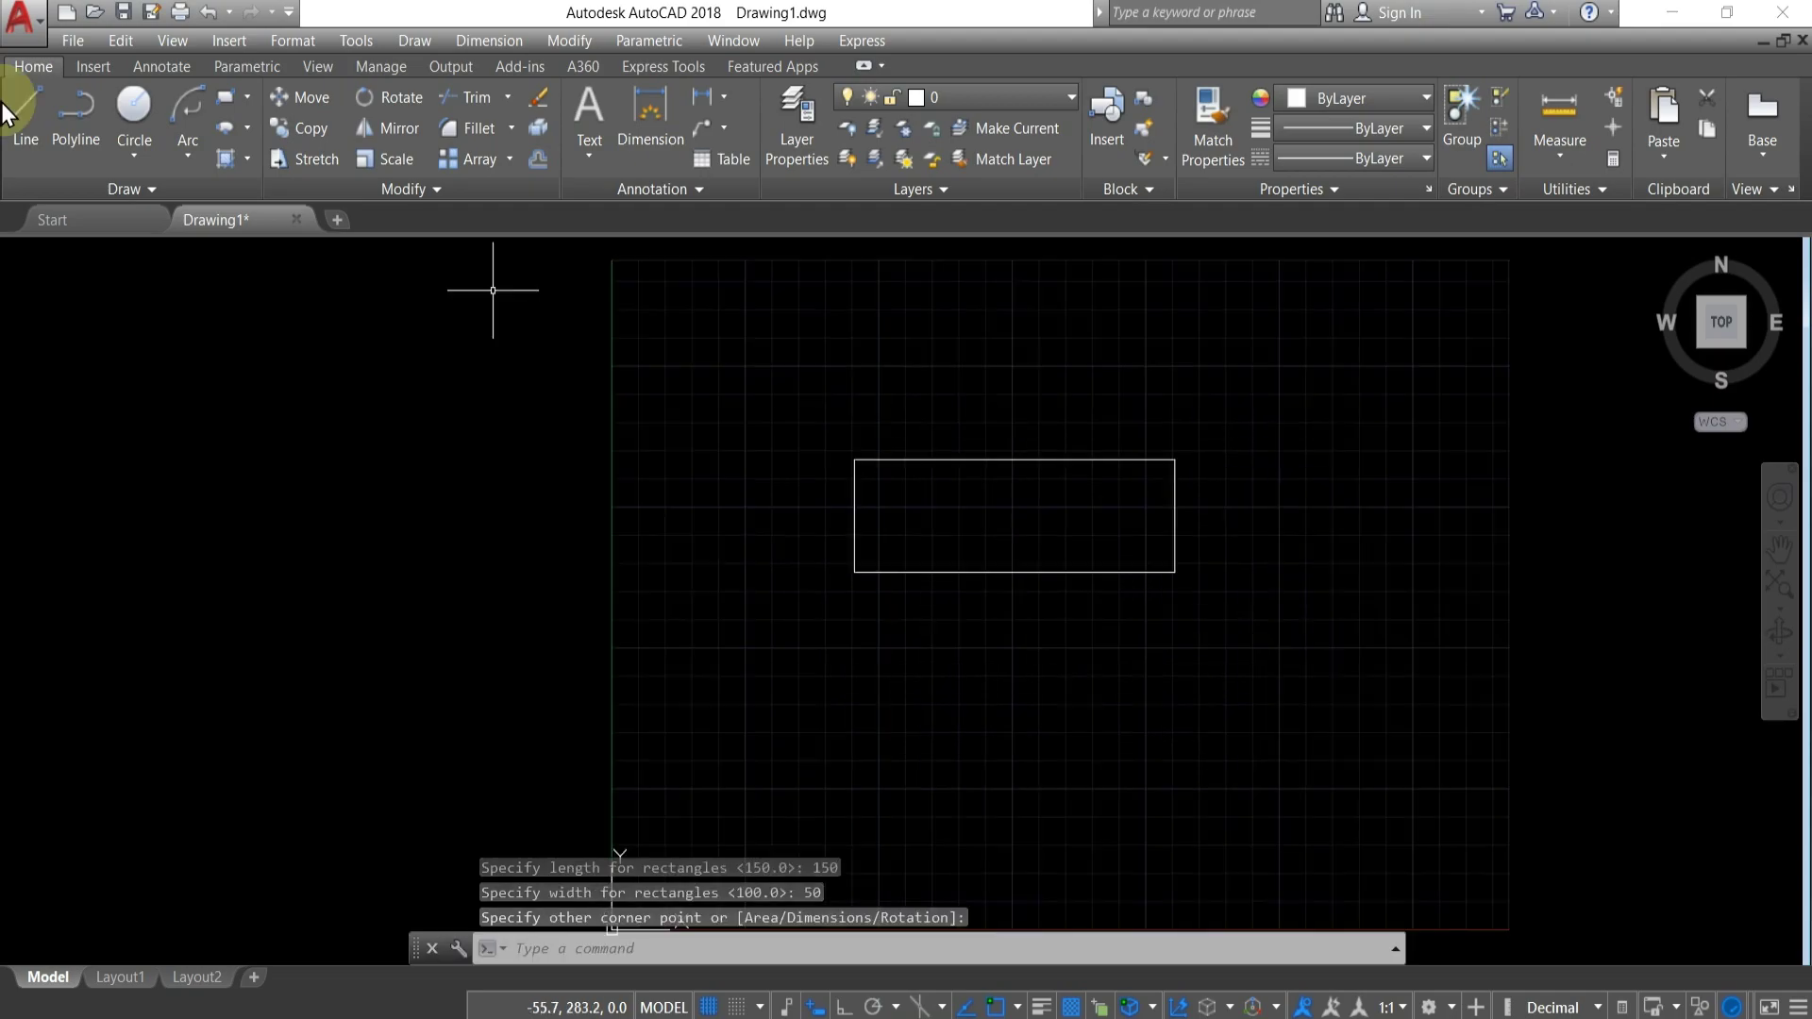
# Start a hatch fill by picking inside the 150 by 50 rectangle.
pyautogui.click(248, 157)
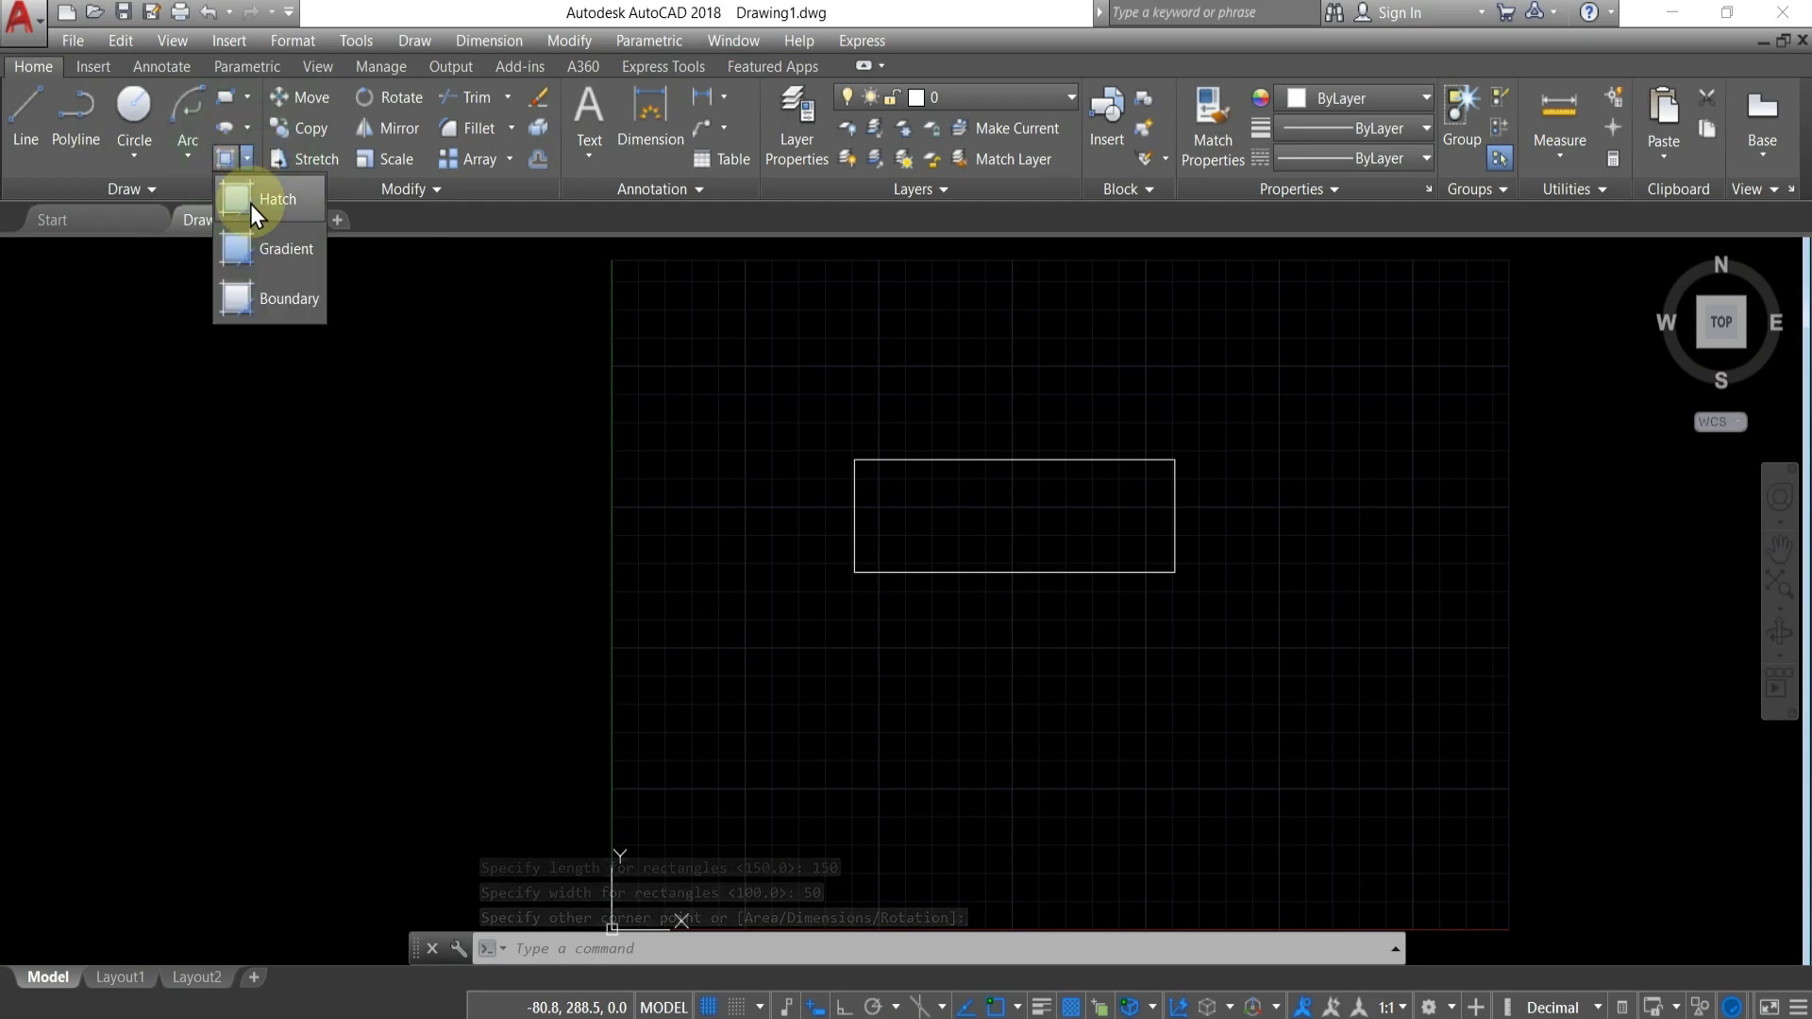
pyautogui.click(251, 196)
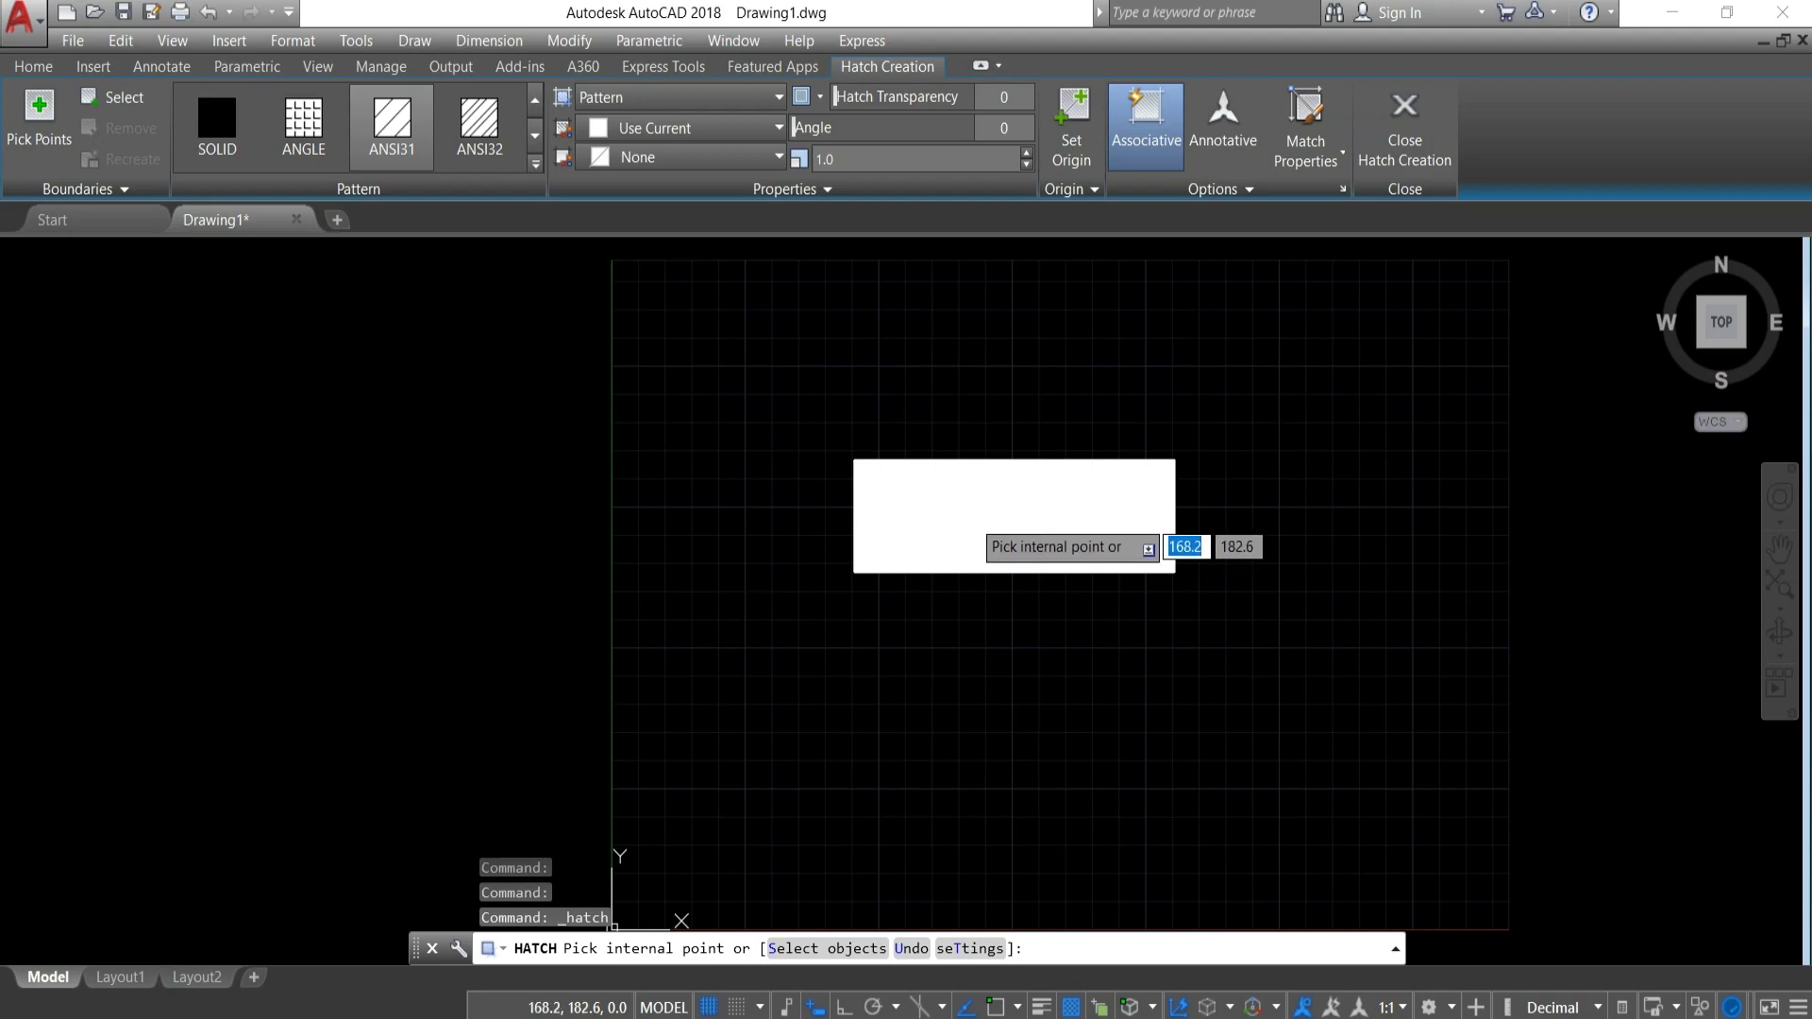
pyautogui.click(977, 534)
pyautogui.scroll(3, 977, 533)
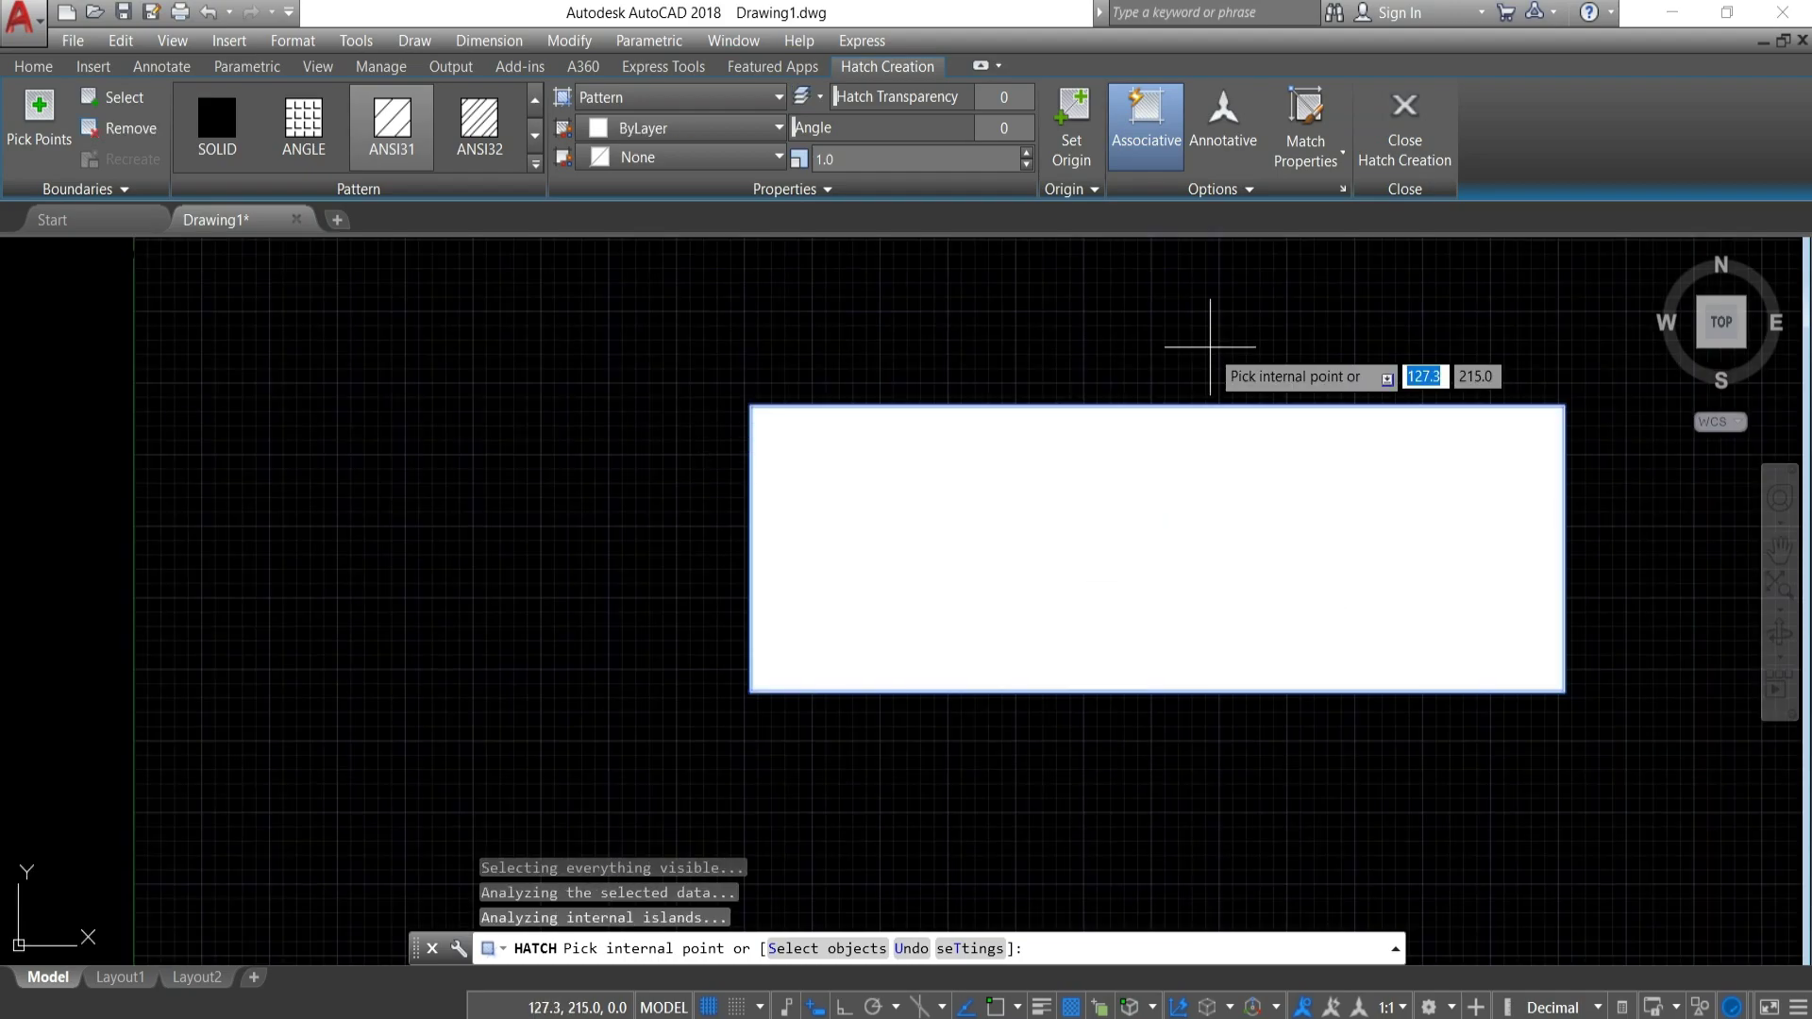
# Set a trial yellow hatch on a red background at pattern scale 5.
pyautogui.click(747, 127)
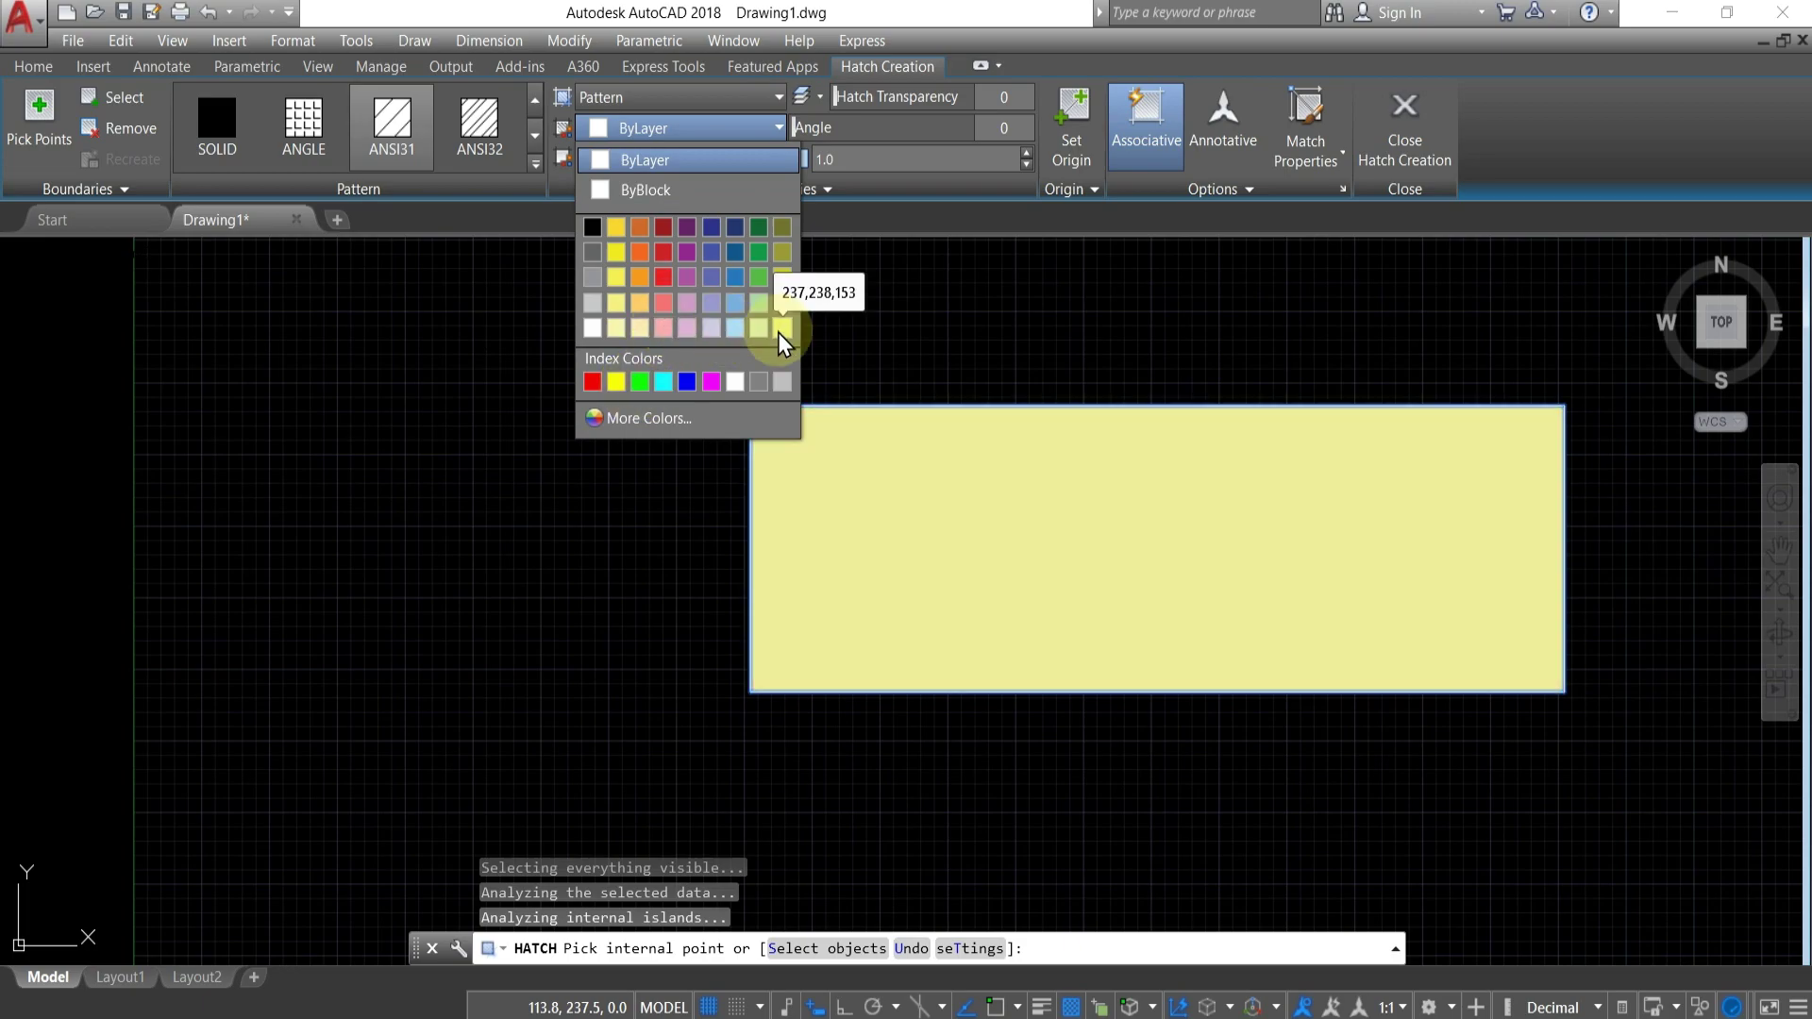
pyautogui.click(615, 381)
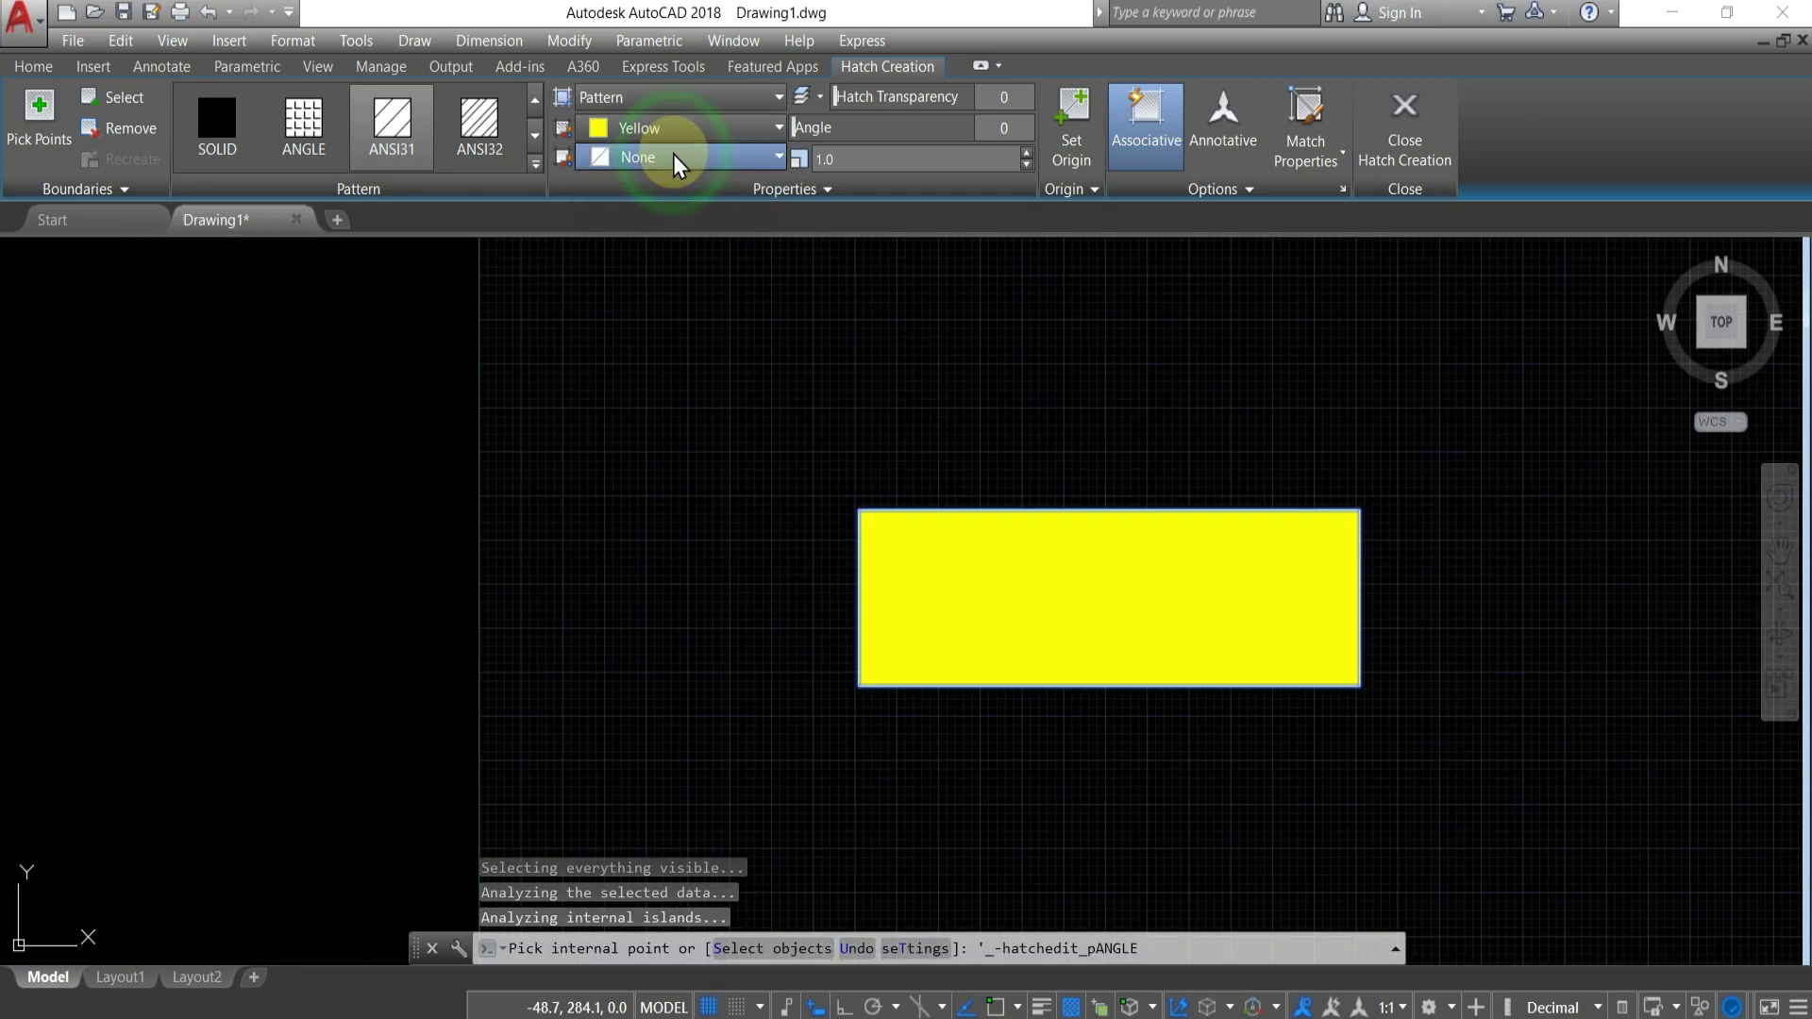
pyautogui.click(672, 156)
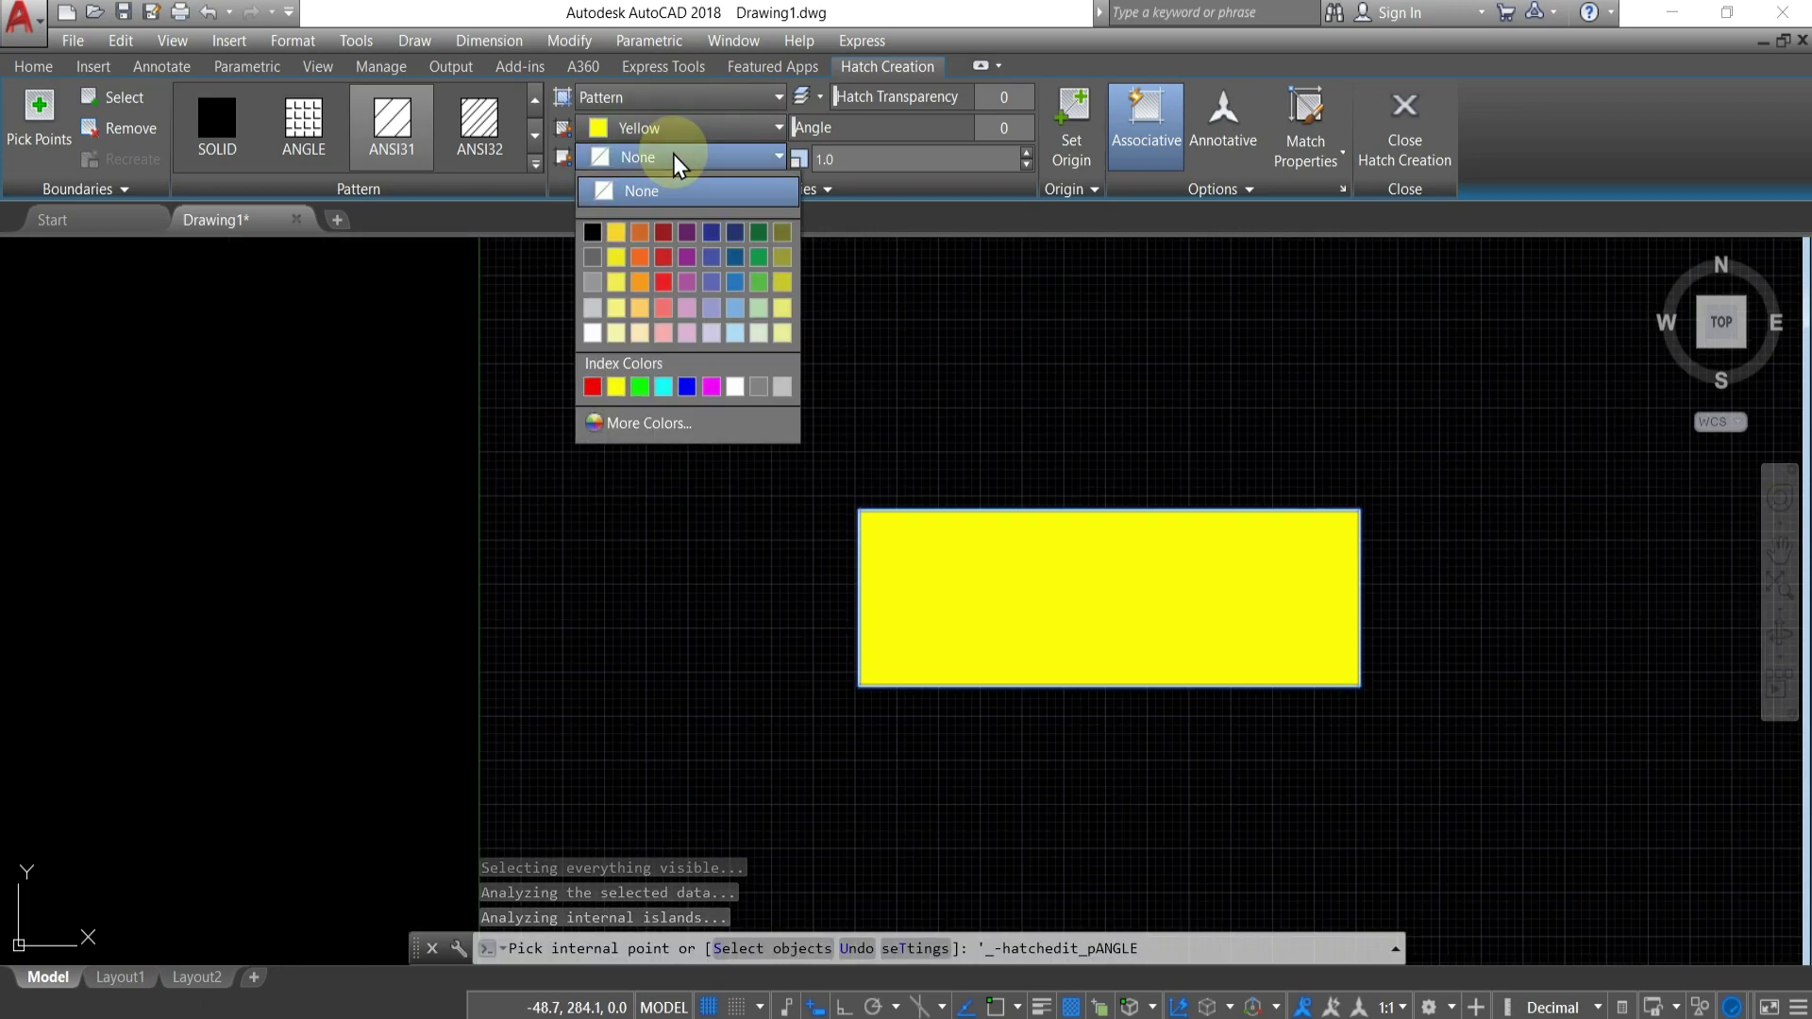
pyautogui.click(593, 386)
pyautogui.click(857, 160)
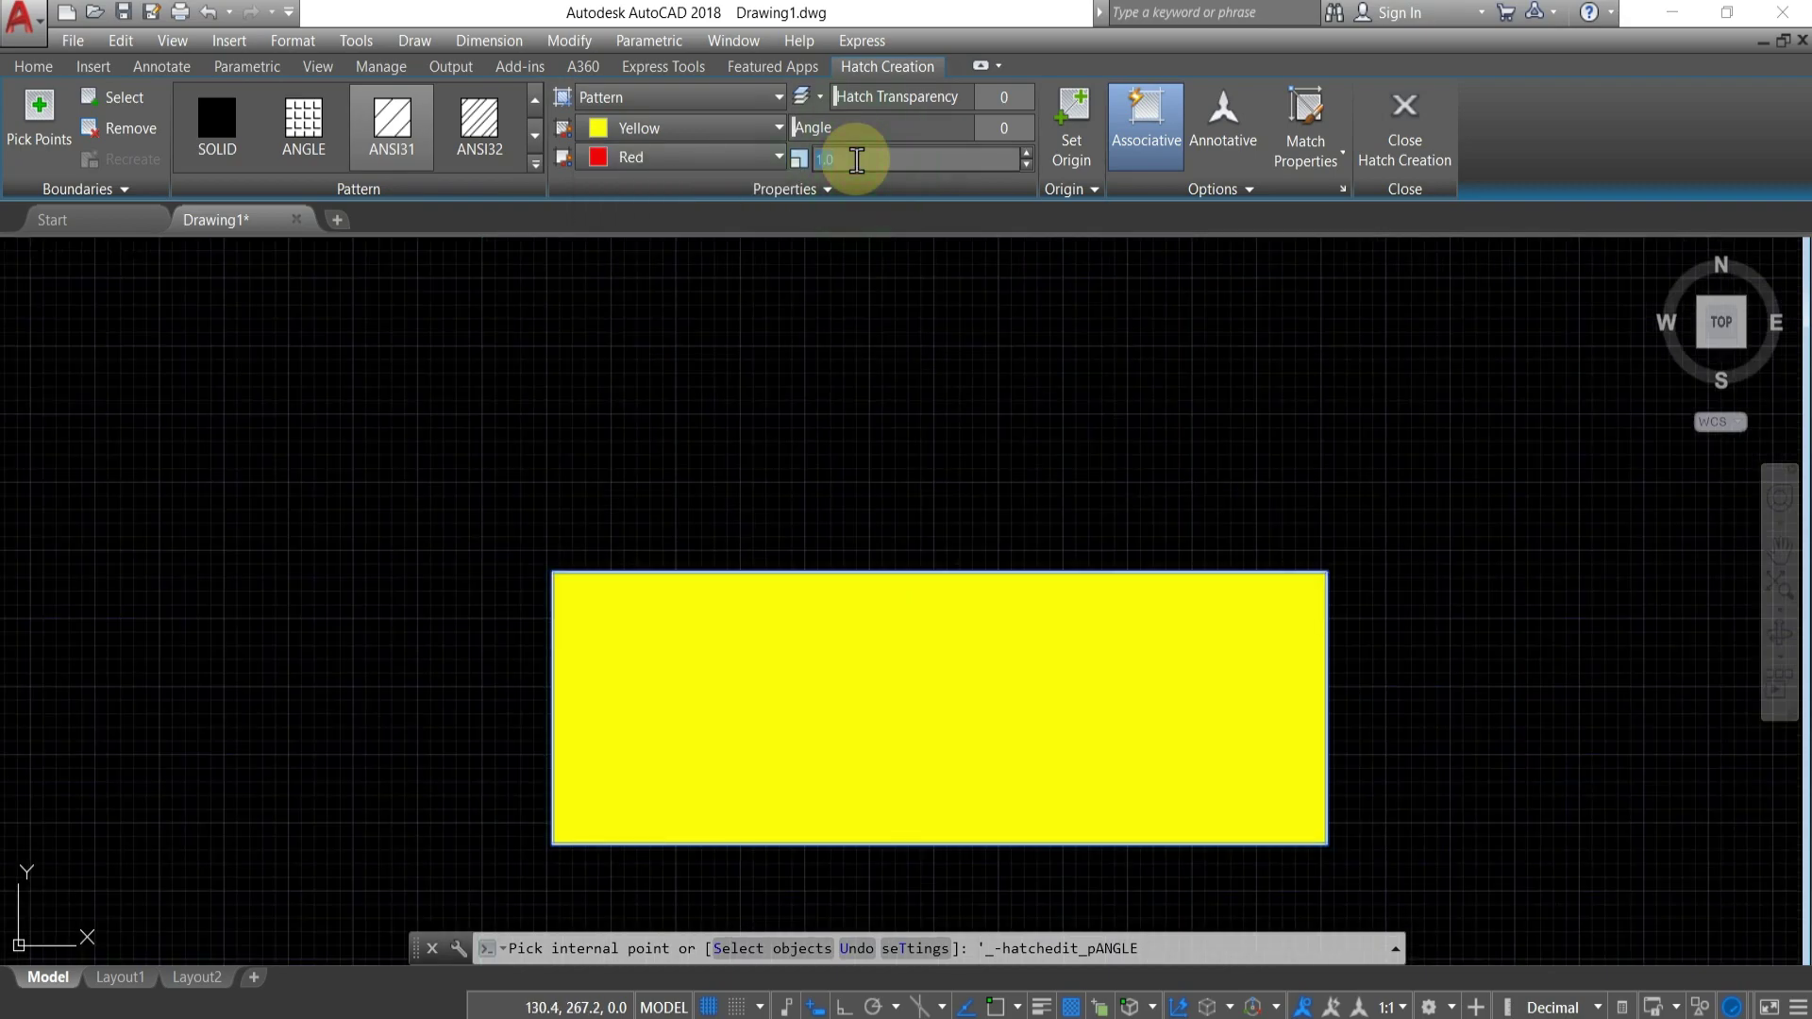
pyautogui.write('5')
pyautogui.press('Return')
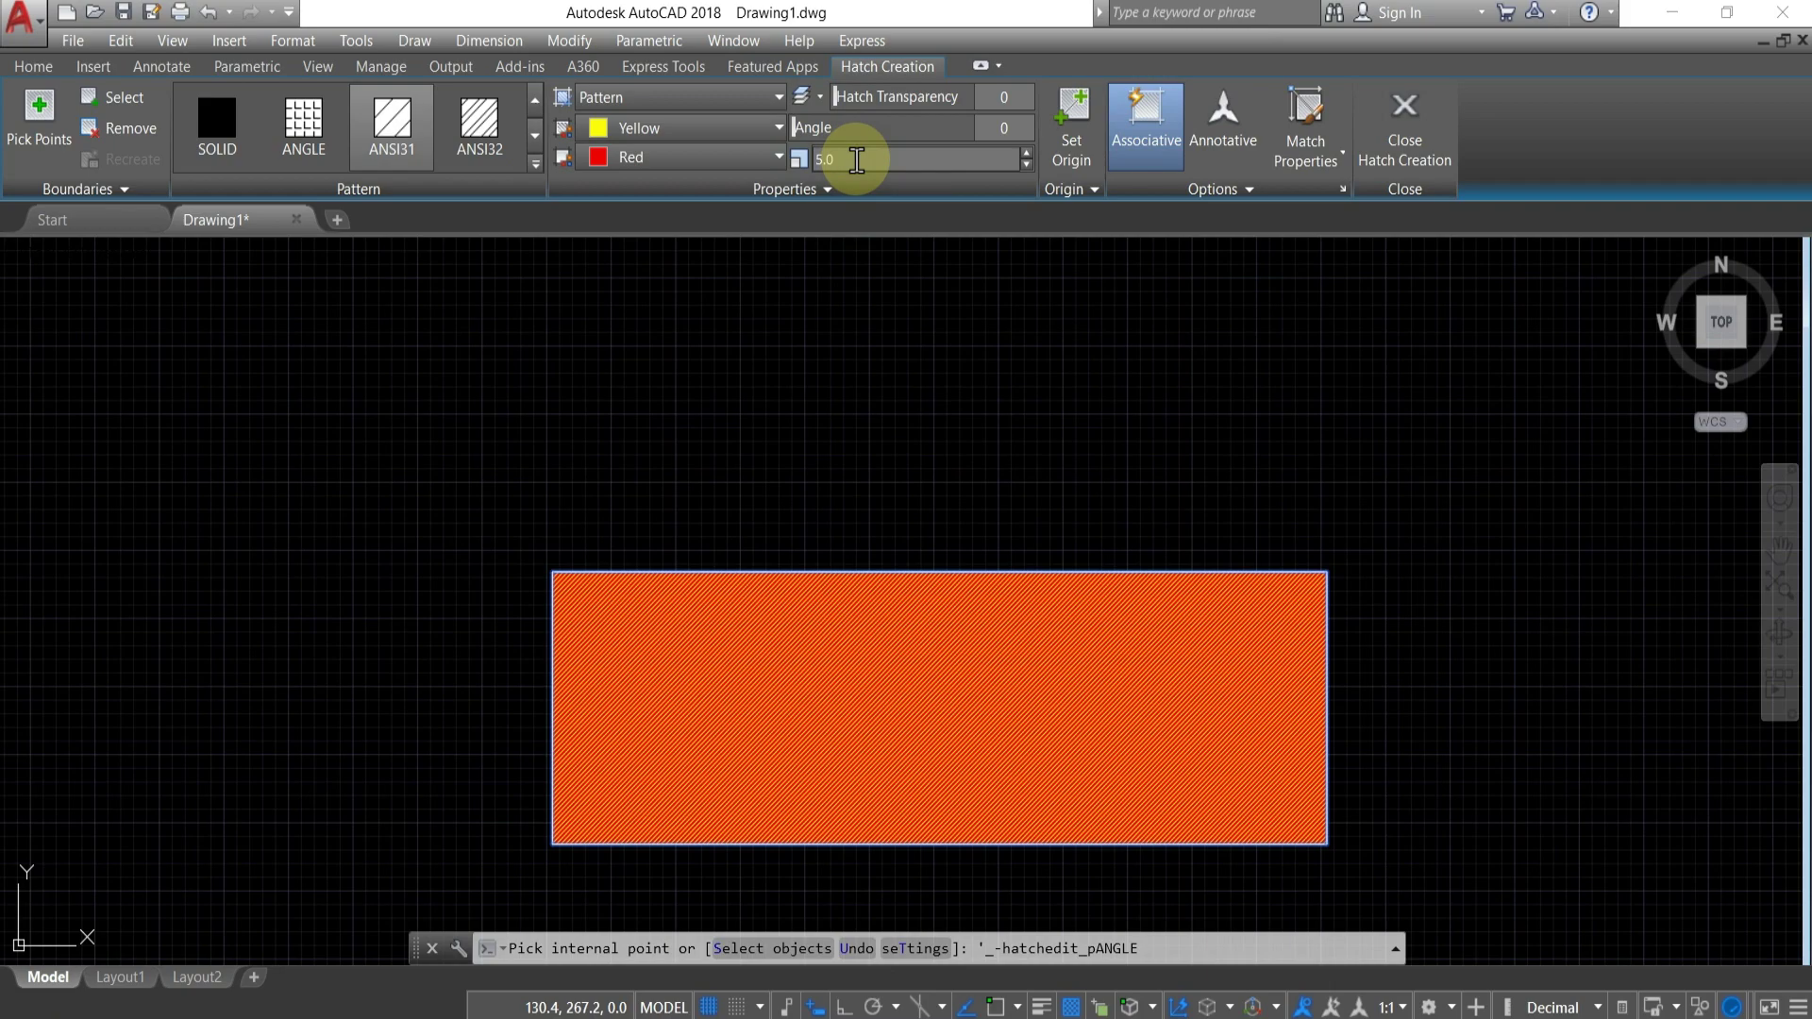
# Try ANSI32 and ANGLE, then choose the ANSI35 hatch pattern.
pyautogui.click(455, 133)
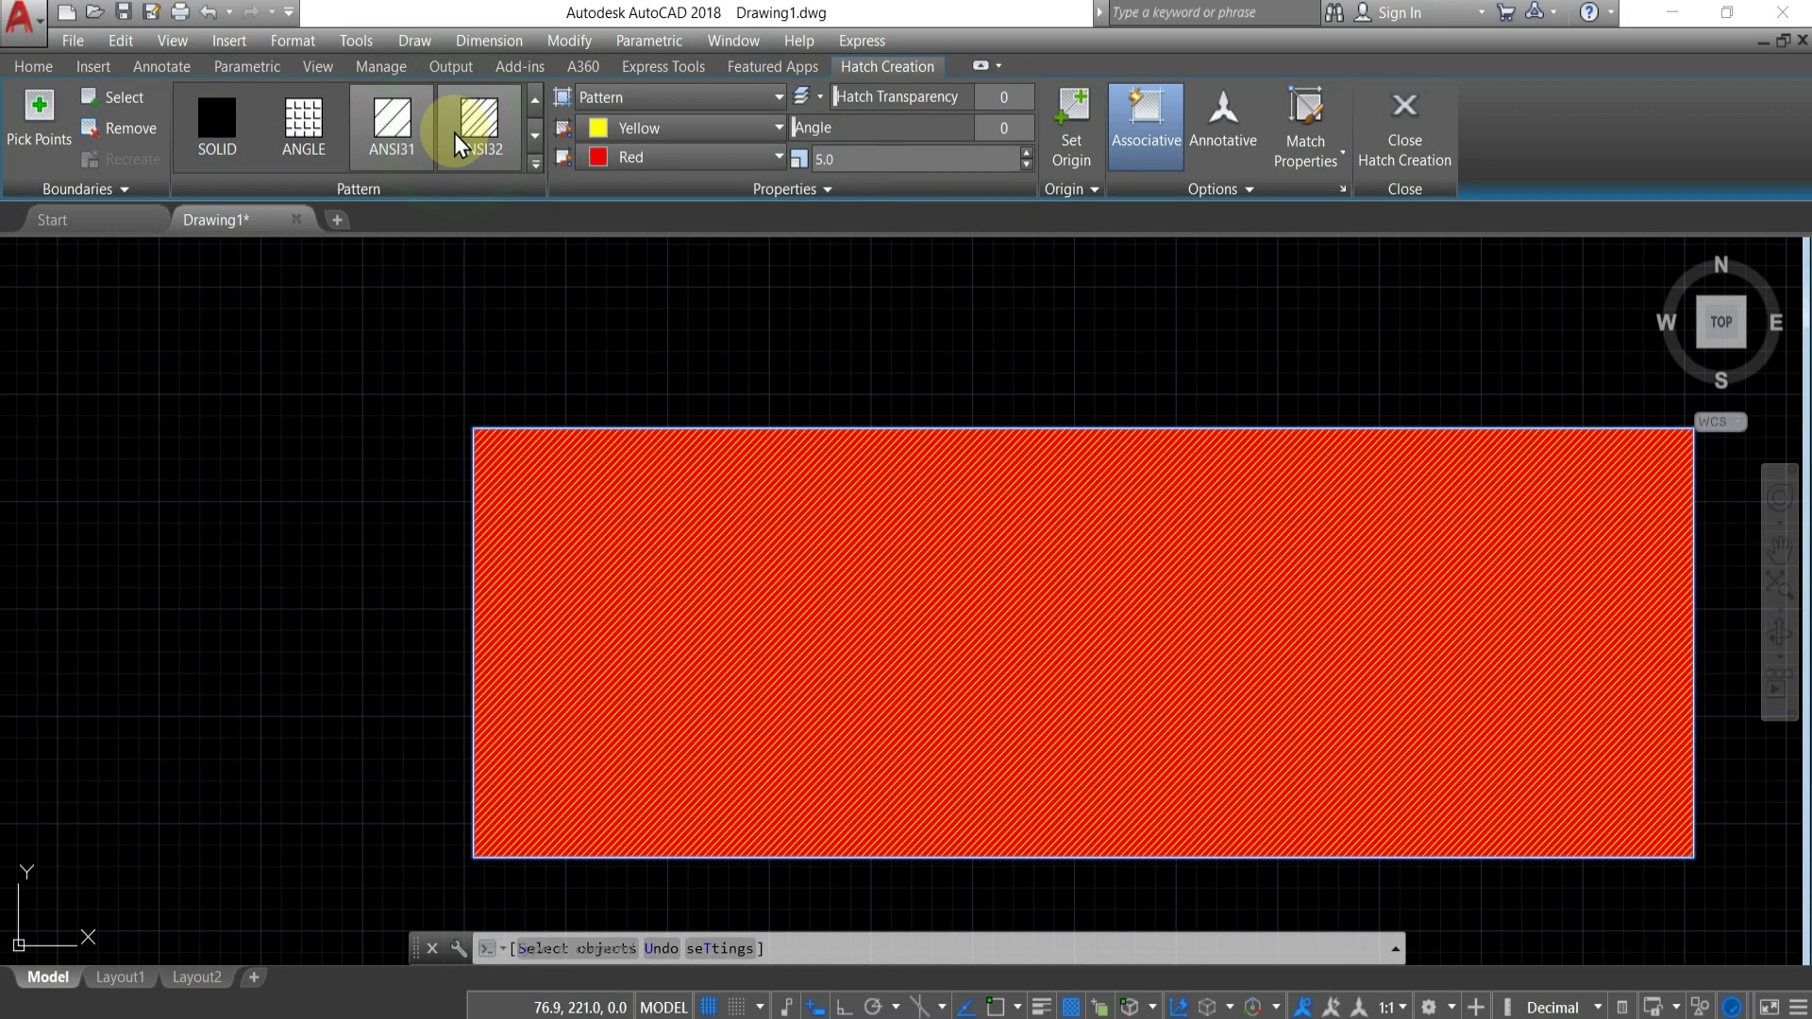
pyautogui.click(315, 145)
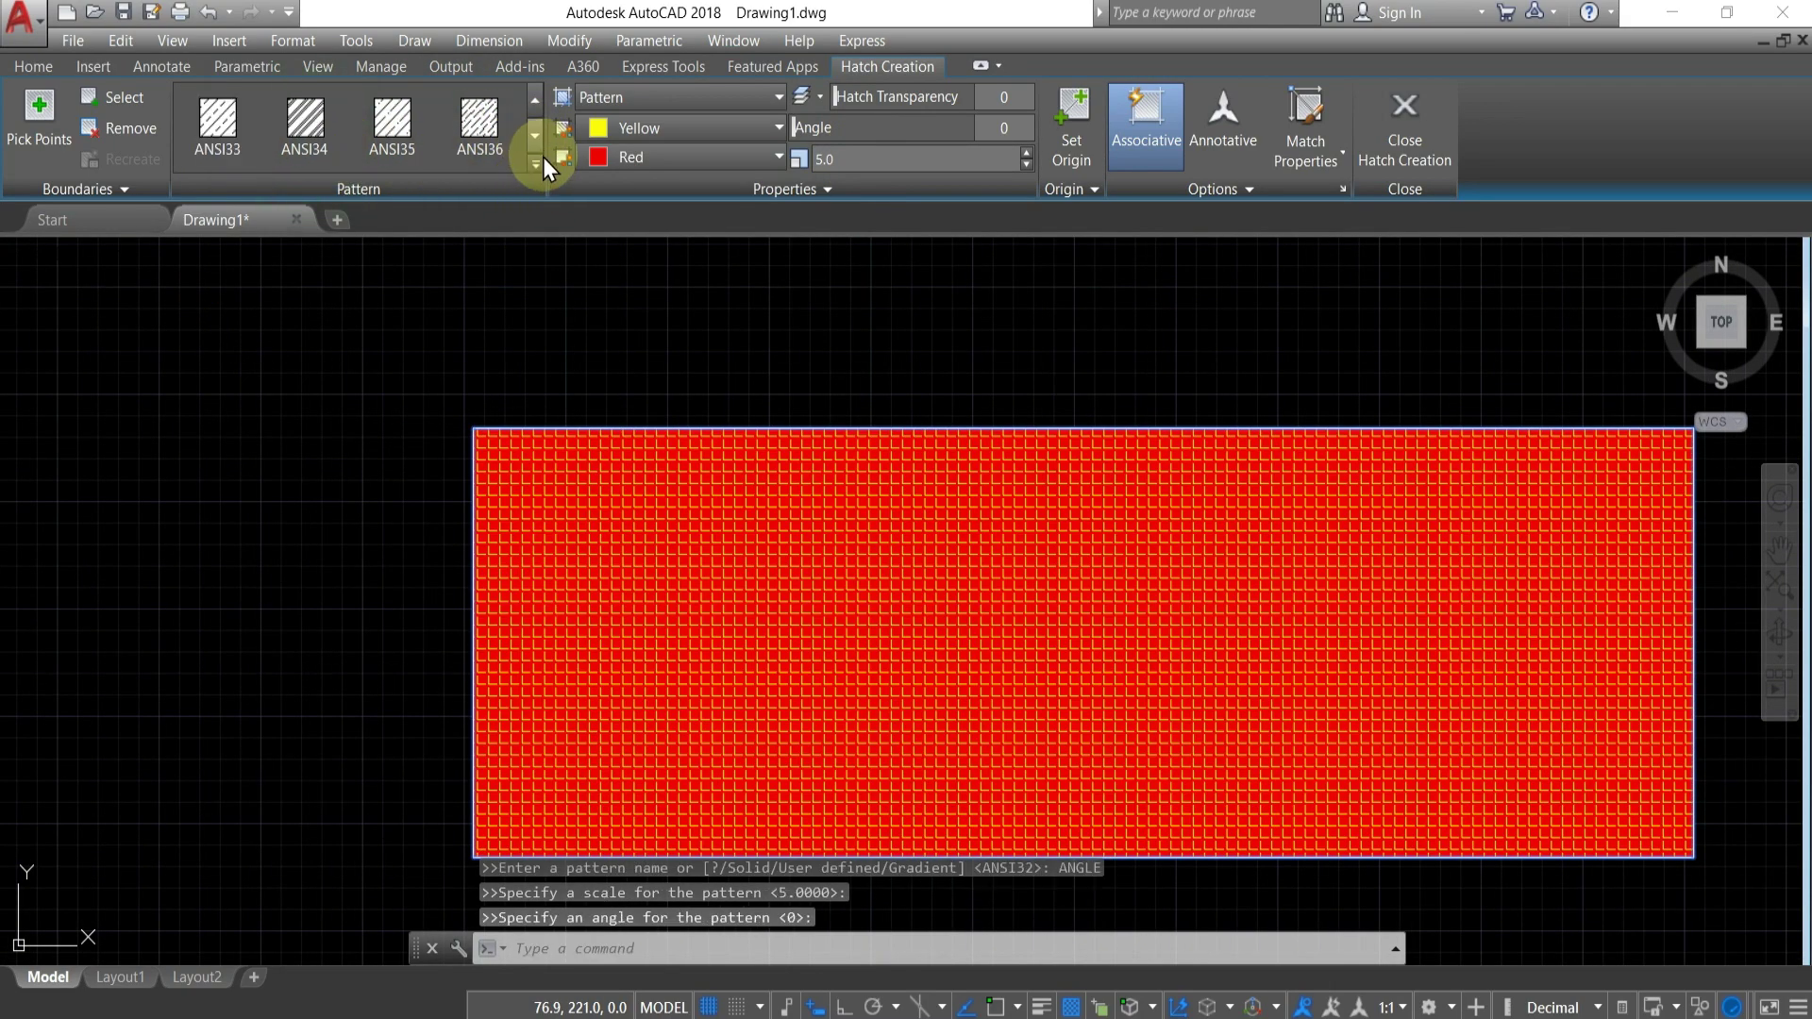
pyautogui.click(535, 163)
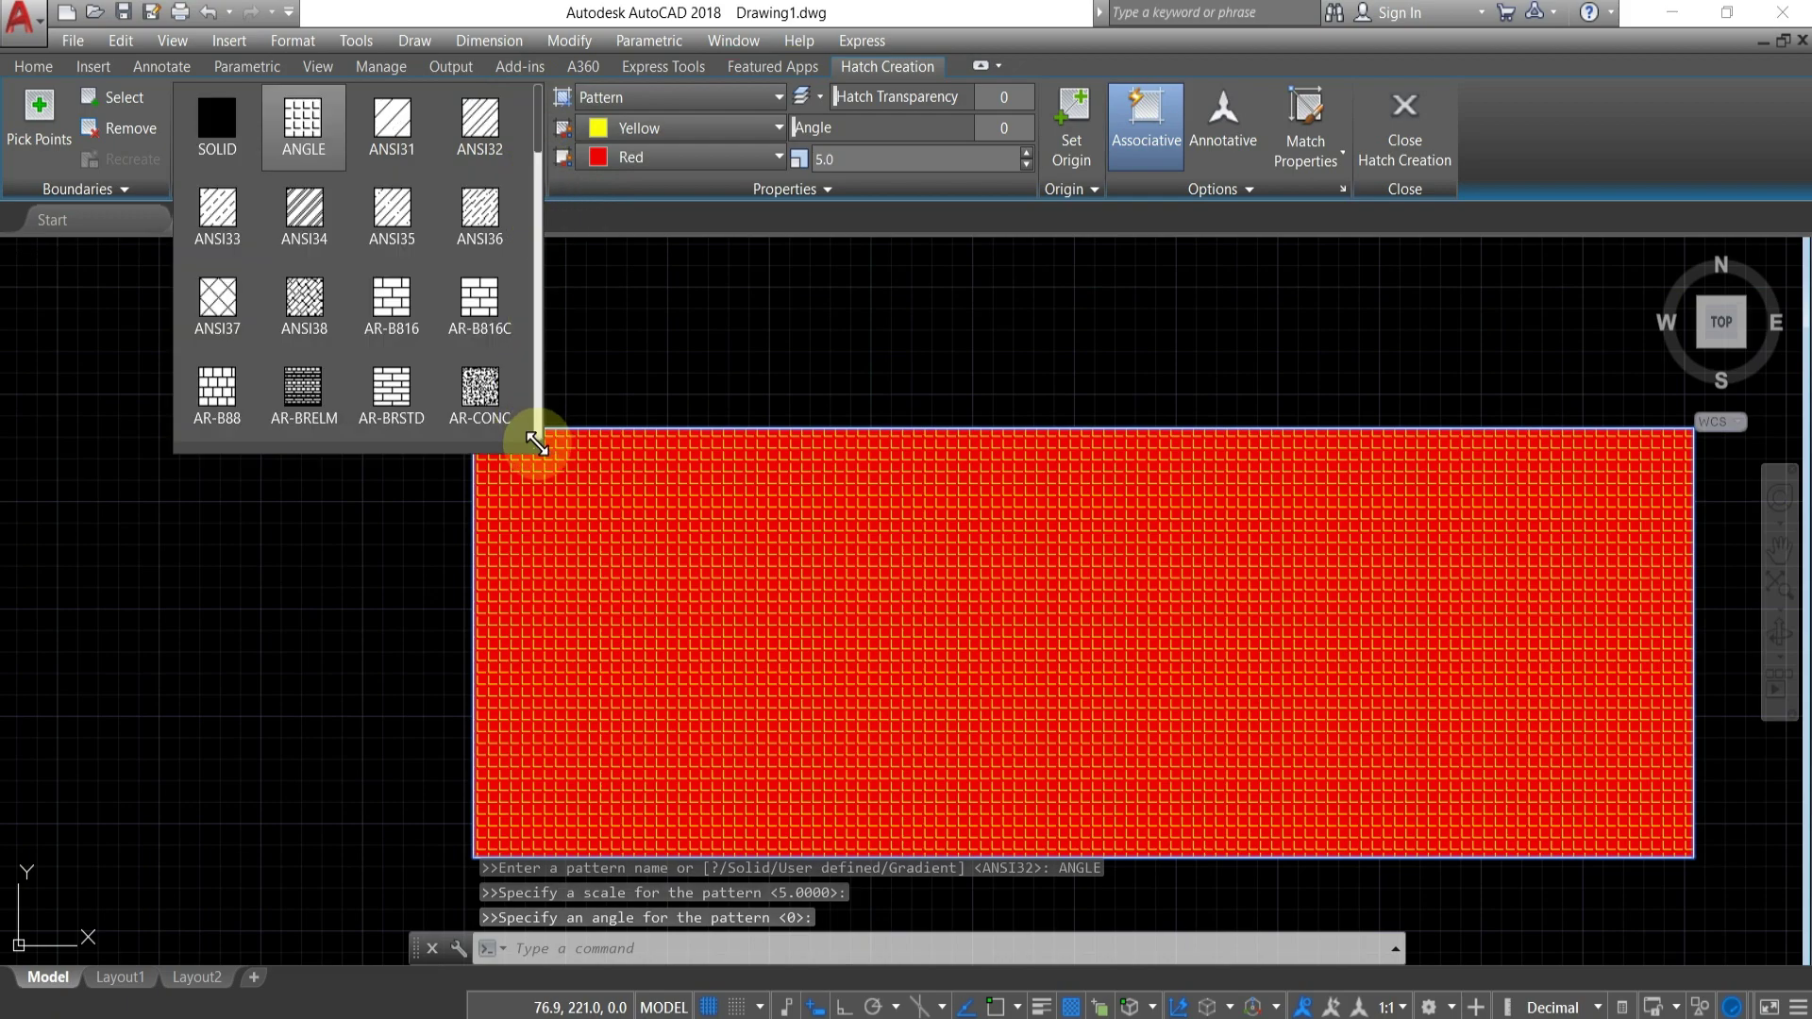
pyautogui.moveTo(535, 446)
pyautogui.mouseDown()
pyautogui.moveTo(858, 433)
pyautogui.moveTo(1276, 461)
pyautogui.mouseUp()
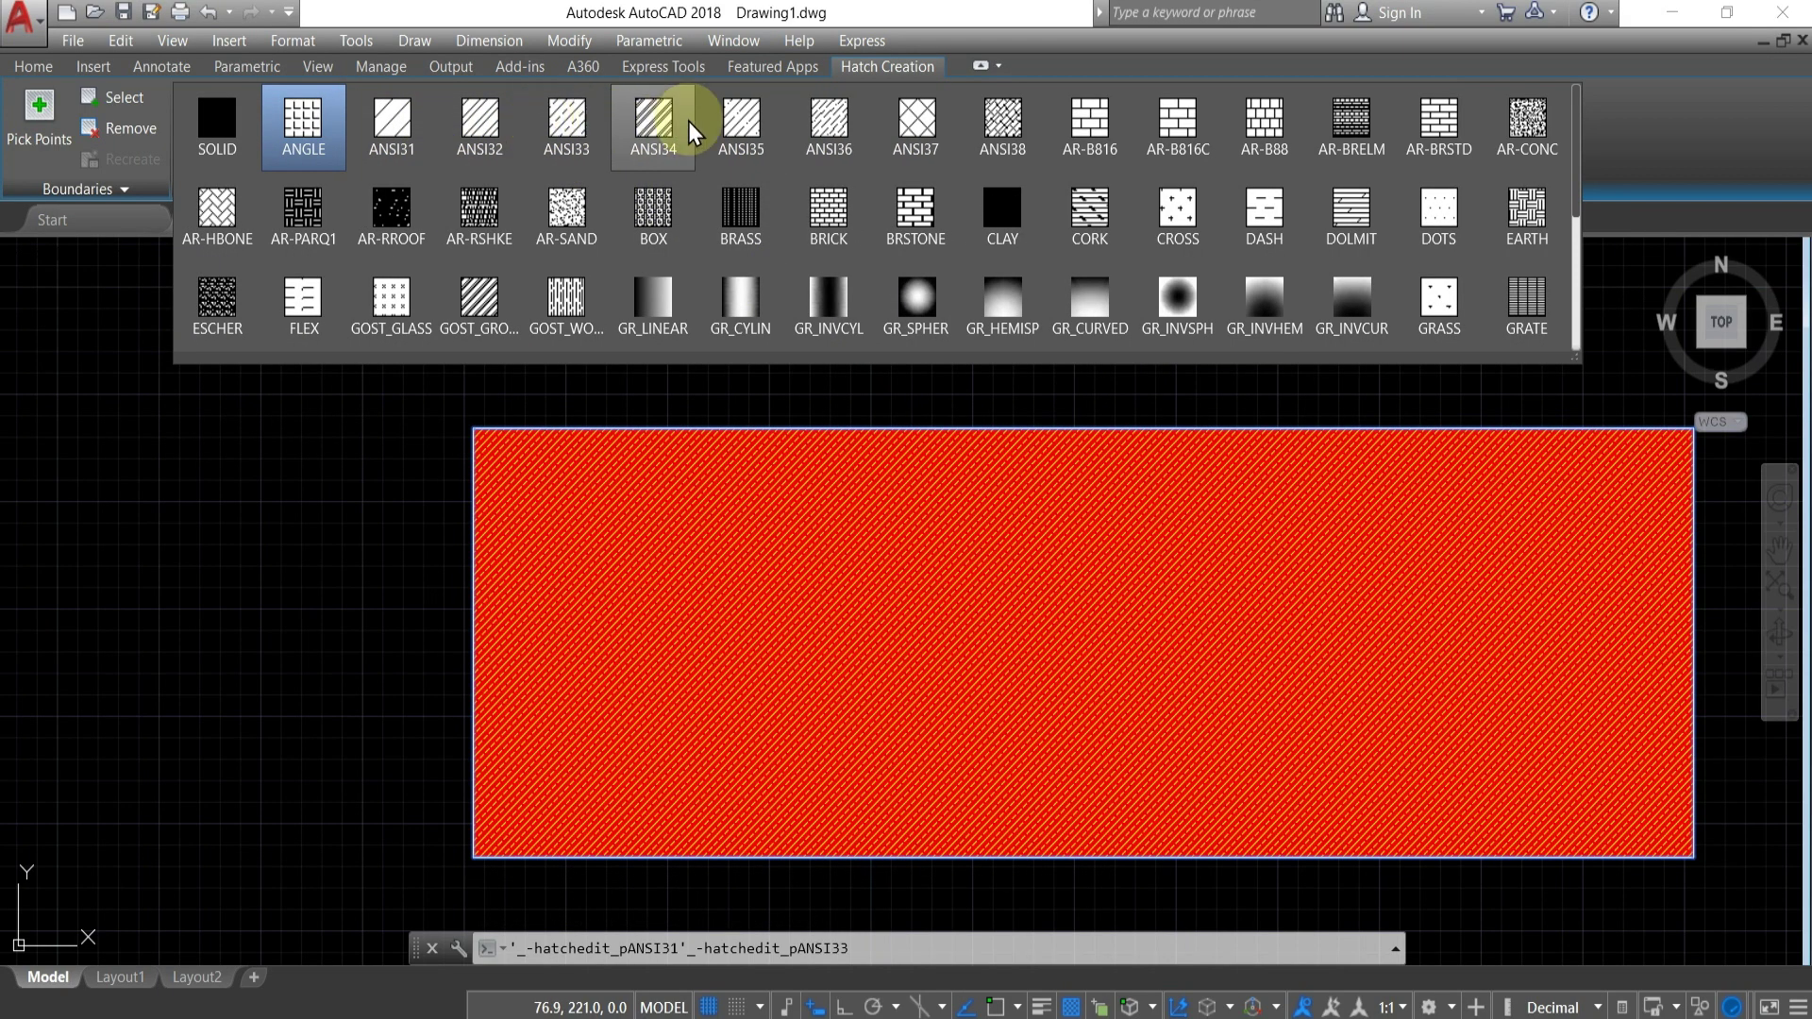
pyautogui.click(717, 121)
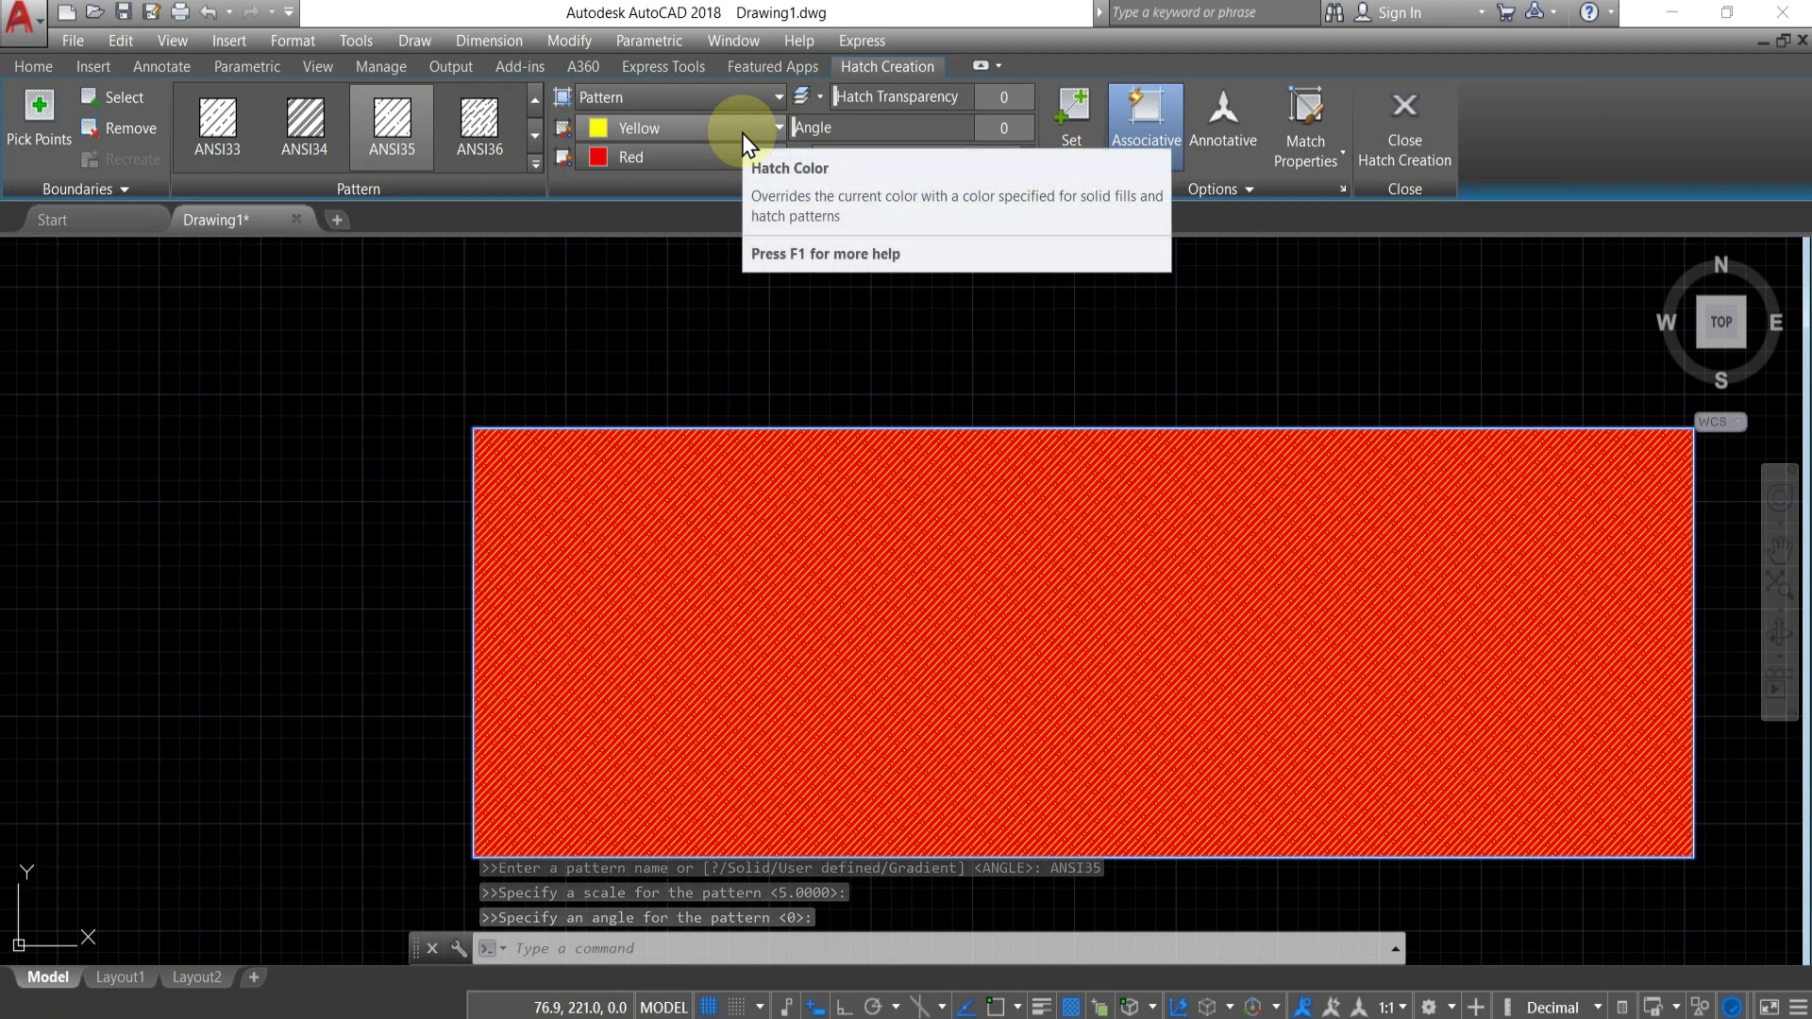
# Make the hatch lines blue on a yellow background.
pyautogui.click(743, 139)
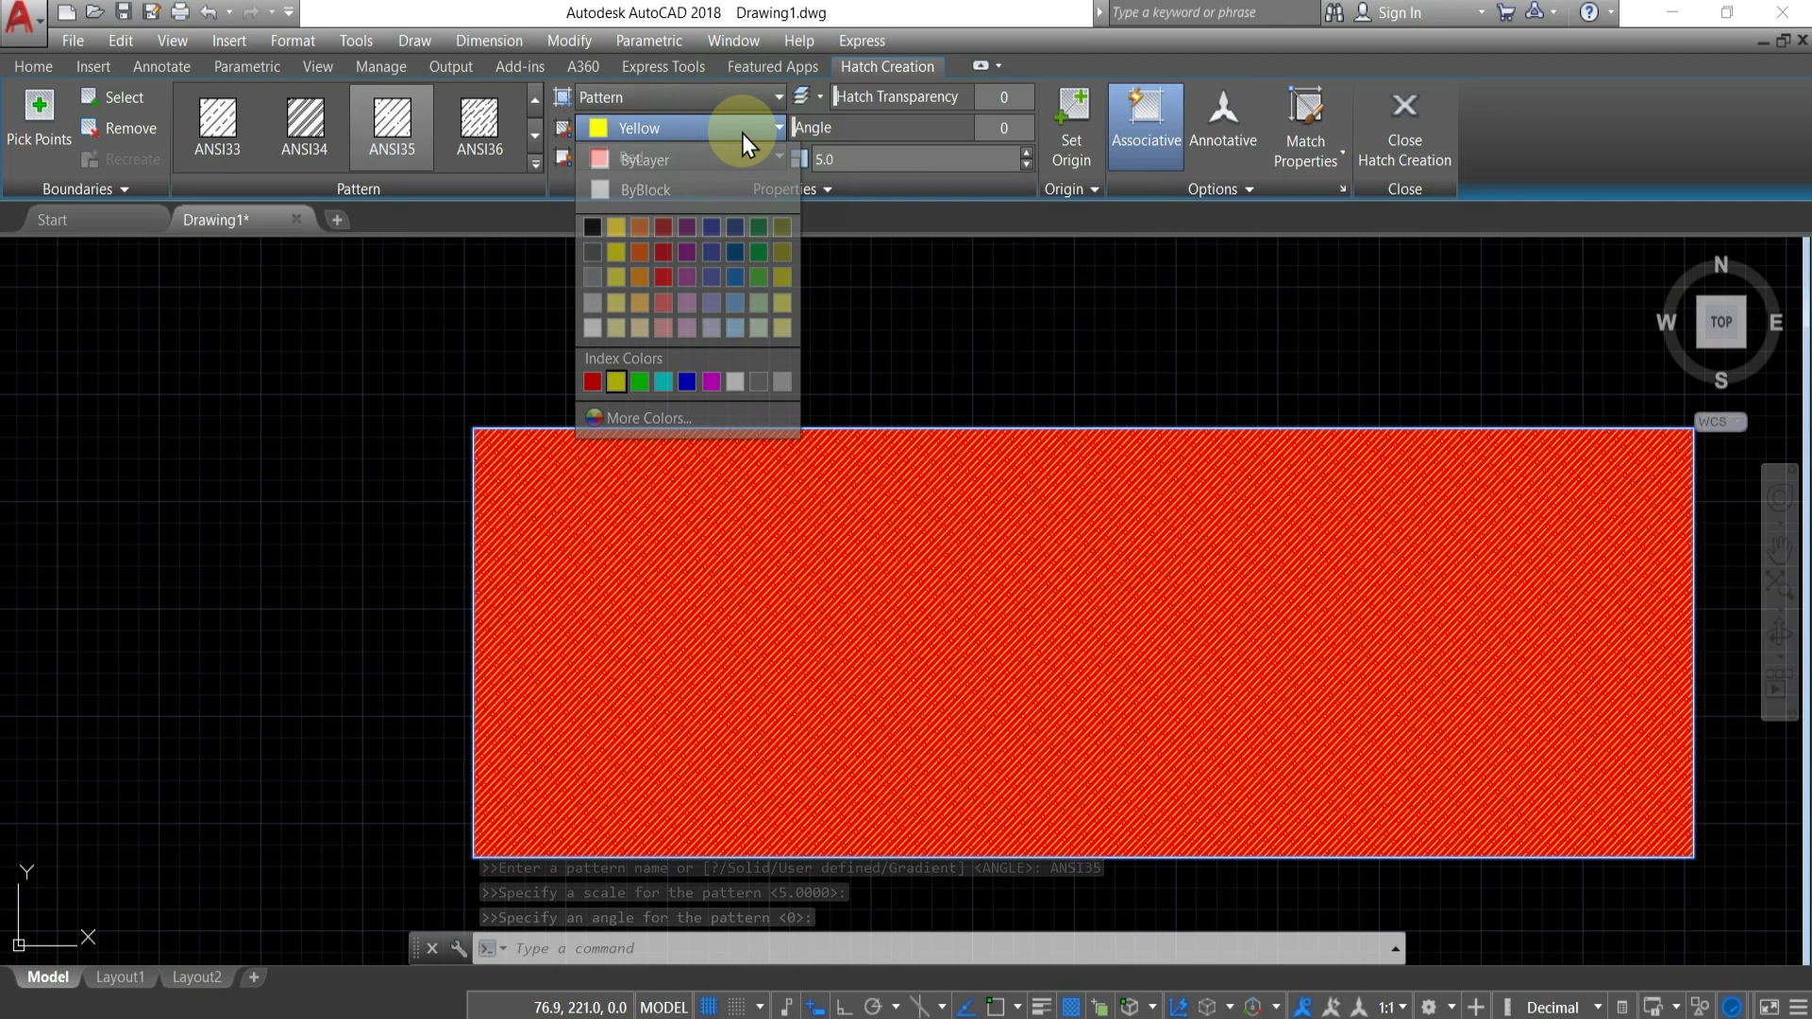
pyautogui.click(687, 381)
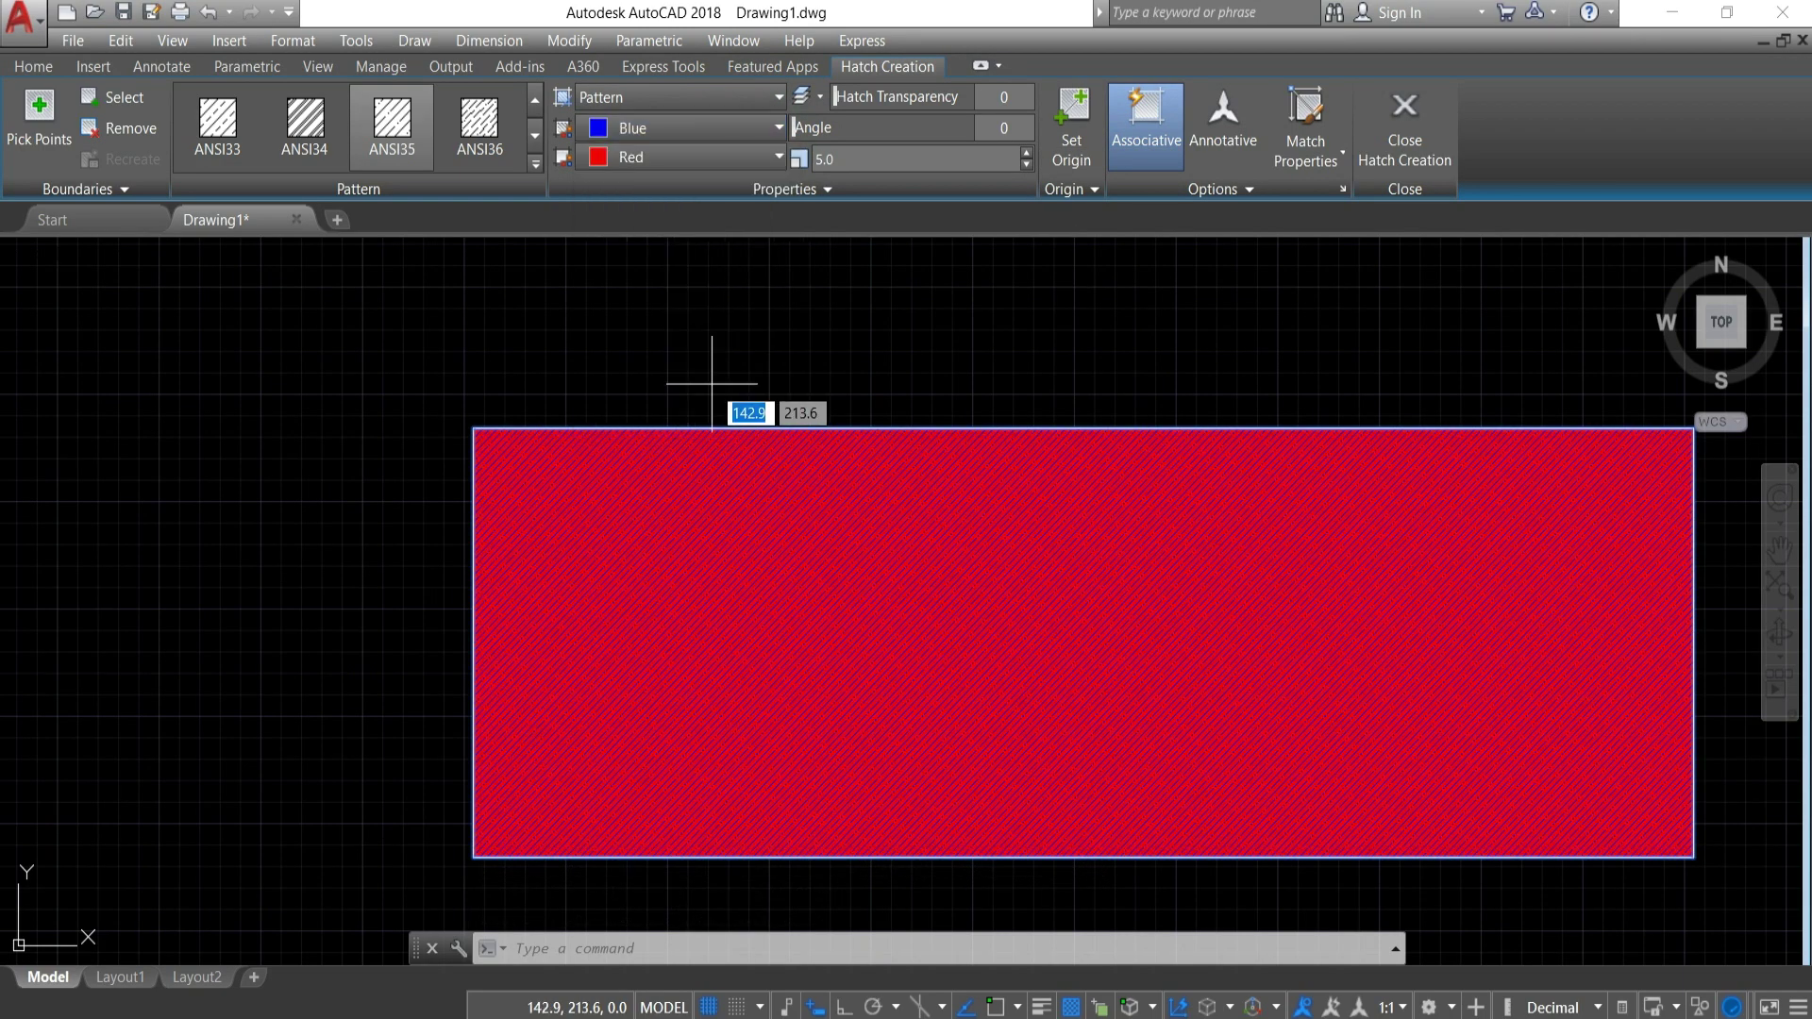
pyautogui.scroll(5, 759, 606)
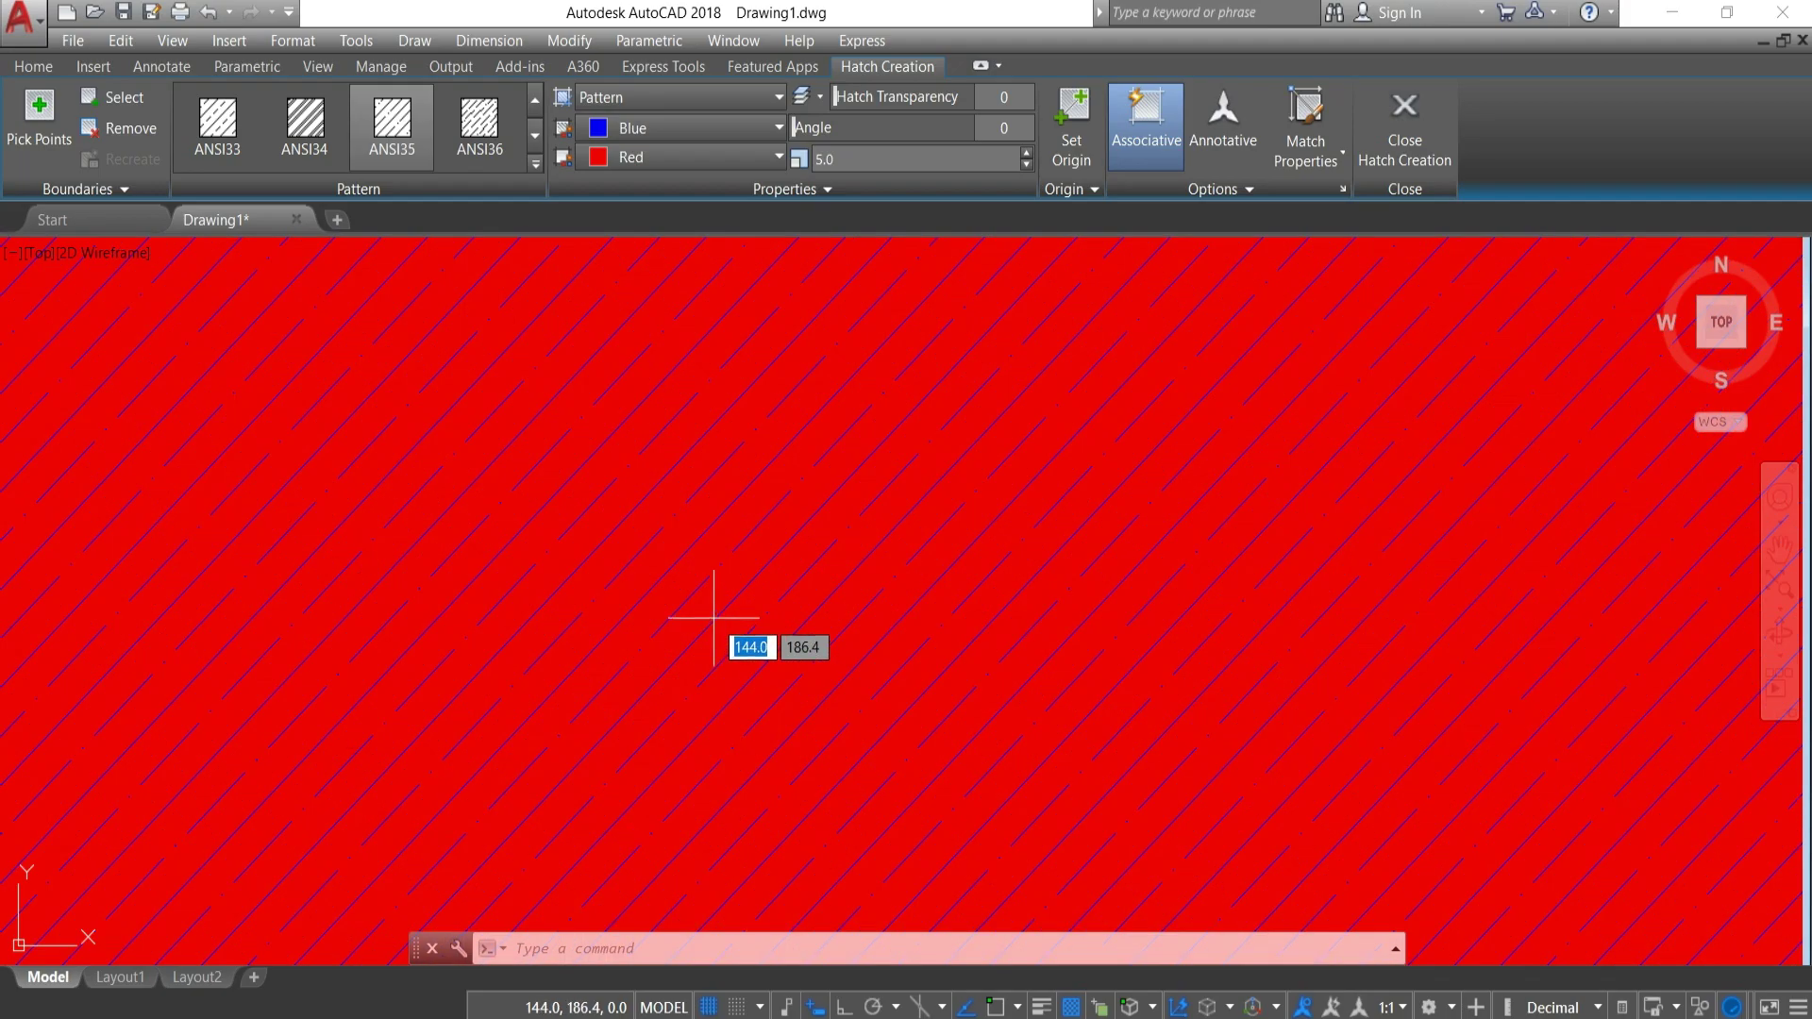
pyautogui.scroll(-5, 712, 614)
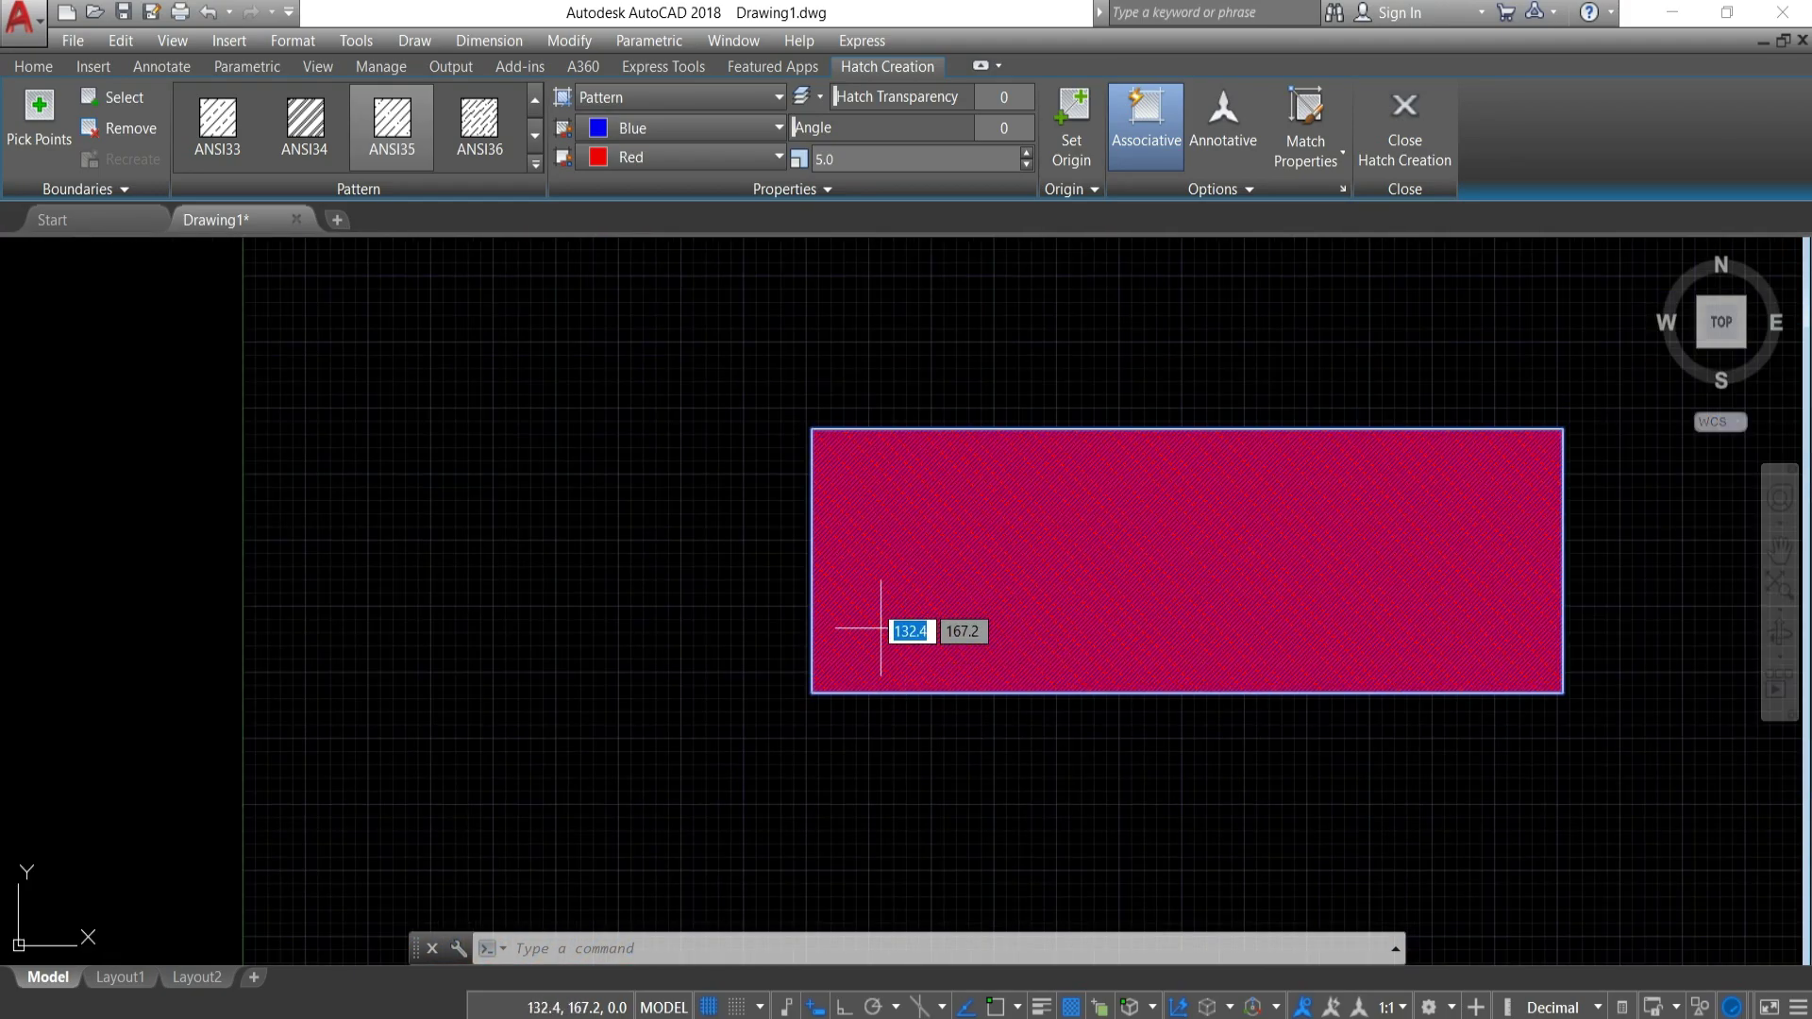
pyautogui.scroll(3, 1011, 514)
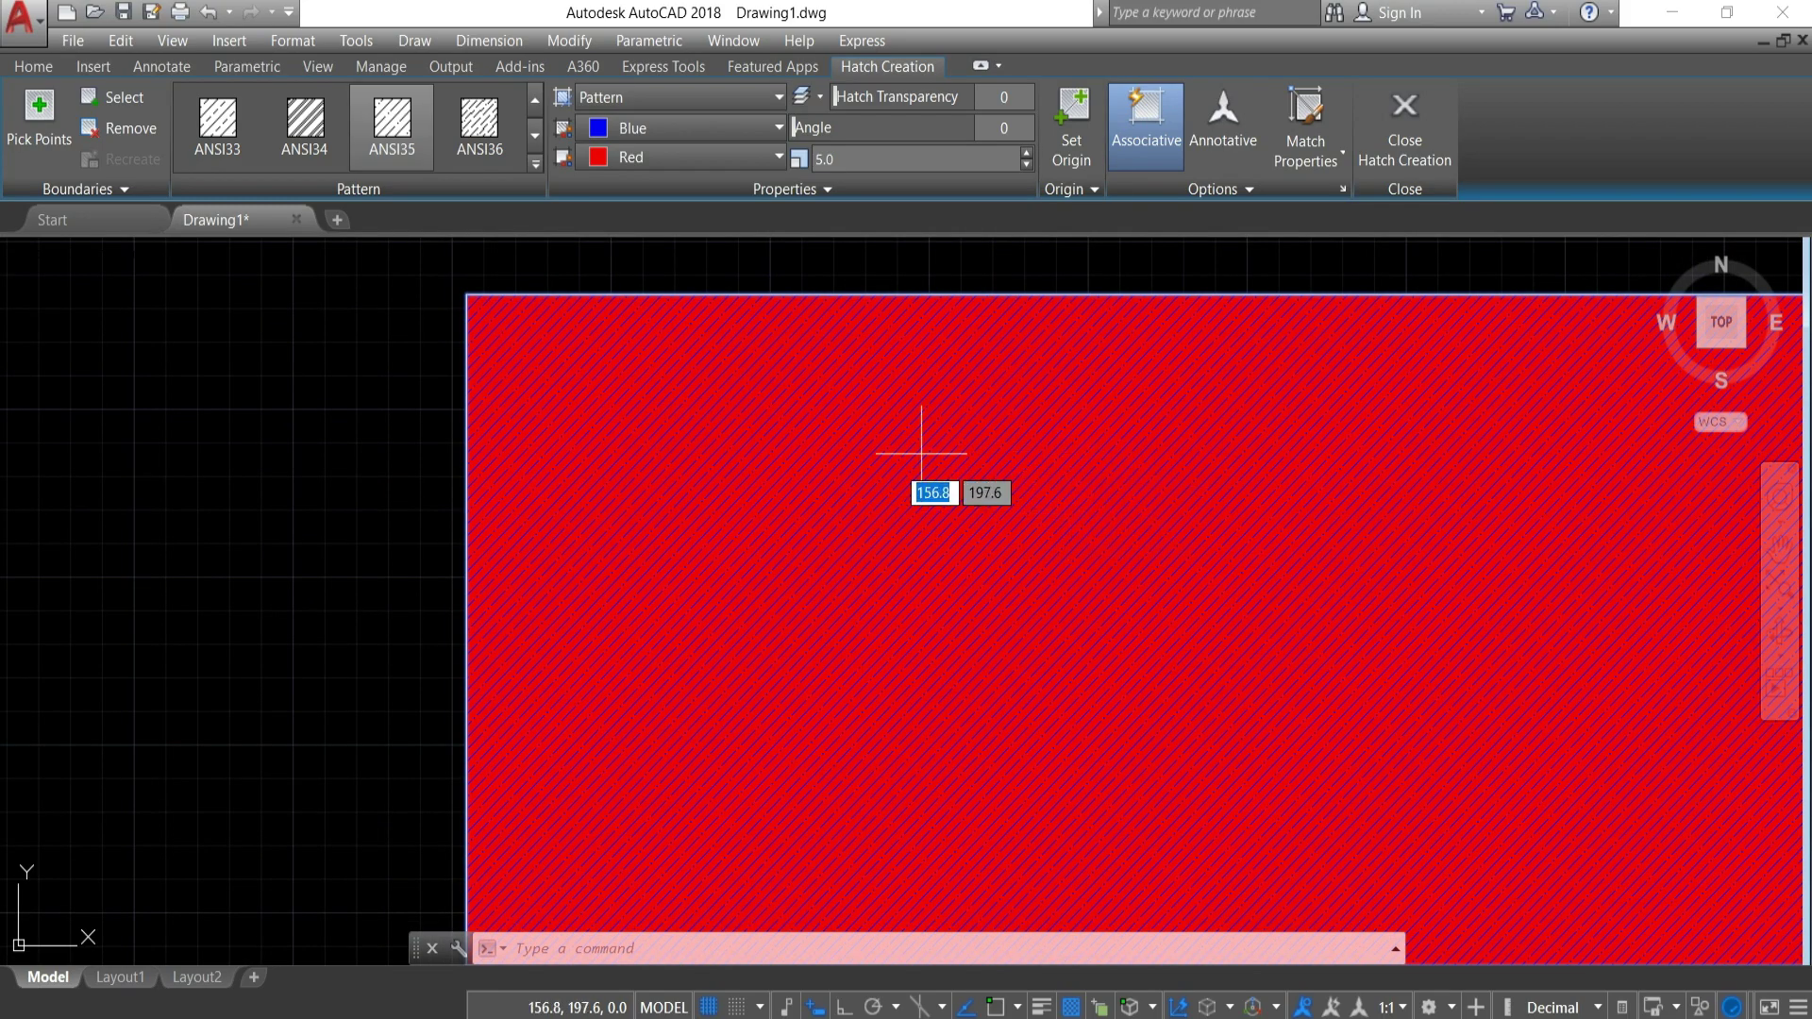
pyautogui.click(685, 160)
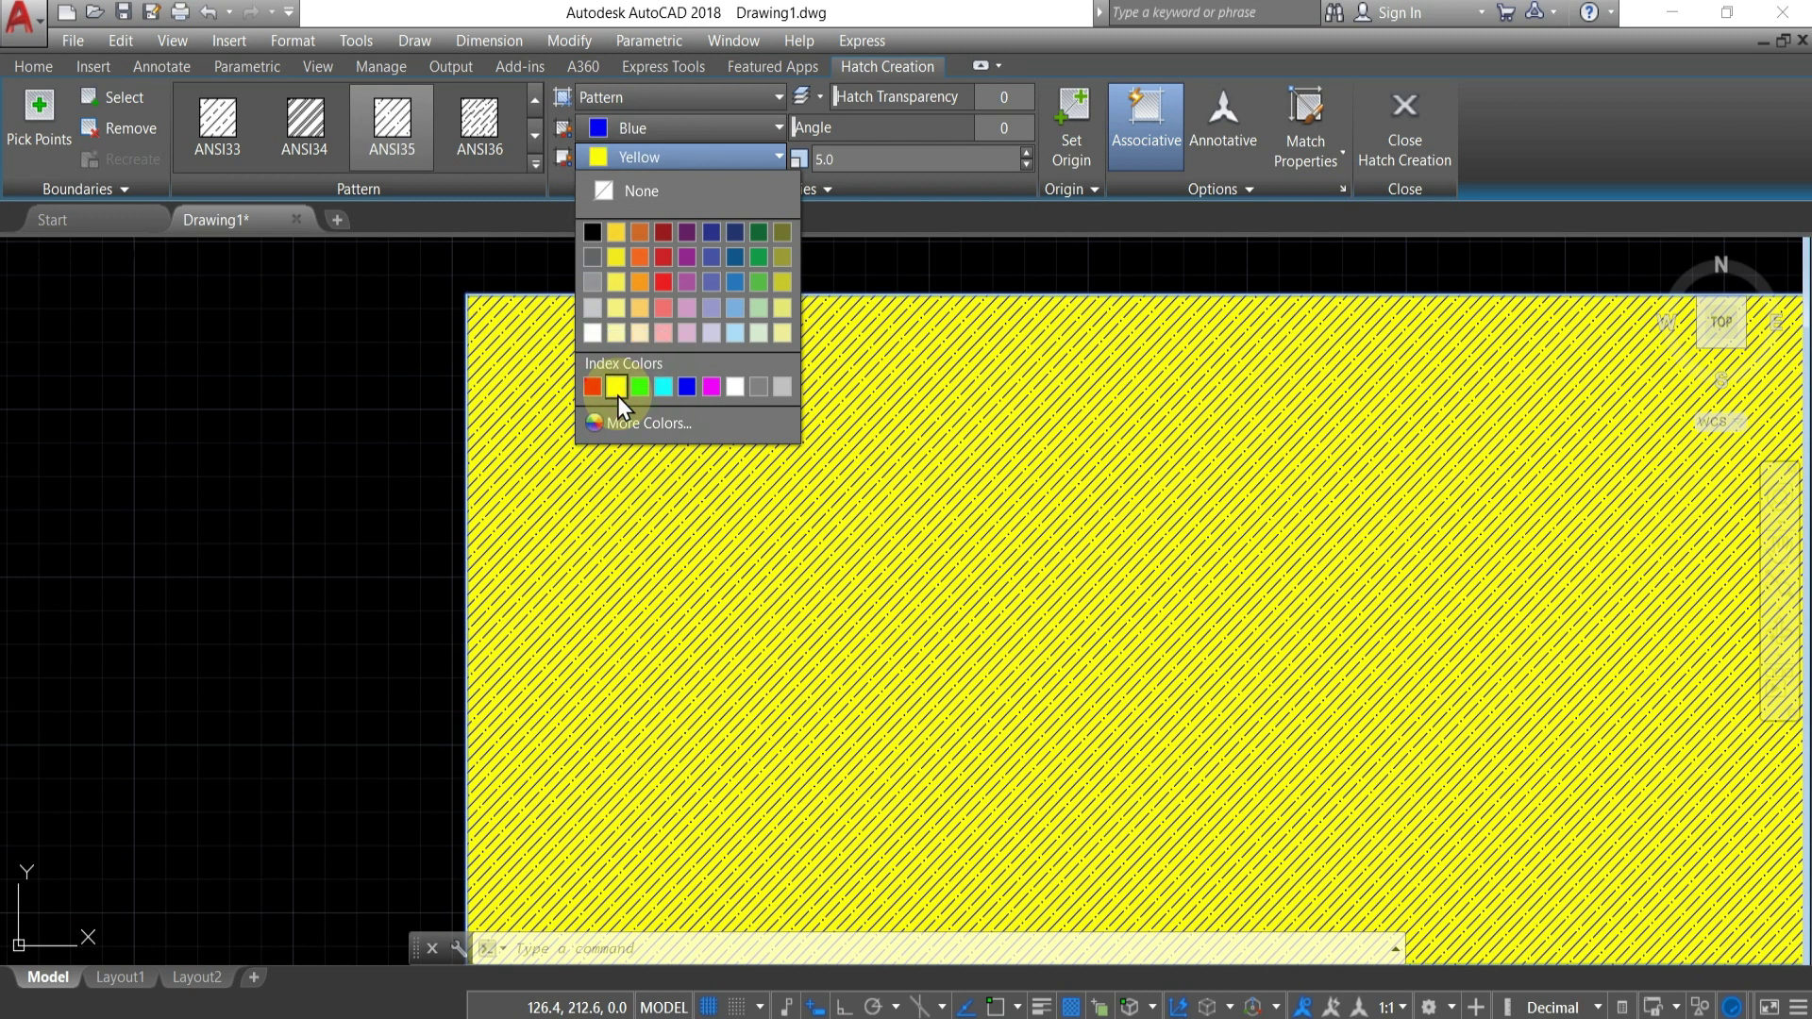
pyautogui.click(617, 388)
pyautogui.scroll(-6, 618, 393)
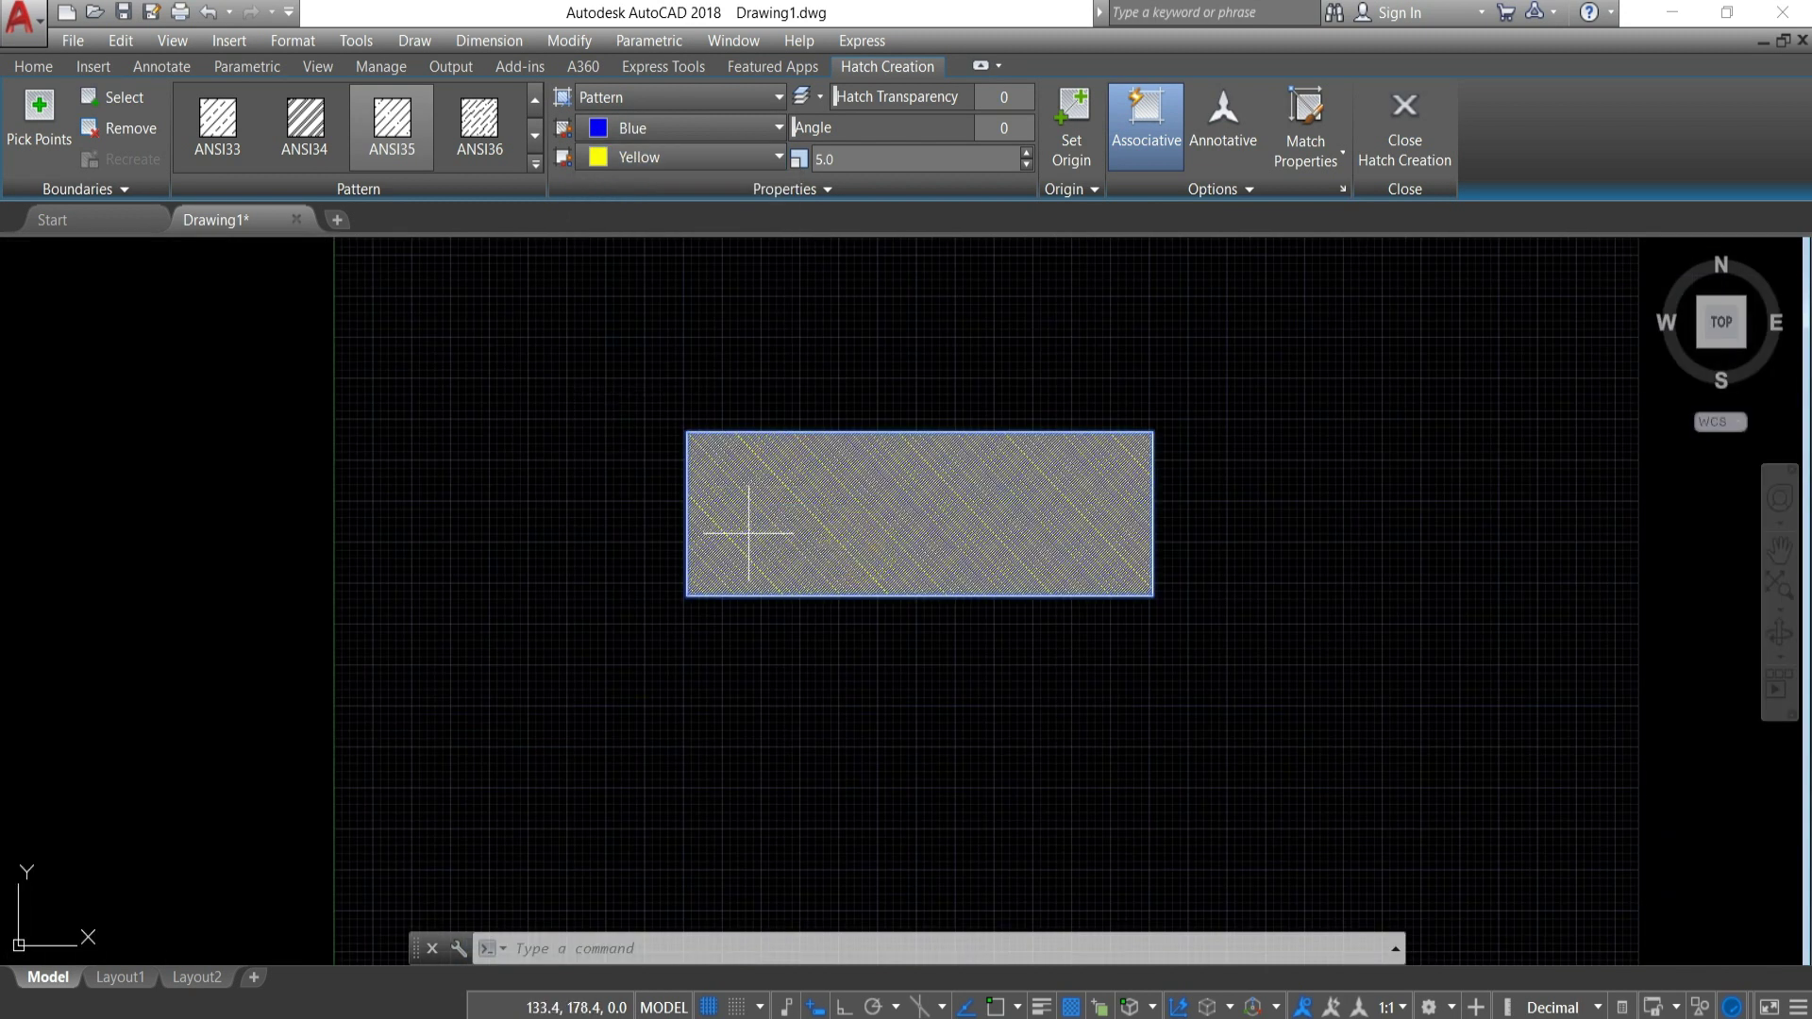
pyautogui.scroll(4, 975, 486)
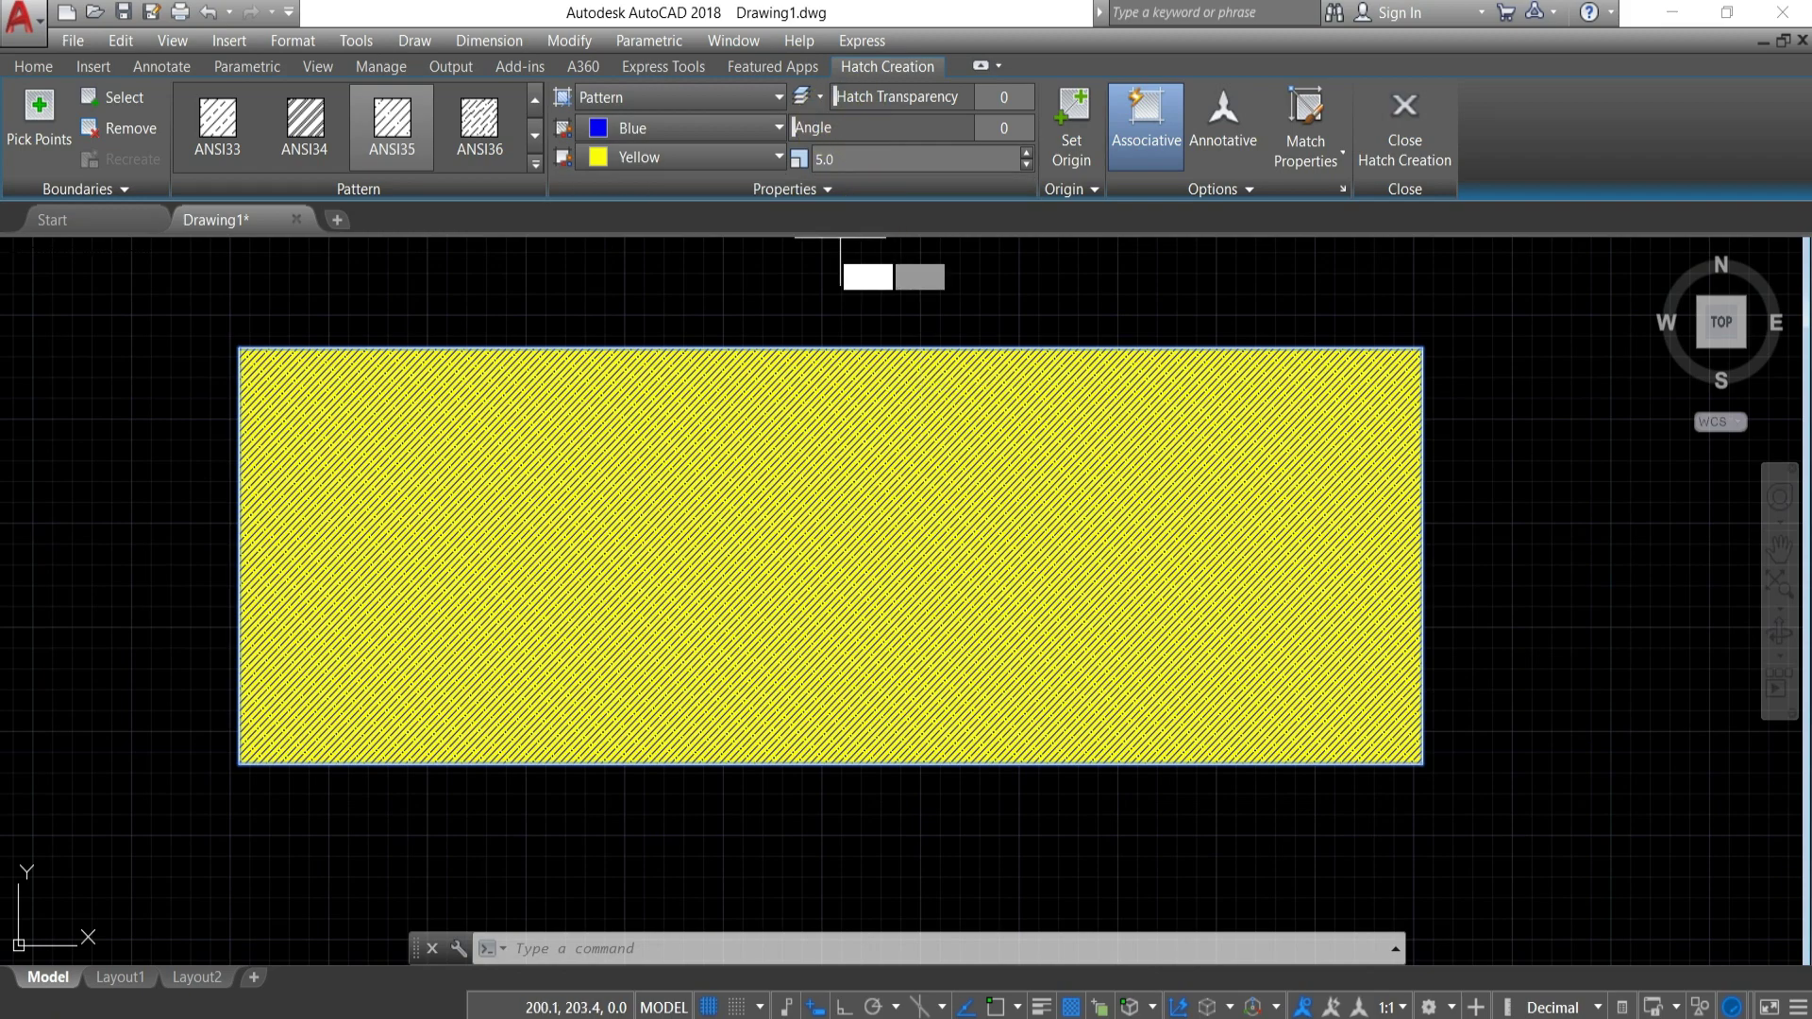
# Set the hatch pattern angle to 45 degrees.
pyautogui.click(1006, 125)
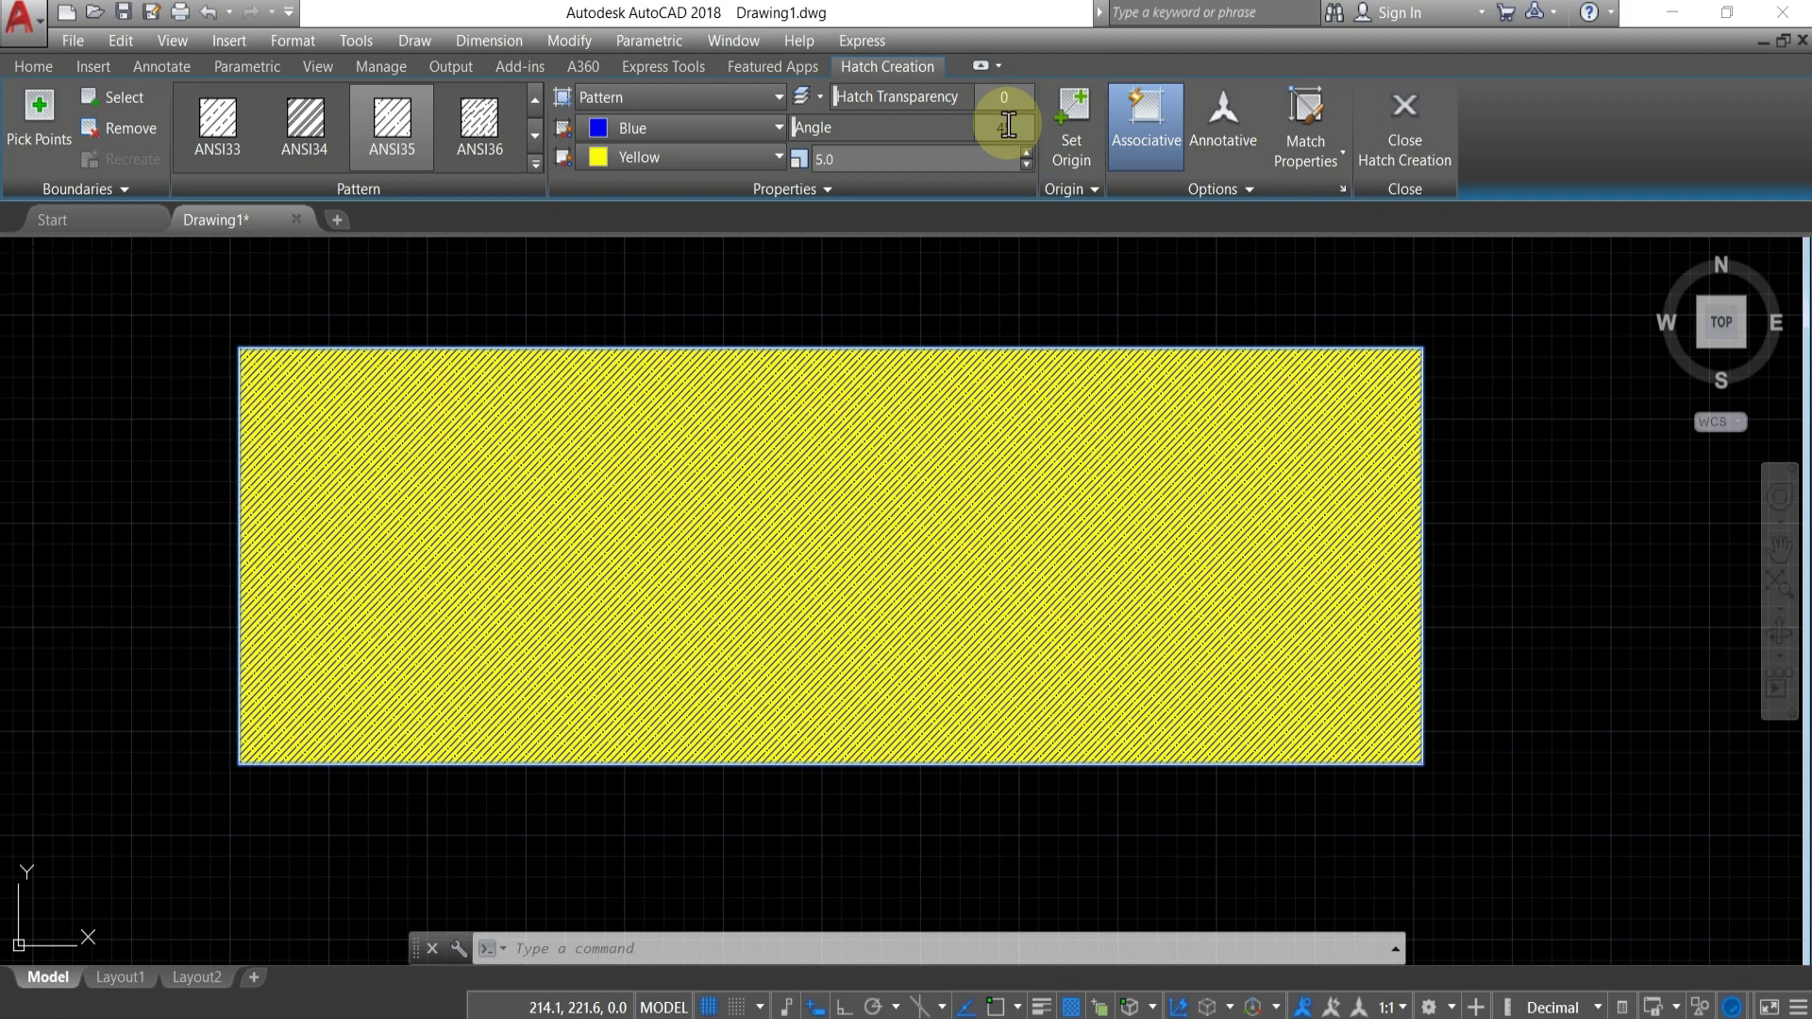
pyautogui.write('45')
pyautogui.press('Return')
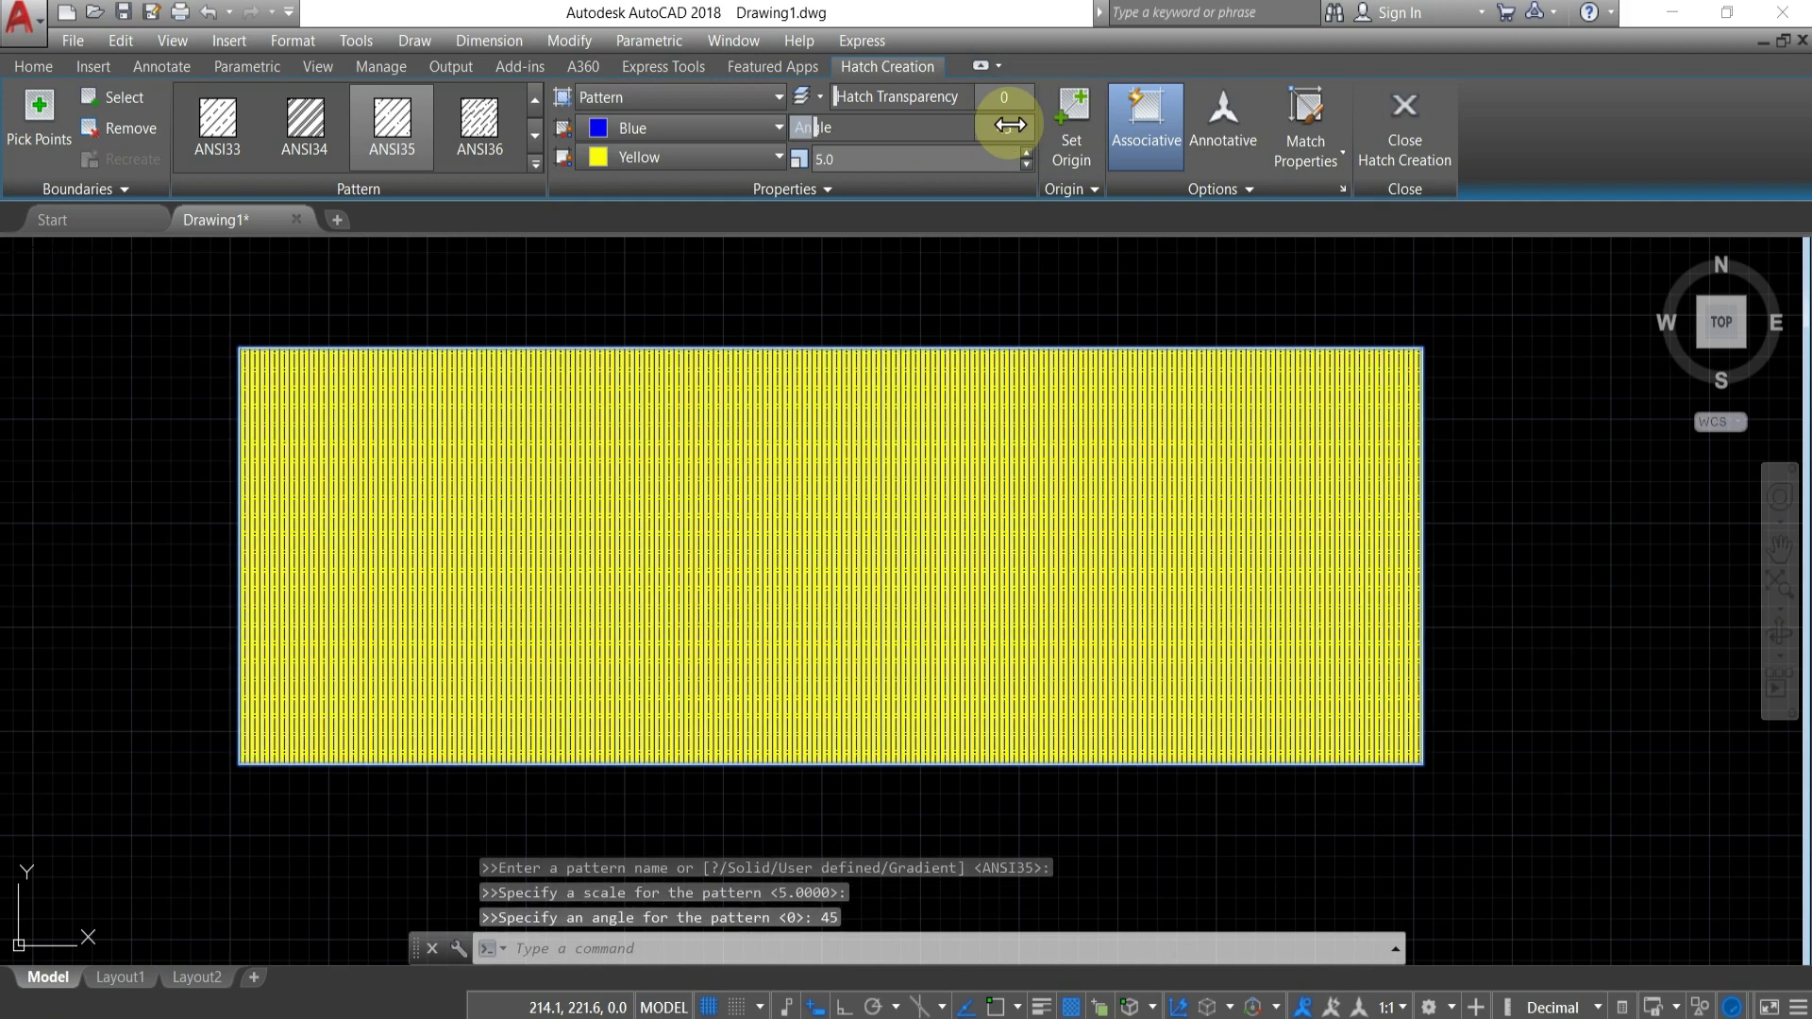
pyautogui.scroll(-2, 746, 699)
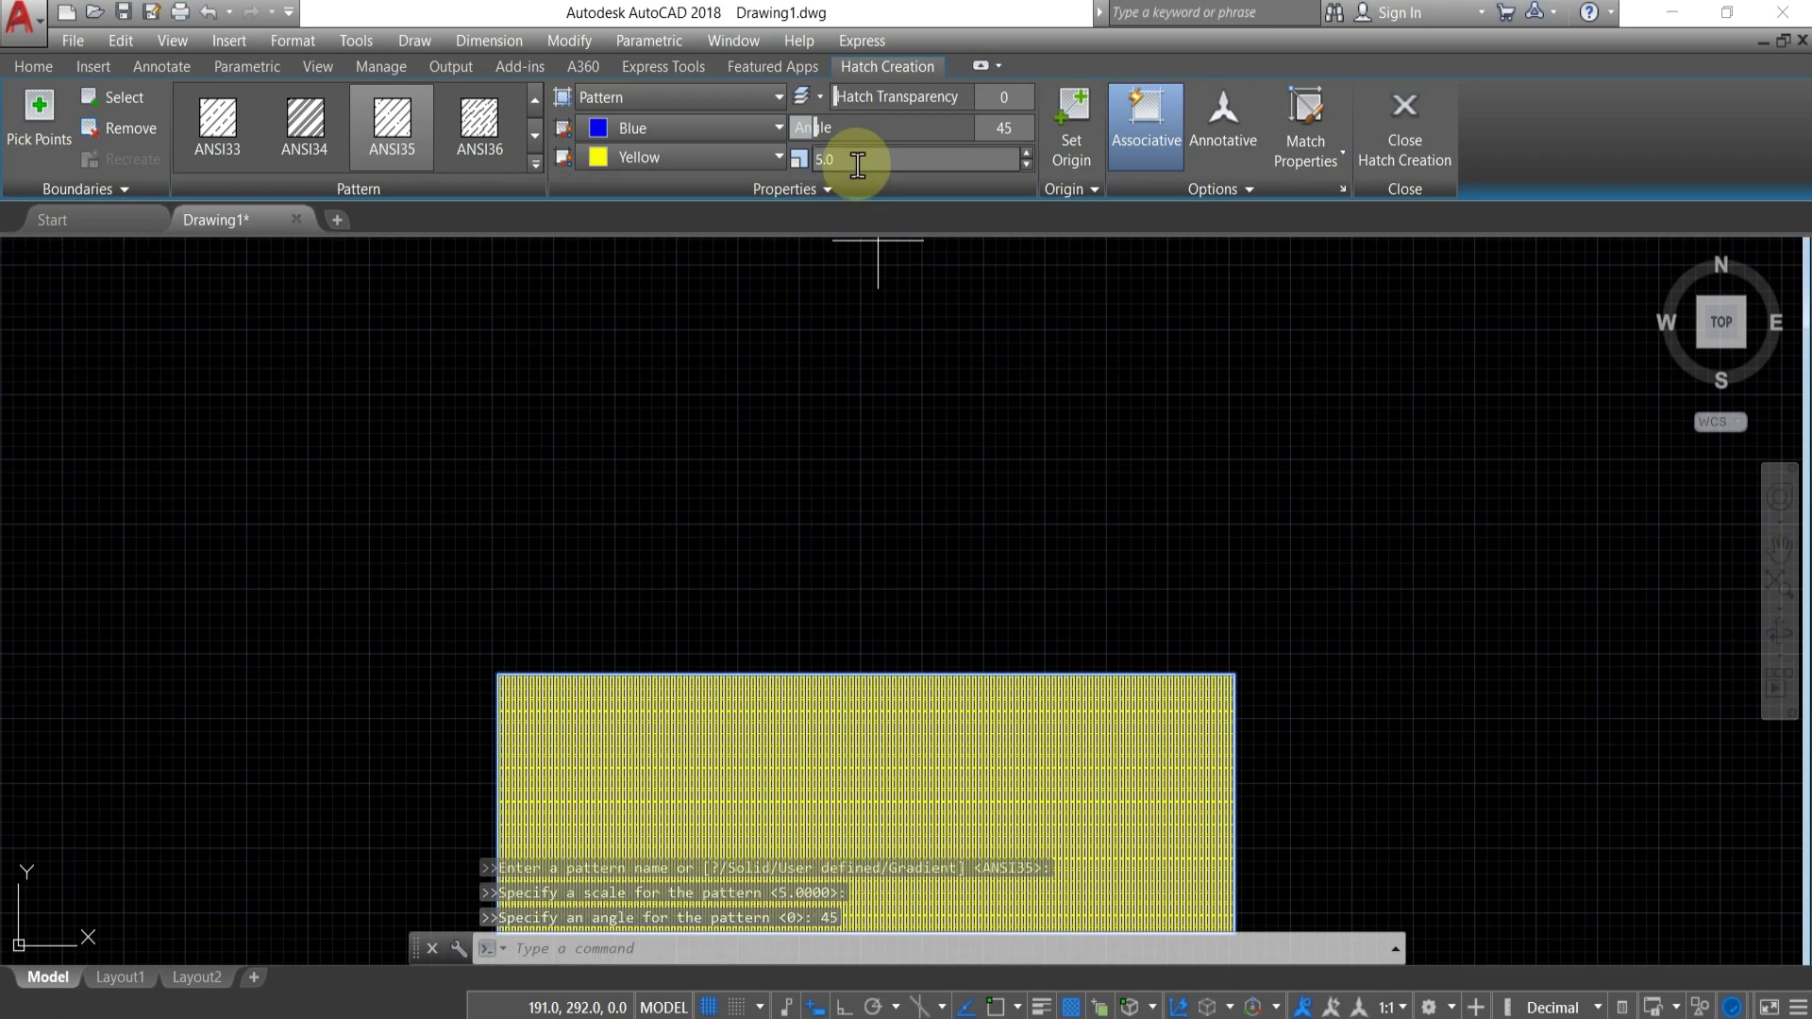
pyautogui.scroll(-1, 857, 160)
pyautogui.scroll(-2, 935, 764)
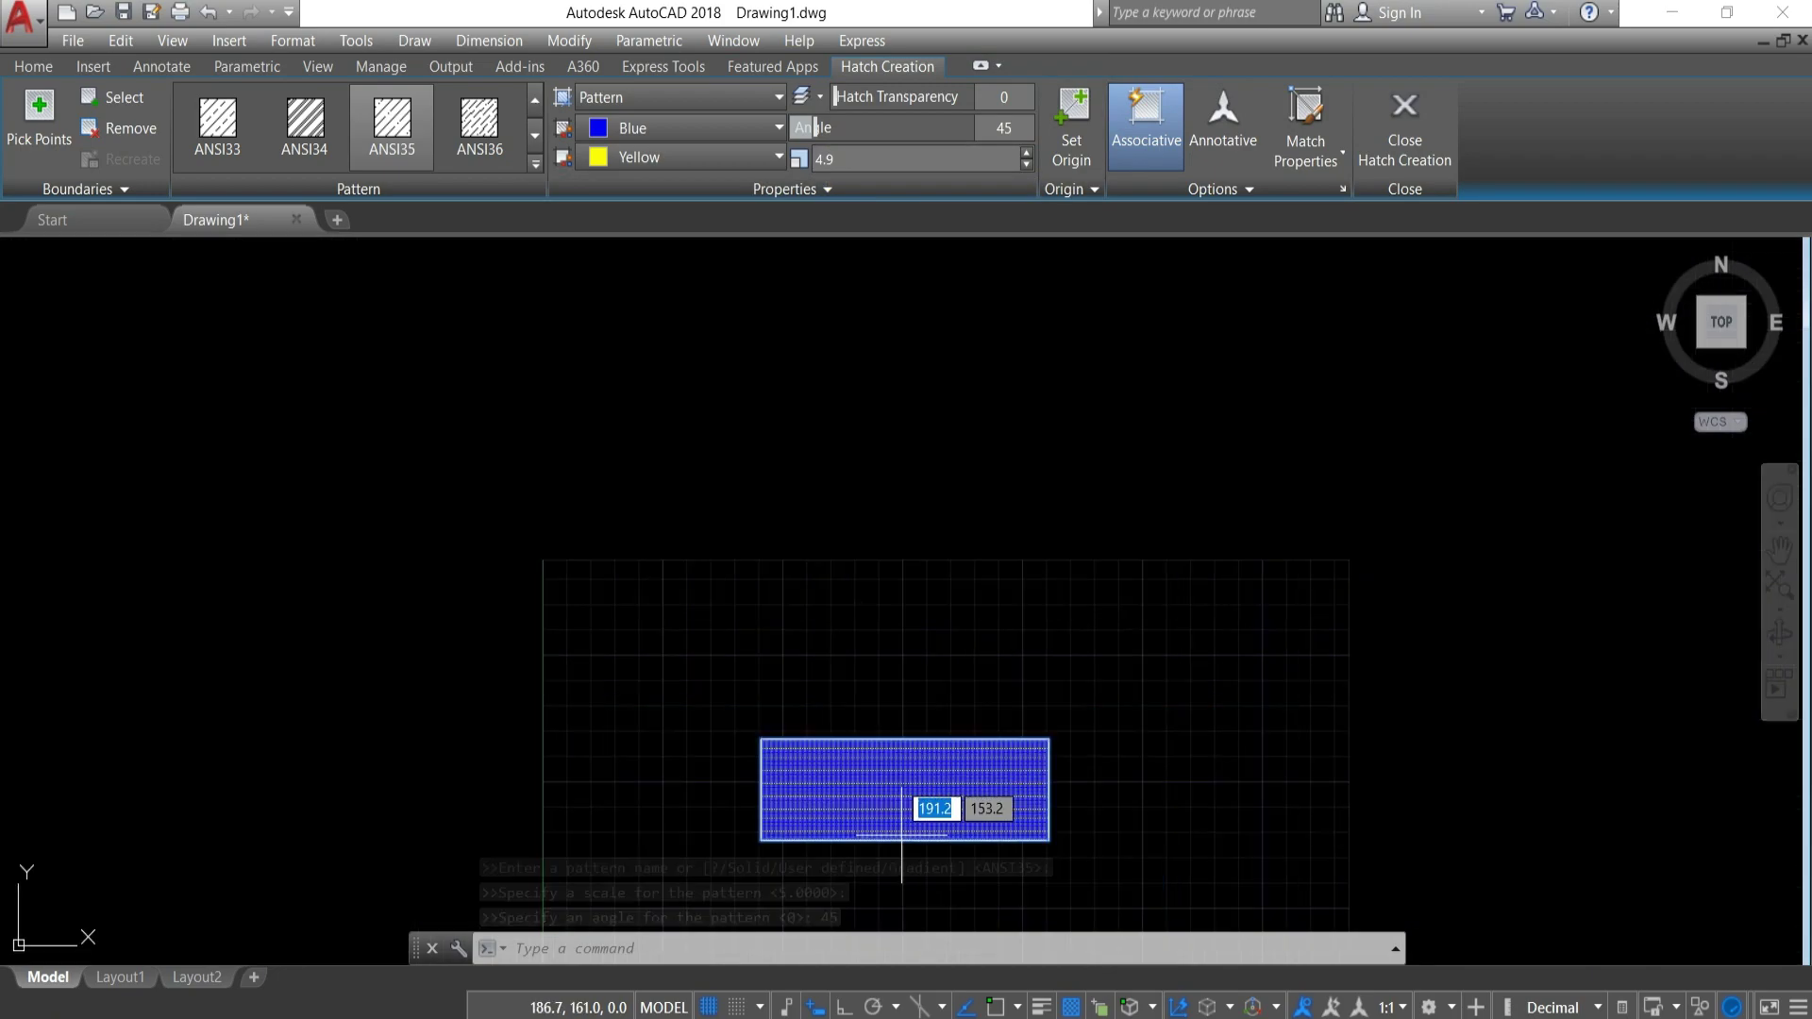
pyautogui.scroll(4, 901, 834)
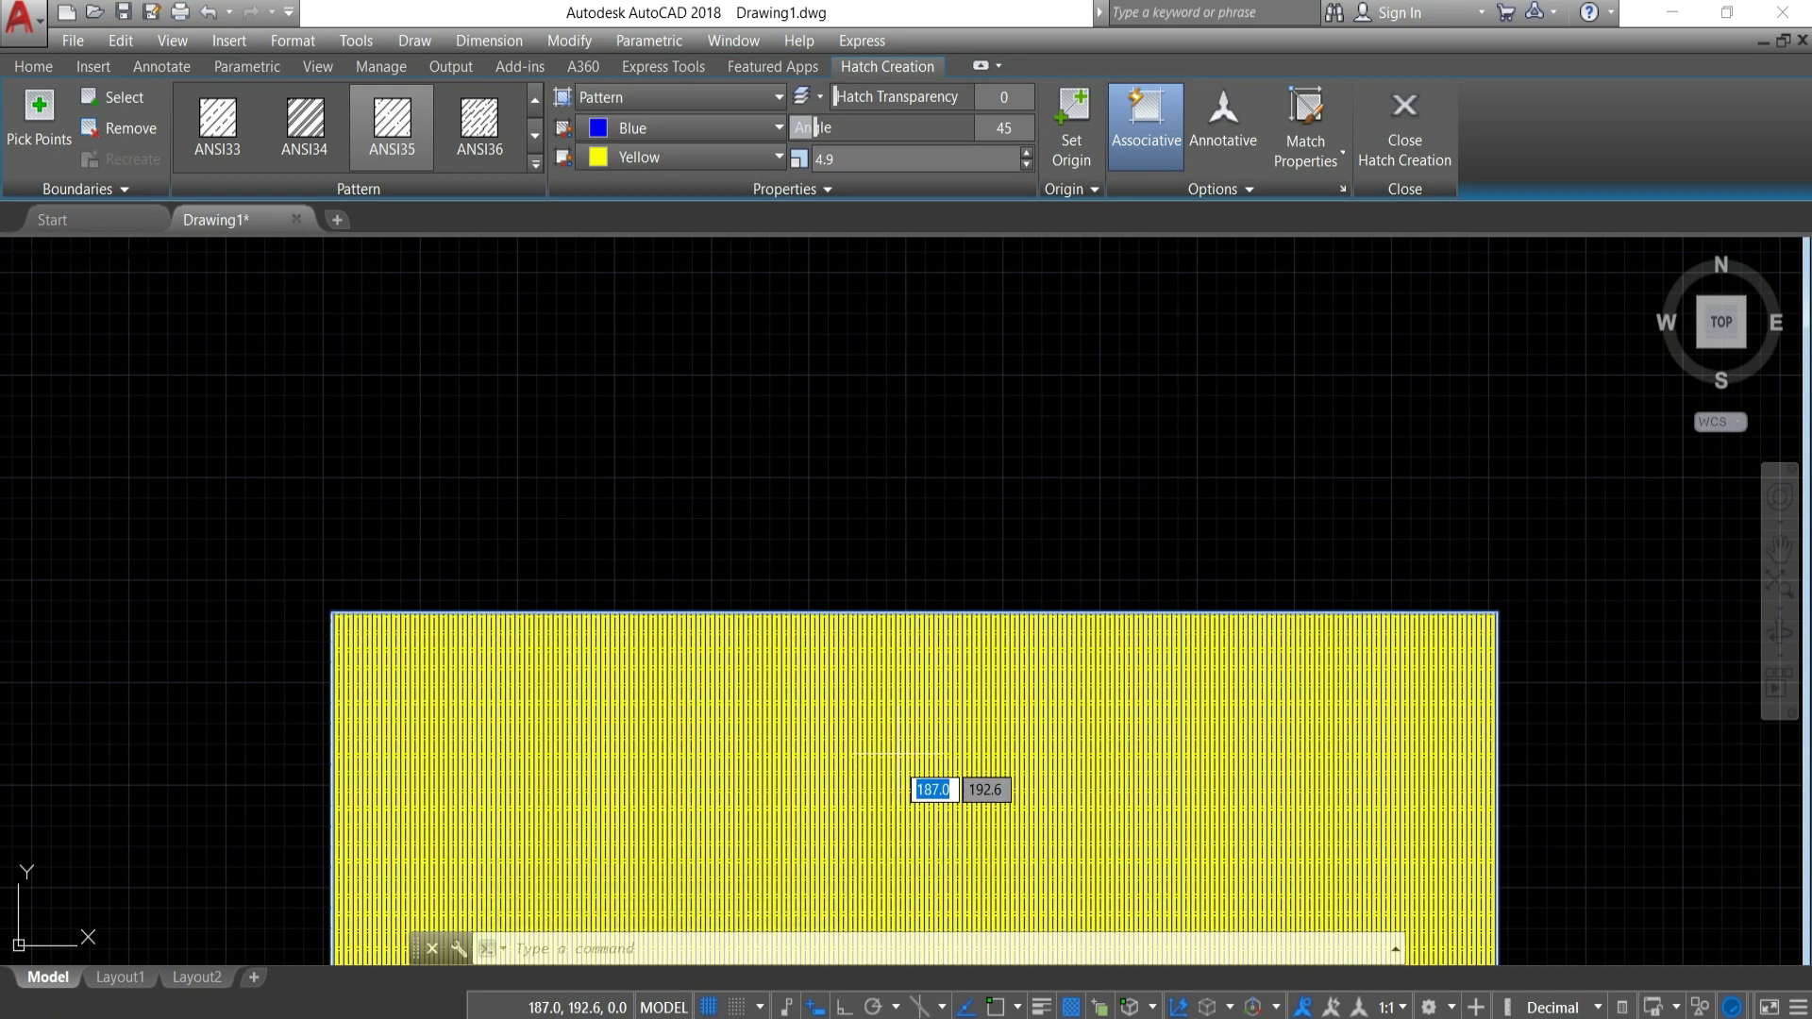
# Increase the hatch scale to 10 and switch the pattern to ANSI33.
pyautogui.click(855, 162)
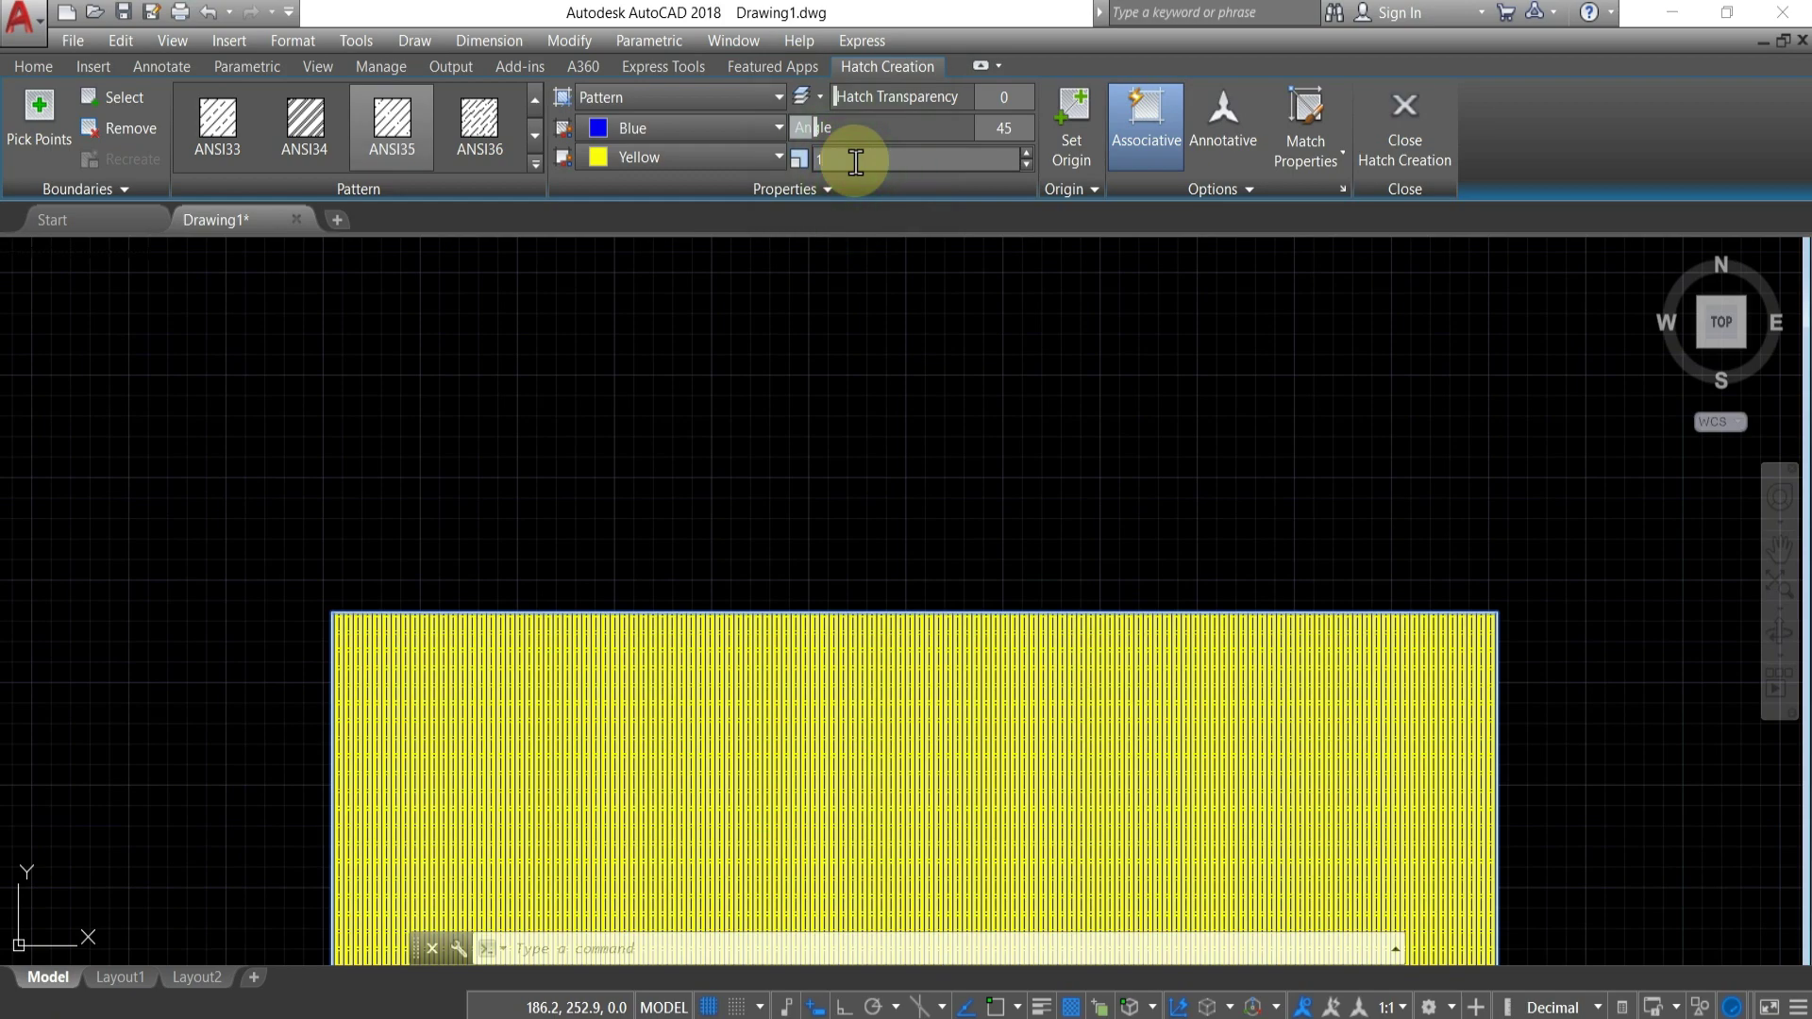
pyautogui.write('10')
pyautogui.press('Return')
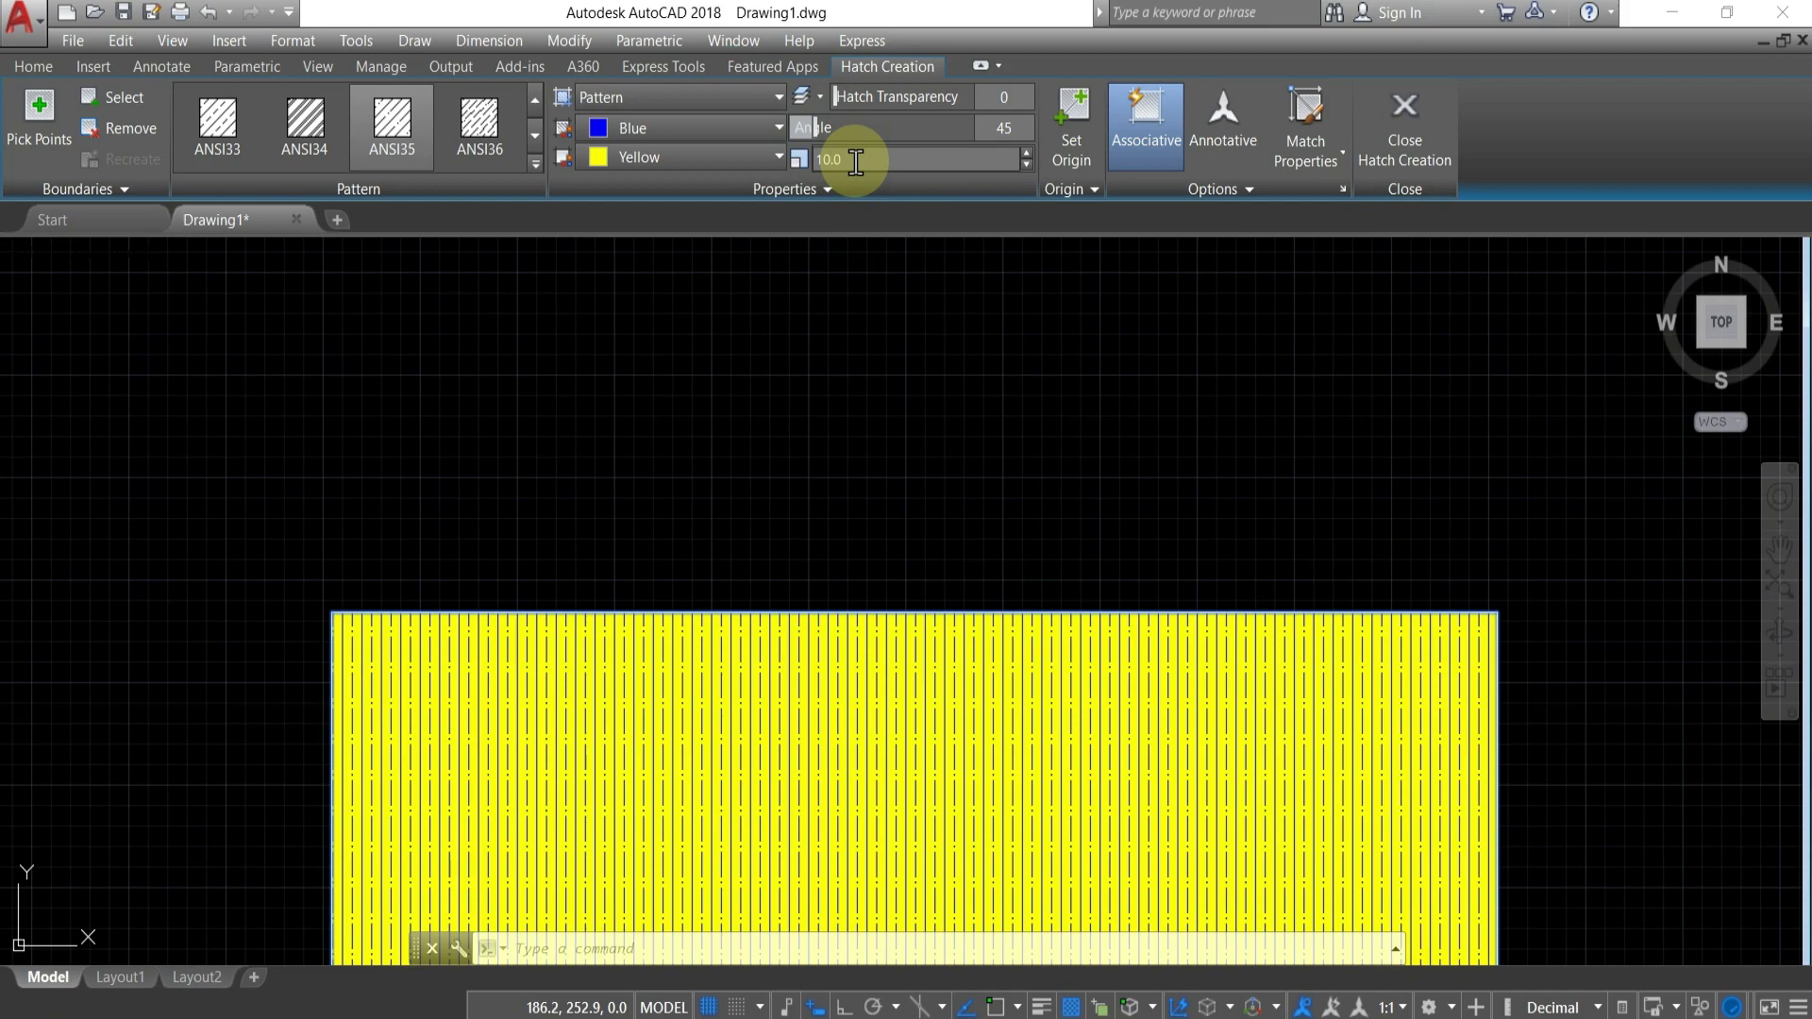
pyautogui.scroll(-5, 972, 609)
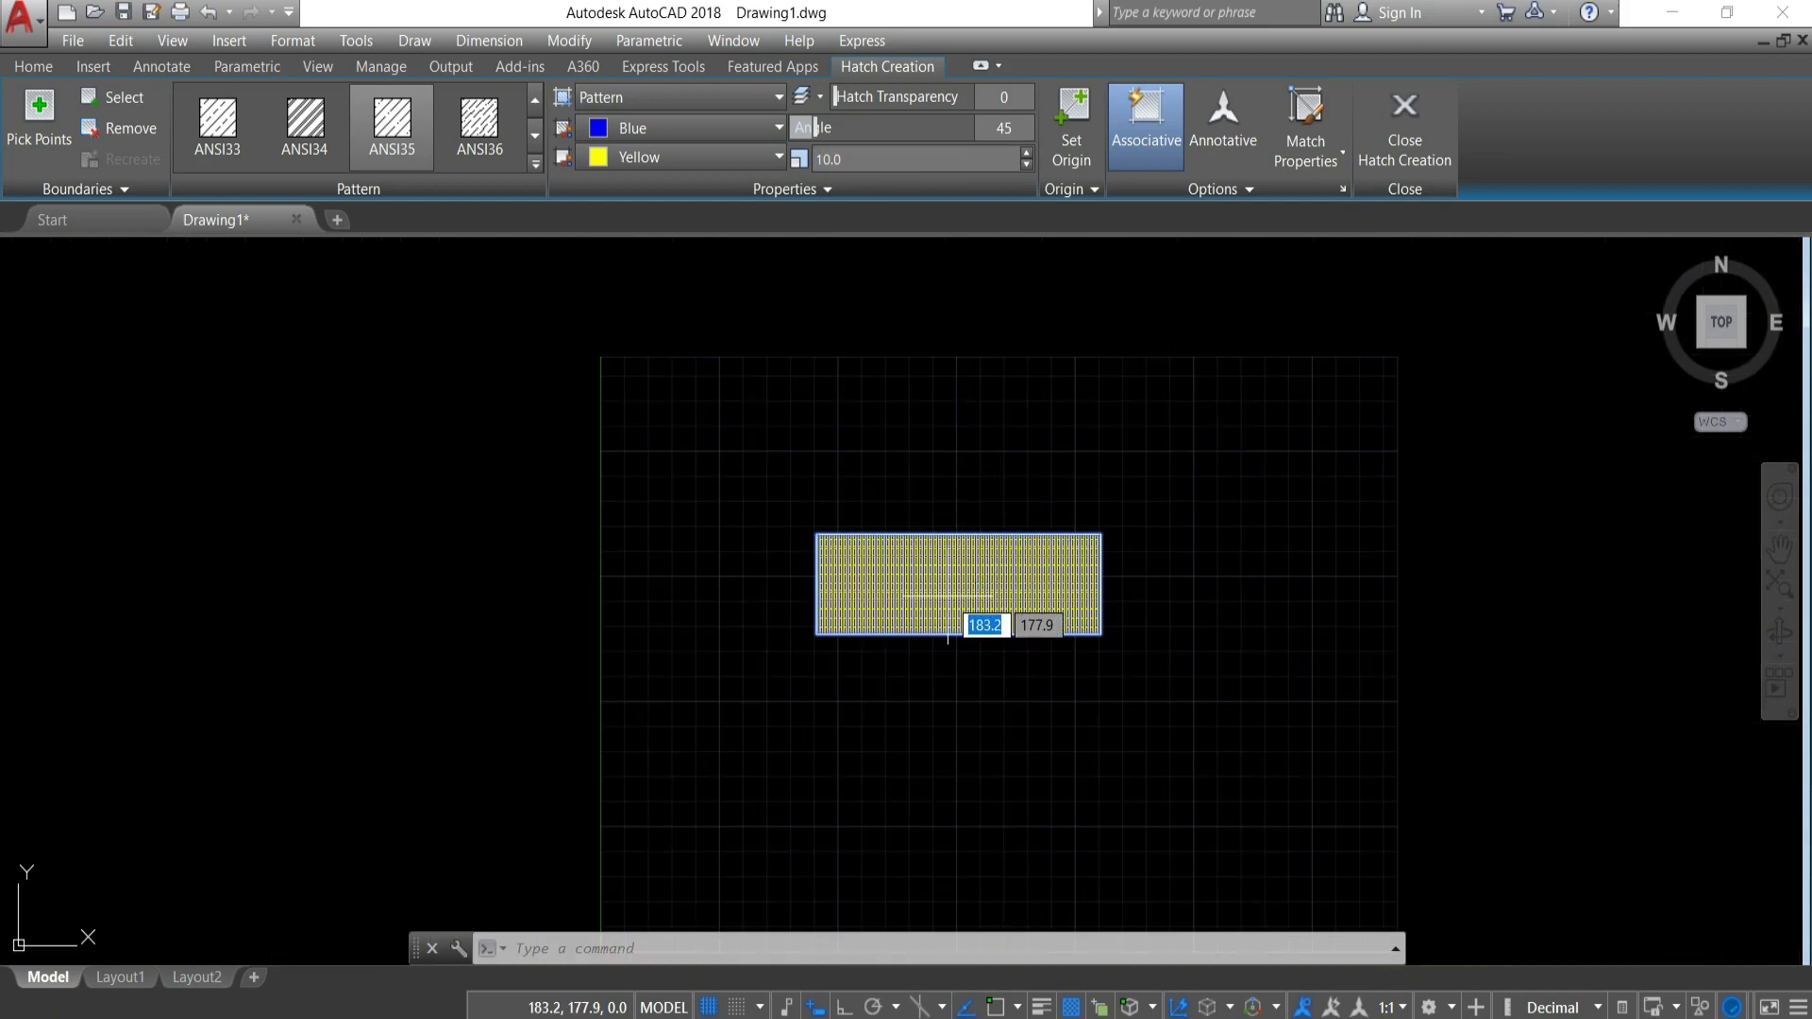
pyautogui.scroll(3, 955, 604)
pyautogui.scroll(4, 949, 595)
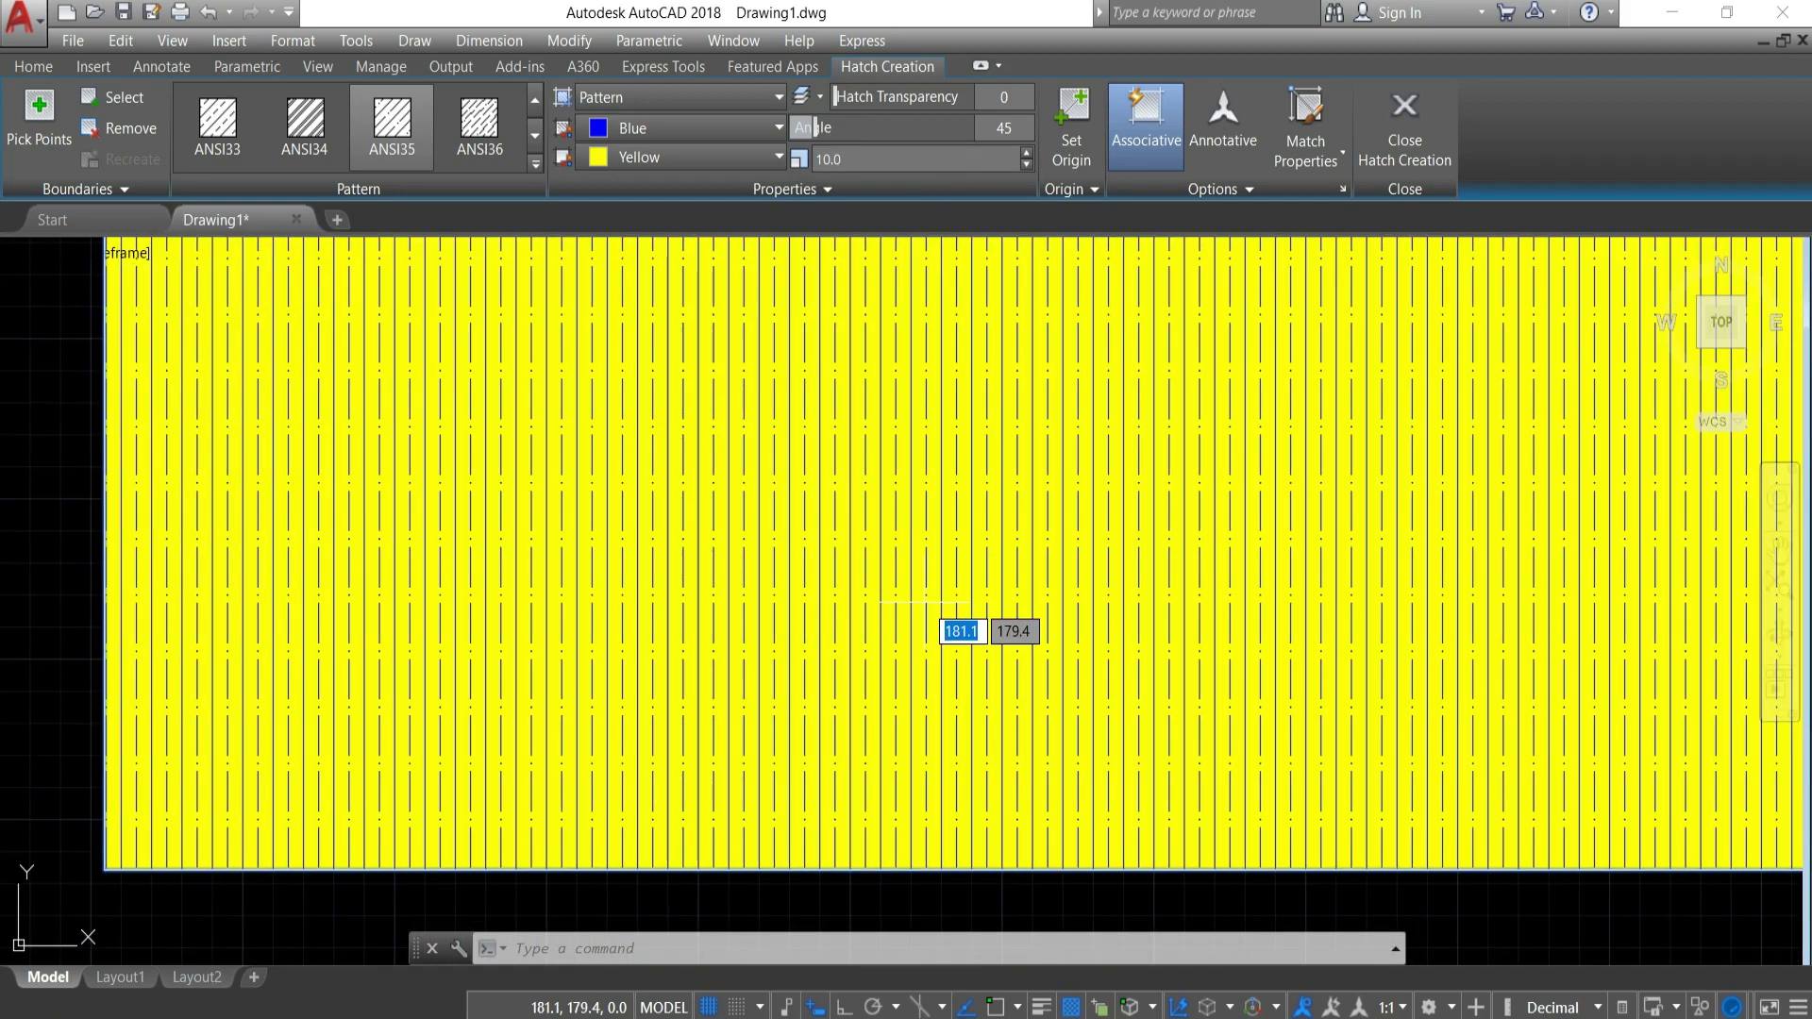
pyautogui.scroll(-5, 925, 601)
pyautogui.scroll(2, 929, 601)
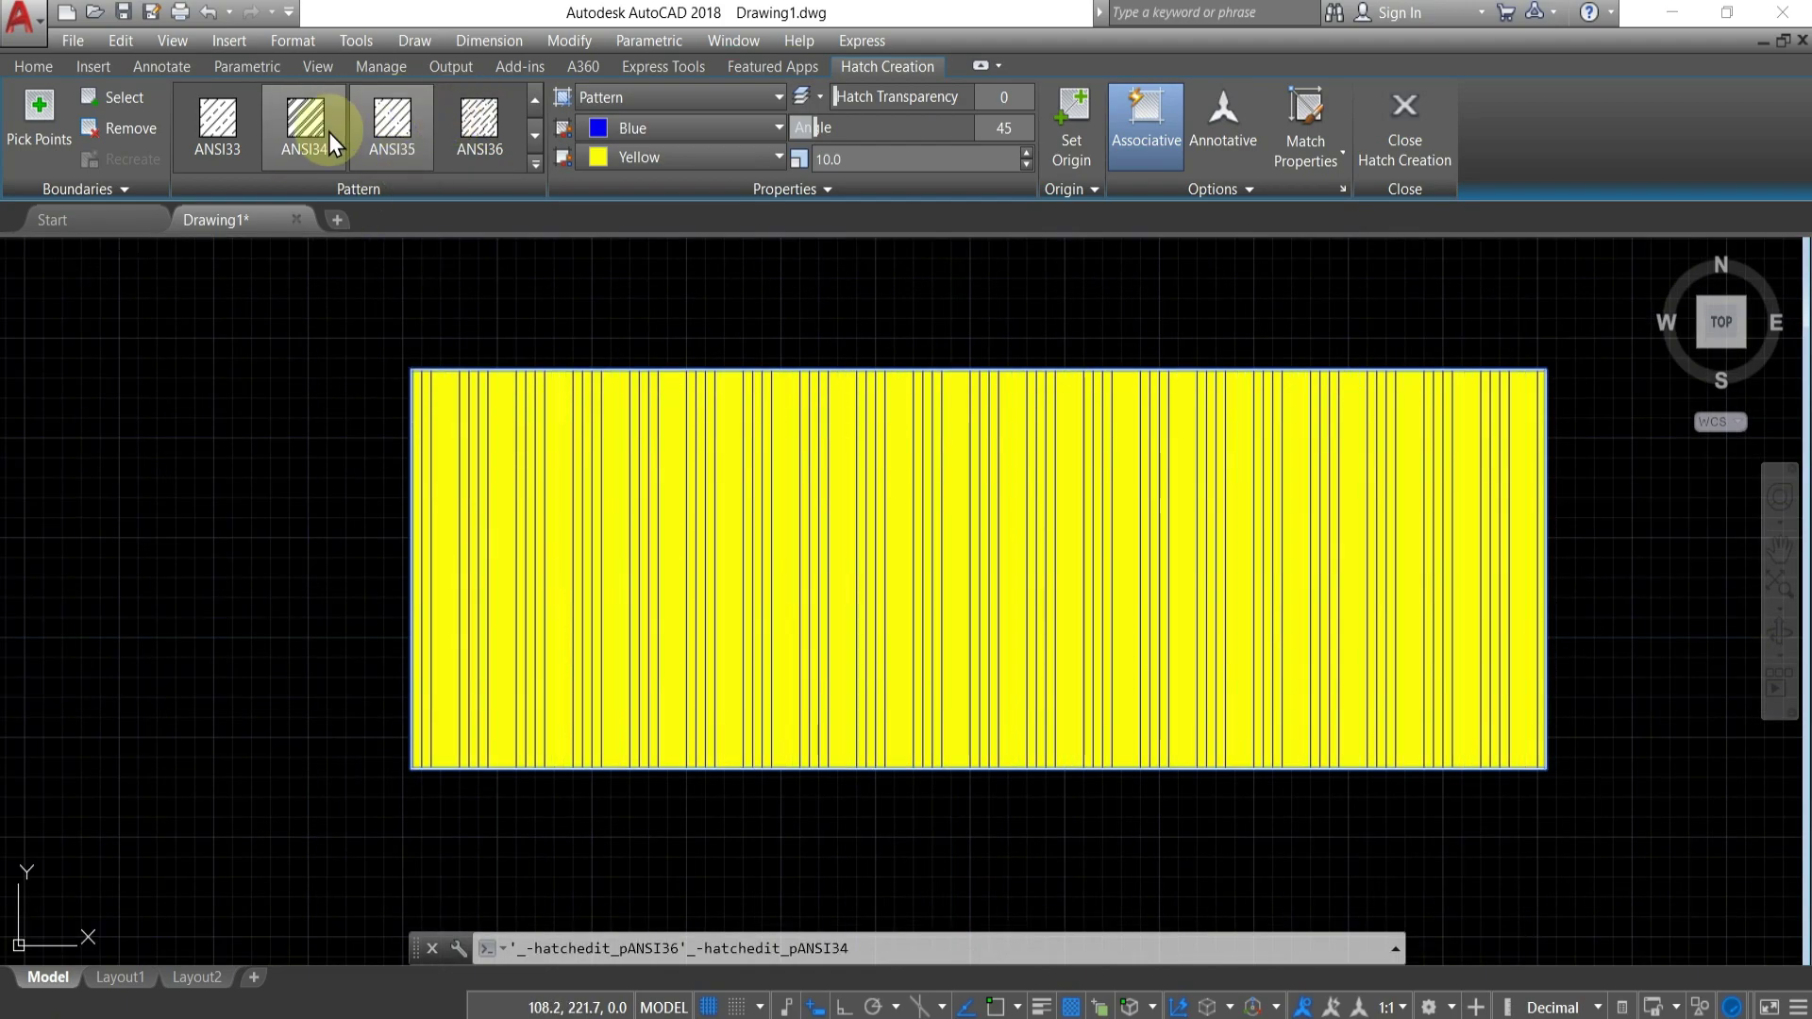
pyautogui.click(219, 123)
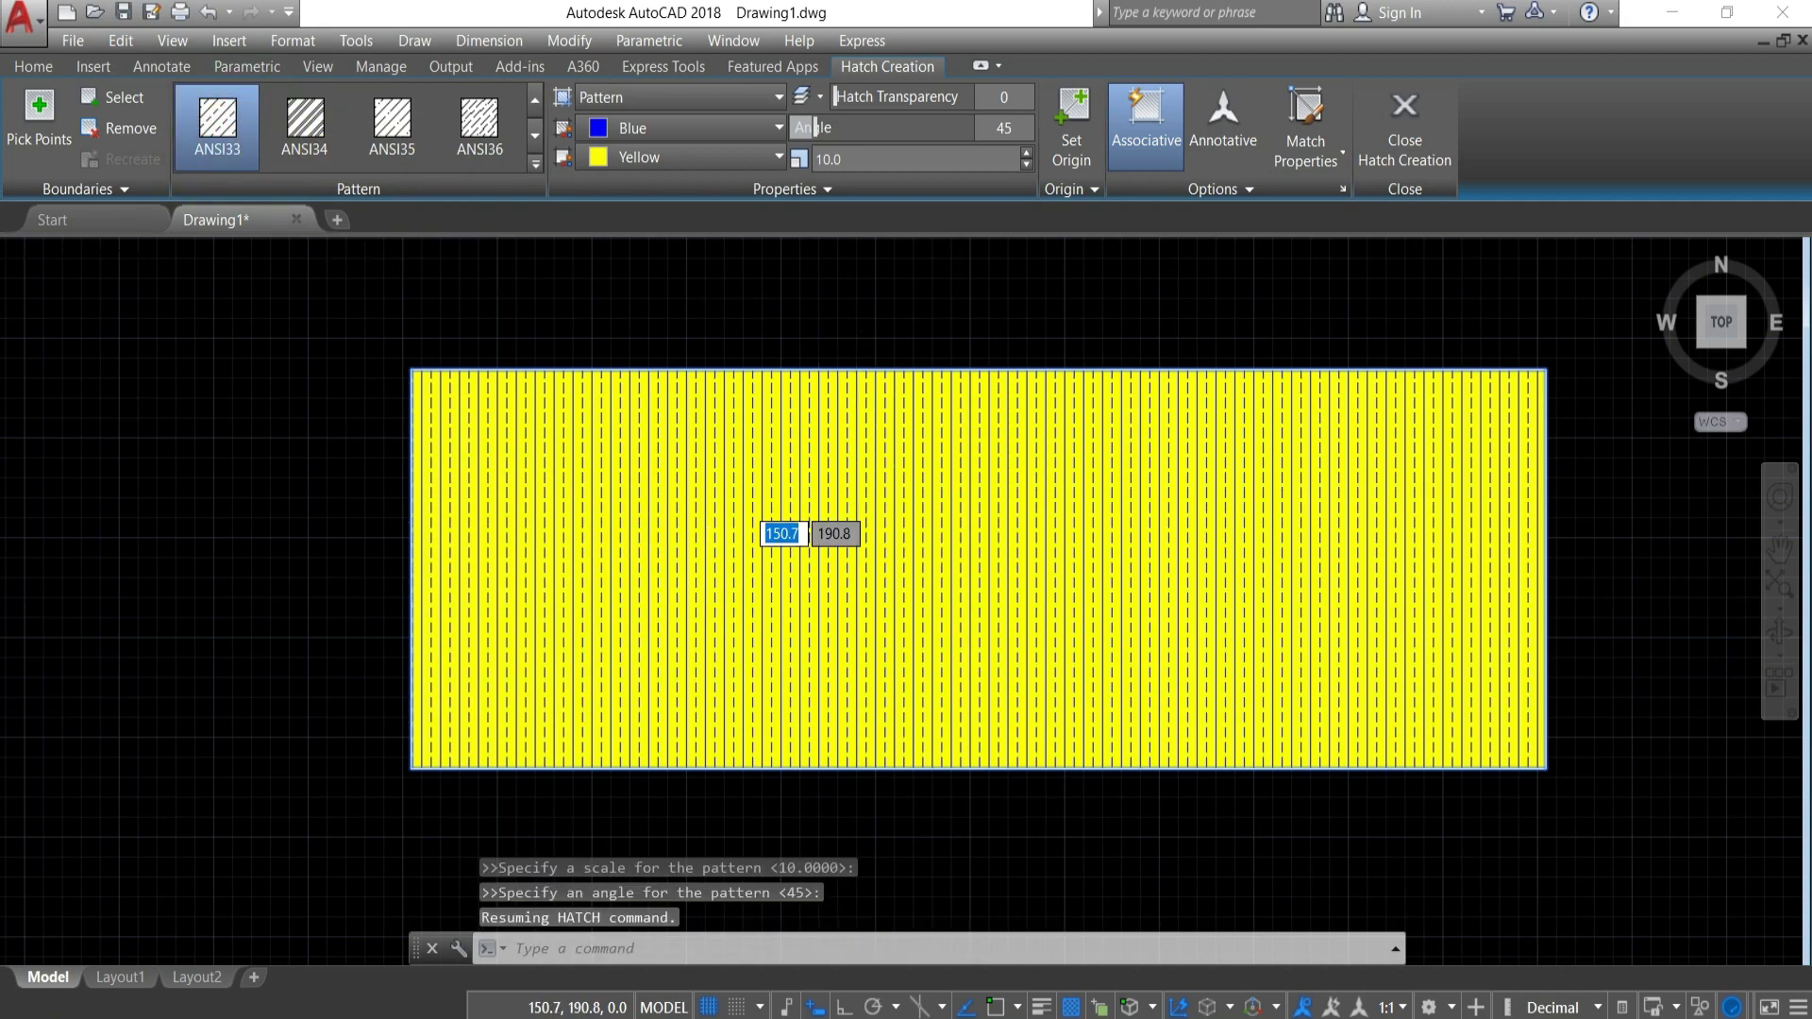
pyautogui.scroll(-3, 830, 506)
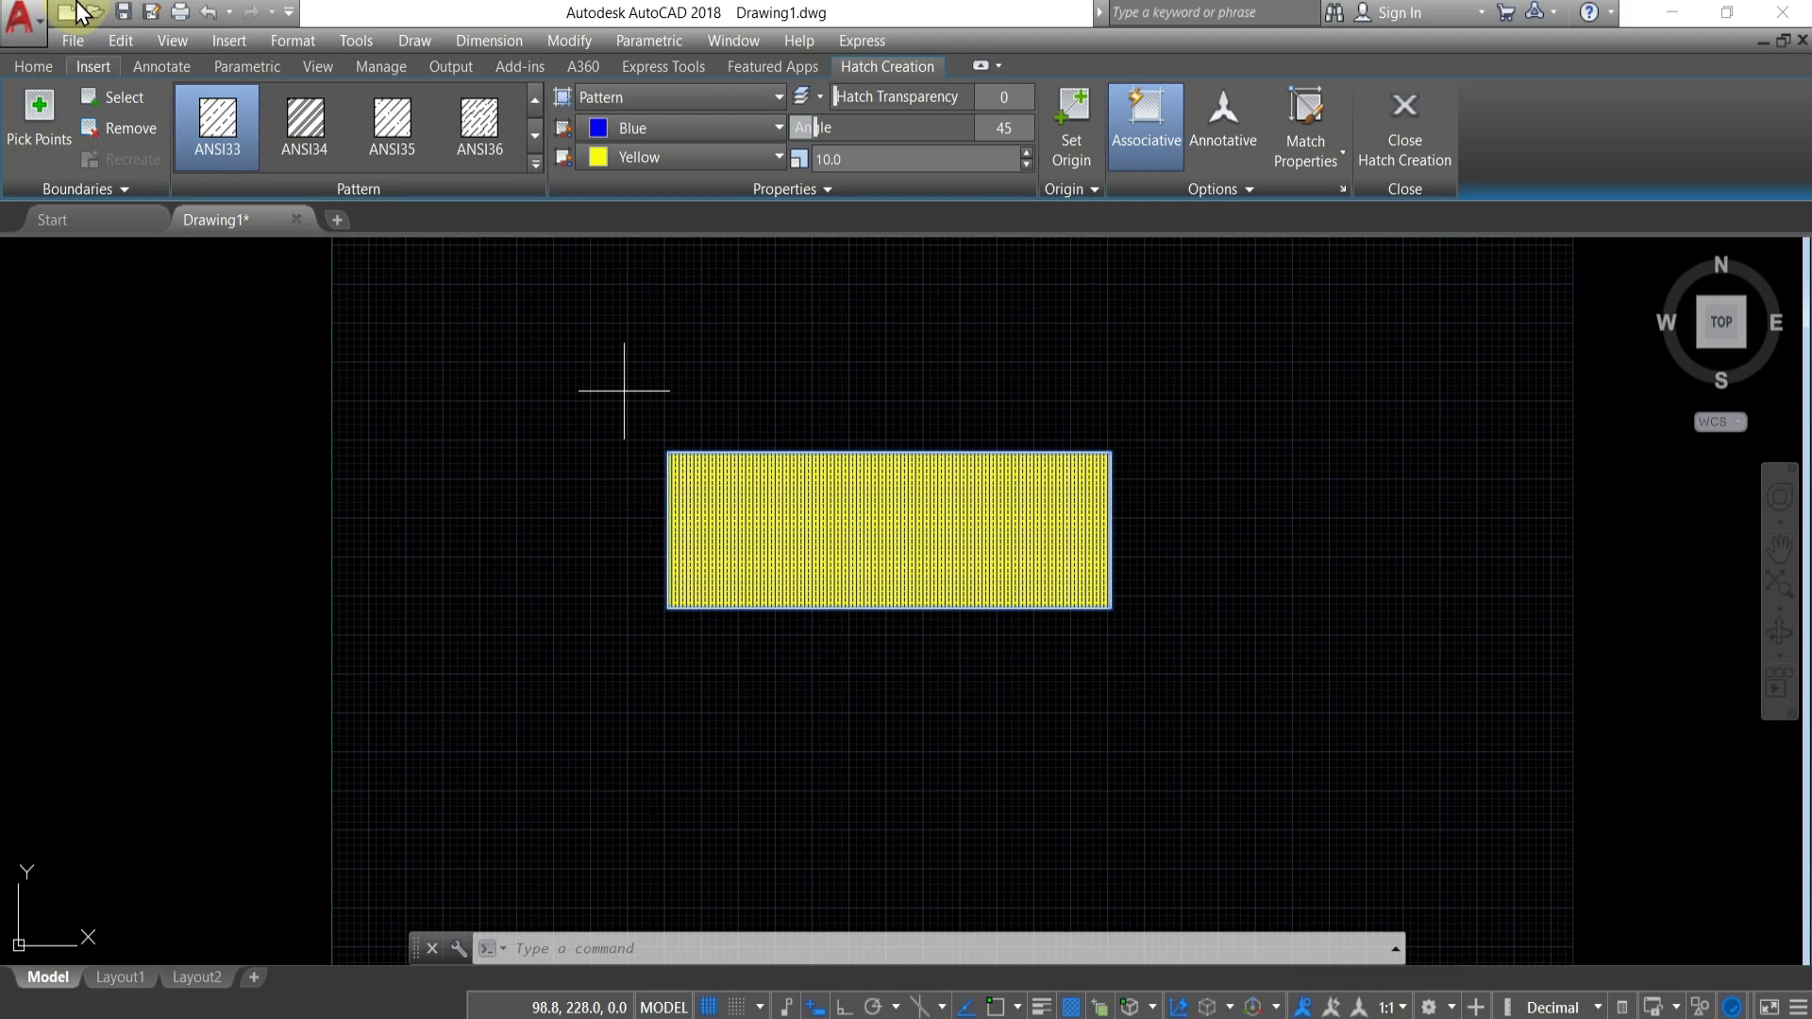
# Undo the hatch and apply a gradient fill inside the rectangle.
pyautogui.hotkey('ctrl', 'z')
pyautogui.click(246, 158)
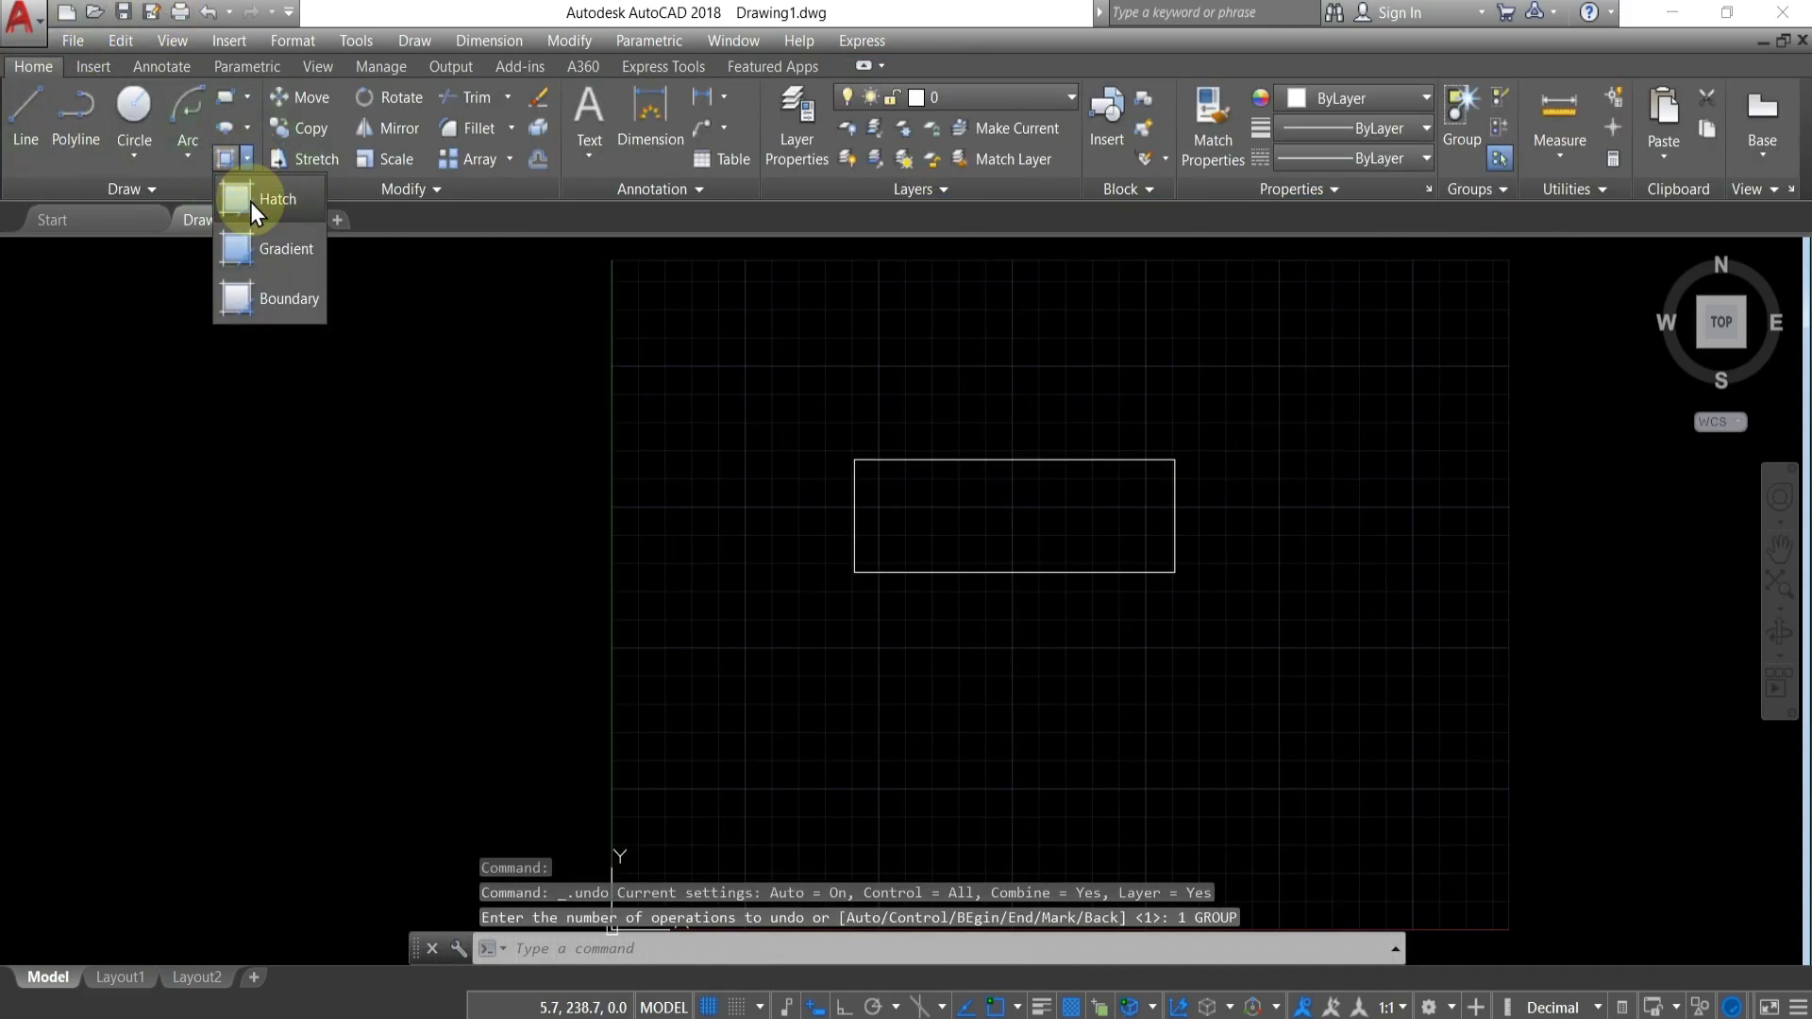
pyautogui.click(255, 251)
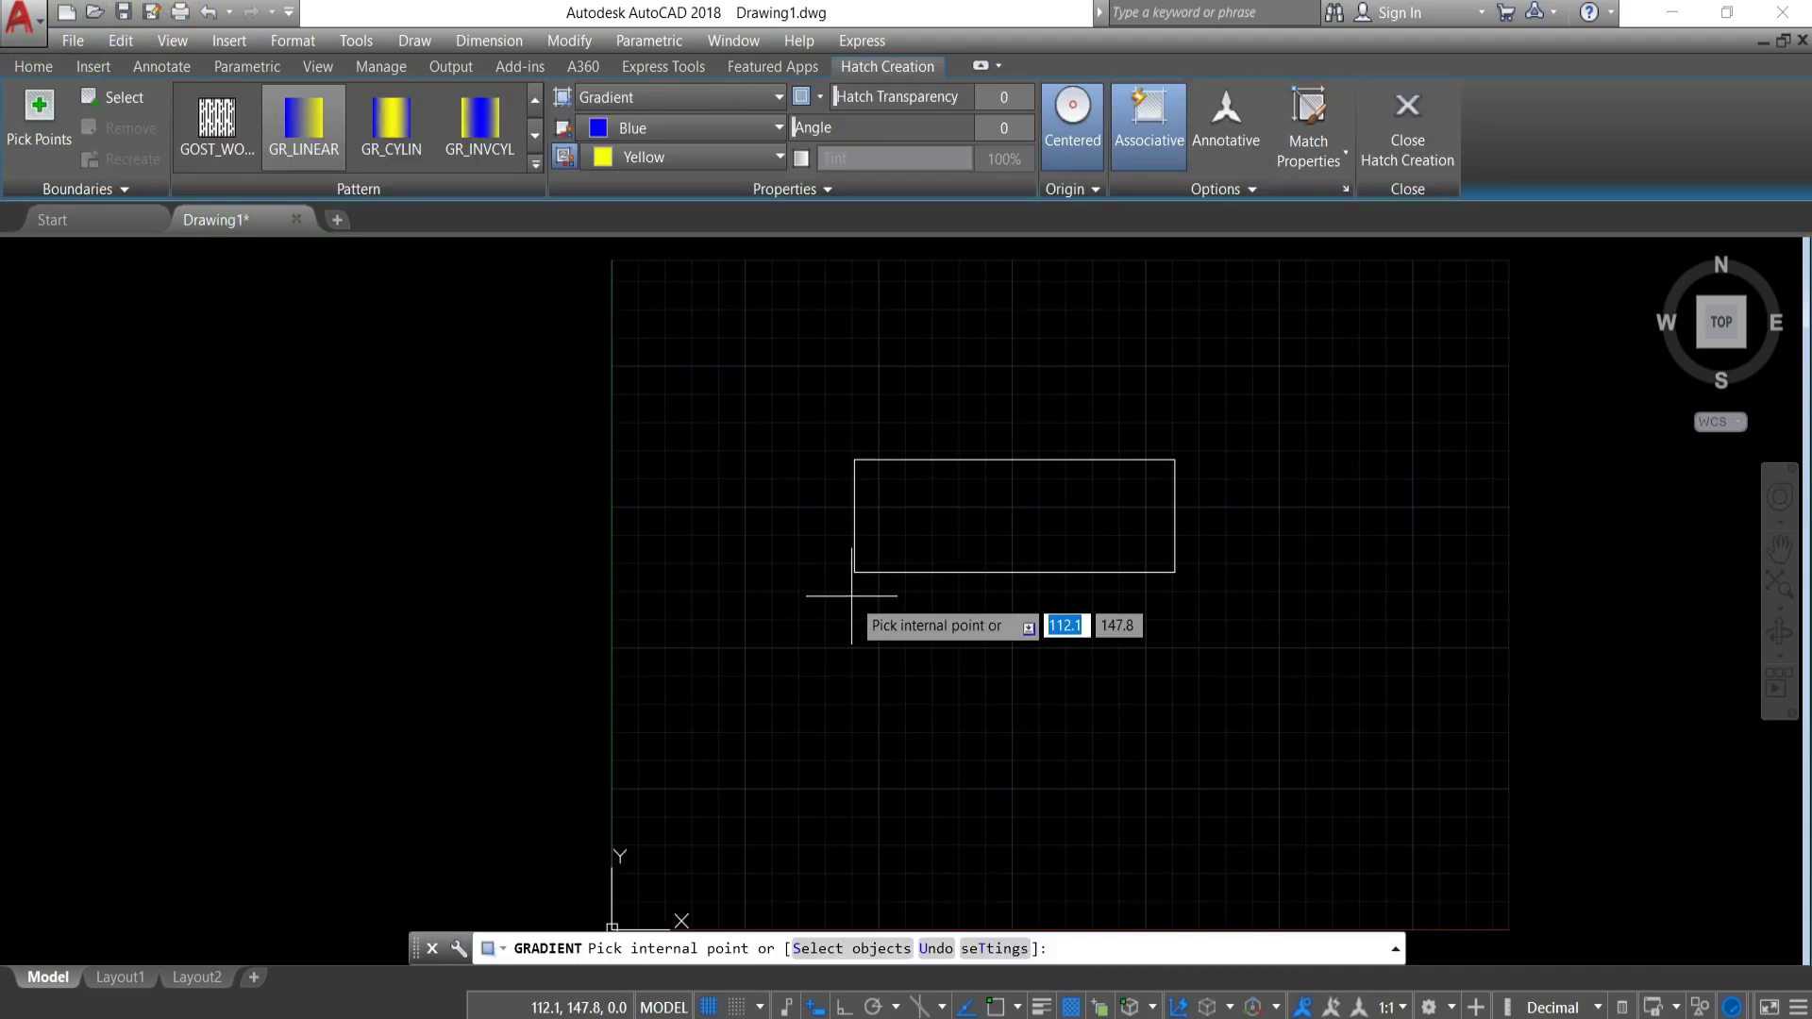
pyautogui.click(898, 531)
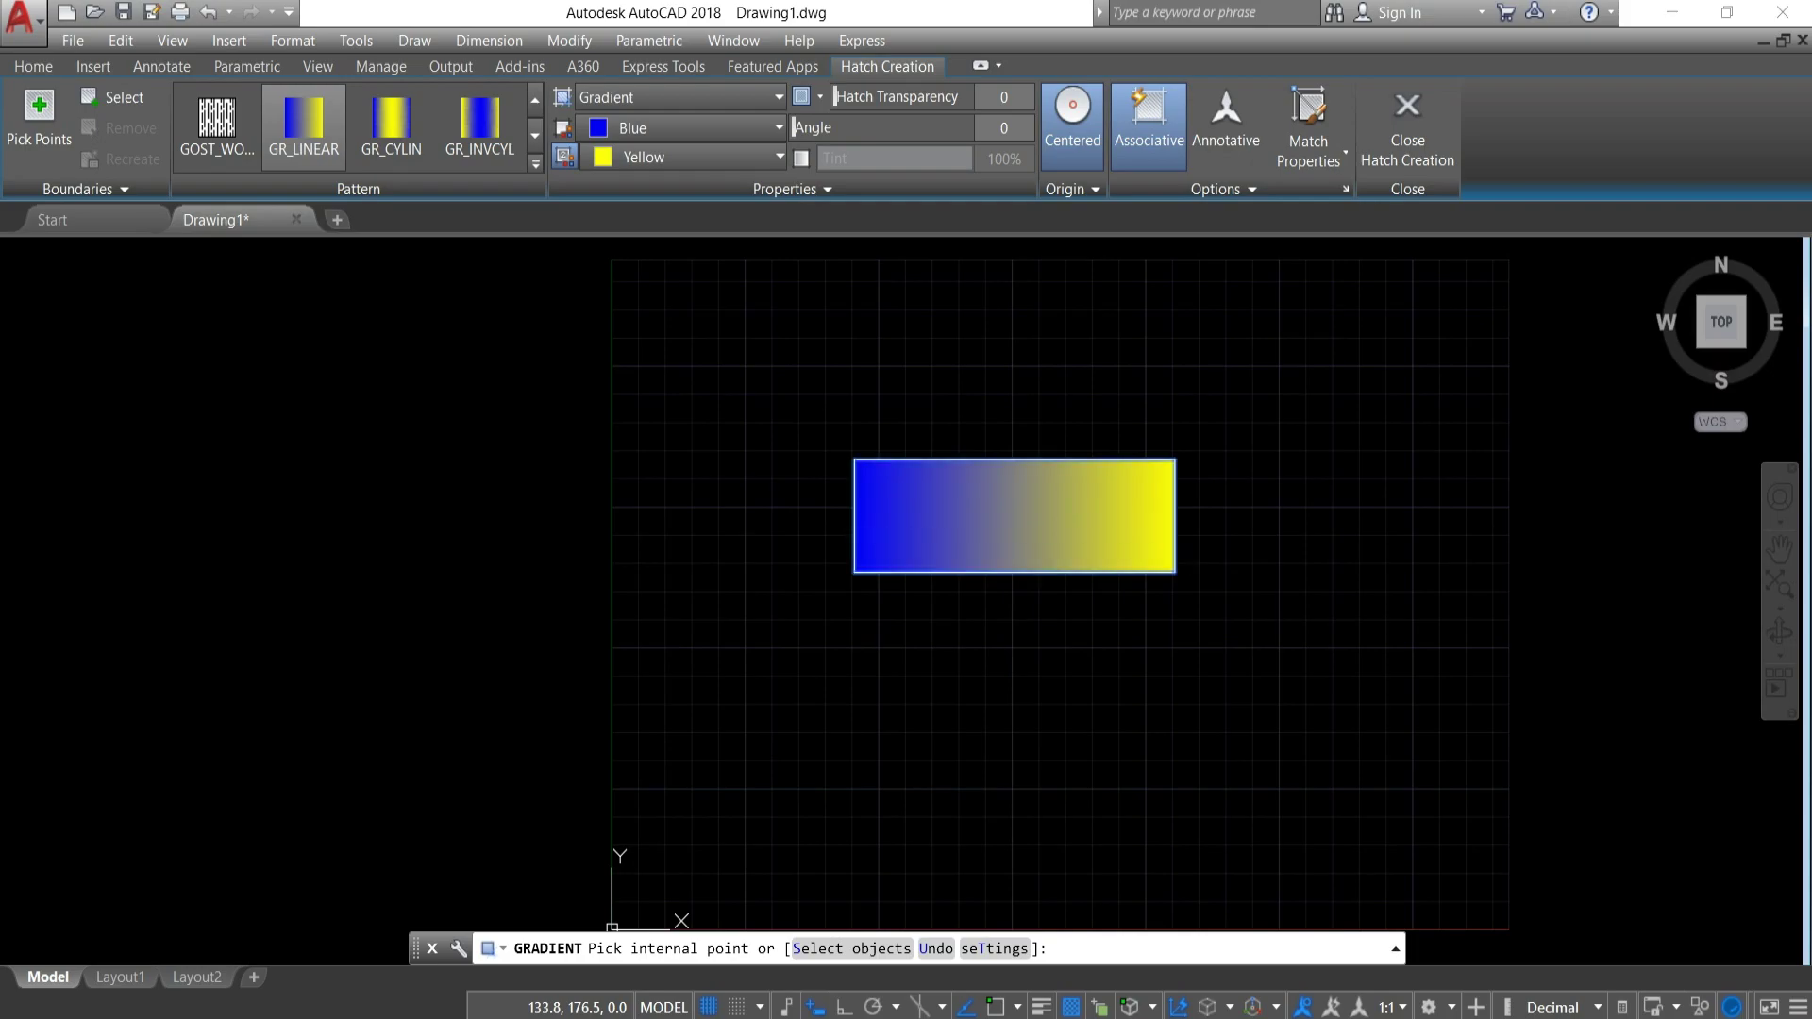
# Try Magenta and pale yellow 229,232,120 gradient colours, then undo the gradient.
pyautogui.click(744, 134)
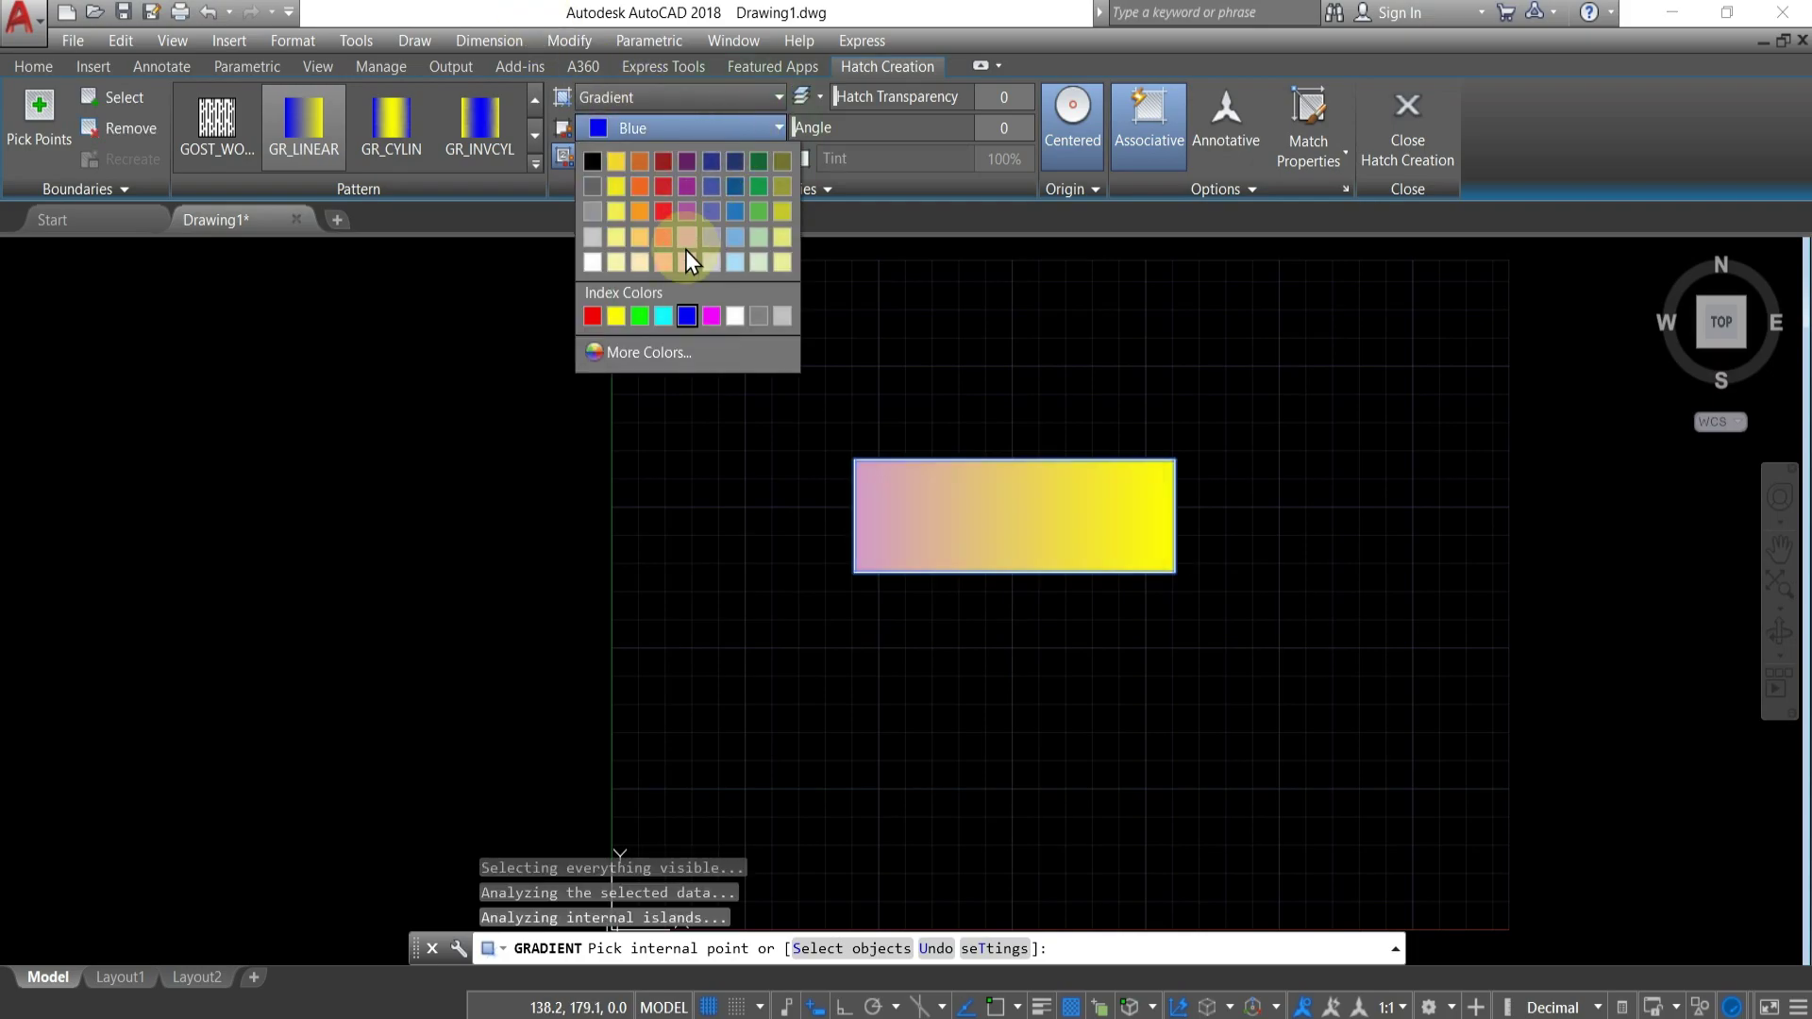
pyautogui.click(712, 317)
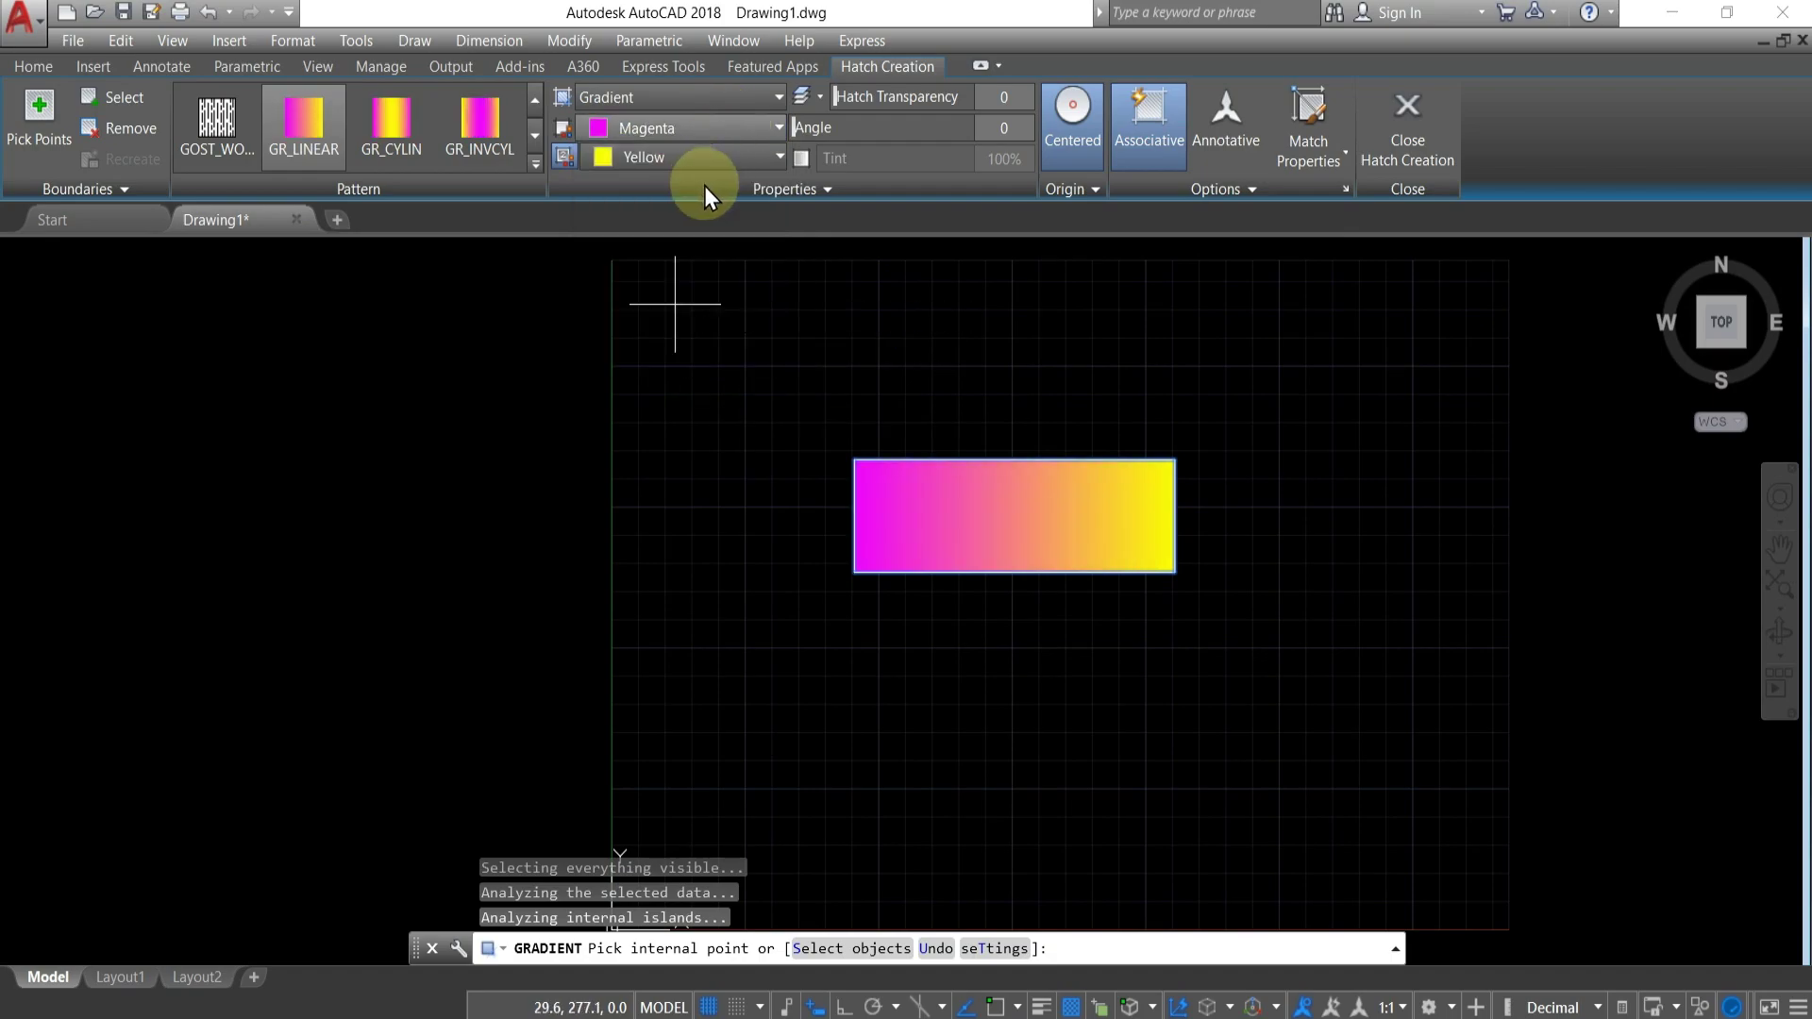
pyautogui.click(729, 159)
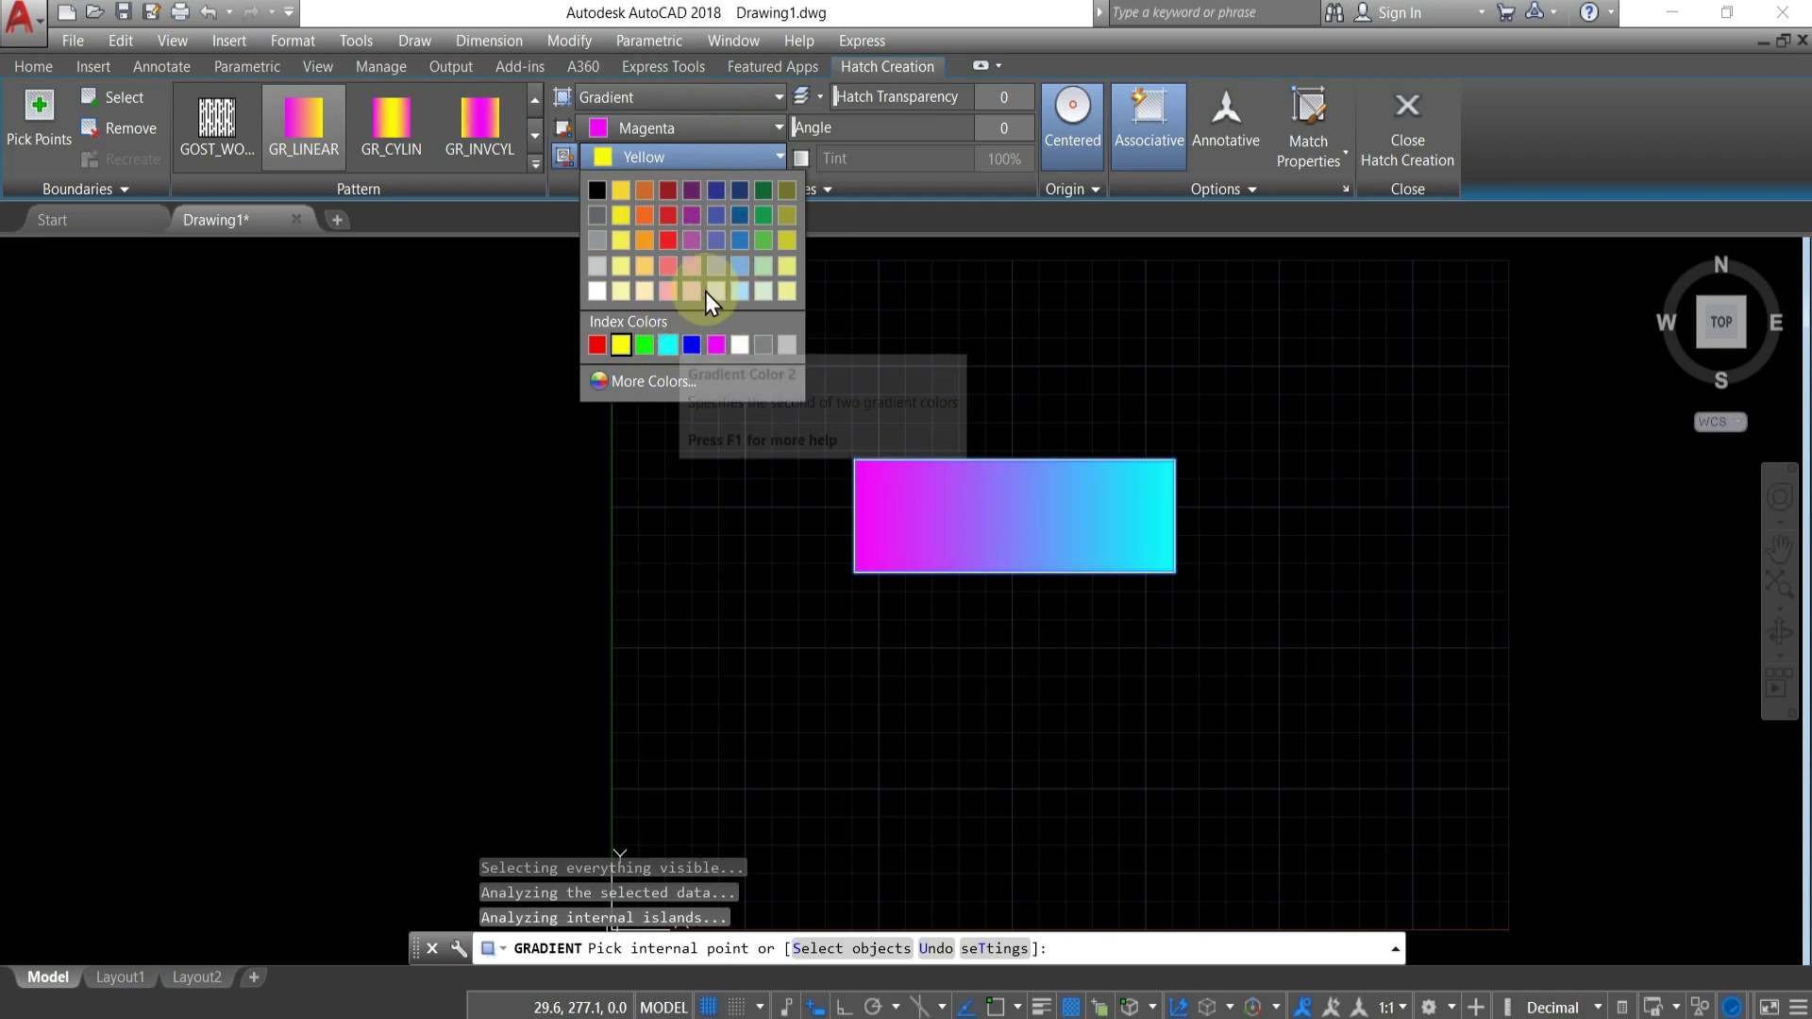
pyautogui.click(788, 267)
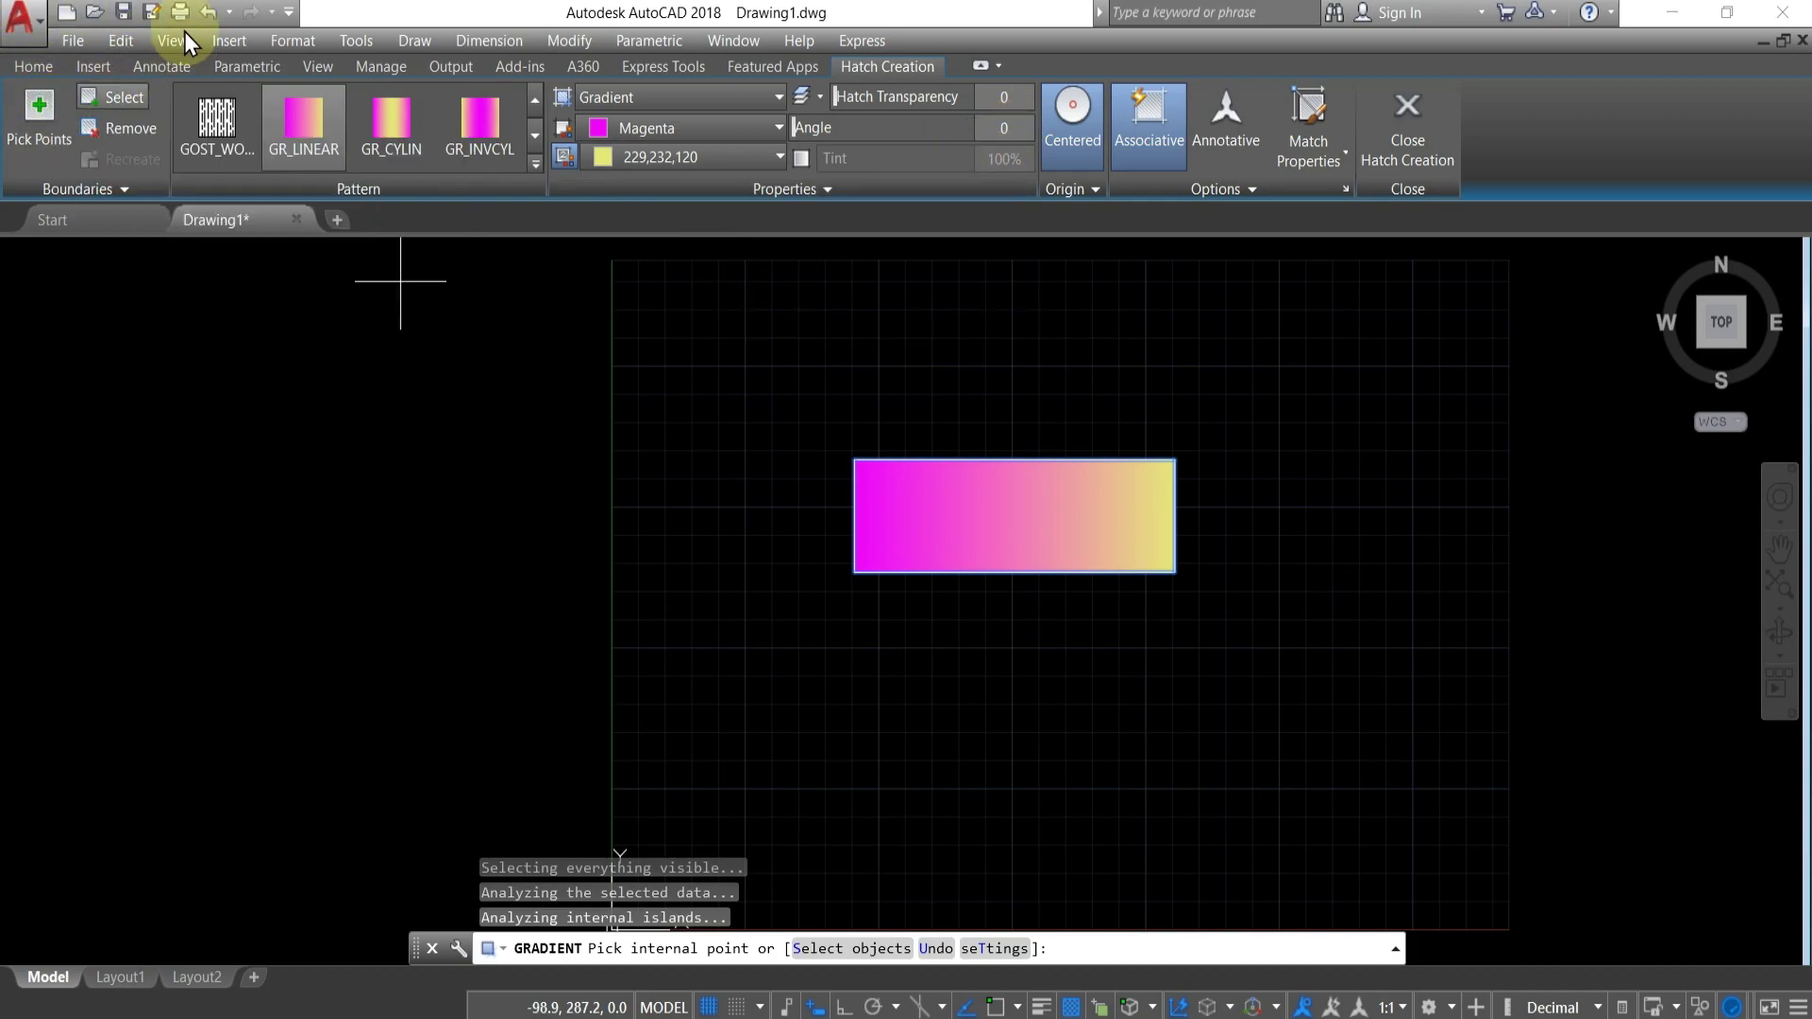
pyautogui.click(208, 13)
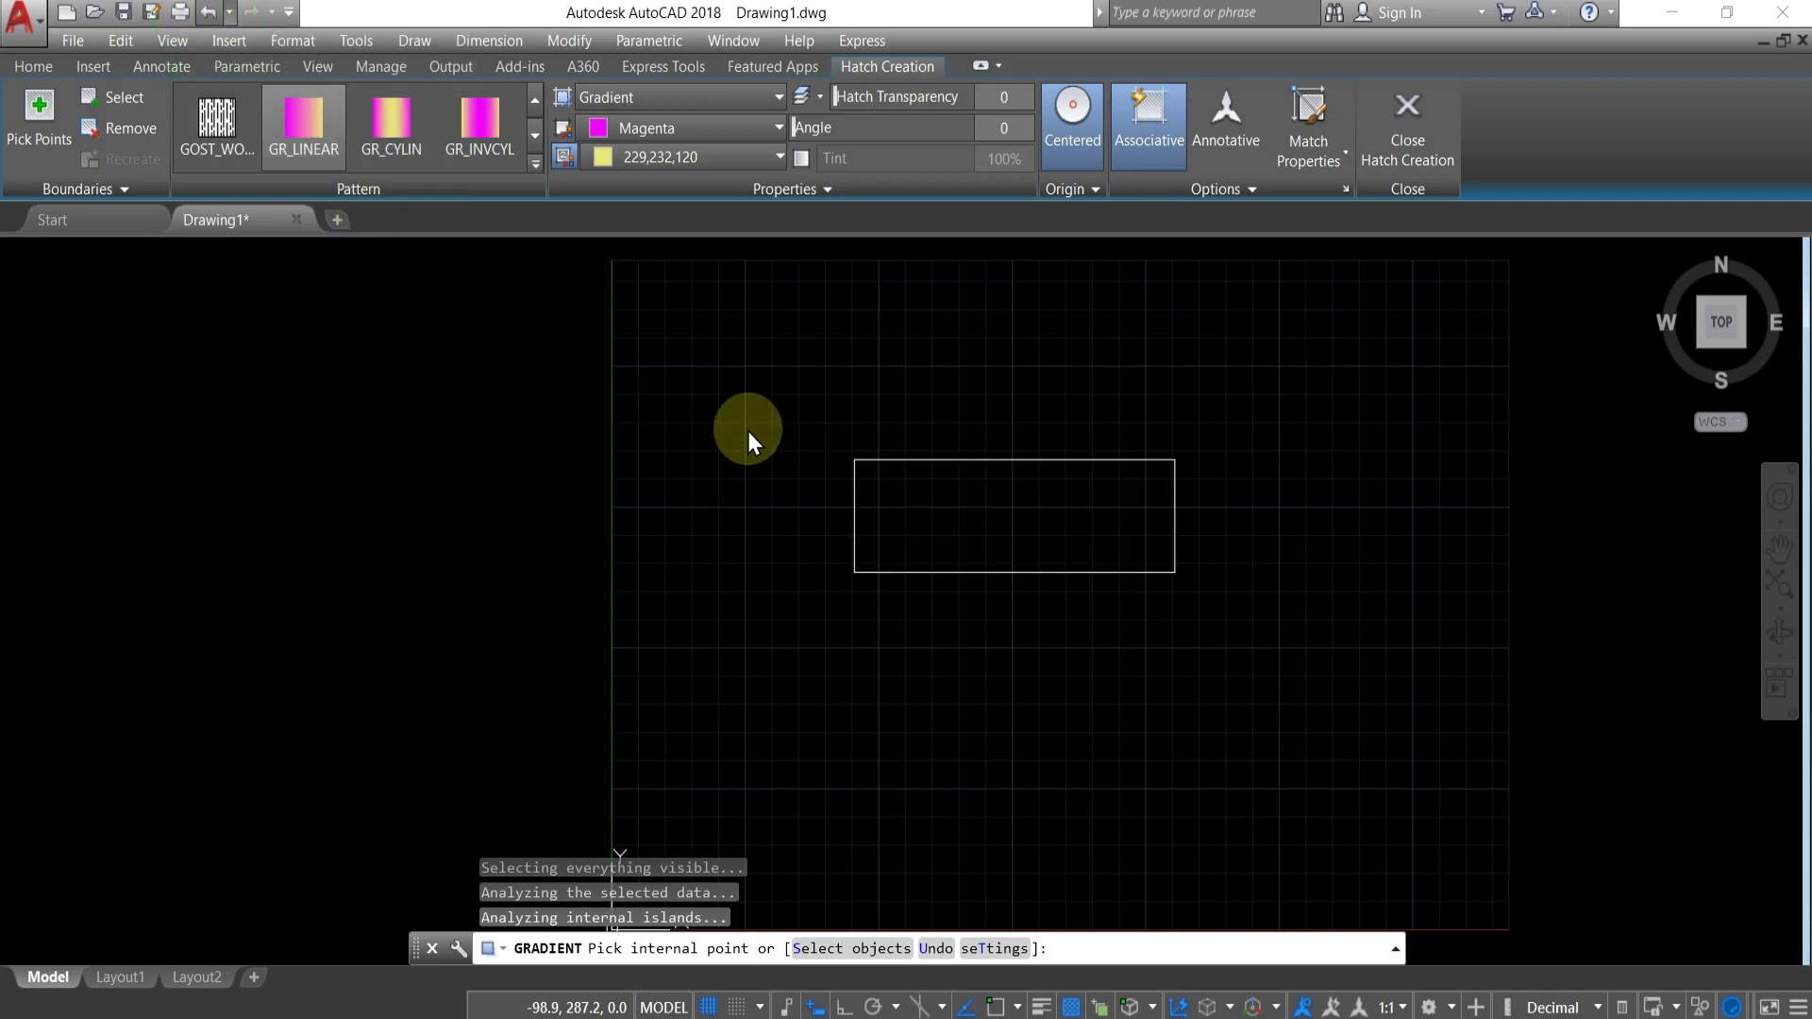
pyautogui.click(33, 66)
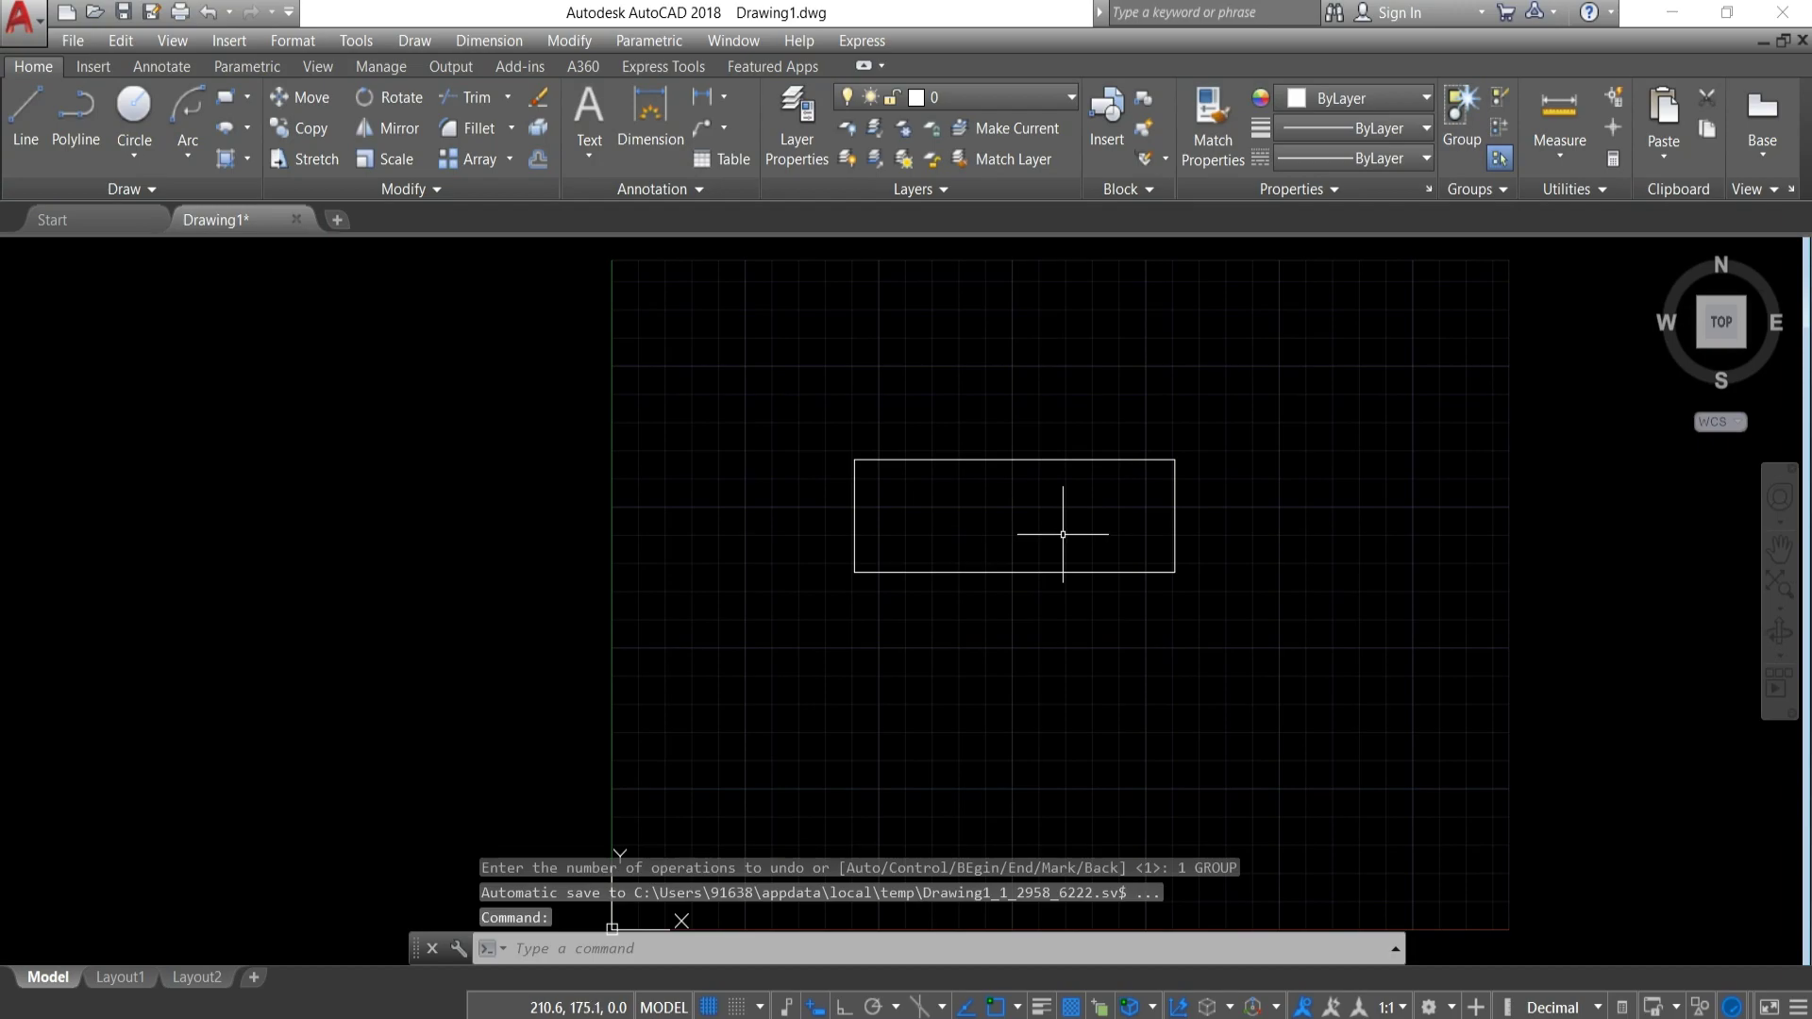
# Draw a diagonal line across the rectangle from above its top edge to below-left.
pyautogui.click(22, 118)
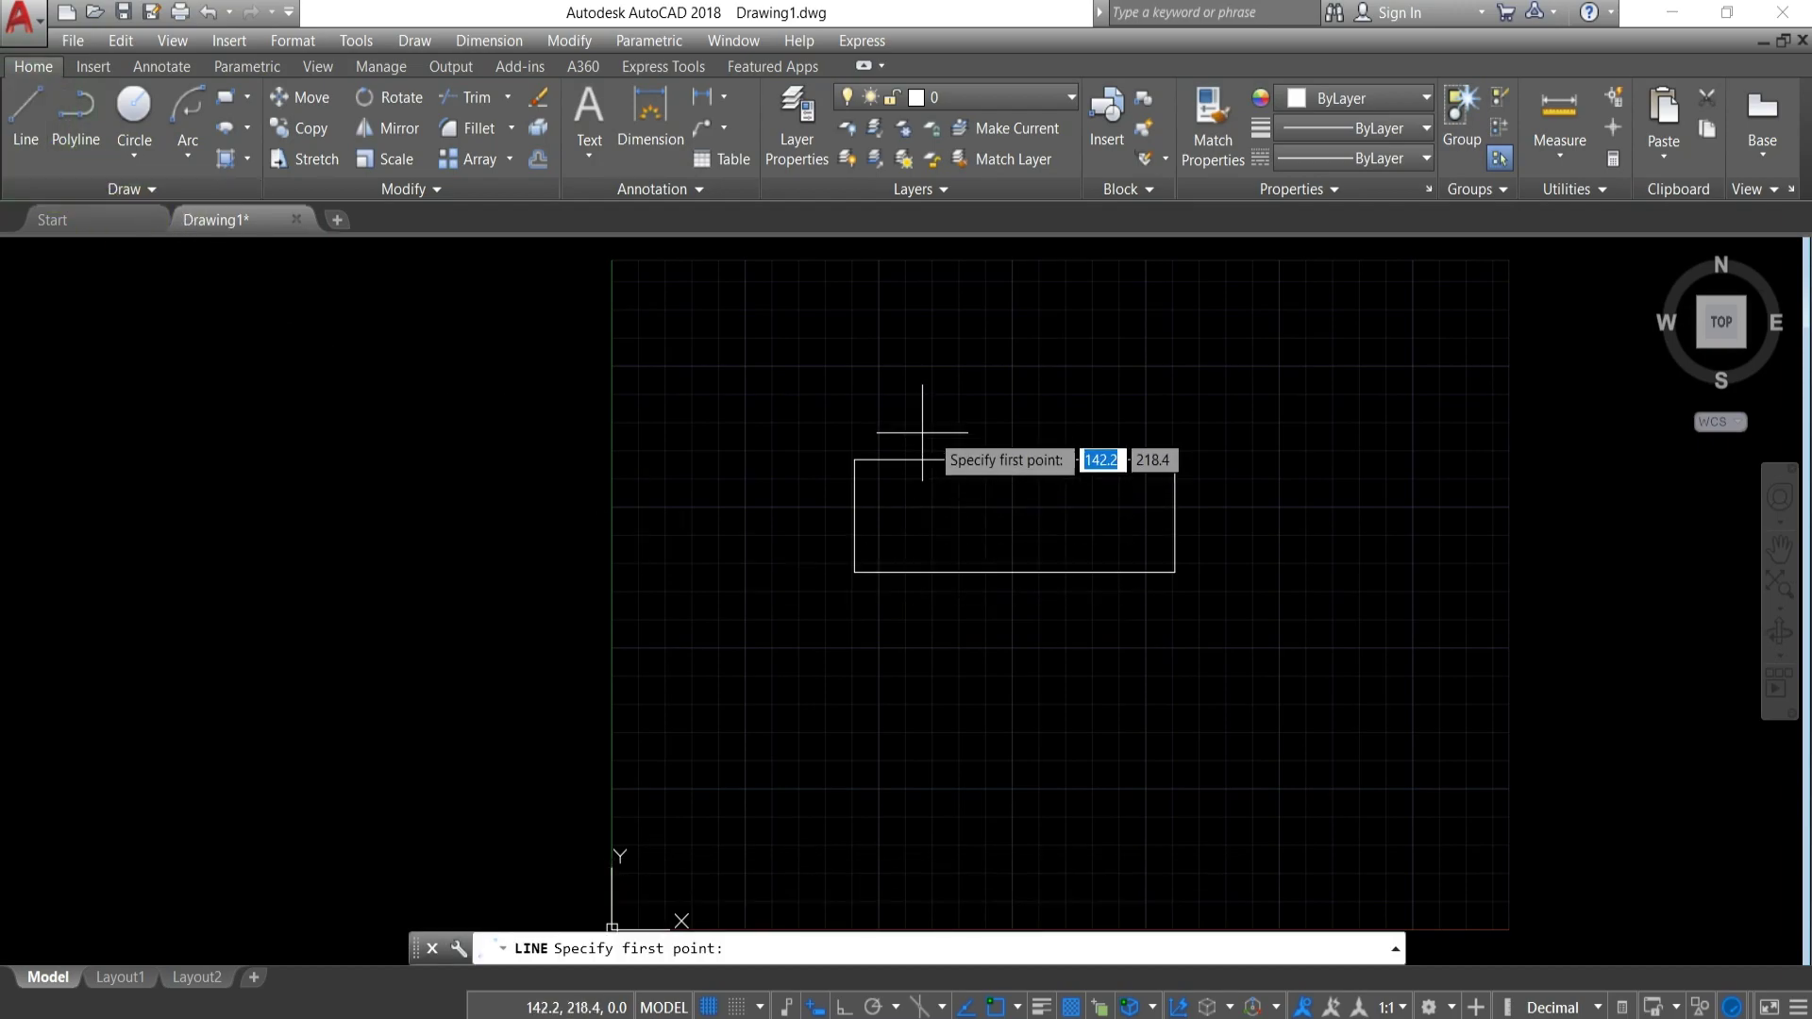
pyautogui.click(1038, 427)
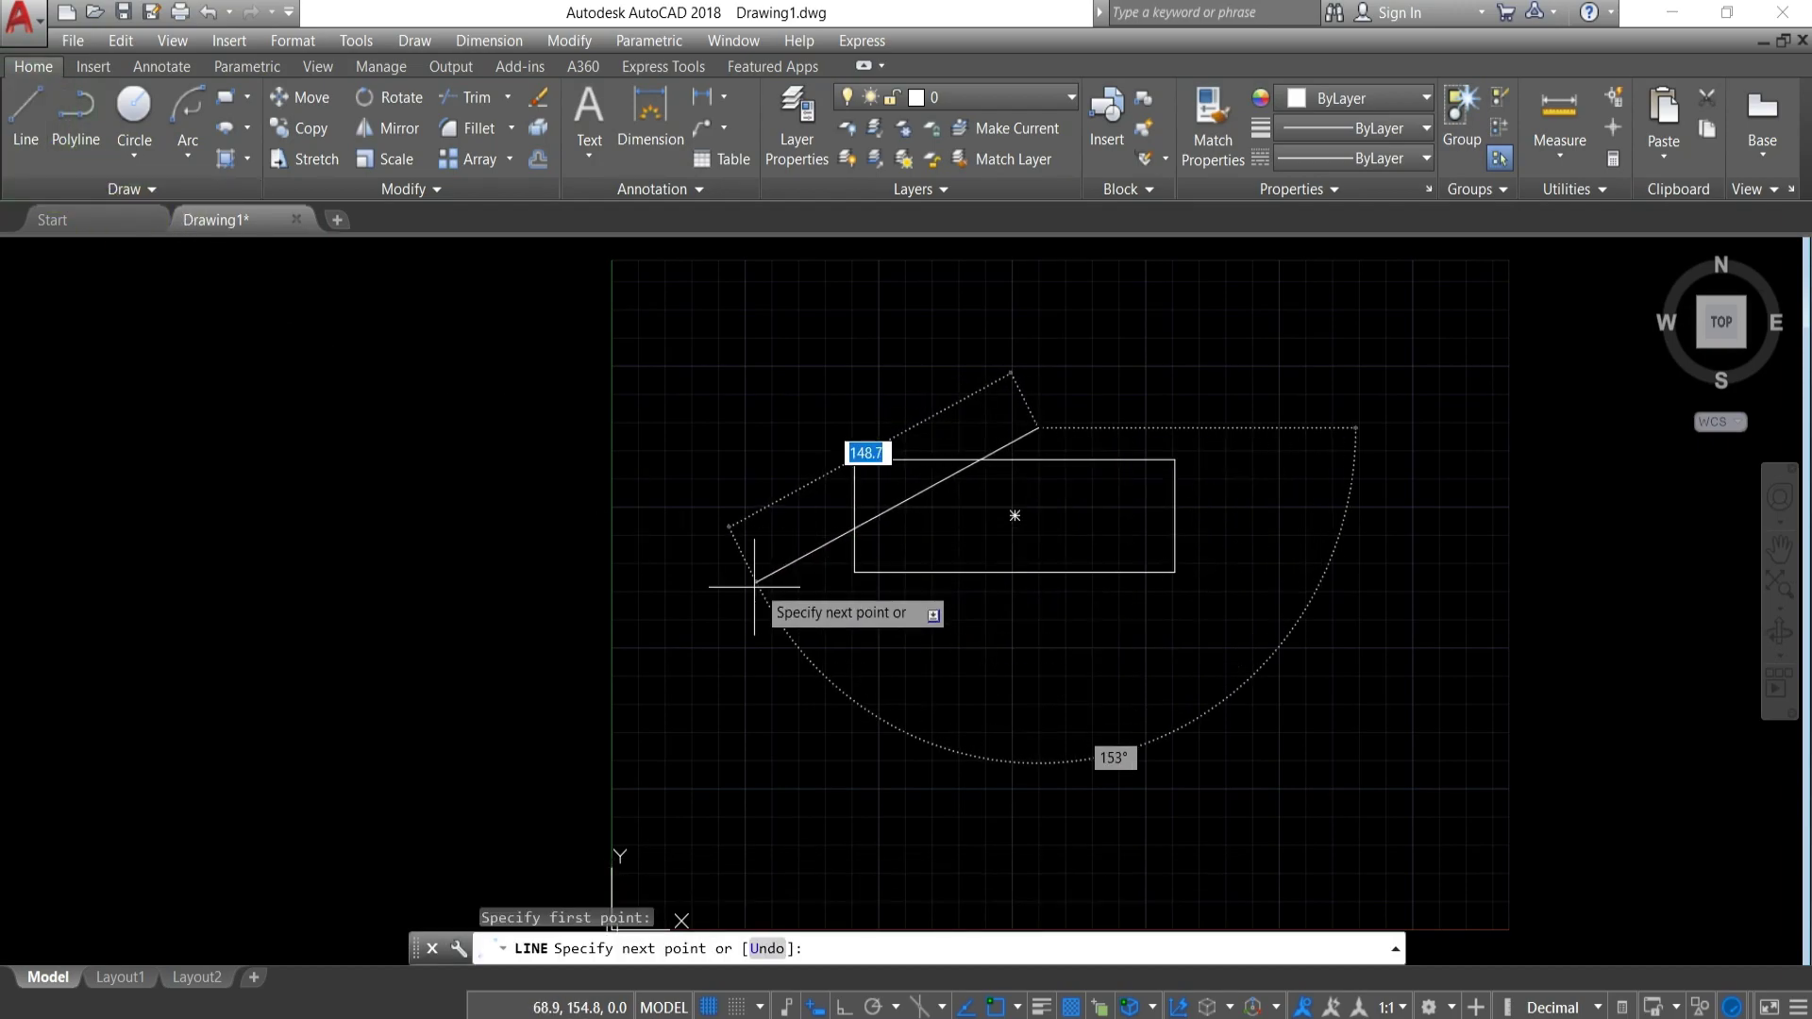
pyautogui.click(757, 650)
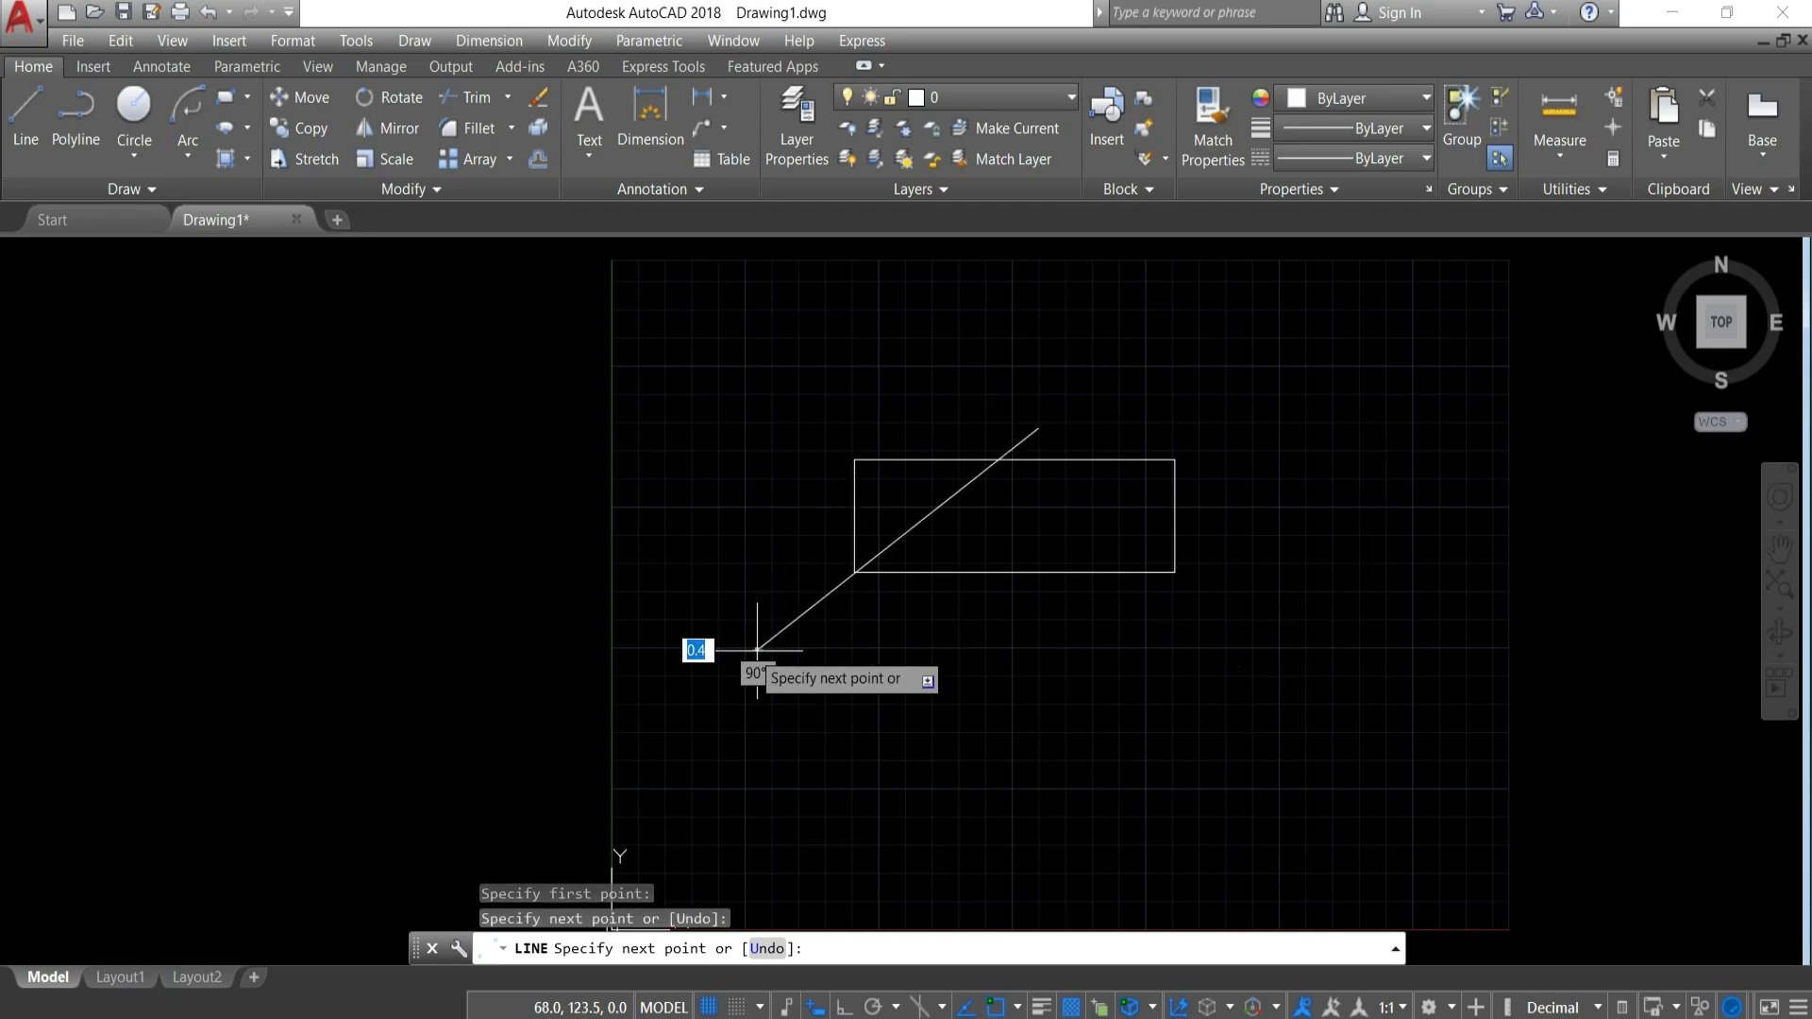
pyautogui.press('Escape')
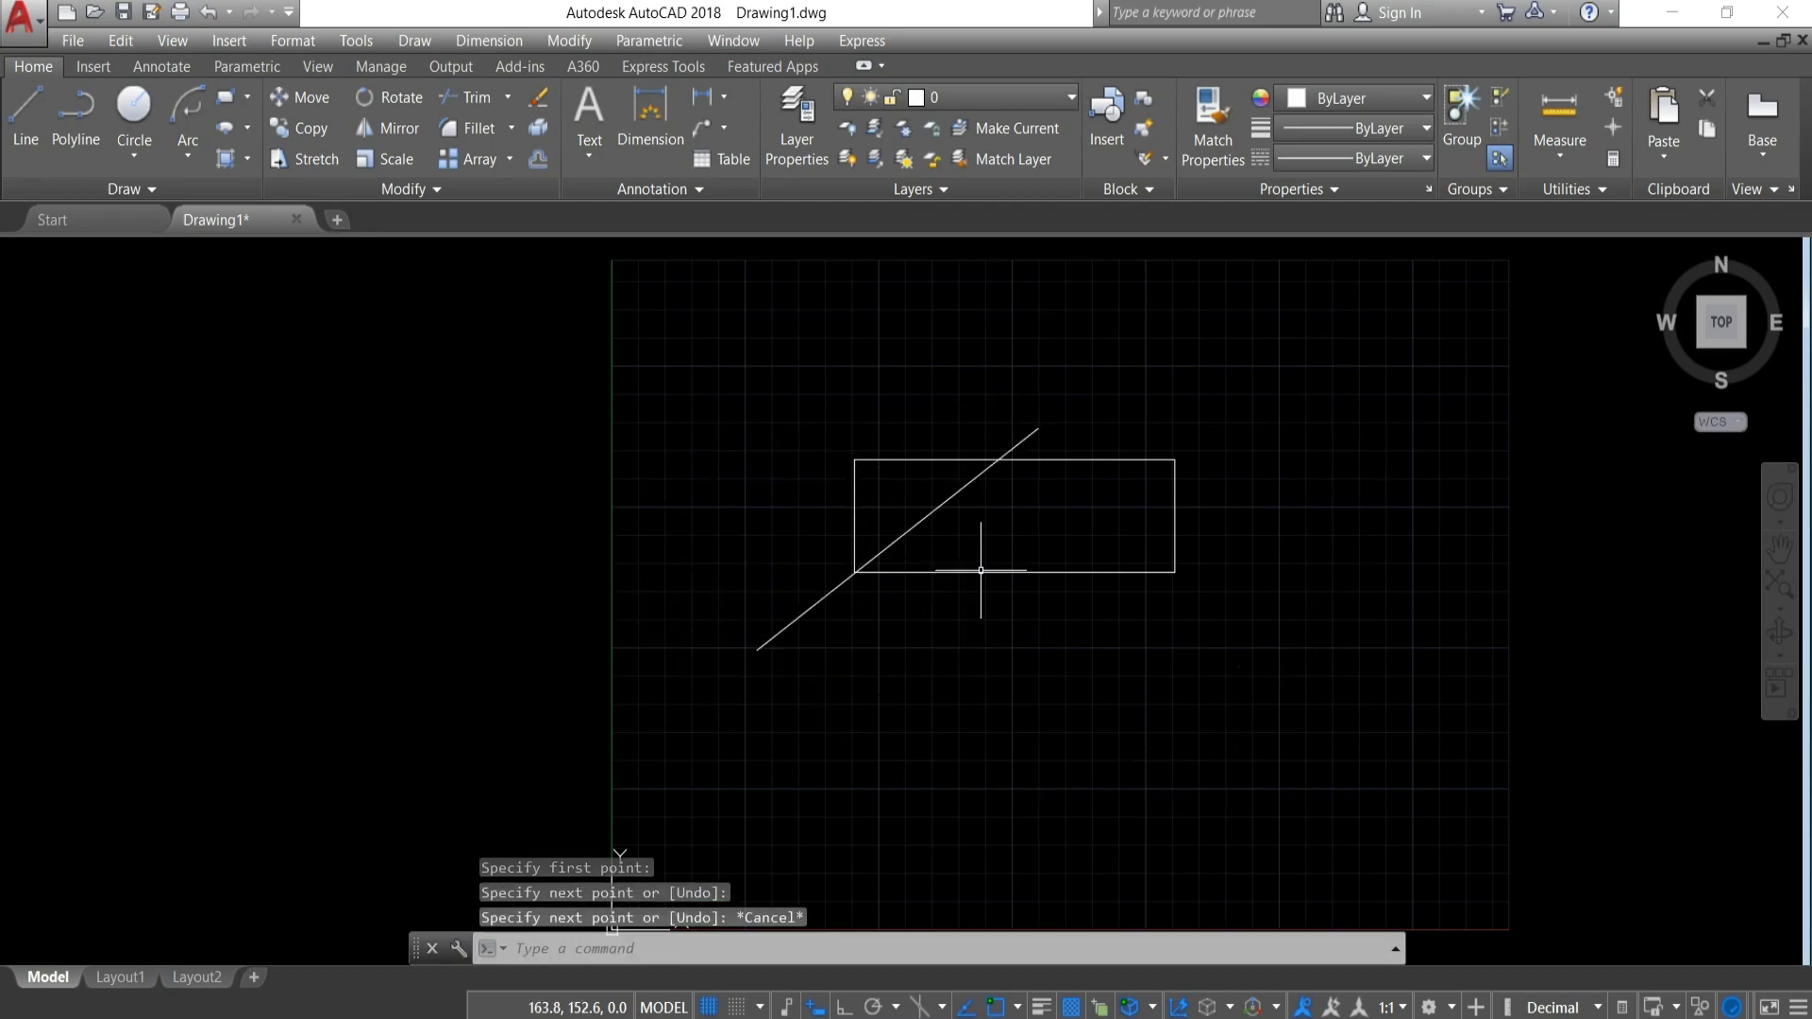
pyautogui.scroll(2, 987, 567)
pyautogui.scroll(-2, 986, 566)
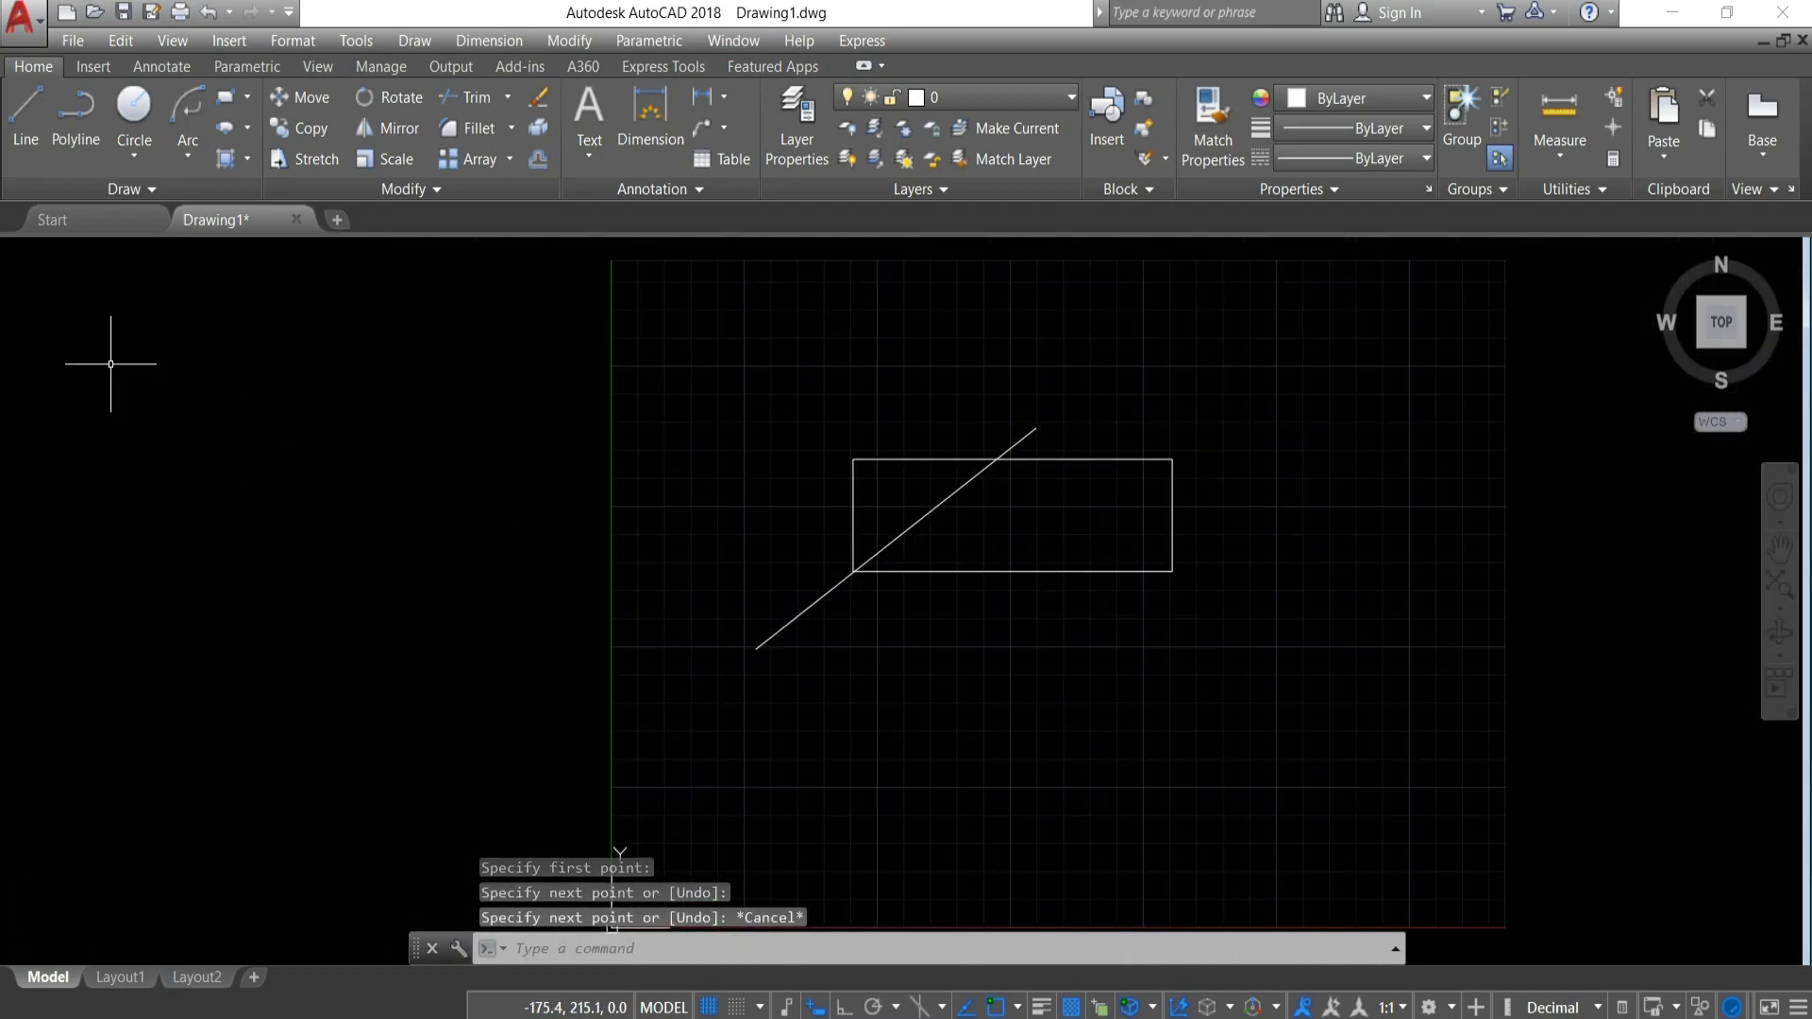
# Create a boundary polyline from the upper-left triangle, then select the original rectangle.
pyautogui.click(251, 166)
pyautogui.click(257, 300)
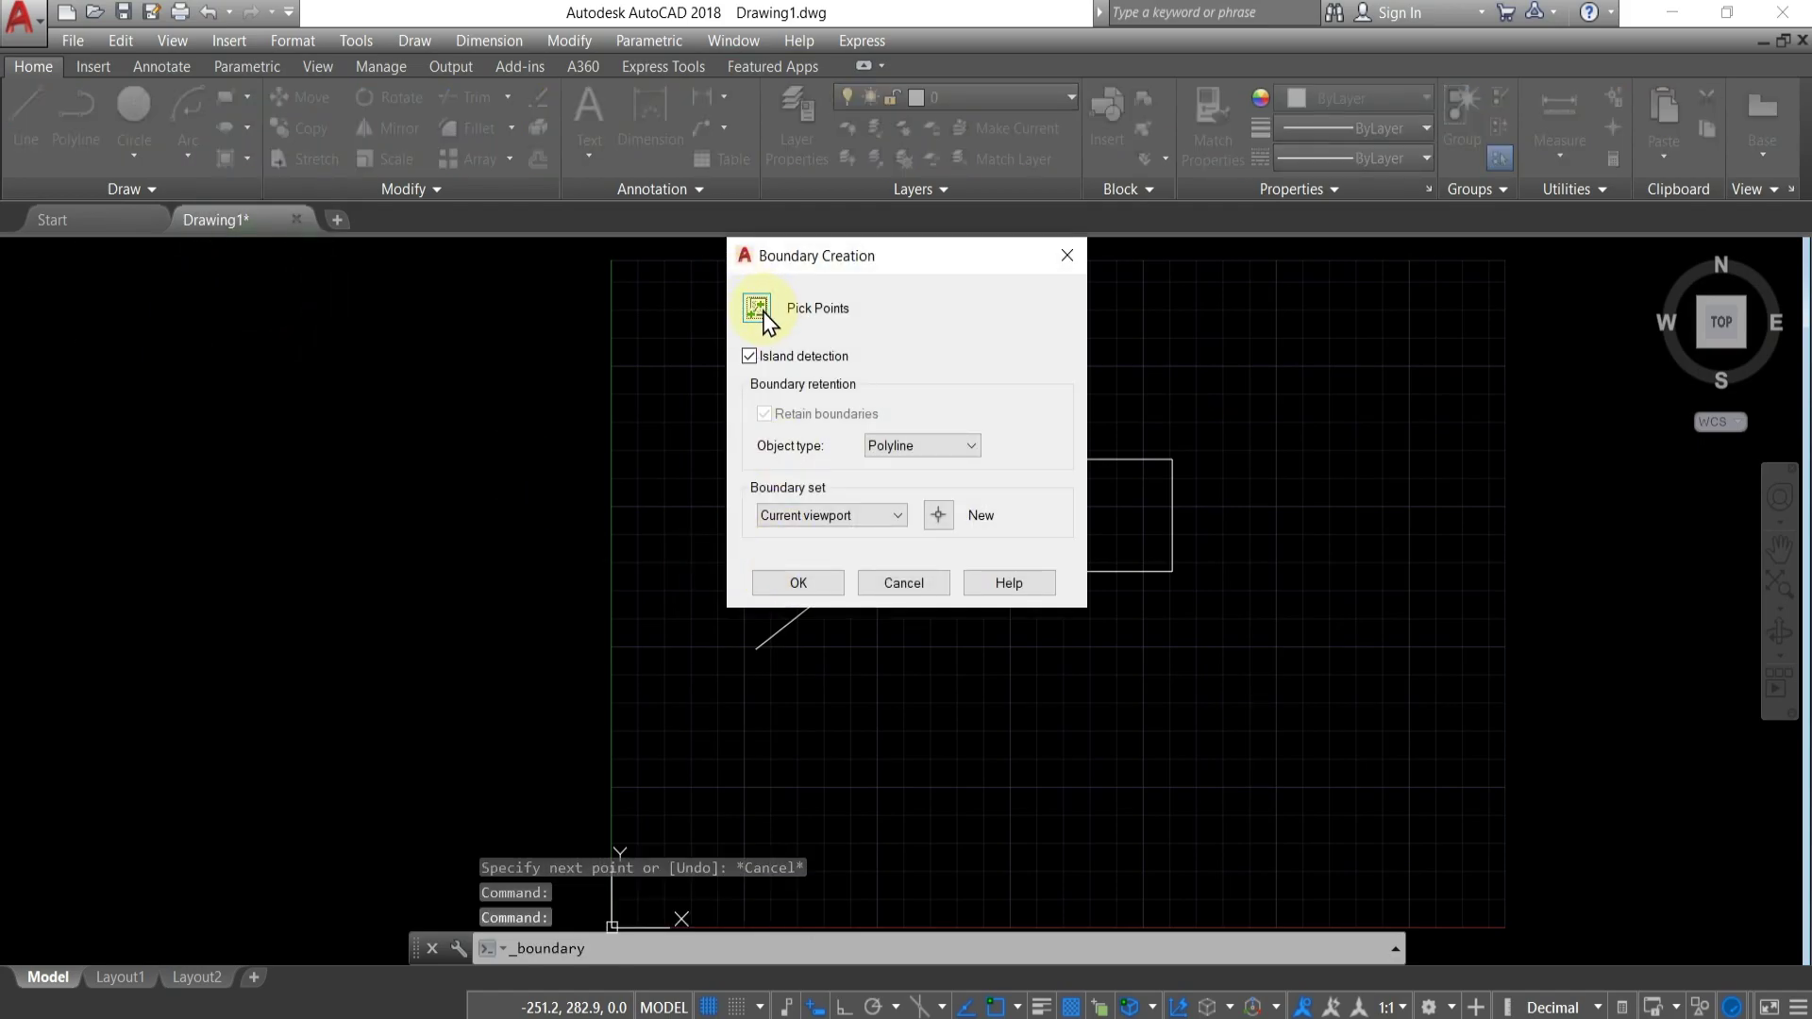
pyautogui.click(758, 308)
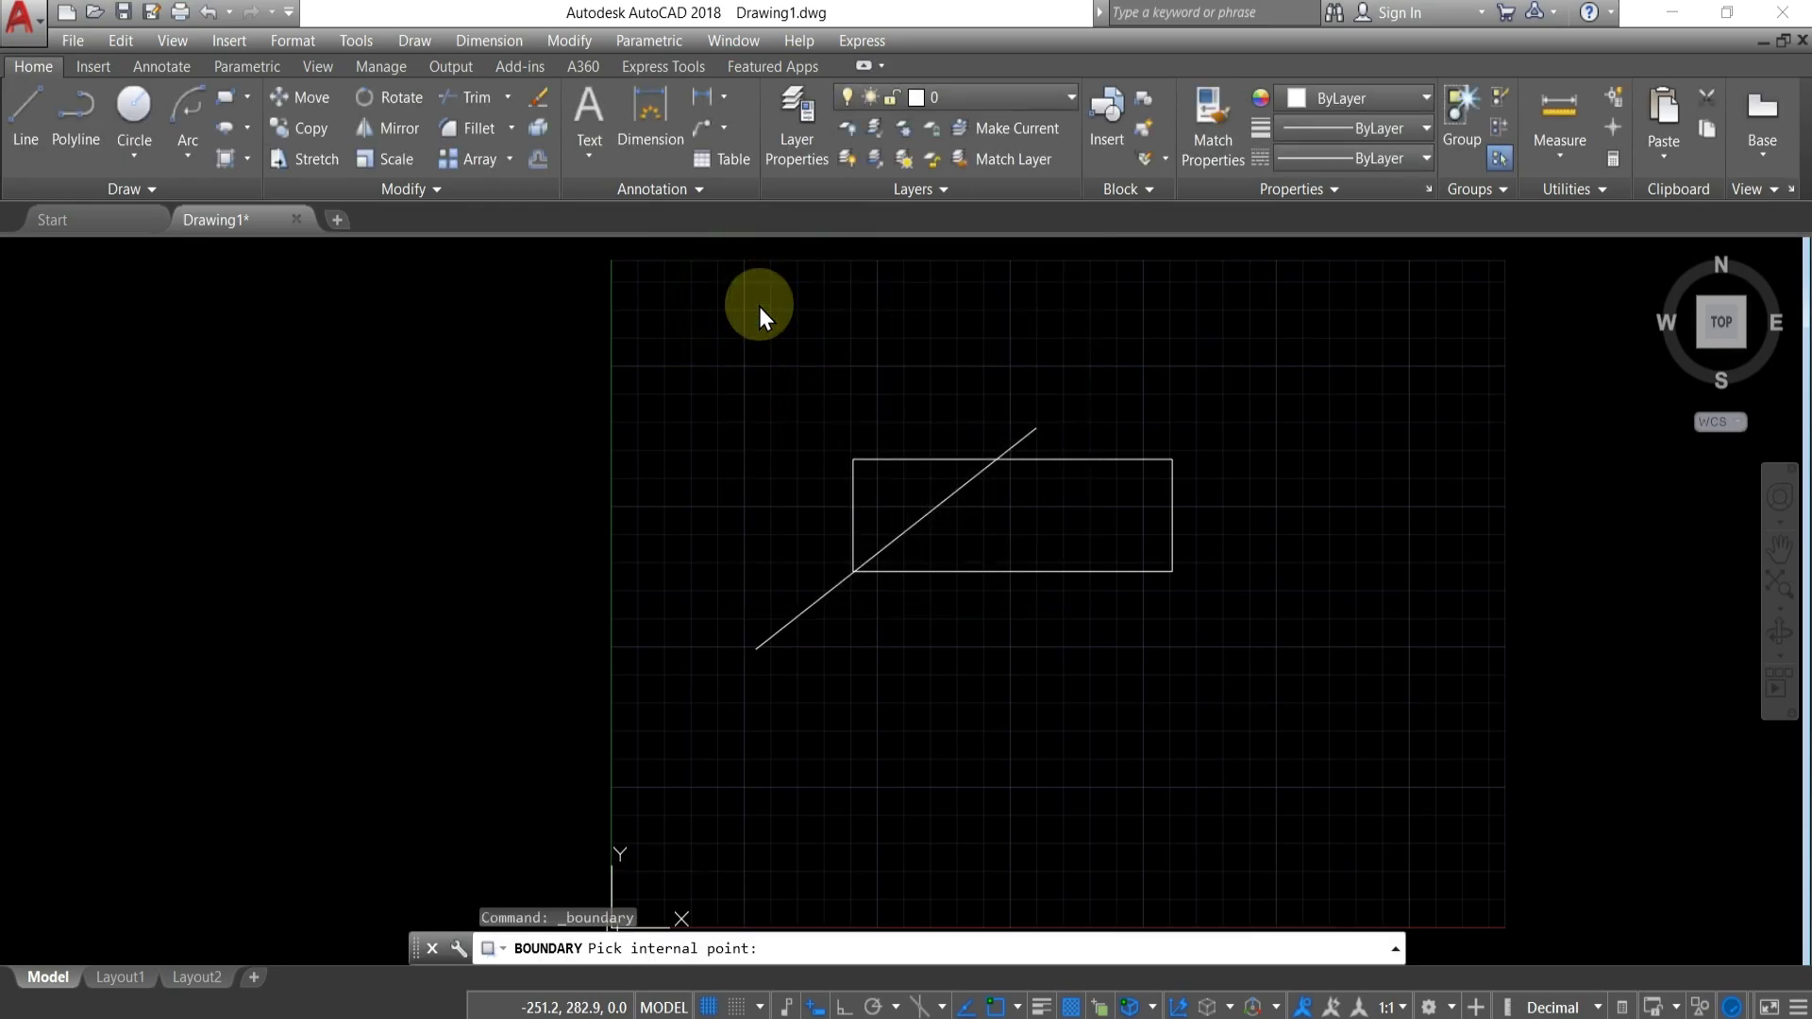
pyautogui.click(922, 493)
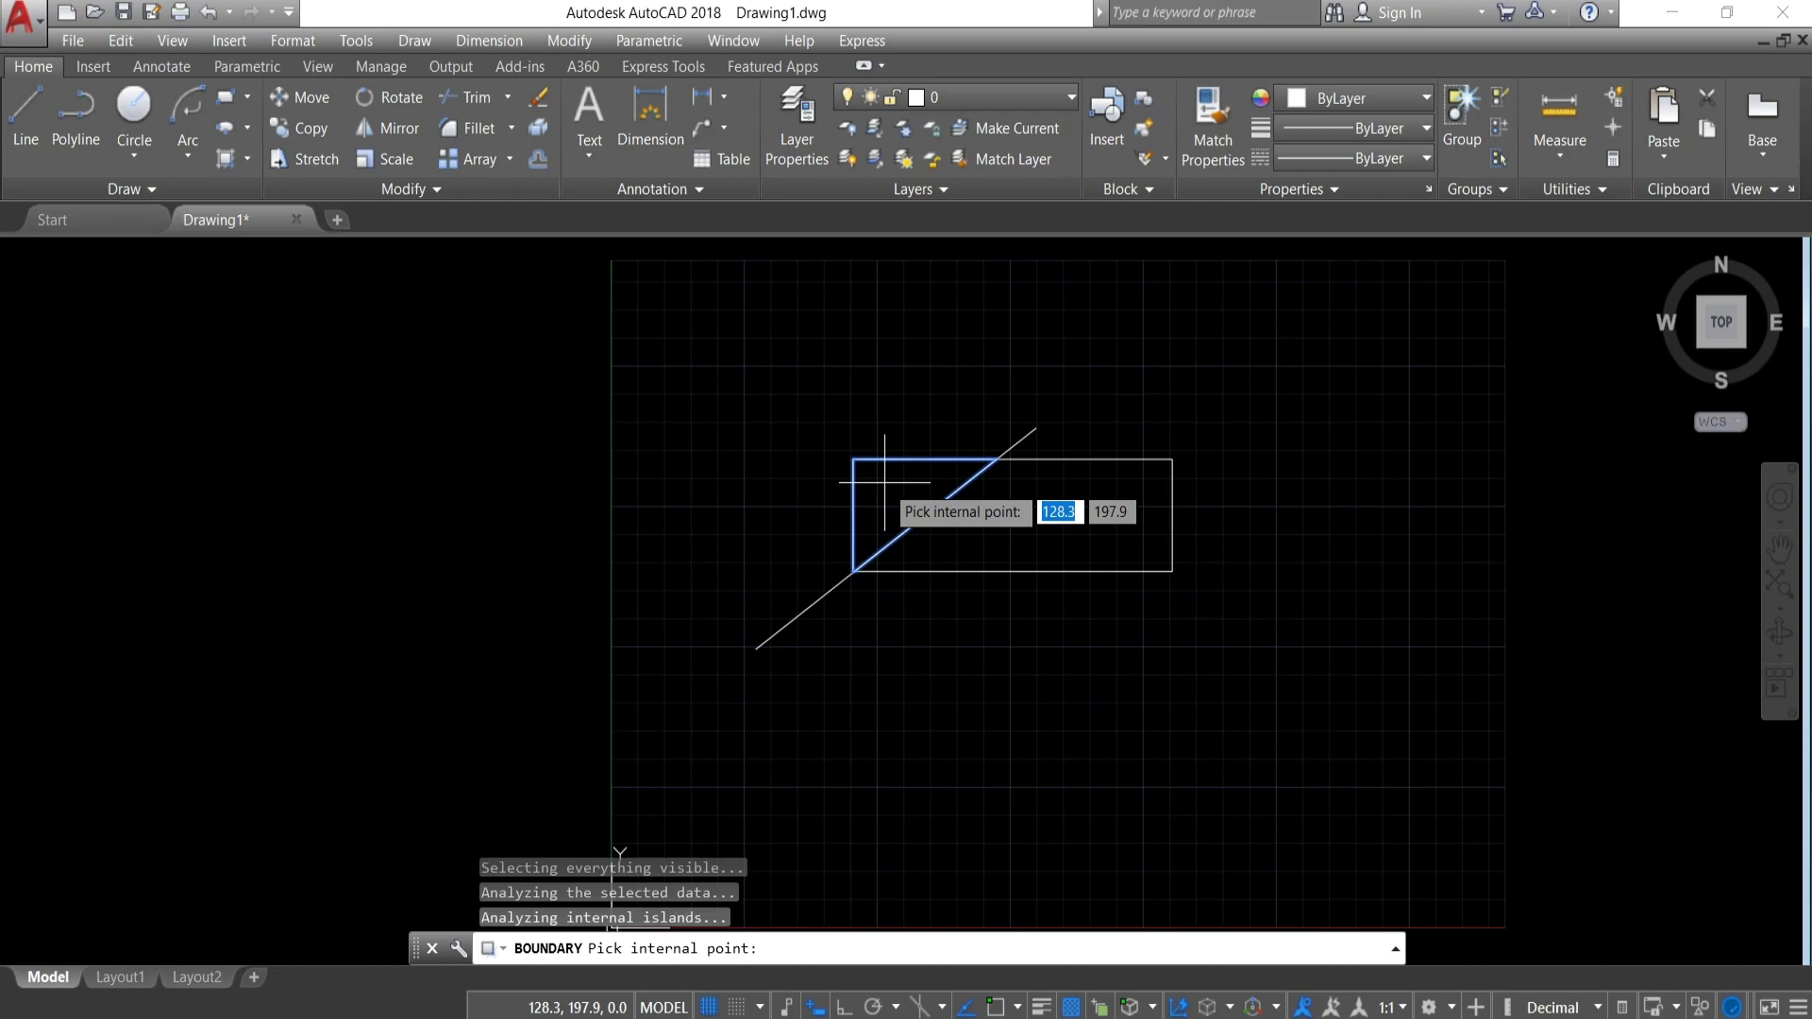
pyautogui.press('Return')
pyautogui.moveTo(1303, 383)
pyautogui.mouseDown()
pyautogui.moveTo(994, 539)
pyautogui.moveTo(1099, 557)
pyautogui.mouseUp()
# Move the rectangle from its top-right corner to a point down and to the right.
pyautogui.write('M')
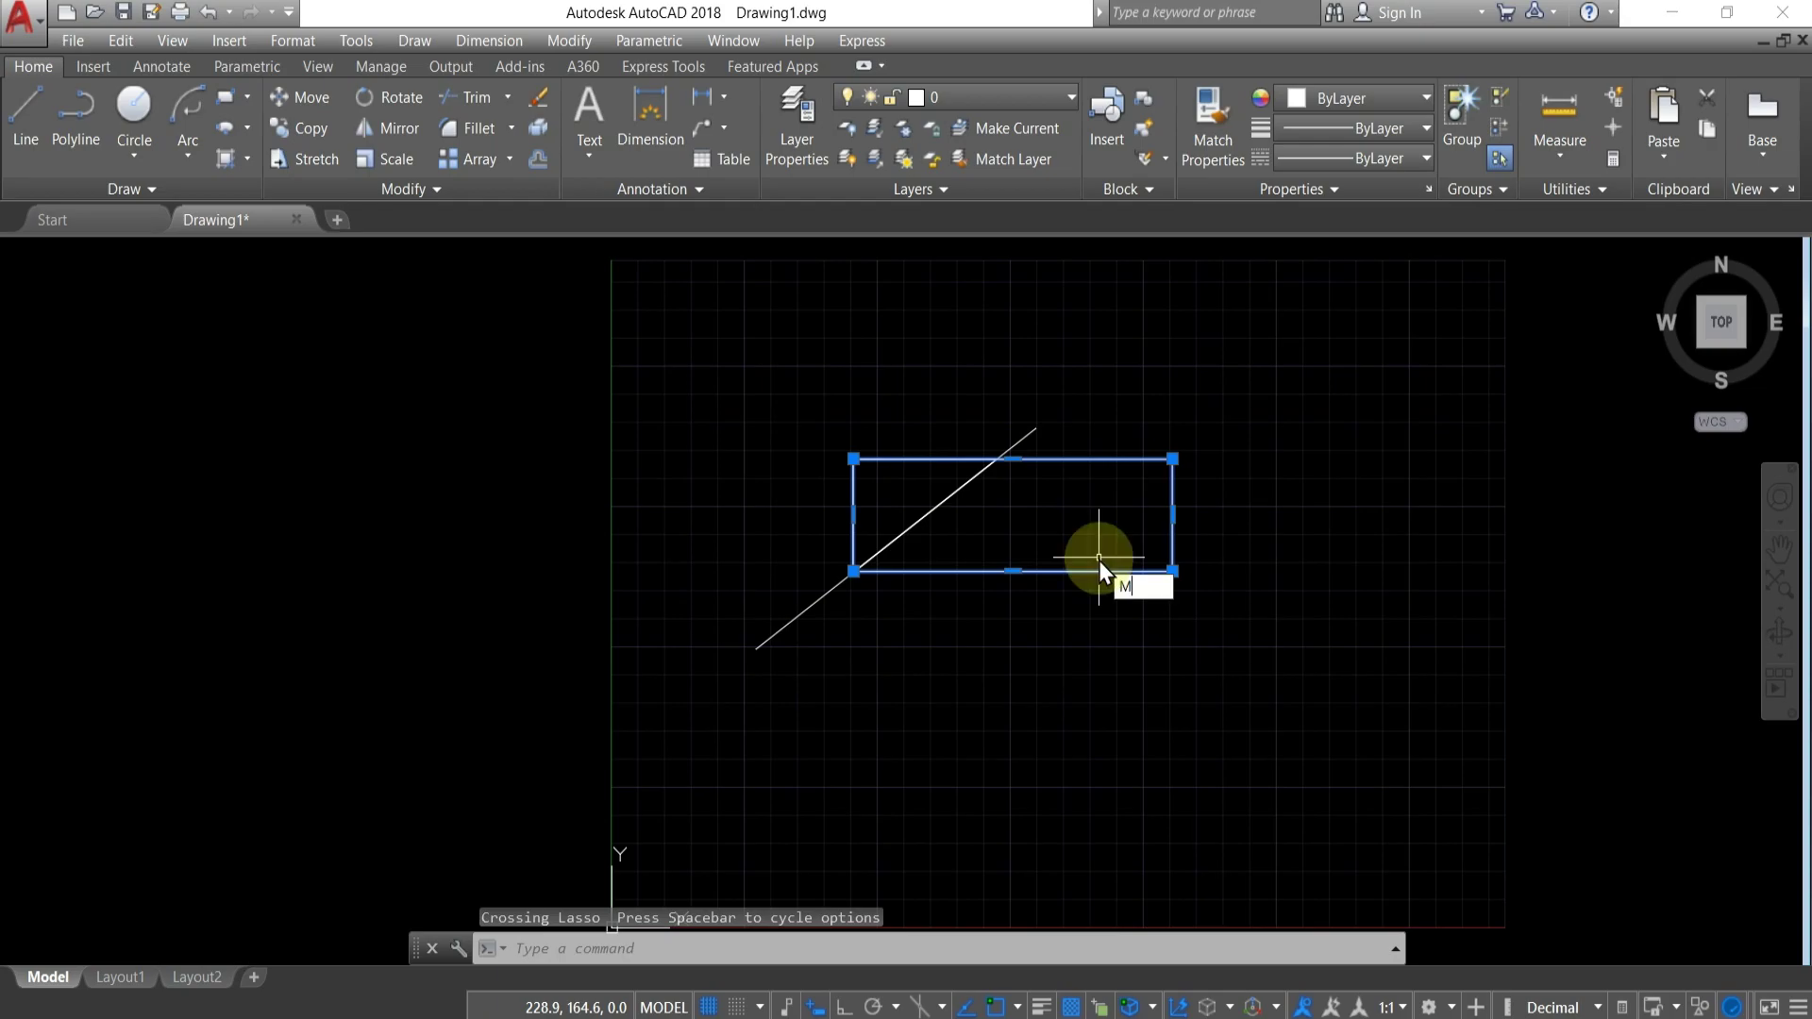
pyautogui.press('Return')
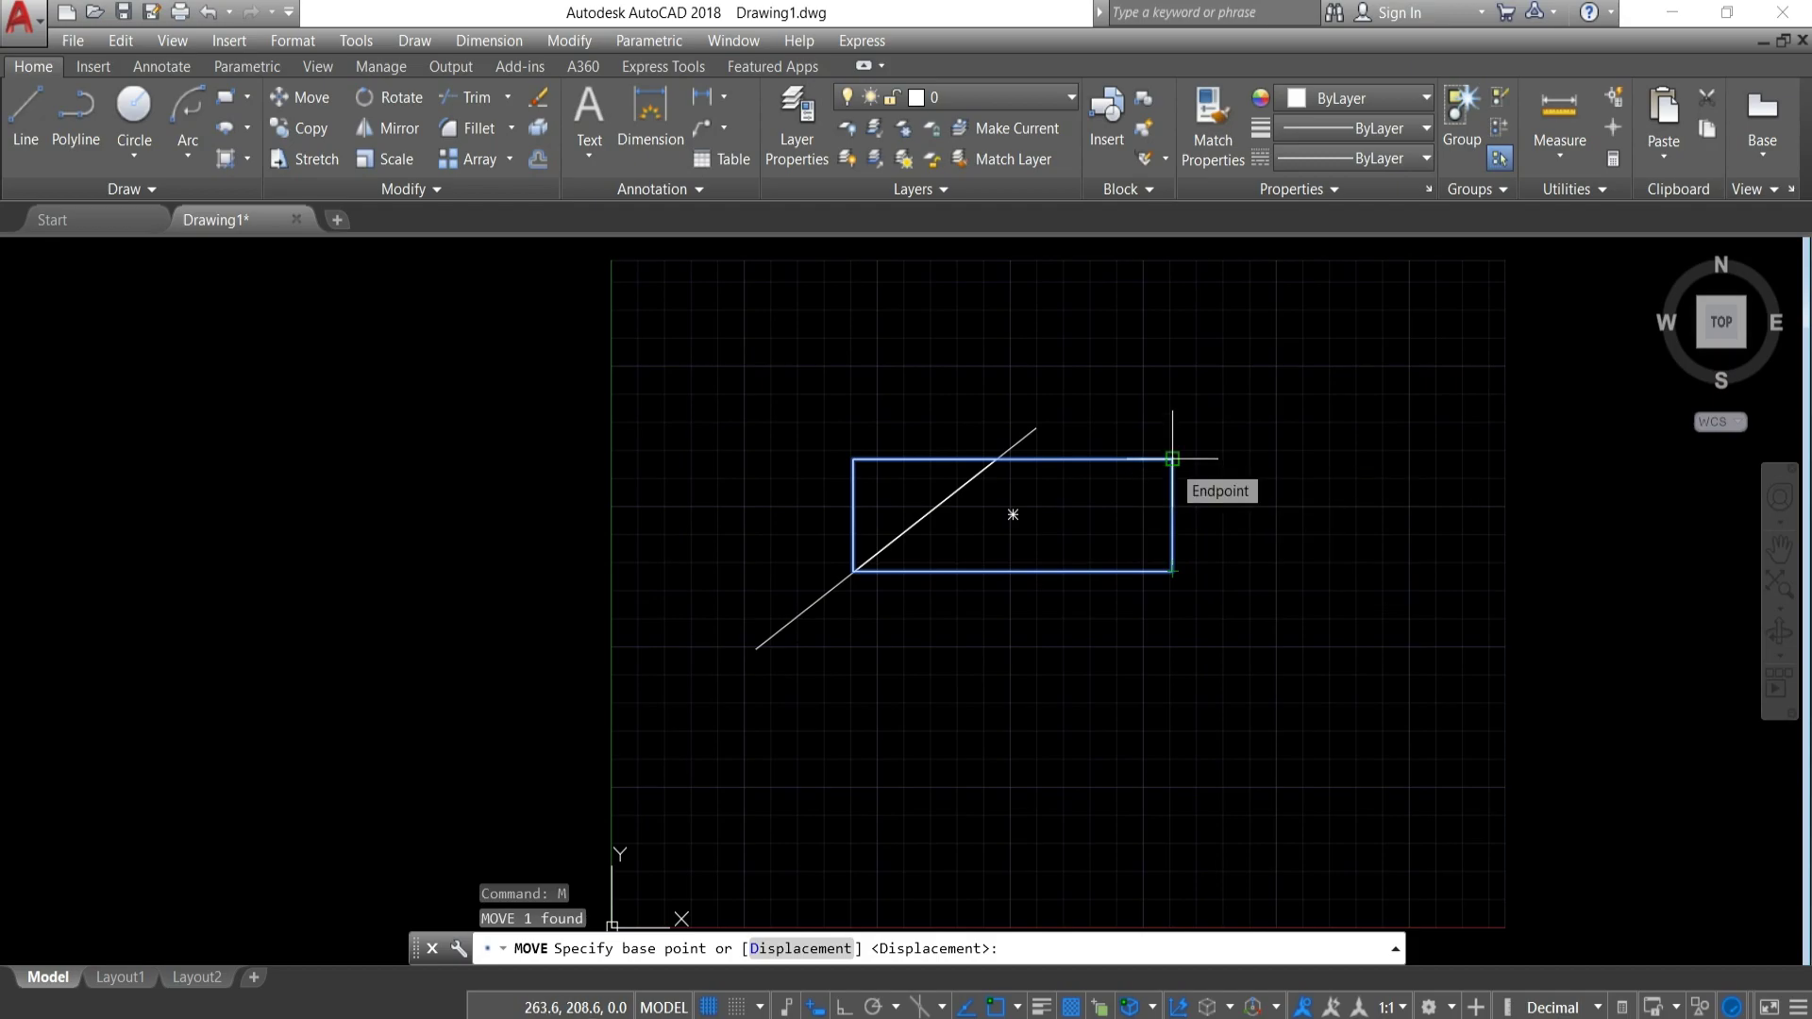
pyautogui.click(1172, 460)
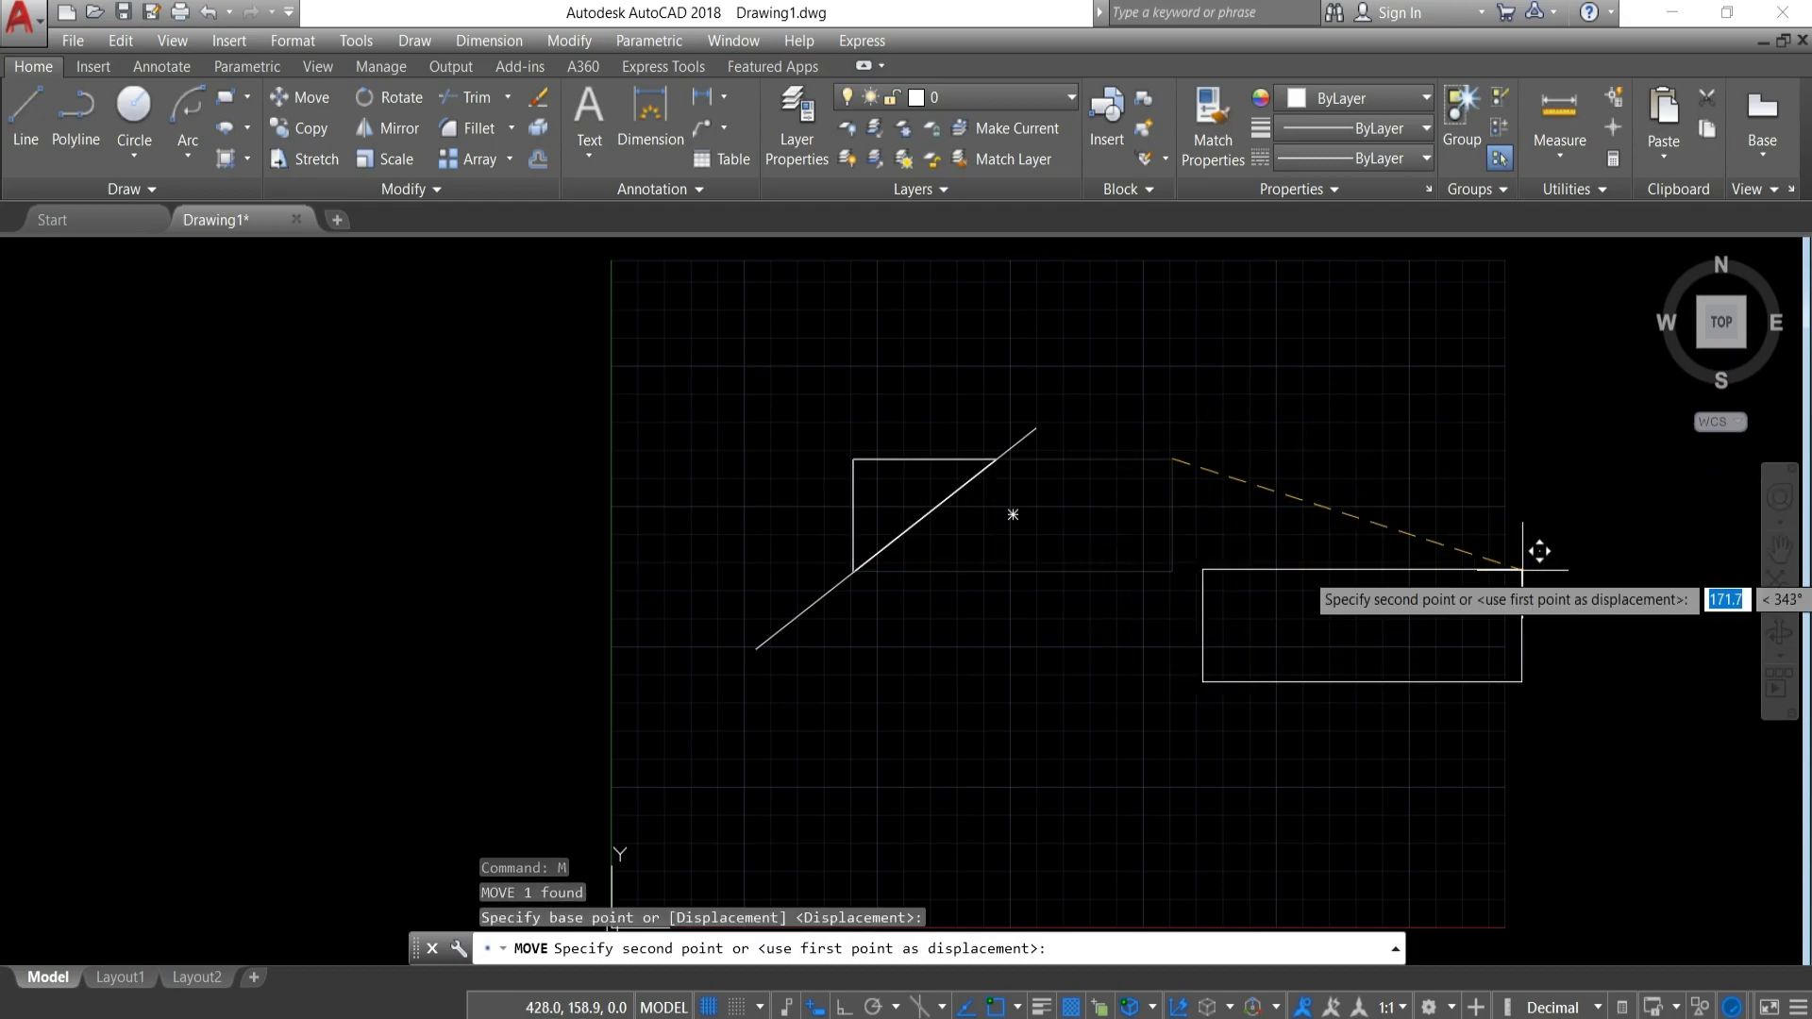
pyautogui.click(1475, 610)
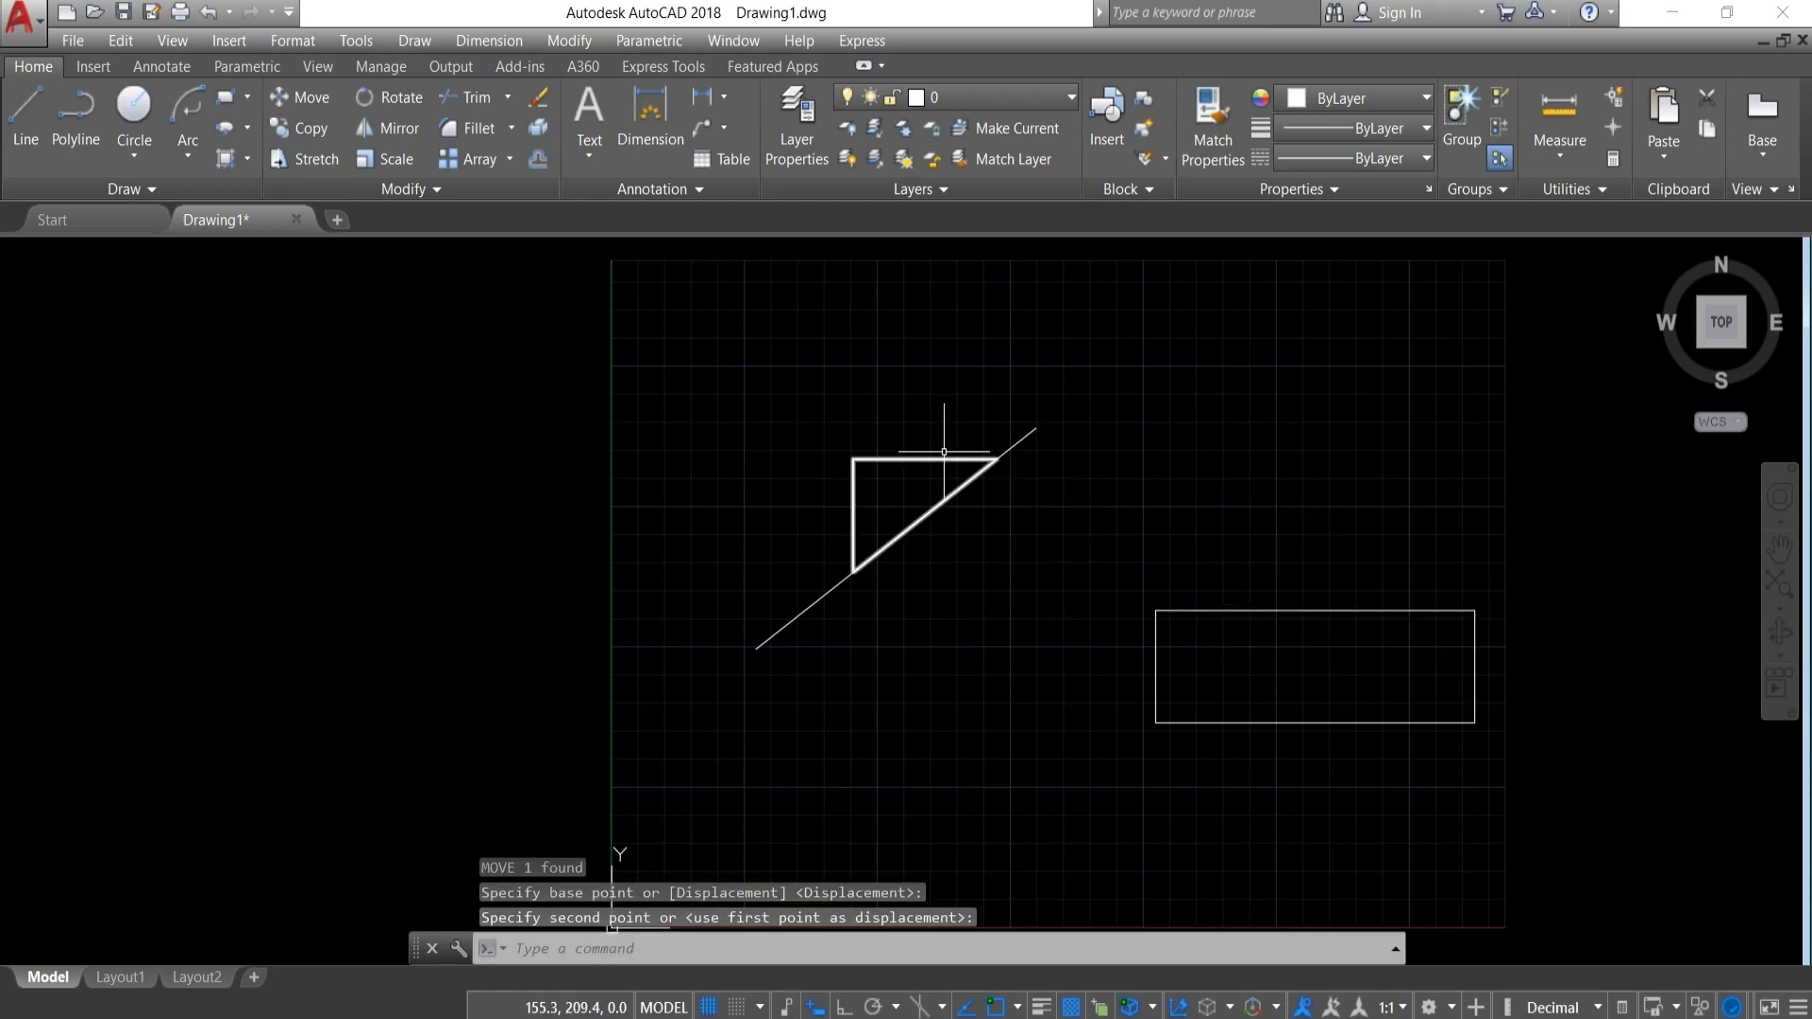